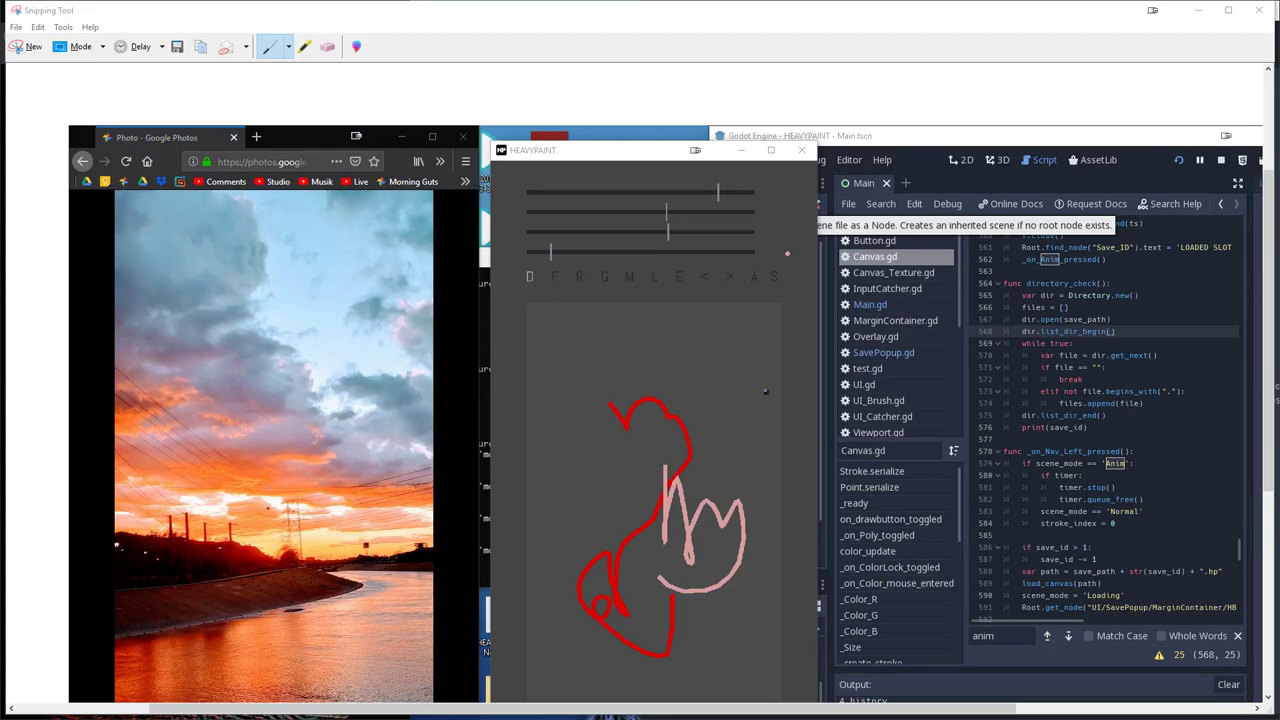
# - Close the Snipping Tool and reposition the HEAVYPAINT window beside the reference photo
pyautogui.click(1259, 10)
pyautogui.moveTo(522, 30); pyautogui.dragTo(521, 32)
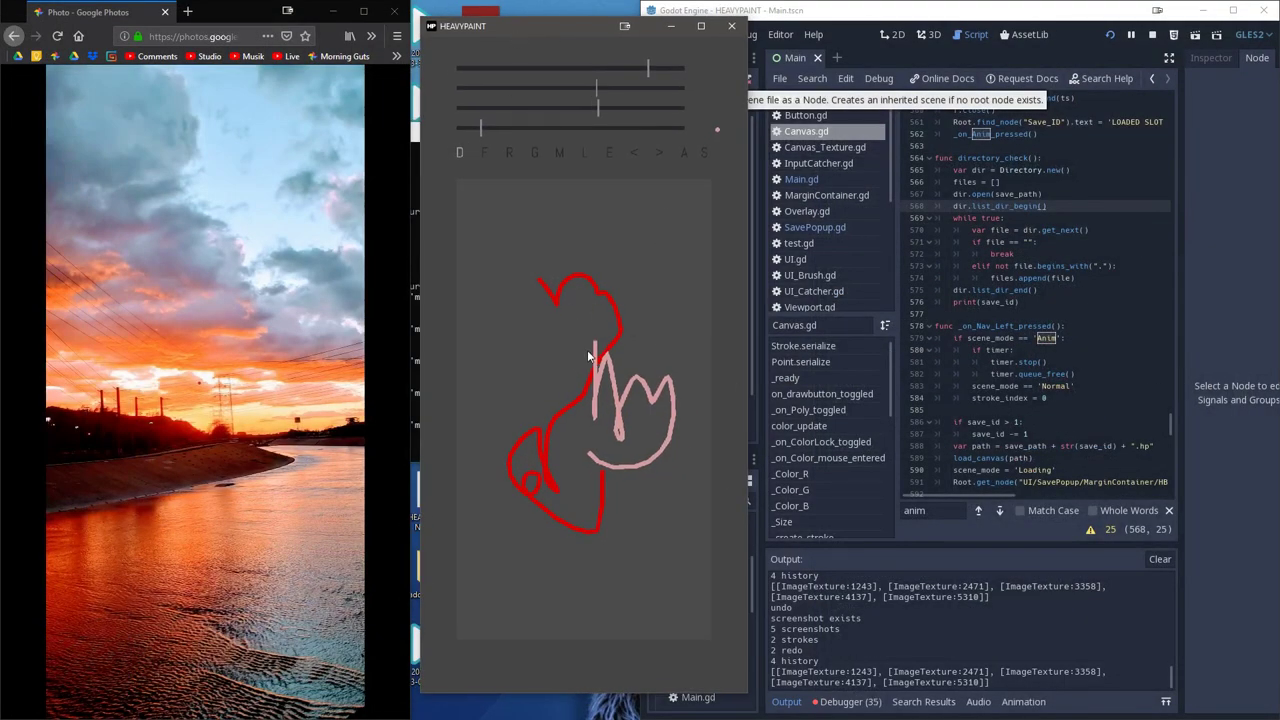
pyautogui.moveTo(562, 43); pyautogui.dragTo(568, 57)
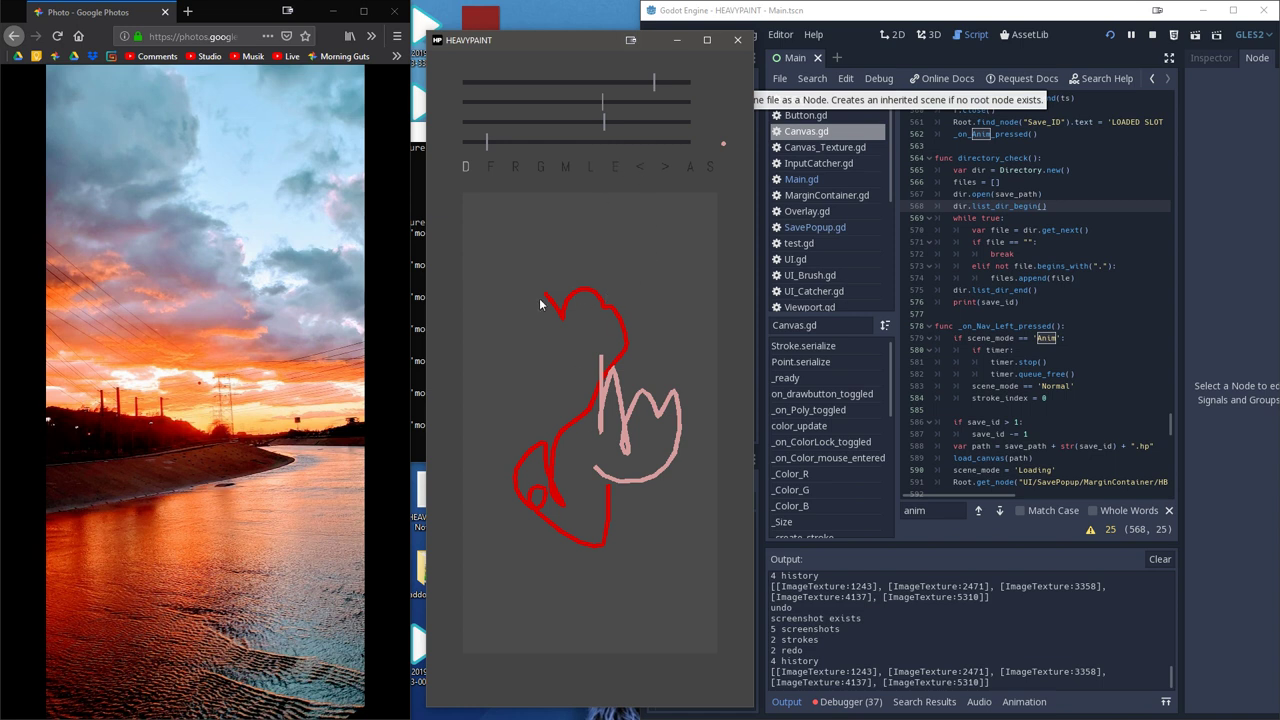
# - Scribble a pink freehand line over the red one and add several pink Fill shapes across the canvas
pyautogui.moveTo(527, 263)
pyautogui.mouseDown()
pyautogui.moveTo(546, 293)
pyautogui.moveTo(634, 260)
pyautogui.moveTo(610, 356)
pyautogui.mouseUp()
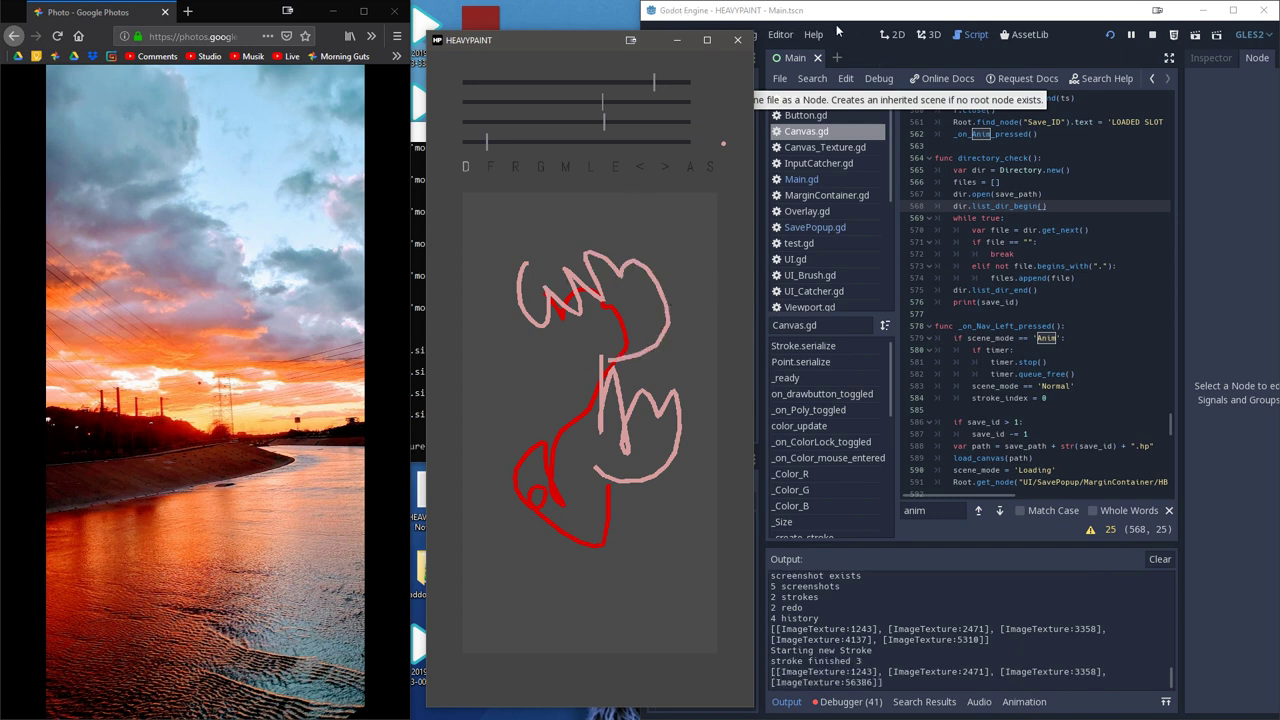
pyautogui.click(490, 166)
pyautogui.moveTo(504, 259)
pyautogui.mouseDown()
pyautogui.moveTo(511, 336)
pyautogui.moveTo(537, 458)
pyautogui.mouseUp()
pyautogui.moveTo(630, 236)
pyautogui.mouseDown()
pyautogui.moveTo(668, 255)
pyautogui.moveTo(667, 425)
pyautogui.mouseUp()
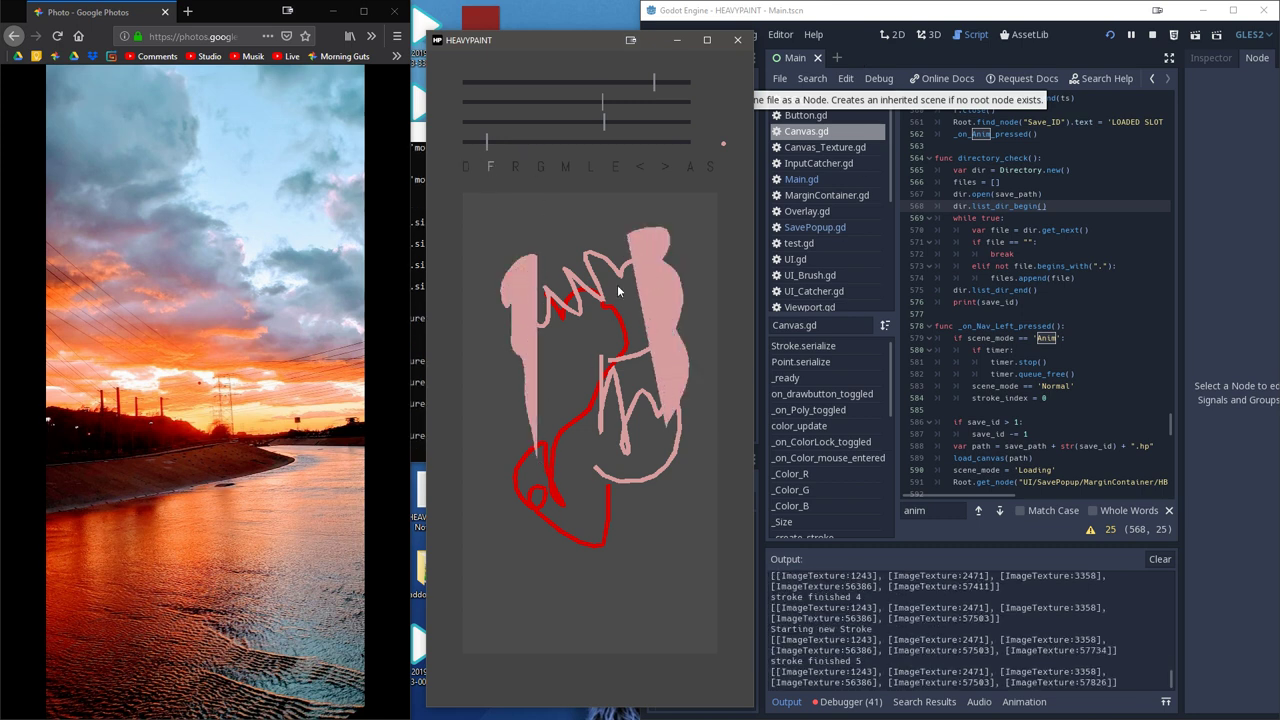
pyautogui.moveTo(582, 249)
pyautogui.mouseDown()
pyautogui.moveTo(617, 281)
pyautogui.moveTo(635, 327)
pyautogui.mouseUp()
pyautogui.moveTo(571, 241); pyautogui.dragTo(482, 171)
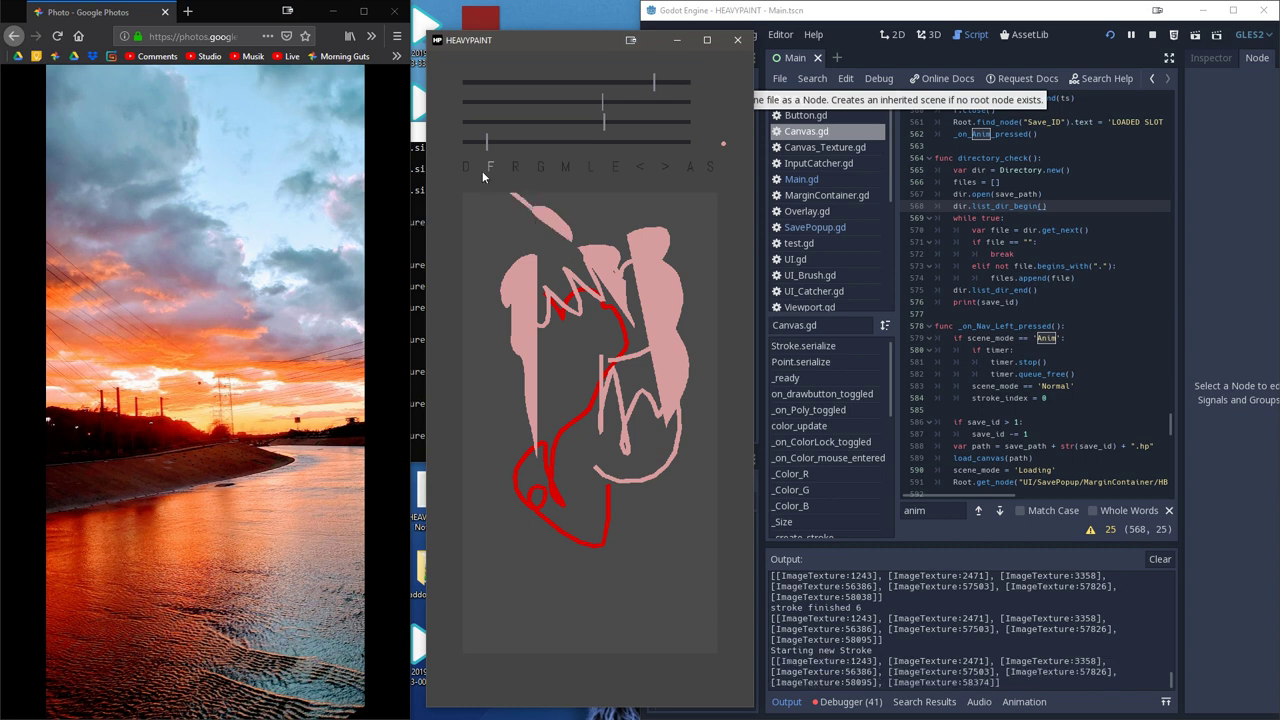
pyautogui.moveTo(548, 239)
pyautogui.mouseDown()
pyautogui.moveTo(618, 326)
pyautogui.moveTo(649, 393)
pyautogui.moveTo(641, 523)
pyautogui.moveTo(713, 662)
pyautogui.mouseUp()
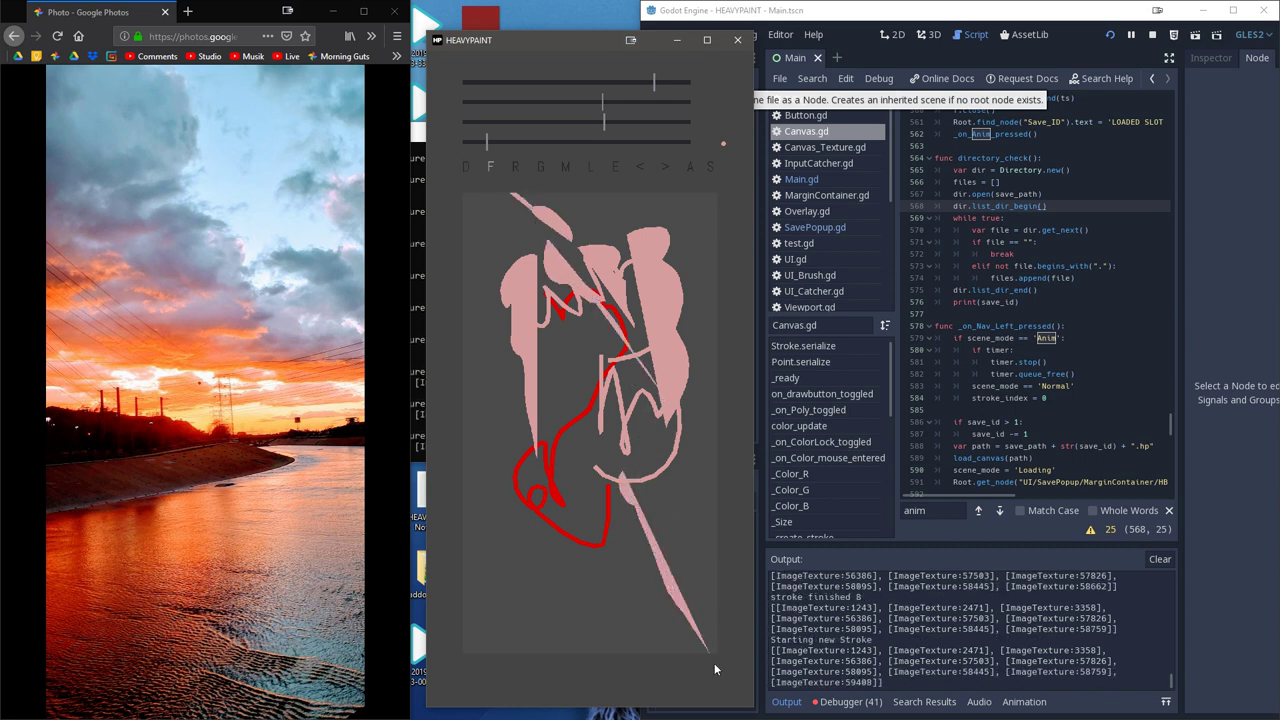
pyautogui.moveTo(651, 433)
pyautogui.mouseDown()
pyautogui.moveTo(645, 483)
pyautogui.moveTo(696, 617)
pyautogui.moveTo(689, 427)
pyautogui.moveTo(674, 442)
pyautogui.moveTo(663, 424)
pyautogui.moveTo(721, 572)
pyautogui.mouseUp()
pyautogui.click(667, 418)
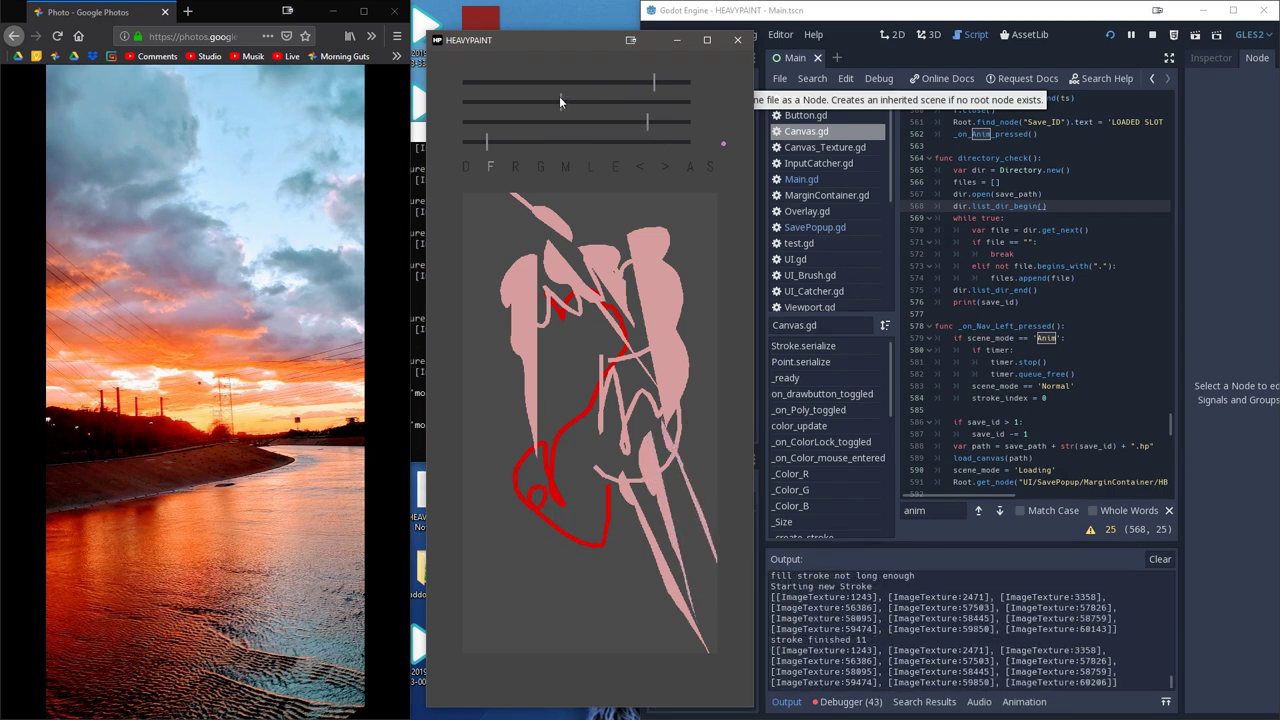
# - Mix a bright blue and cover the upper part of the canvas with a full-width rectangle
pyautogui.moveTo(600, 122); pyautogui.dragTo(493, 121)
pyautogui.moveTo(651, 84); pyautogui.dragTo(569, 80)
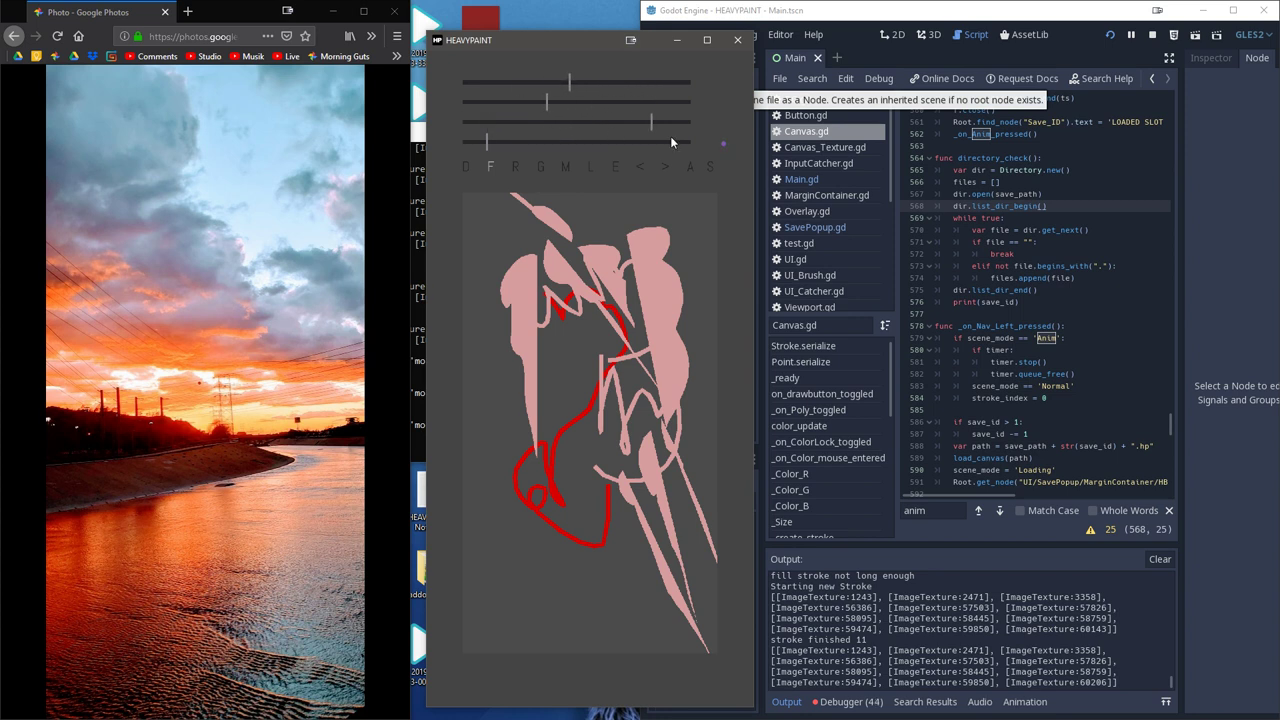
pyautogui.click(515, 101)
pyautogui.moveTo(522, 87); pyautogui.dragTo(583, 102)
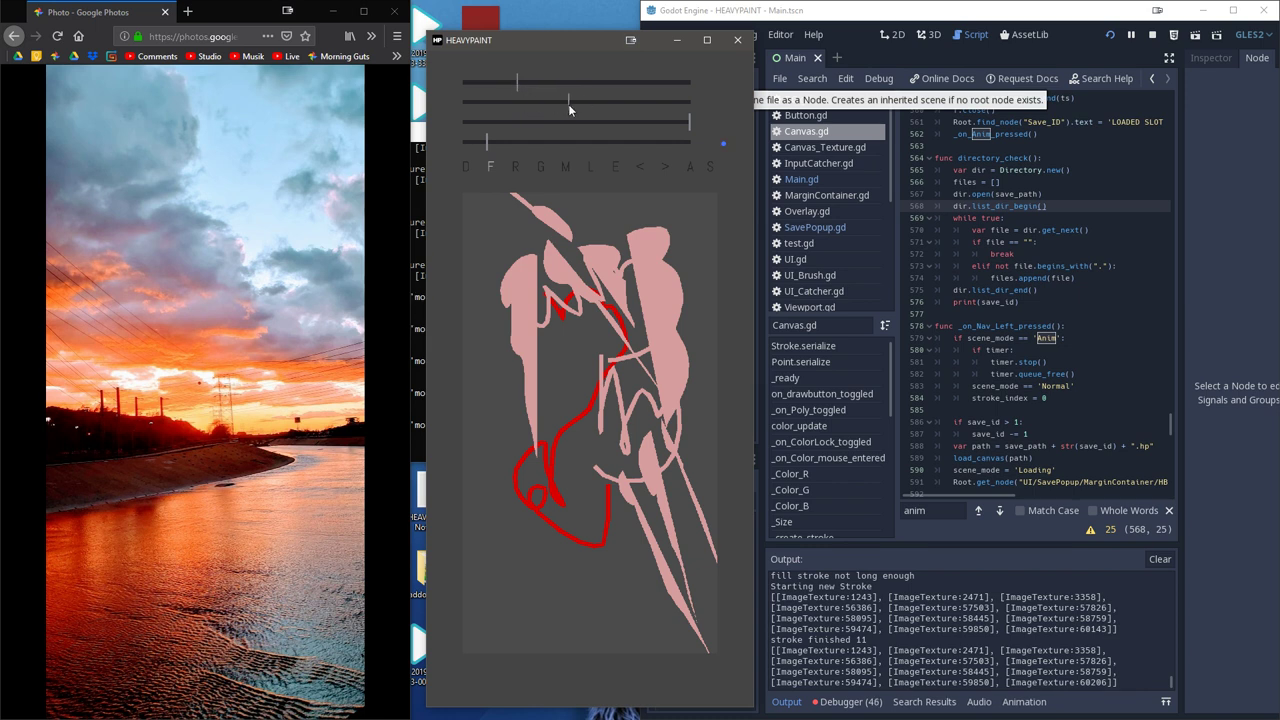
pyautogui.click(514, 166)
pyautogui.moveTo(468, 191)
pyautogui.mouseDown()
pyautogui.moveTo(698, 404)
pyautogui.moveTo(720, 462)
pyautogui.mouseUp()
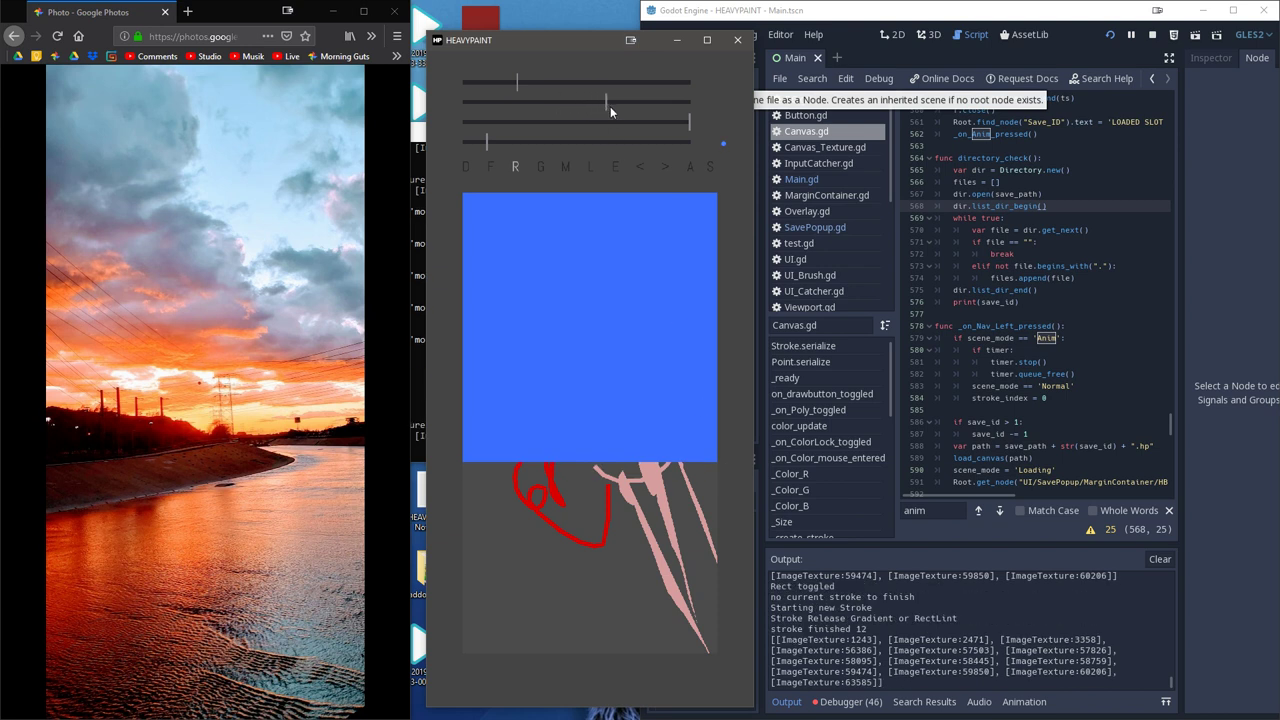
# - Repaint the upper canvas with successive full-width rectangles, shifting the blue to a light sky blue and extending the area lower
pyautogui.moveTo(454, 186)
pyautogui.mouseDown()
pyautogui.moveTo(702, 370)
pyautogui.moveTo(735, 468)
pyautogui.mouseUp()
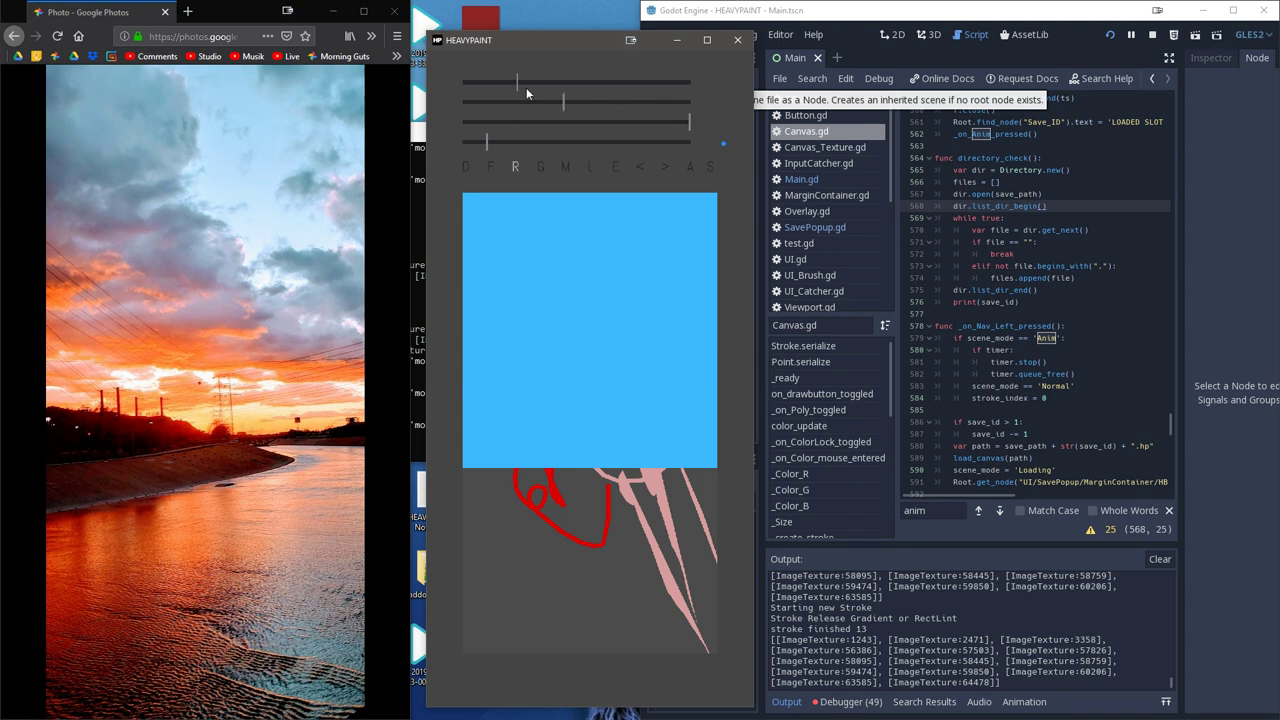
pyautogui.moveTo(456, 178)
pyautogui.mouseDown()
pyautogui.moveTo(687, 386)
pyautogui.moveTo(691, 376)
pyautogui.mouseUp()
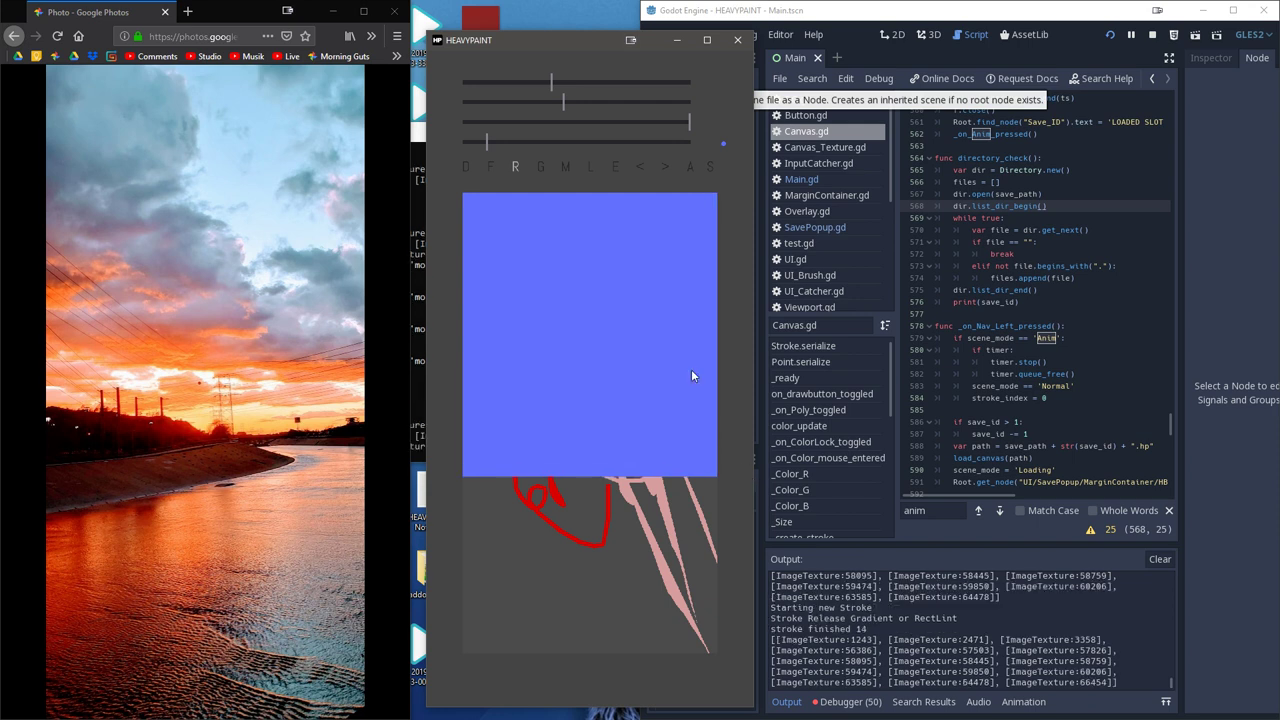
pyautogui.moveTo(554, 82); pyautogui.dragTo(557, 80)
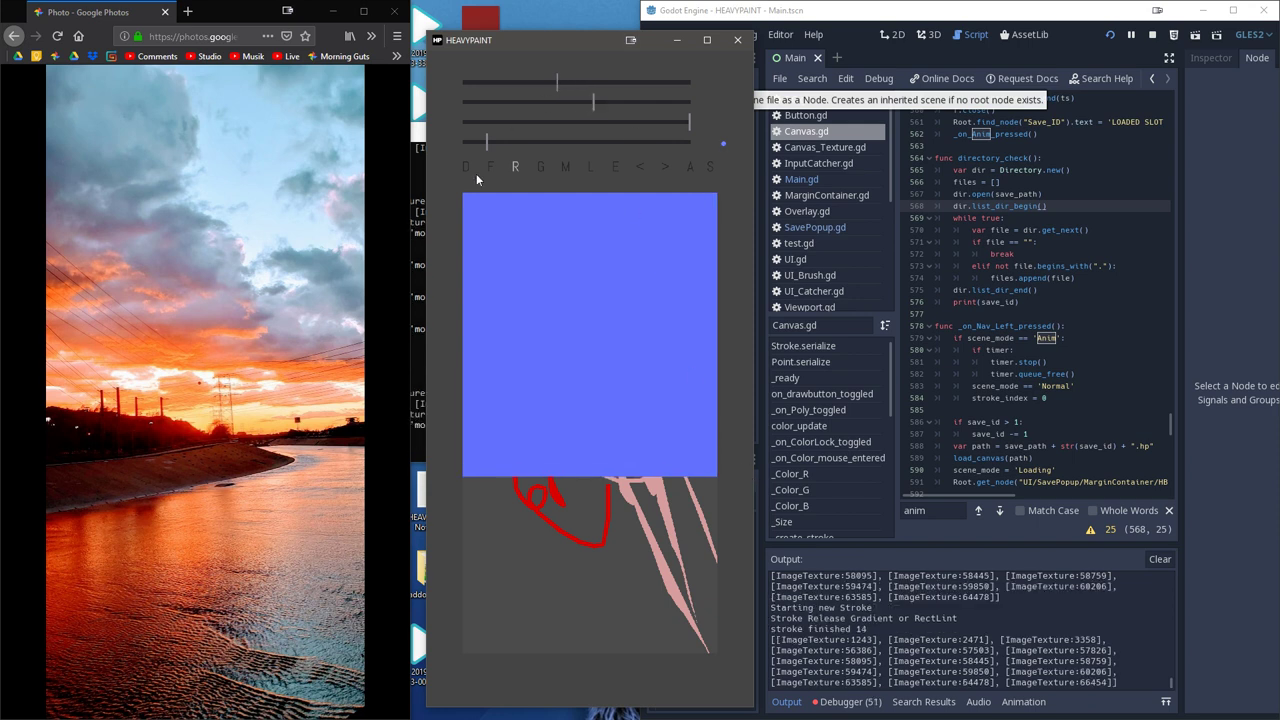
pyautogui.moveTo(458, 190)
pyautogui.mouseDown()
pyautogui.moveTo(706, 425)
pyautogui.moveTo(745, 500)
pyautogui.mouseUp()
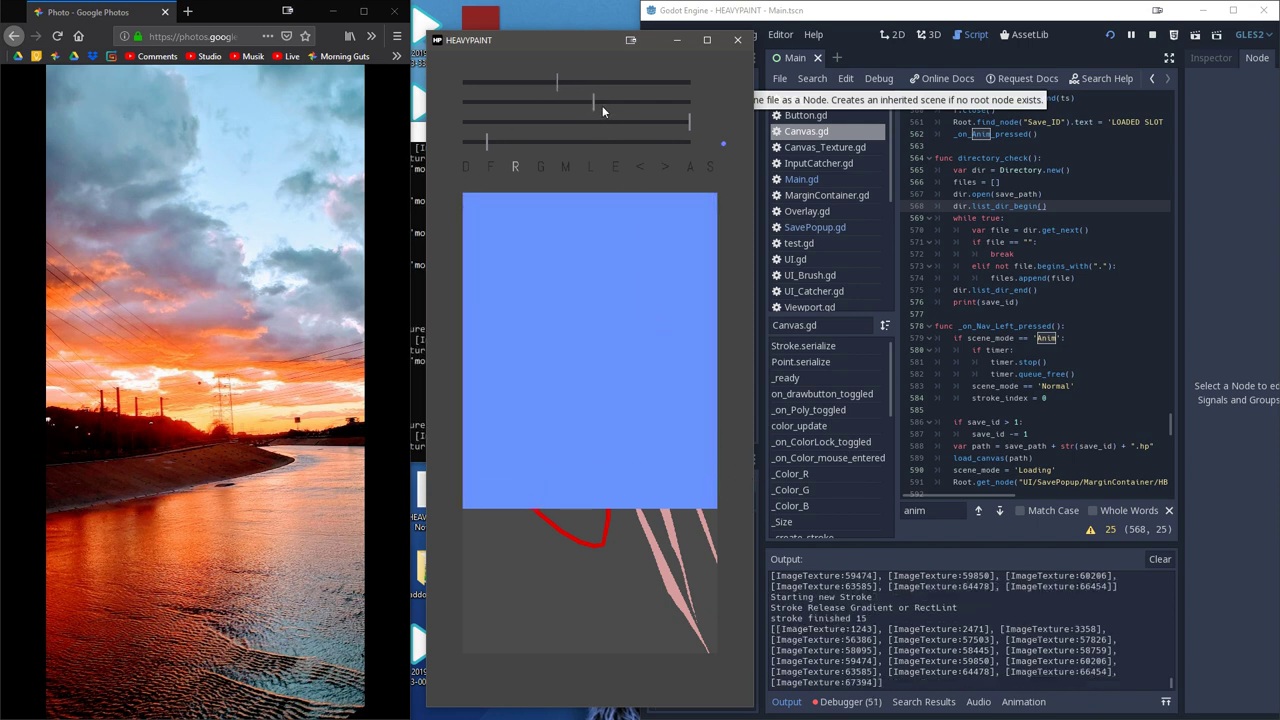
pyautogui.moveTo(608, 98); pyautogui.dragTo(613, 100)
pyautogui.moveTo(484, 181)
pyautogui.mouseDown()
pyautogui.moveTo(725, 521)
pyautogui.moveTo(710, 480)
pyautogui.mouseUp()
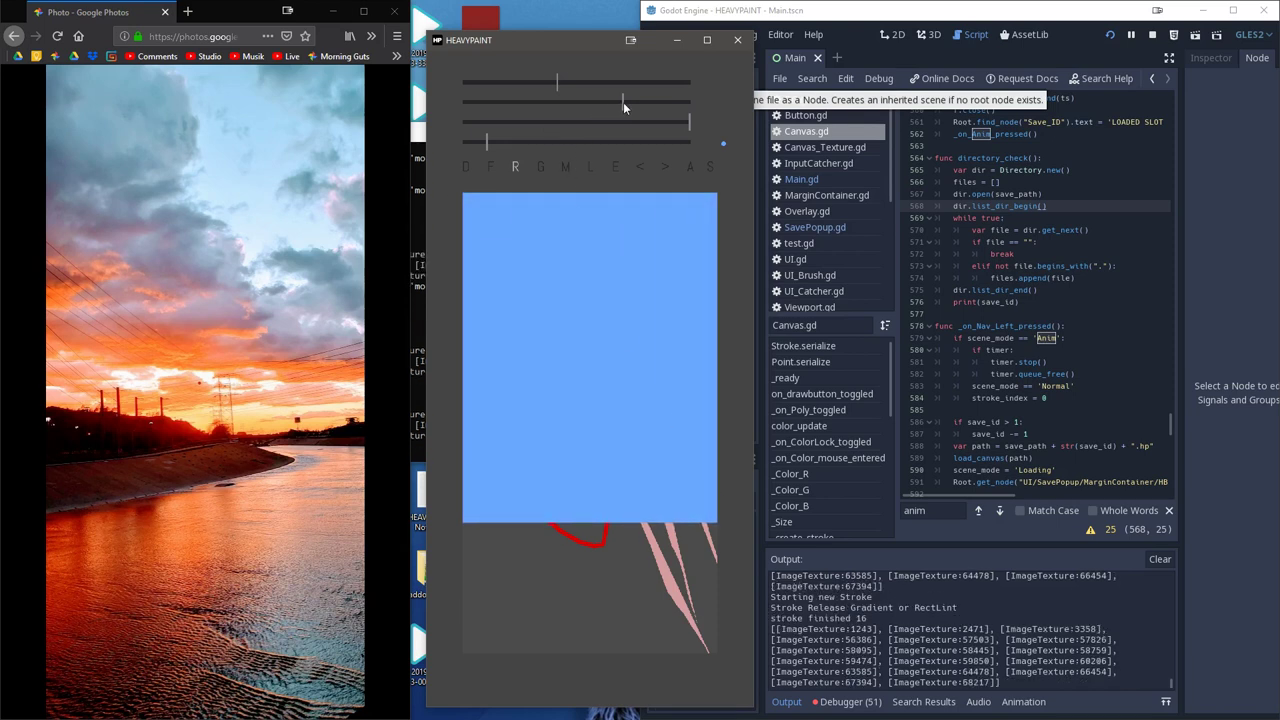
pyautogui.moveTo(623, 102); pyautogui.dragTo(625, 102)
pyautogui.moveTo(482, 188); pyautogui.dragTo(730, 538)
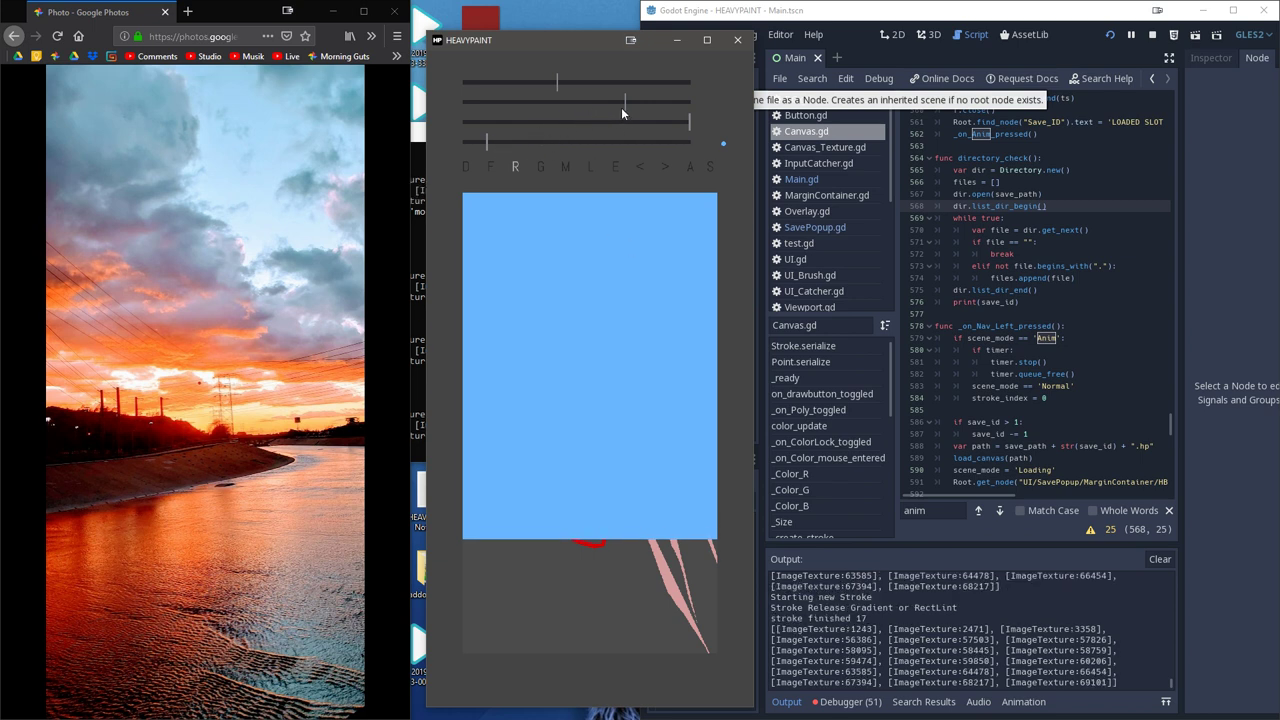
# - Paint a brighter light-blue gradient down from the top of the sky with the transparent line gradient at maximum brush size
pyautogui.click(539, 168)
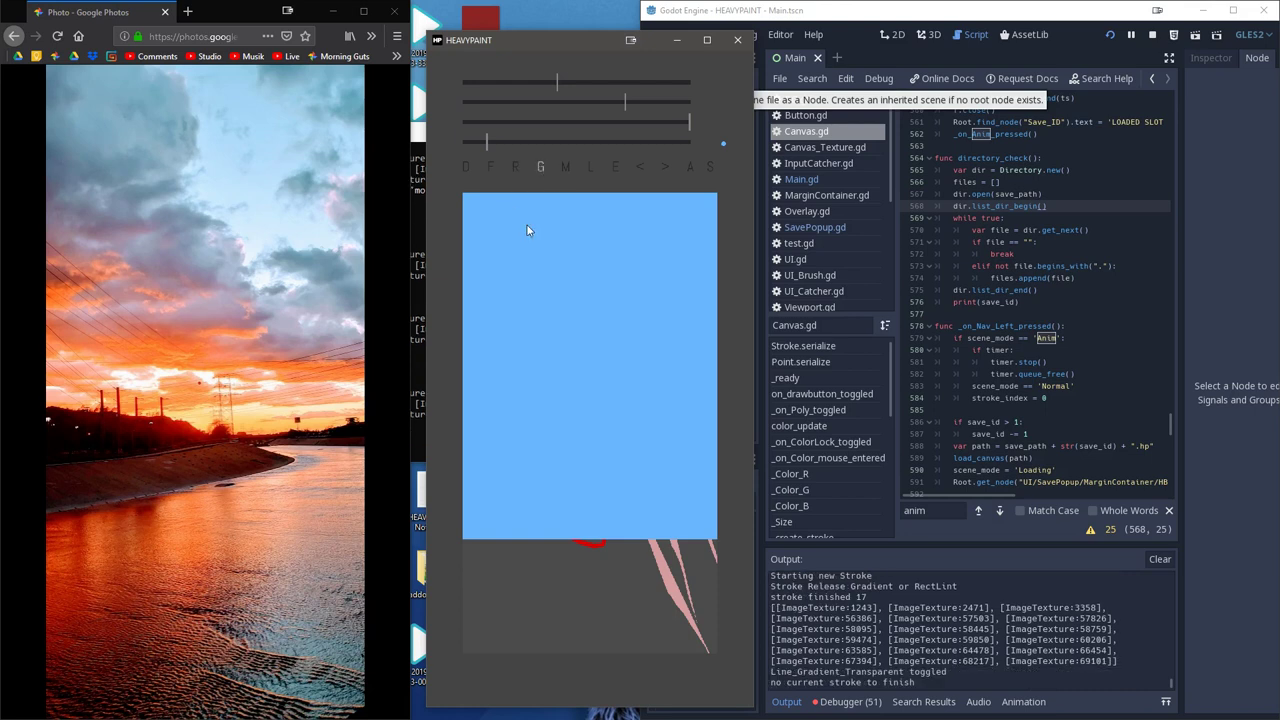
pyautogui.moveTo(511, 144)
pyautogui.mouseDown()
pyautogui.moveTo(645, 144)
pyautogui.moveTo(646, 105)
pyautogui.mouseUp()
pyautogui.moveTo(583, 188); pyautogui.dragTo(581, 318)
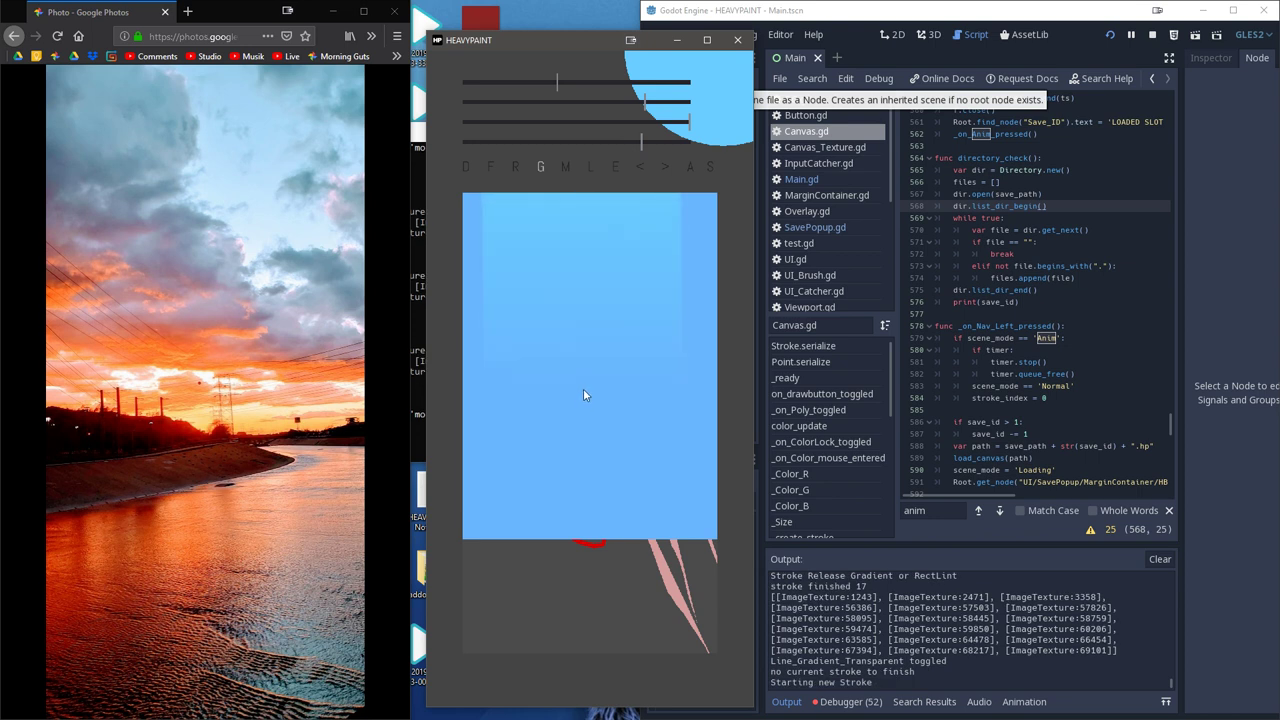
pyautogui.moveTo(583, 389); pyautogui.dragTo(583, 391)
pyautogui.click(637, 163)
pyautogui.moveTo(642, 142); pyautogui.dragTo(692, 140)
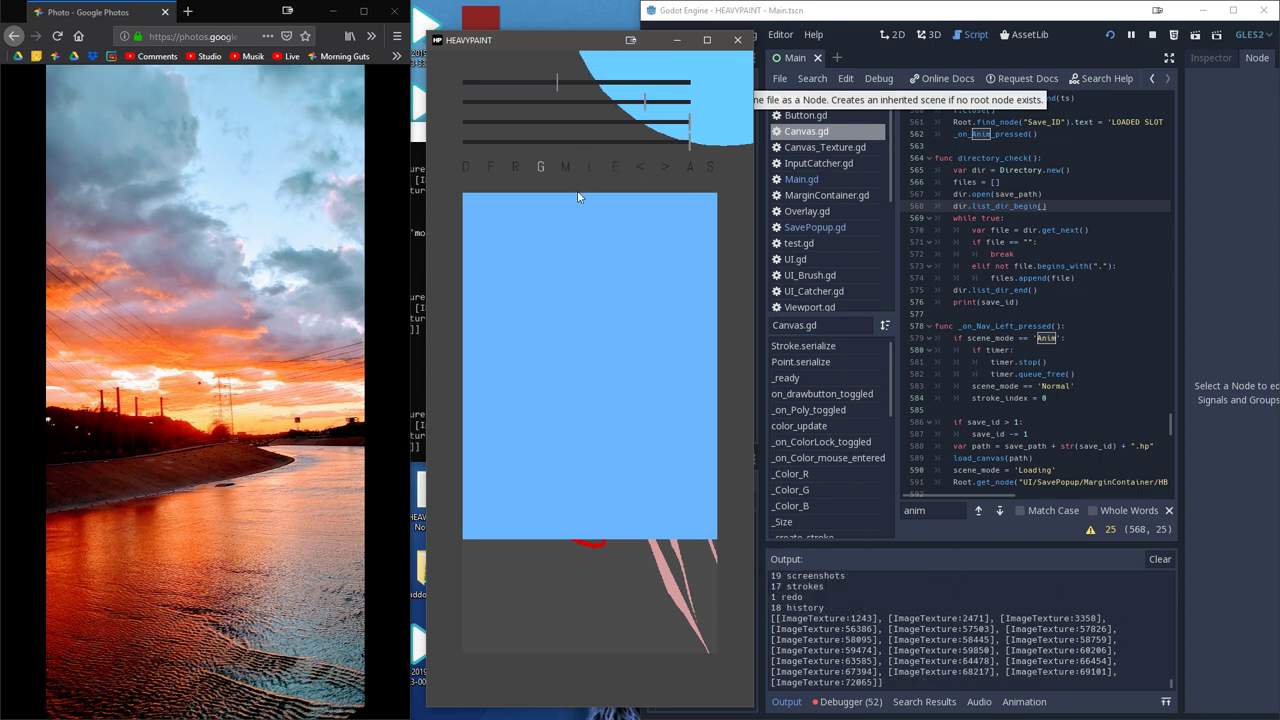
pyautogui.click(580, 196)
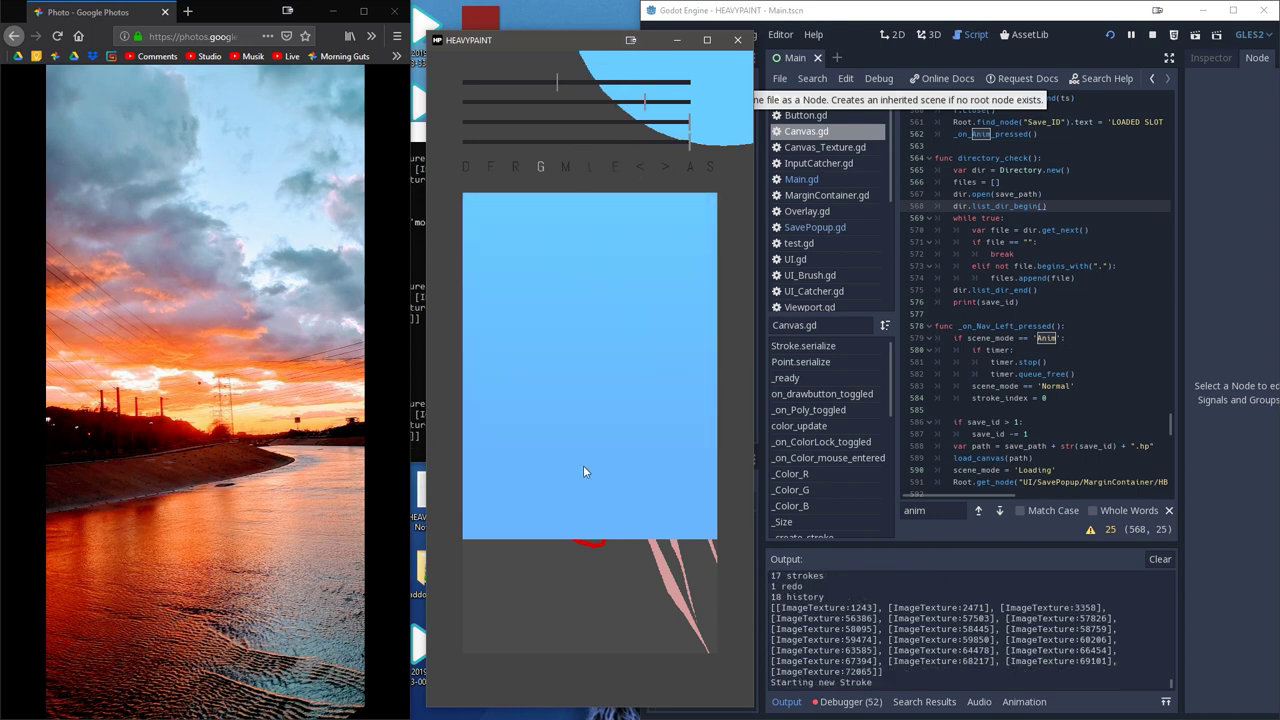
pyautogui.moveTo(578, 428); pyautogui.dragTo(577, 427)
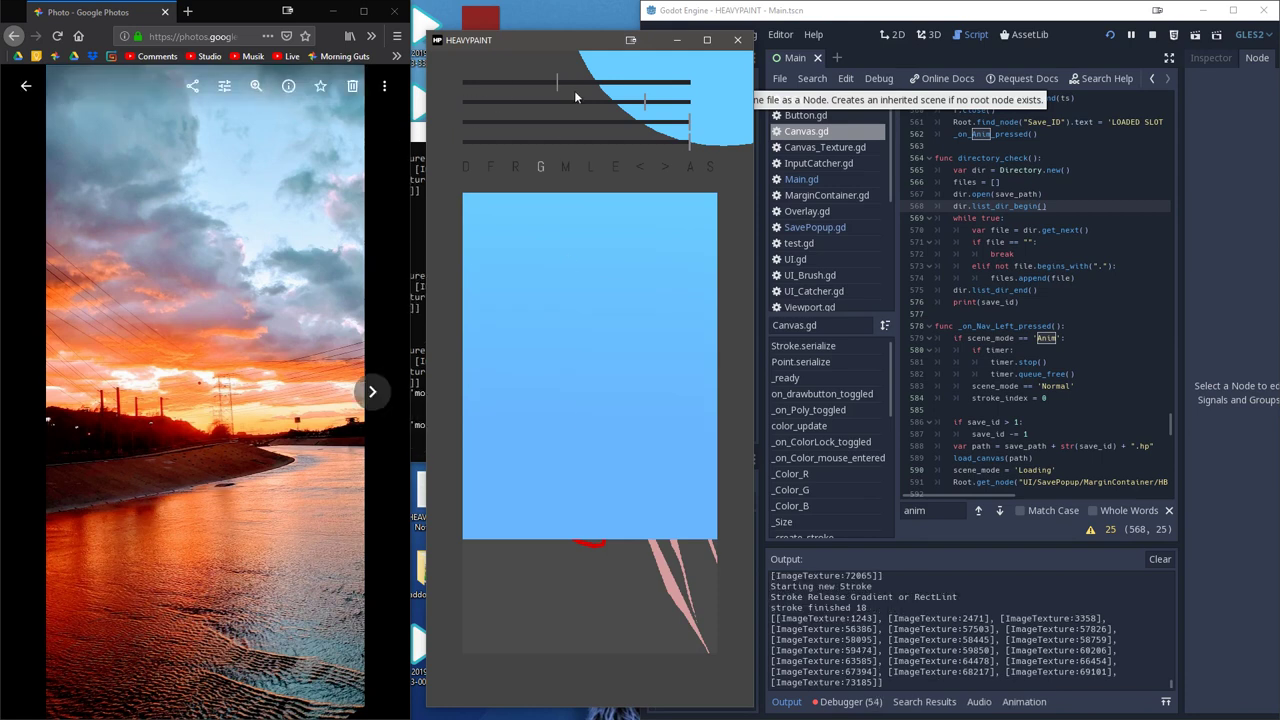
# - Add a turquoise gradient at the top of the sky and a pale grey-white gradient rising from the lower sky
pyautogui.moveTo(688, 122); pyautogui.dragTo(660, 122)
pyautogui.moveTo(590, 197)
pyautogui.mouseDown()
pyautogui.moveTo(591, 429)
pyautogui.moveTo(577, 203)
pyautogui.mouseUp()
pyautogui.moveTo(624, 127)
pyautogui.mouseDown()
pyautogui.moveTo(511, 124)
pyautogui.moveTo(664, 123)
pyautogui.mouseUp()
pyautogui.moveTo(631, 83)
pyautogui.mouseDown()
pyautogui.moveTo(652, 84)
pyautogui.moveTo(659, 104)
pyautogui.moveTo(656, 85)
pyautogui.mouseUp()
pyautogui.moveTo(588, 464); pyautogui.dragTo(582, 245)
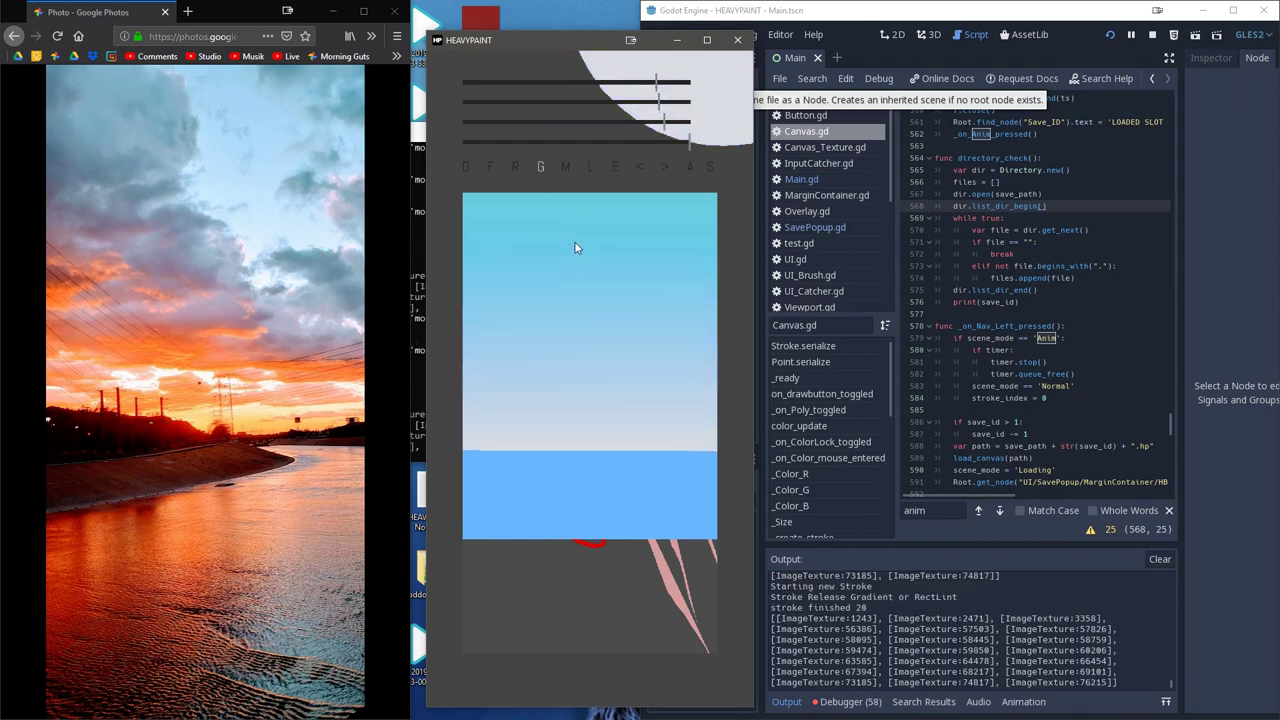
# - Try mixing a muted purple brush colour by adjusting the red, green and blue values
pyautogui.click(575, 101)
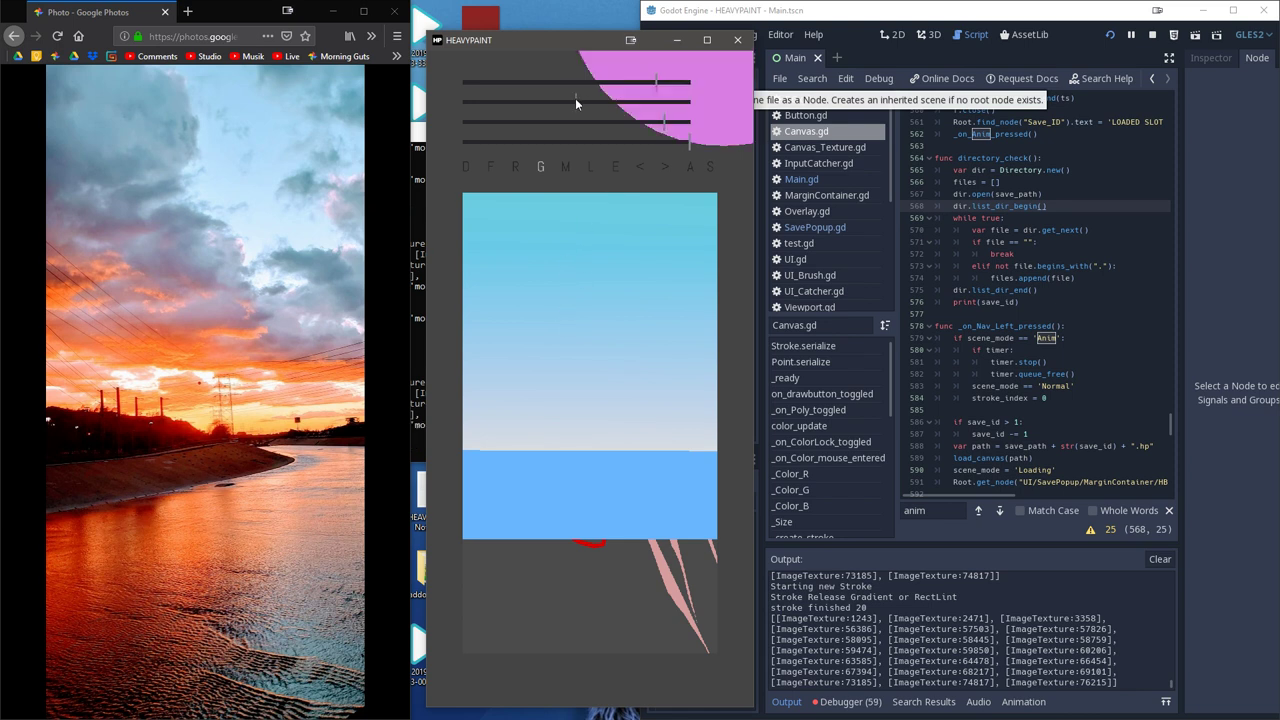
pyautogui.click(574, 84)
pyautogui.click(578, 116)
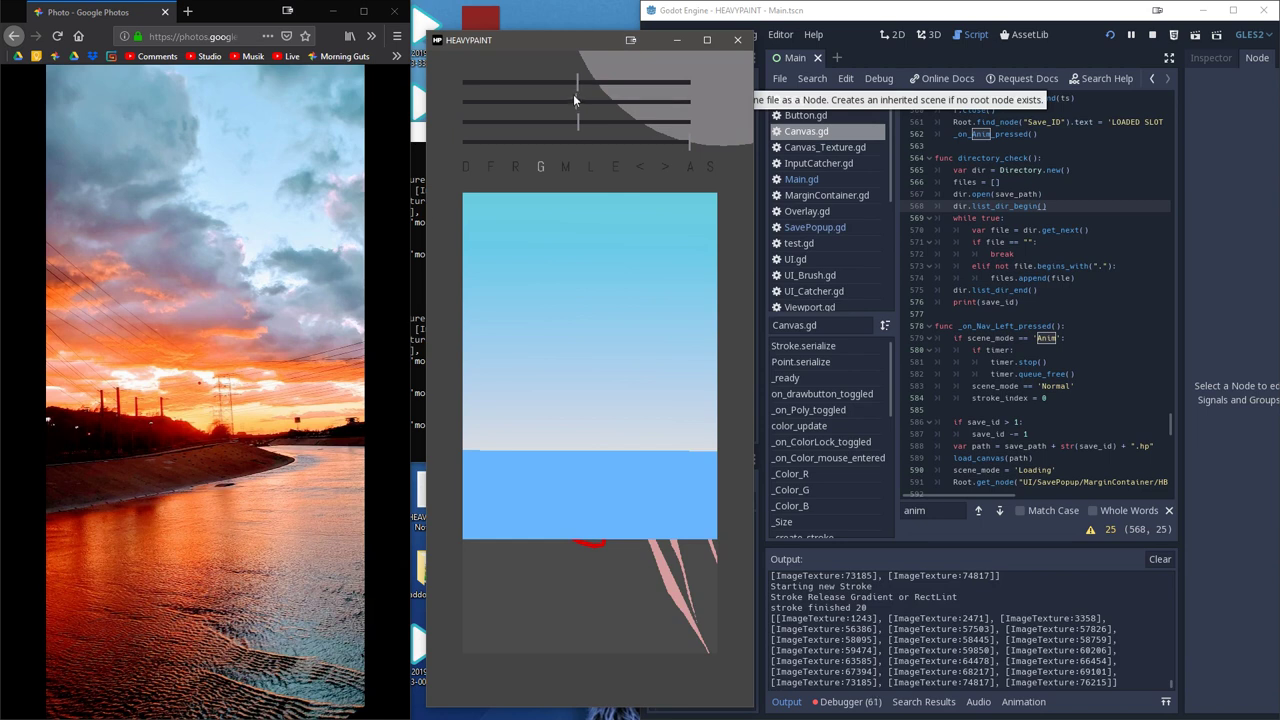
pyautogui.moveTo(581, 128); pyautogui.dragTo(681, 131)
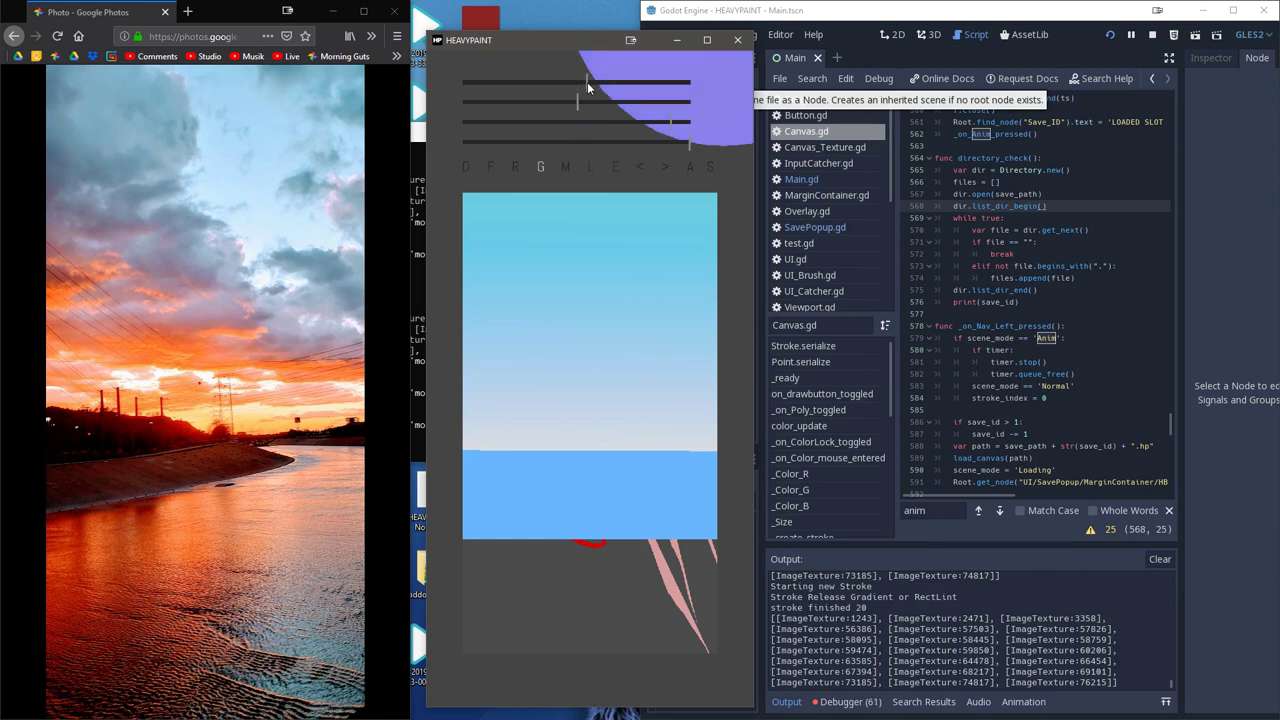
pyautogui.moveTo(587, 82); pyautogui.dragTo(671, 82)
pyautogui.moveTo(568, 99)
pyautogui.mouseDown()
pyautogui.moveTo(477, 97)
pyautogui.moveTo(538, 99)
pyautogui.mouseUp()
pyautogui.moveTo(671, 82); pyautogui.dragTo(549, 82)
pyautogui.moveTo(661, 121)
pyautogui.mouseDown()
pyautogui.moveTo(573, 121)
pyautogui.moveTo(552, 96)
pyautogui.mouseUp()
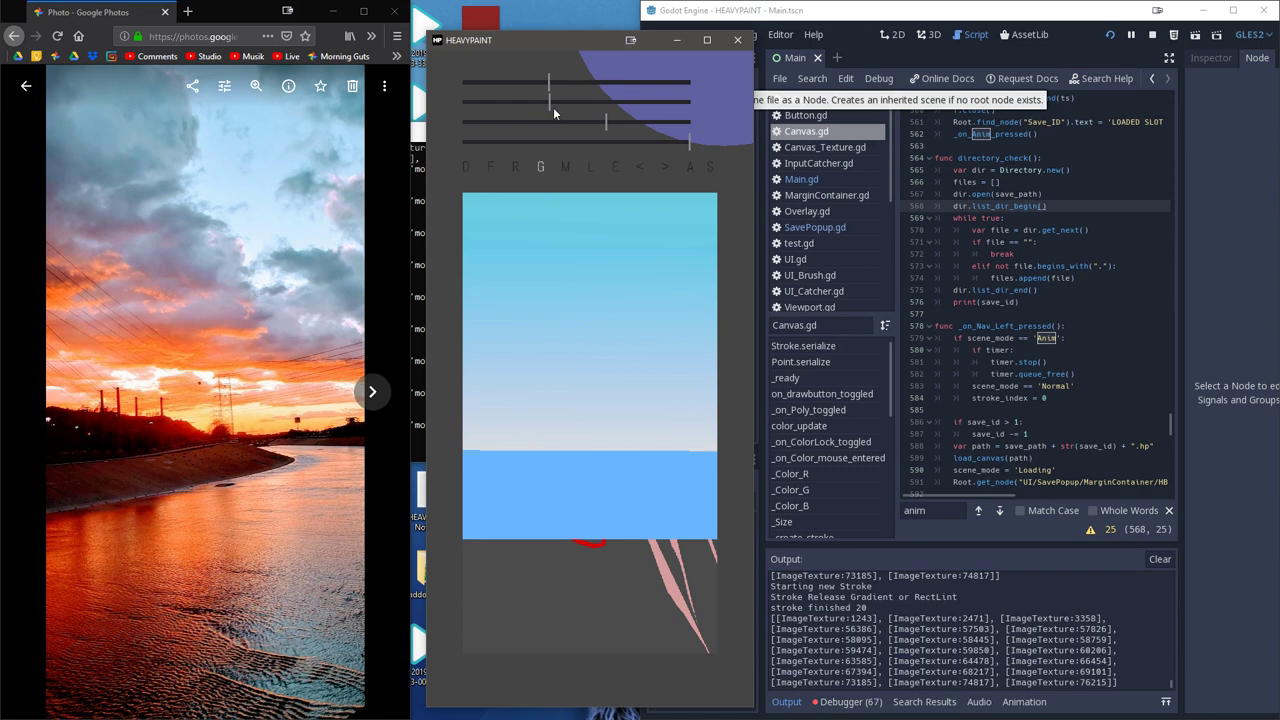
# - Mix a red-orange brush colour and try a smaller gradient stroke over the lower sky
pyautogui.click(507, 115)
pyautogui.click(686, 102)
pyautogui.click(675, 83)
pyautogui.click(648, 104)
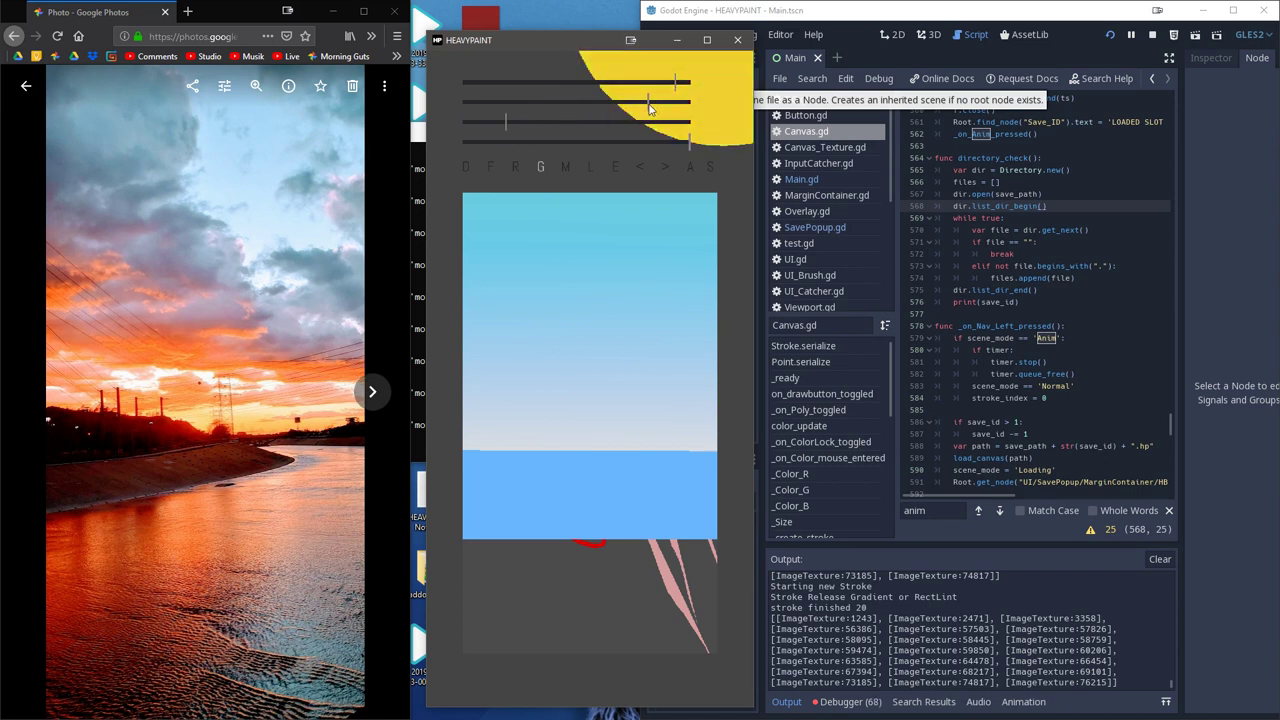
pyautogui.moveTo(675, 81); pyautogui.dragTo(615, 104)
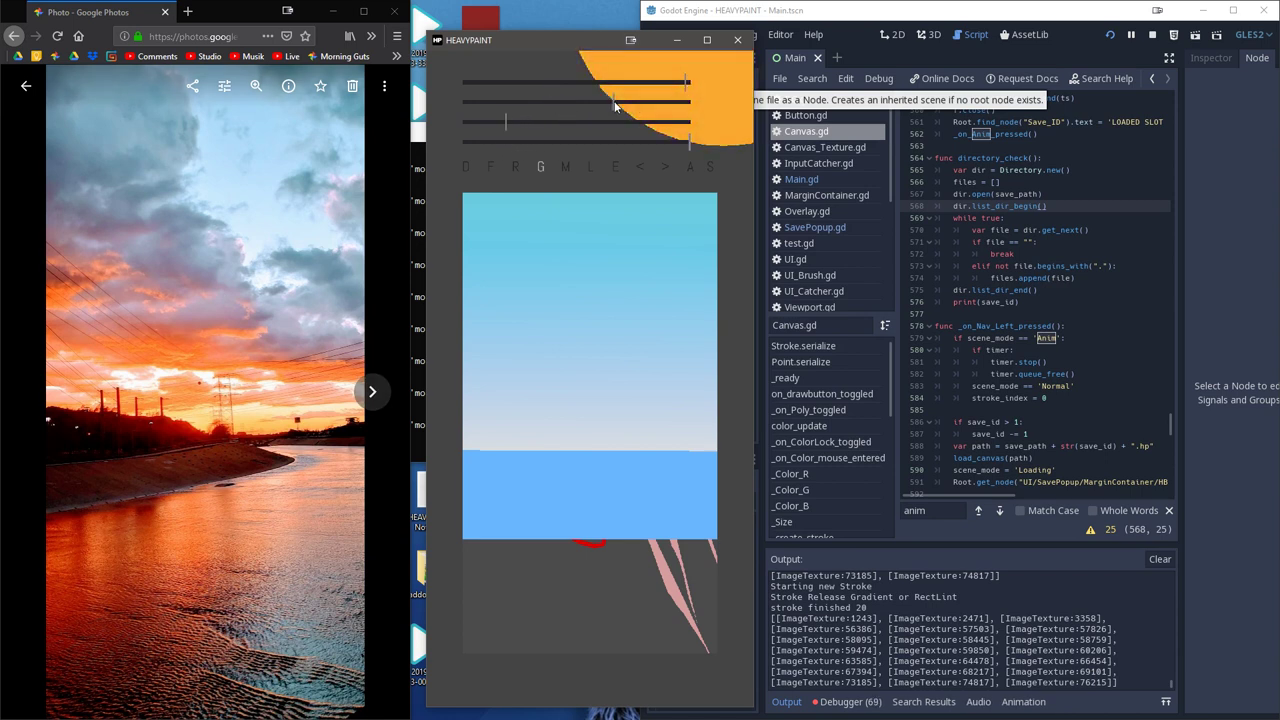
pyautogui.moveTo(689, 141); pyautogui.dragTo(543, 98)
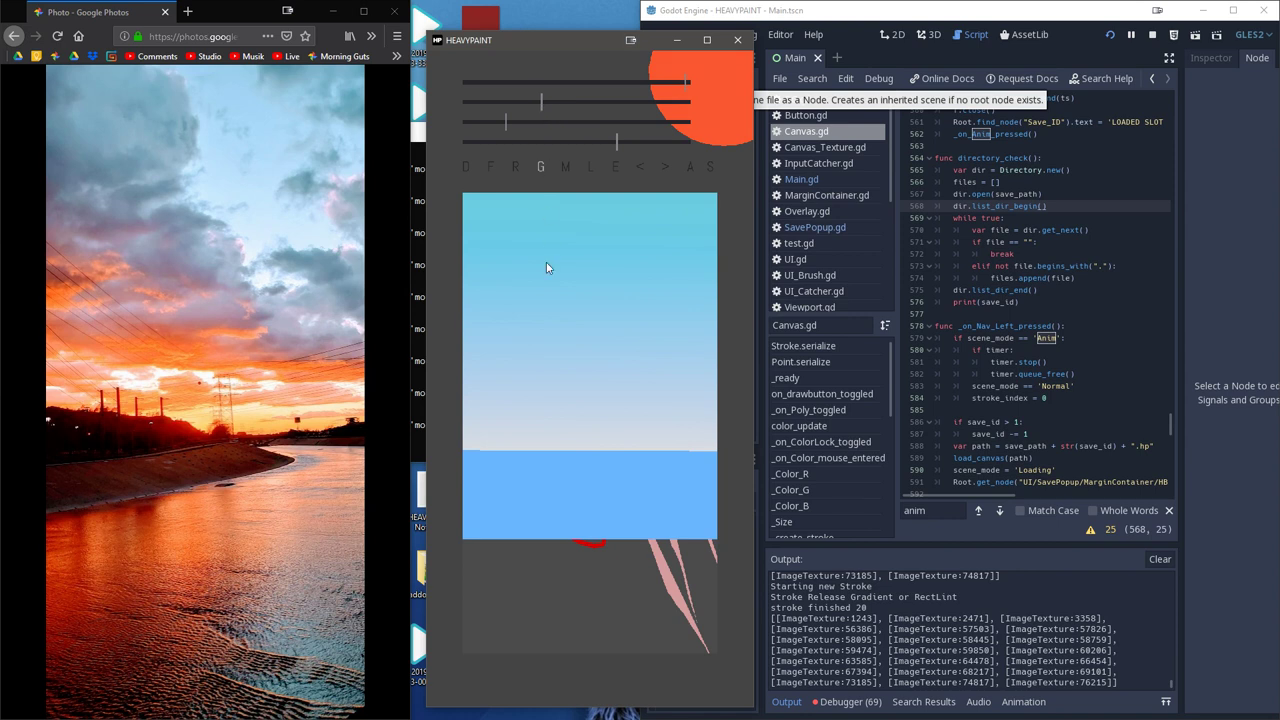
pyautogui.moveTo(580, 416)
pyautogui.mouseDown()
pyautogui.moveTo(577, 321)
pyautogui.moveTo(579, 346)
pyautogui.mouseUp()
pyautogui.click(636, 165)
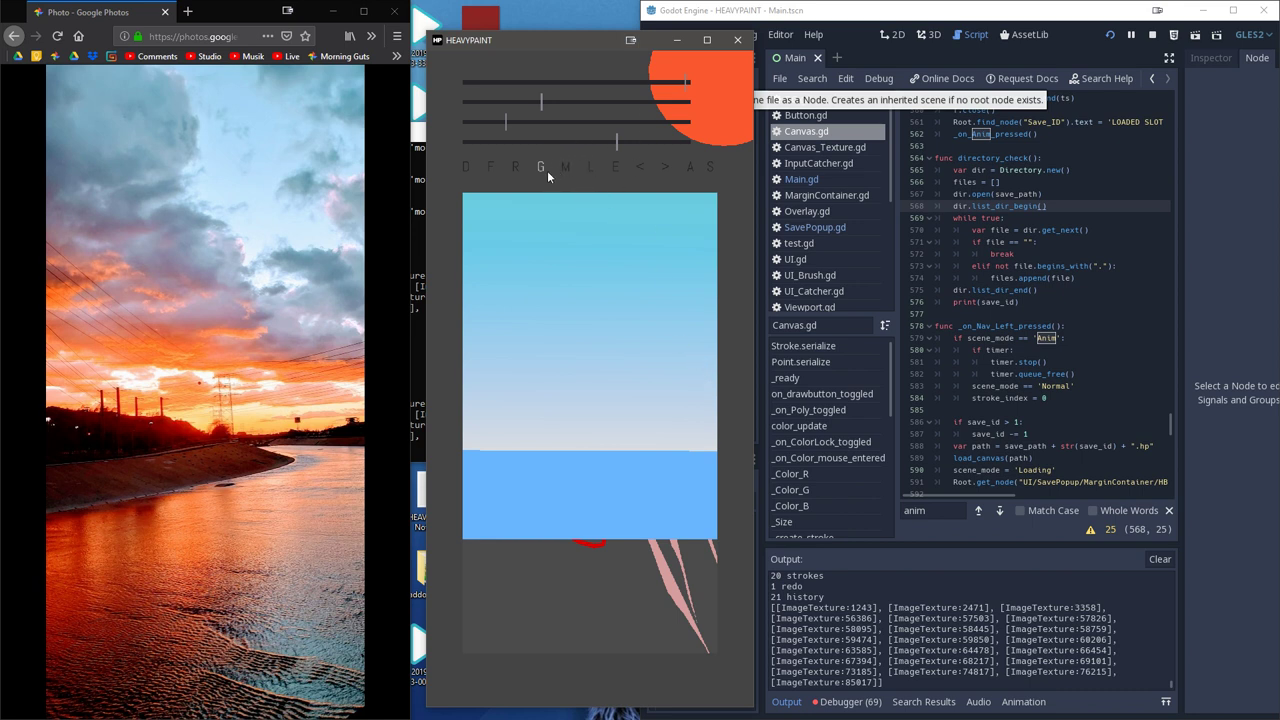
# - Add a little blue to the red-orange and draw a tapering Fill cloud band from the left edge across the lower sky
pyautogui.click(560, 121)
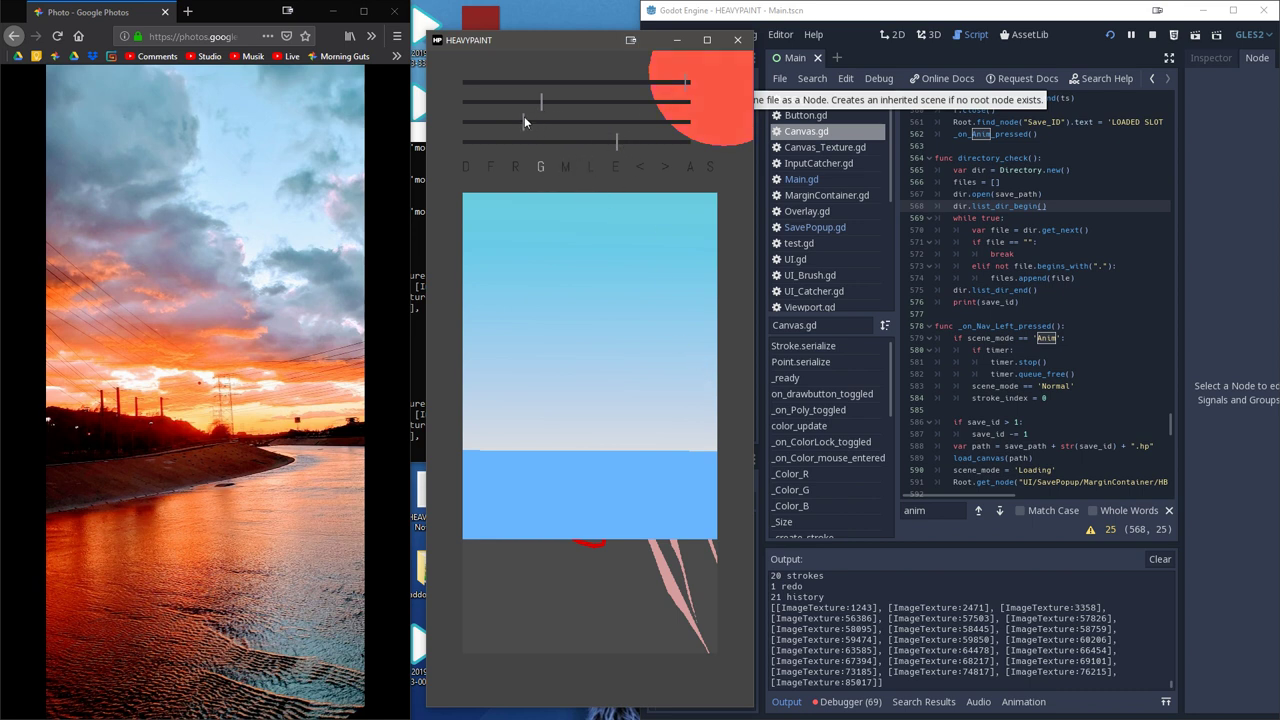
pyautogui.moveTo(623, 145); pyautogui.dragTo(640, 148)
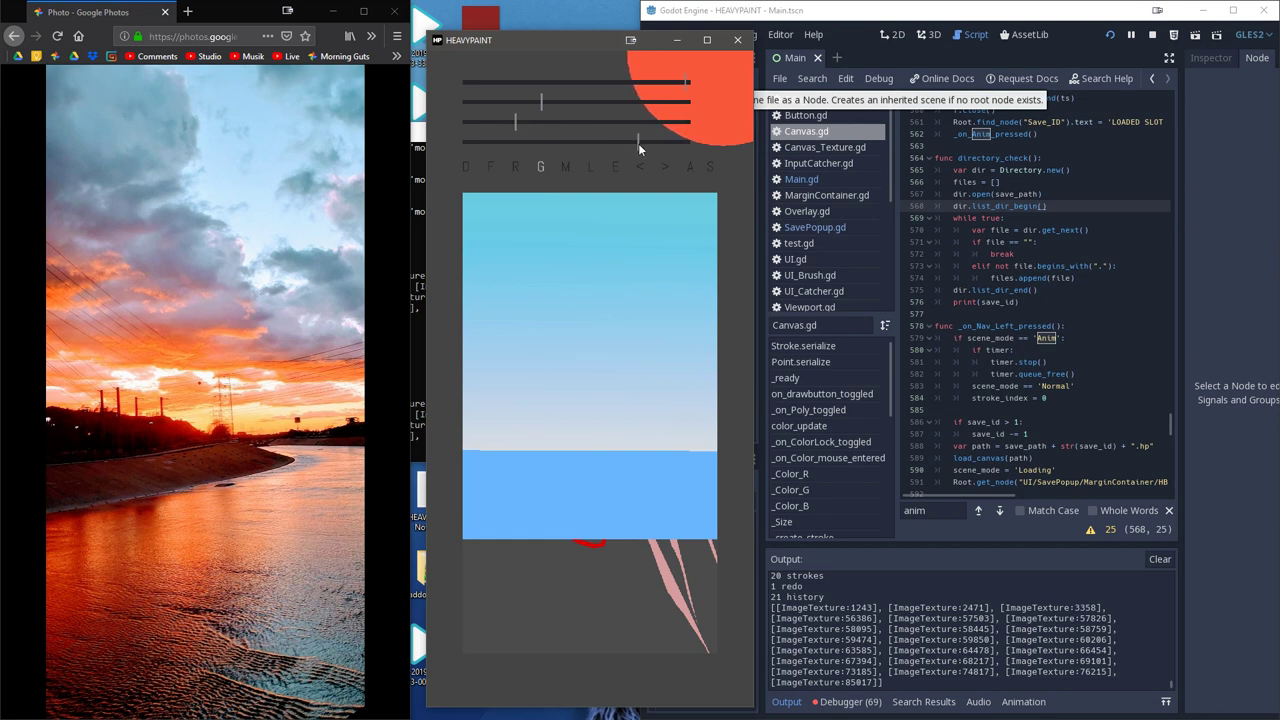
pyautogui.click(512, 163)
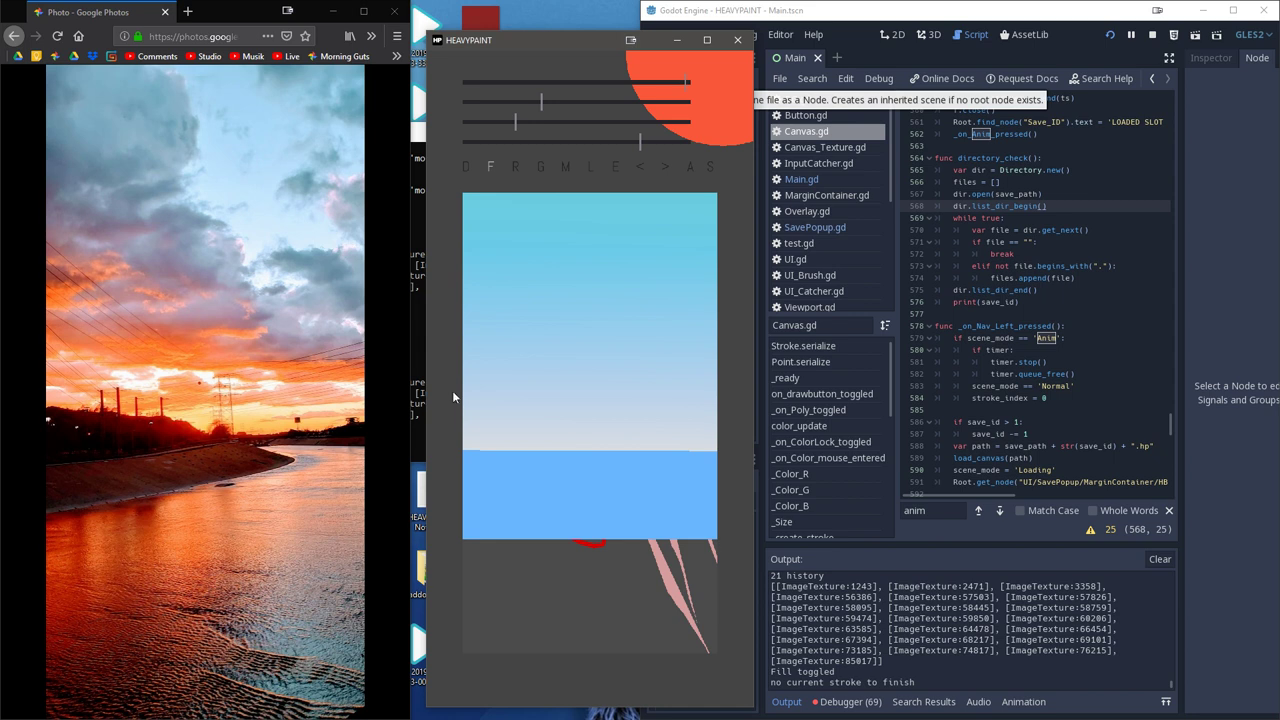
pyautogui.moveTo(452, 396)
pyautogui.mouseDown()
pyautogui.moveTo(655, 405)
pyautogui.moveTo(614, 385)
pyautogui.moveTo(451, 366)
pyautogui.mouseUp()
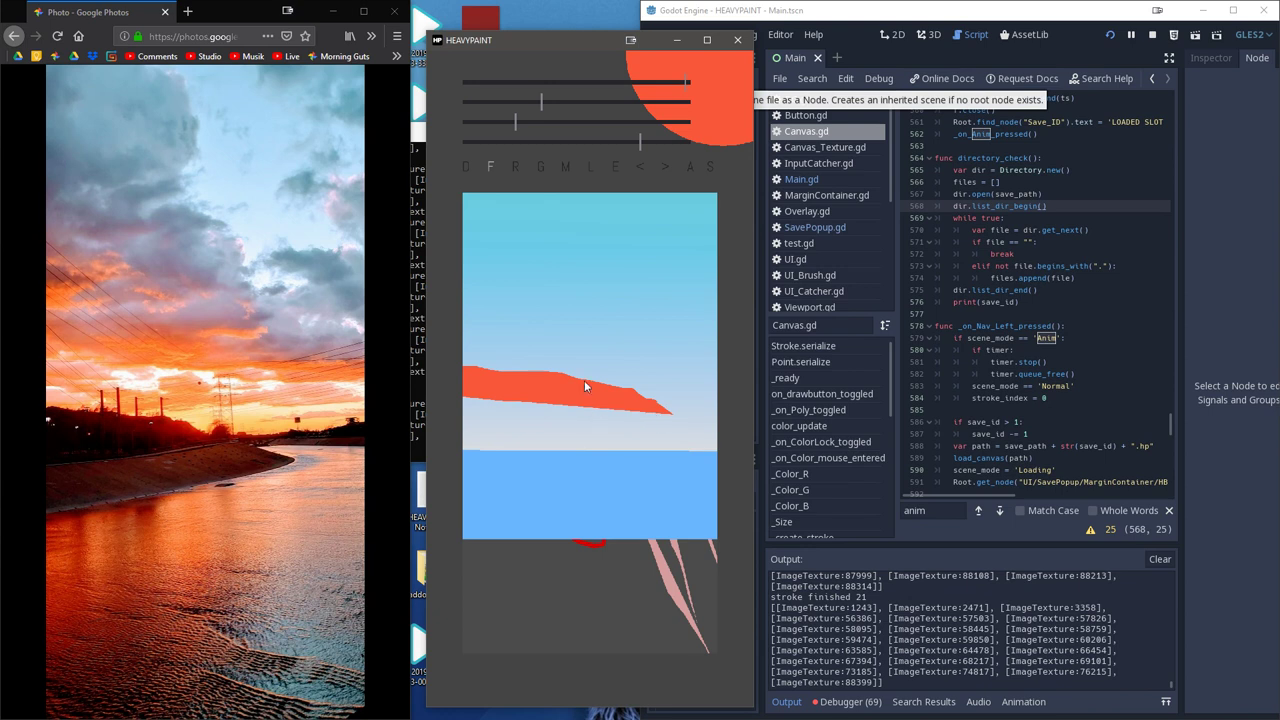
# - Brighten the brush colour to orange and replace the red-orange cloud band with a thinner tapering Fill band from the left edge
pyautogui.moveTo(542, 100); pyautogui.dragTo(567, 100)
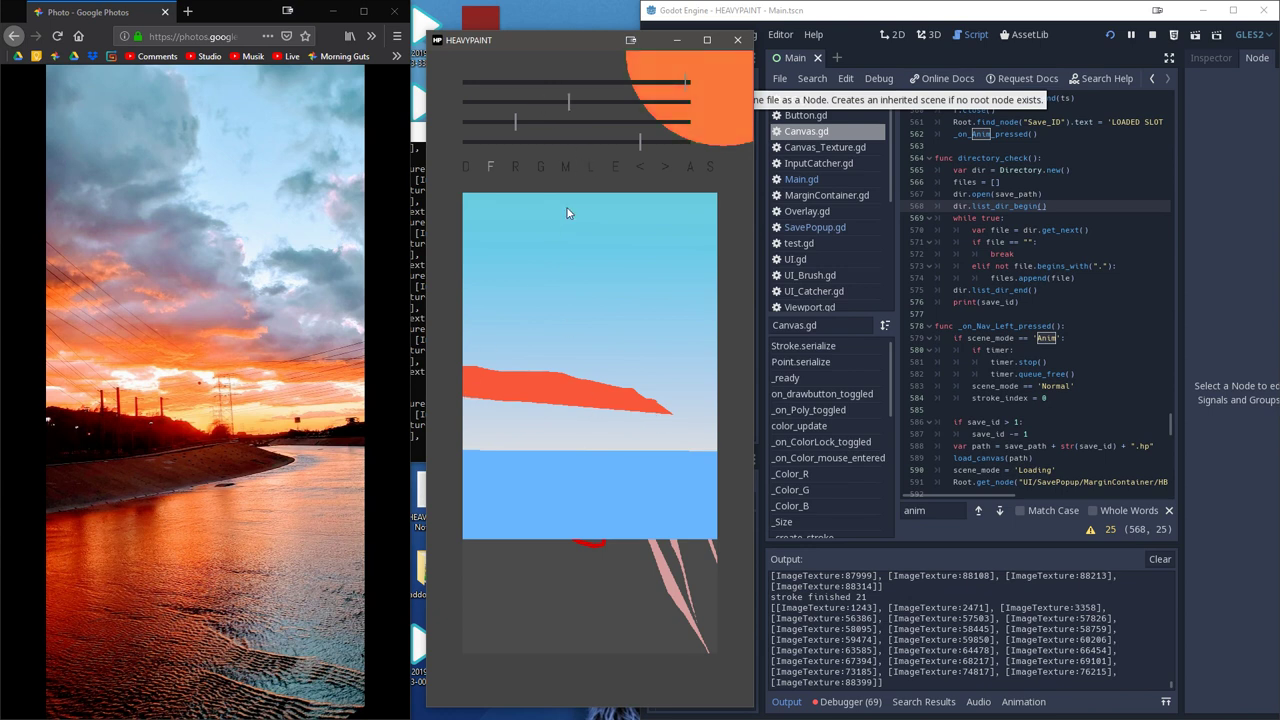
pyautogui.click(641, 168)
pyautogui.moveTo(457, 371); pyautogui.dragTo(655, 397)
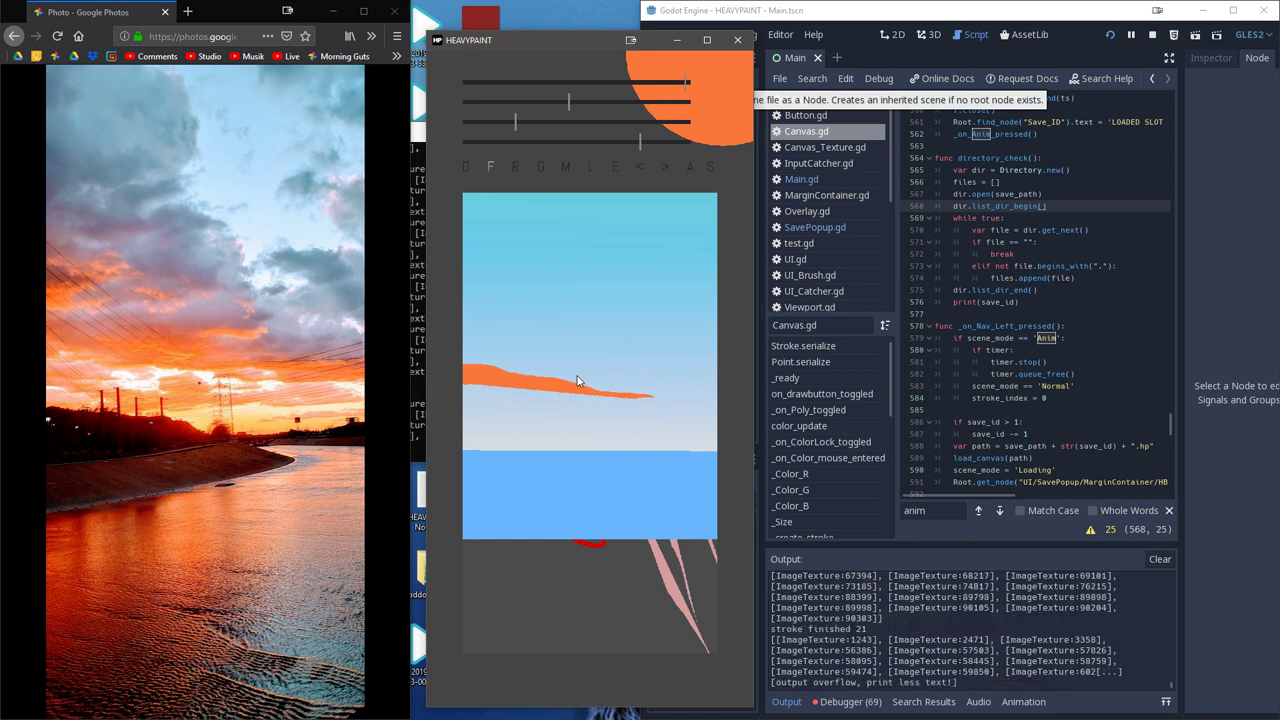
# - Draw thin, ragged orange cloud streaks with Fill just above the tapering band
pyautogui.moveTo(575, 371)
pyautogui.mouseDown()
pyautogui.moveTo(655, 372)
pyautogui.moveTo(549, 366)
pyautogui.mouseUp()
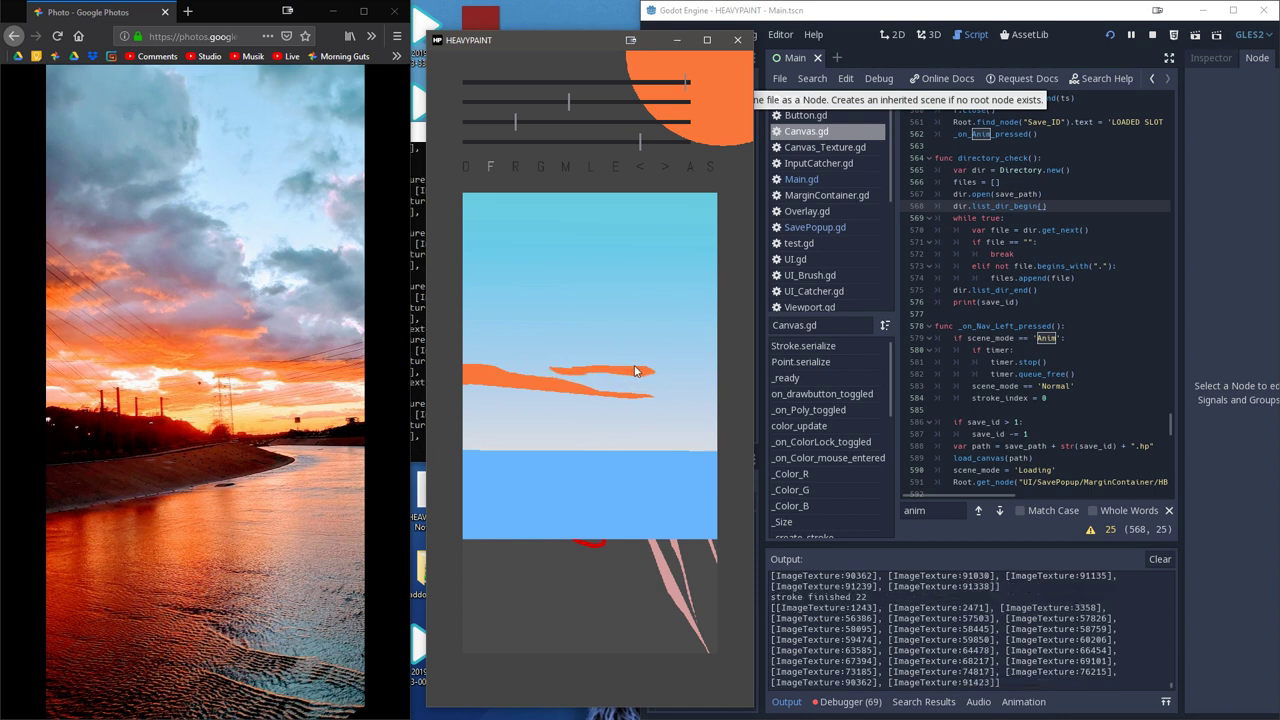
pyautogui.moveTo(630, 365)
pyautogui.mouseDown()
pyautogui.moveTo(653, 362)
pyautogui.moveTo(525, 370)
pyautogui.moveTo(574, 368)
pyautogui.mouseUp()
pyautogui.moveTo(541, 364)
pyautogui.mouseDown()
pyautogui.moveTo(585, 372)
pyautogui.moveTo(591, 359)
pyautogui.moveTo(550, 363)
pyautogui.mouseUp()
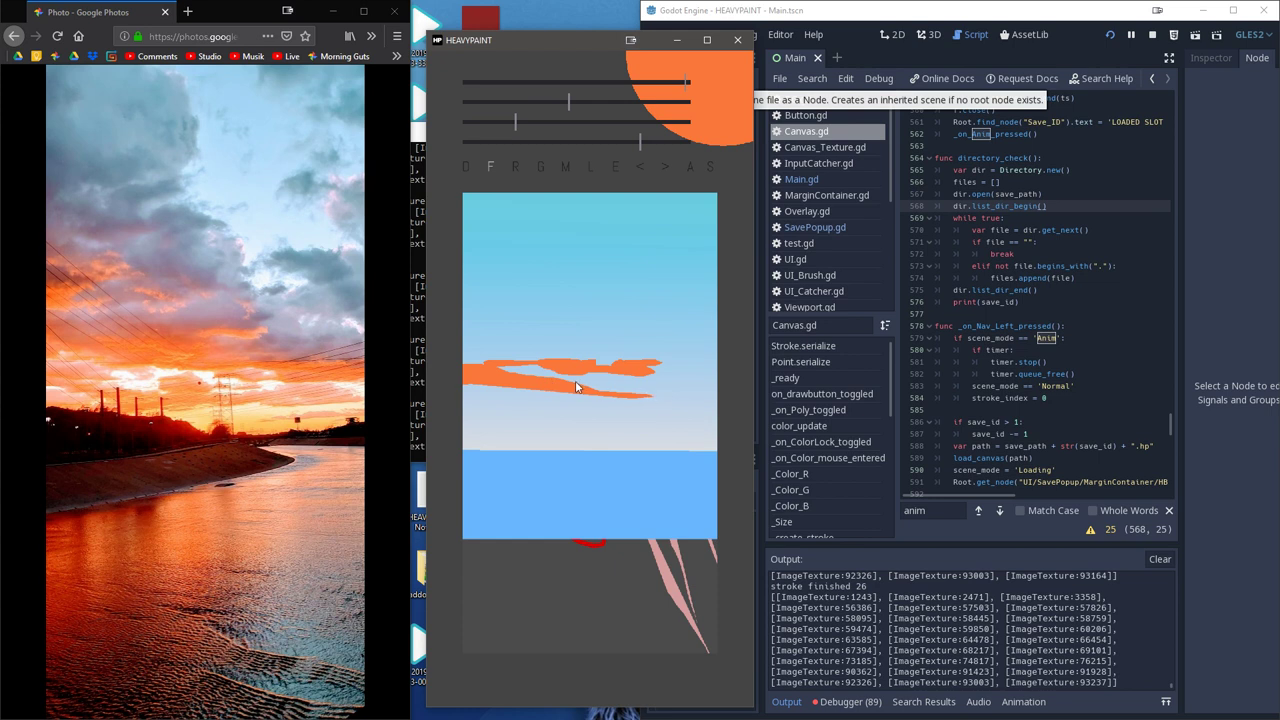
# - Extend the orange band to the canvas's right edge and add small rounded cloud shapes beneath it
pyautogui.moveTo(585, 391); pyautogui.dragTo(734, 396)
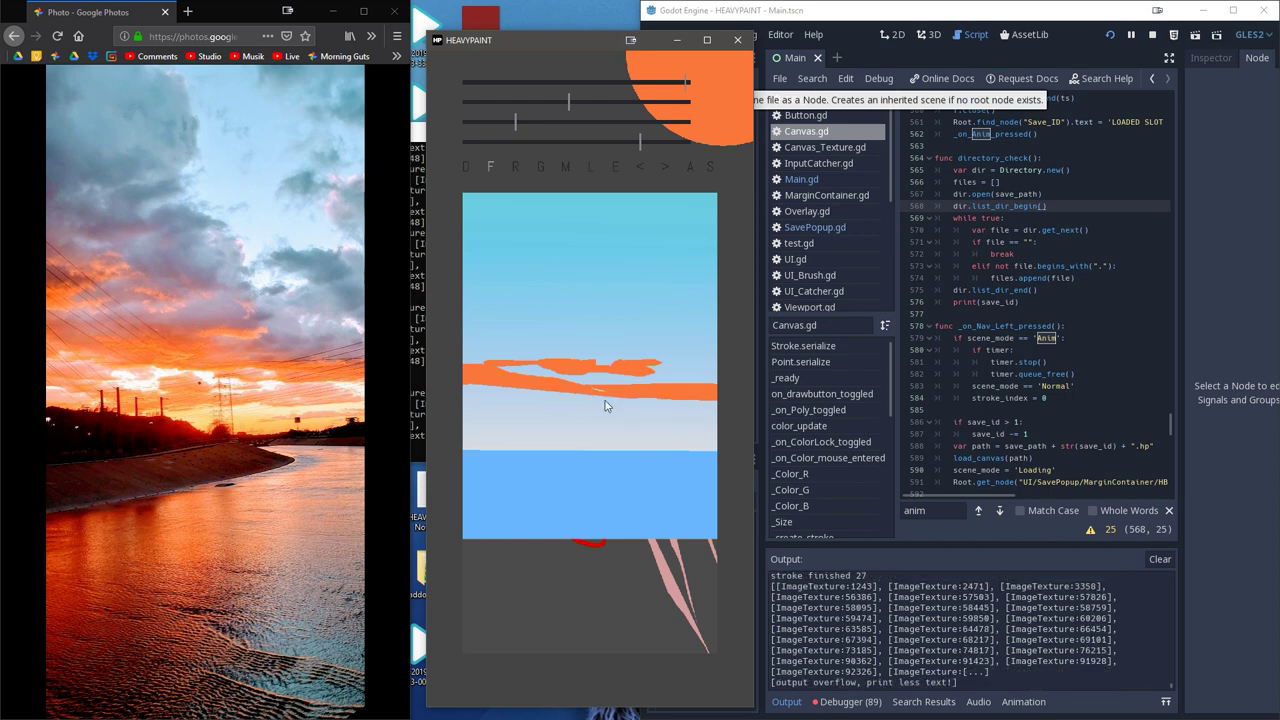
pyautogui.click(565, 403)
pyautogui.moveTo(564, 402)
pyautogui.mouseDown()
pyautogui.moveTo(618, 415)
pyautogui.moveTo(692, 404)
pyautogui.mouseUp()
pyautogui.moveTo(680, 402); pyautogui.dragTo(694, 388)
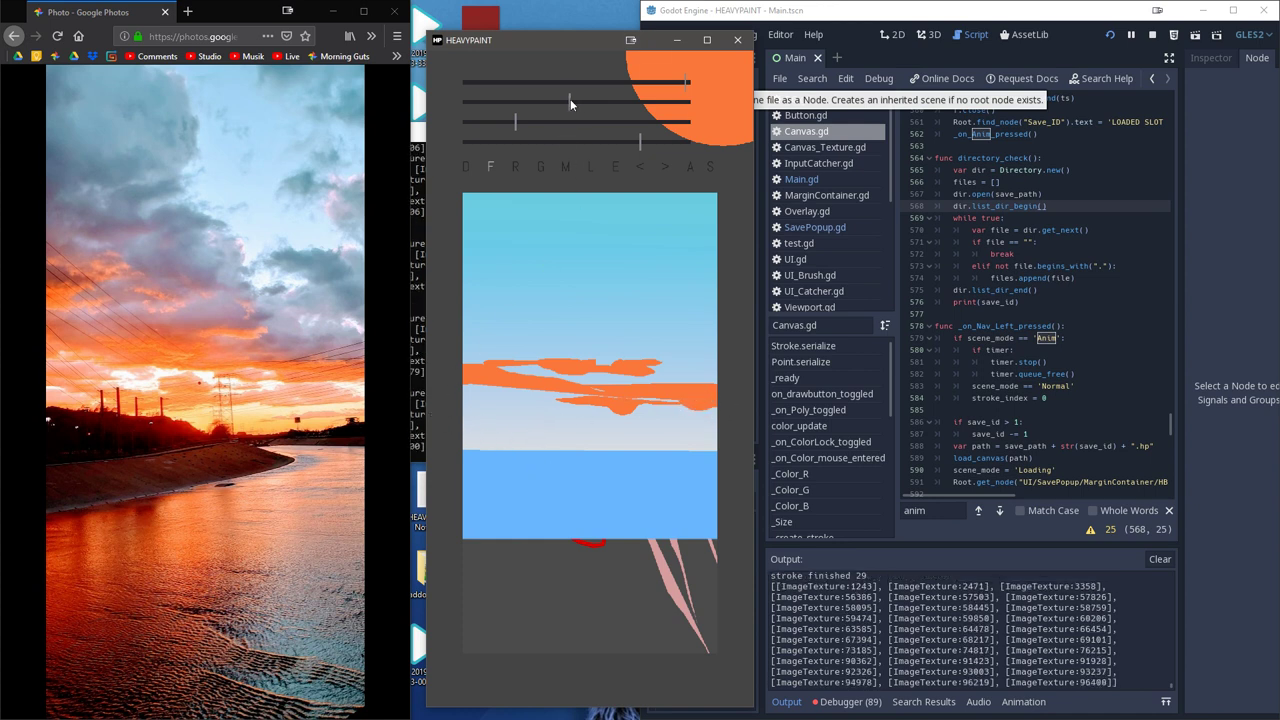
# - Mix a lighter orange and fill small cloud shapes under the left part of the orange band
pyautogui.moveTo(570, 99); pyautogui.dragTo(596, 102)
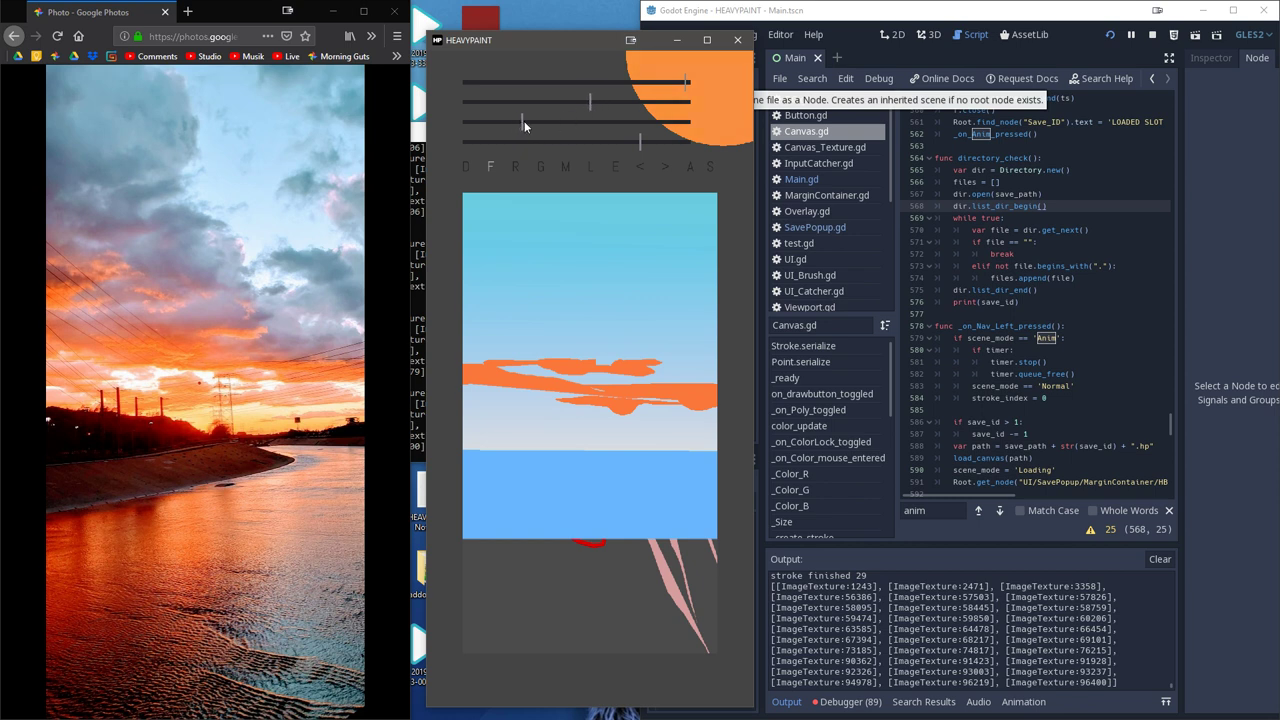
pyautogui.moveTo(522, 121); pyautogui.dragTo(534, 122)
pyautogui.moveTo(458, 389)
pyautogui.mouseDown()
pyautogui.moveTo(511, 392)
pyautogui.moveTo(460, 402)
pyautogui.mouseUp()
pyautogui.moveTo(458, 400)
pyautogui.mouseDown()
pyautogui.moveTo(510, 412)
pyautogui.moveTo(450, 408)
pyautogui.mouseUp()
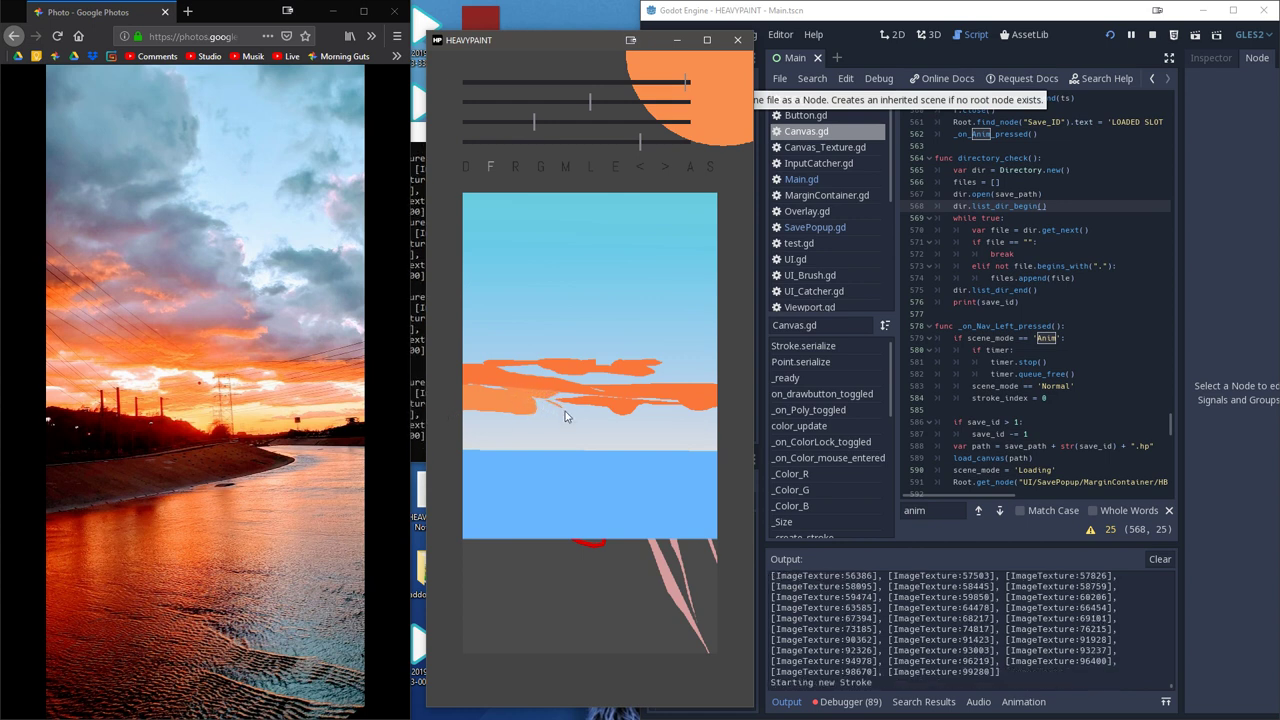
pyautogui.moveTo(563, 410); pyautogui.dragTo(537, 409)
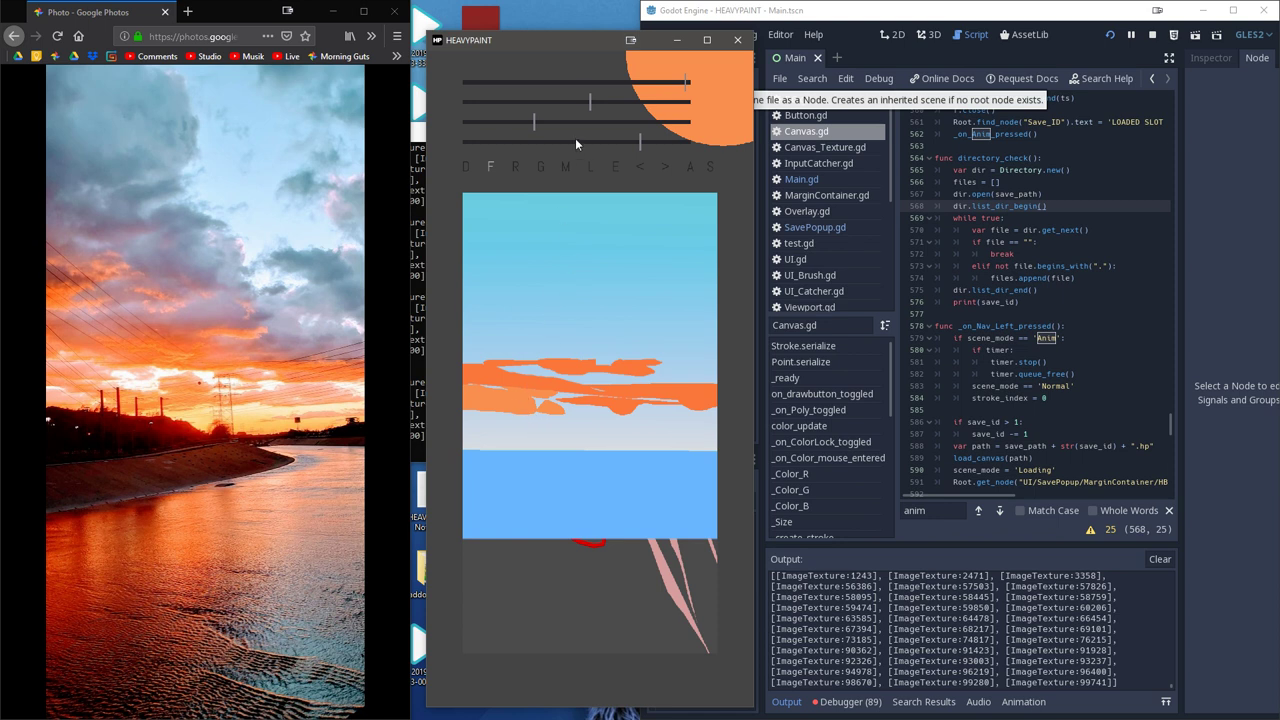
# - Sample the pale blue-grey sky colour and carve thin gaps into the lower orange clouds
pyautogui.click(617, 167)
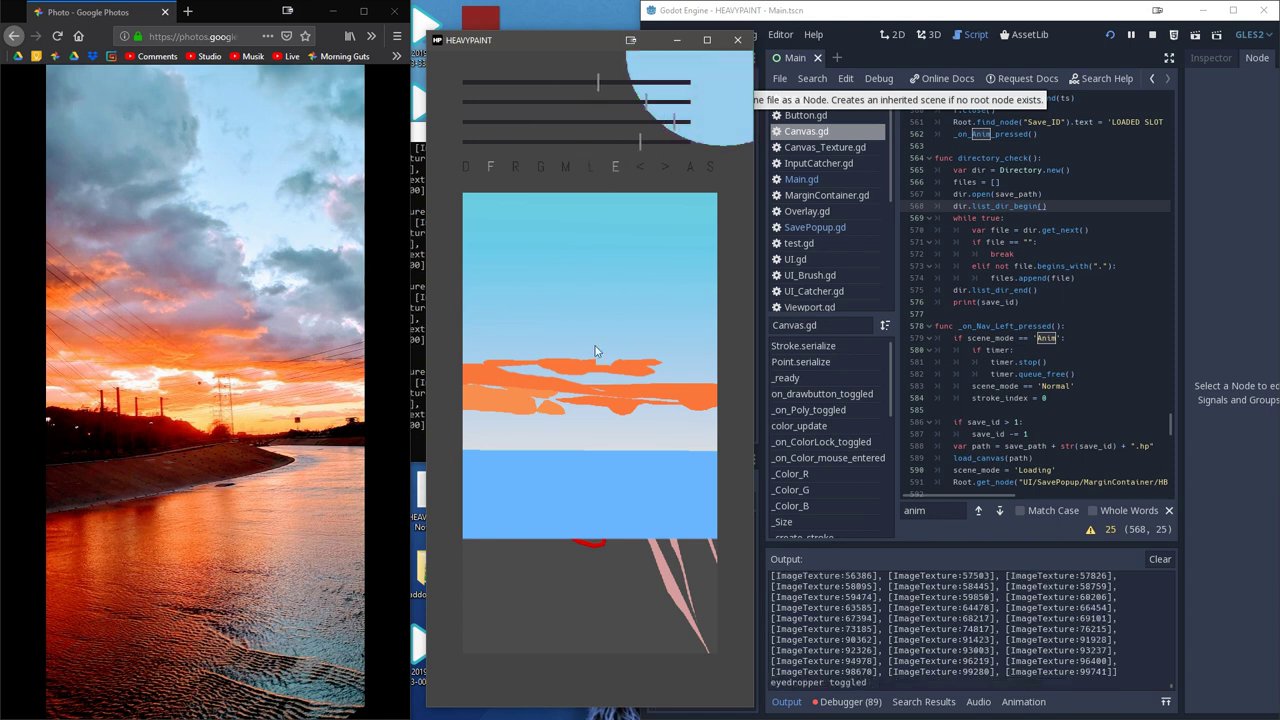
pyautogui.click(575, 410)
pyautogui.moveTo(533, 403); pyautogui.dragTo(522, 398)
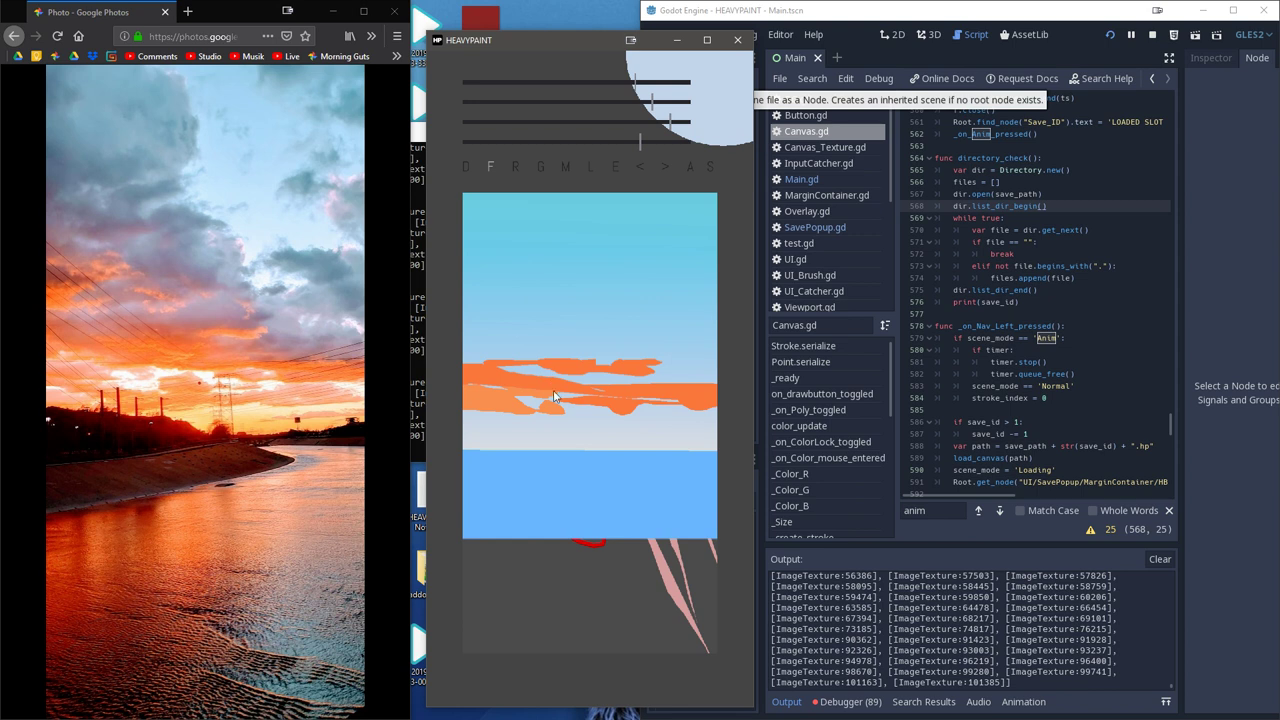
pyautogui.moveTo(531, 407)
pyautogui.mouseDown()
pyautogui.moveTo(511, 402)
pyautogui.moveTo(540, 399)
pyautogui.mouseUp()
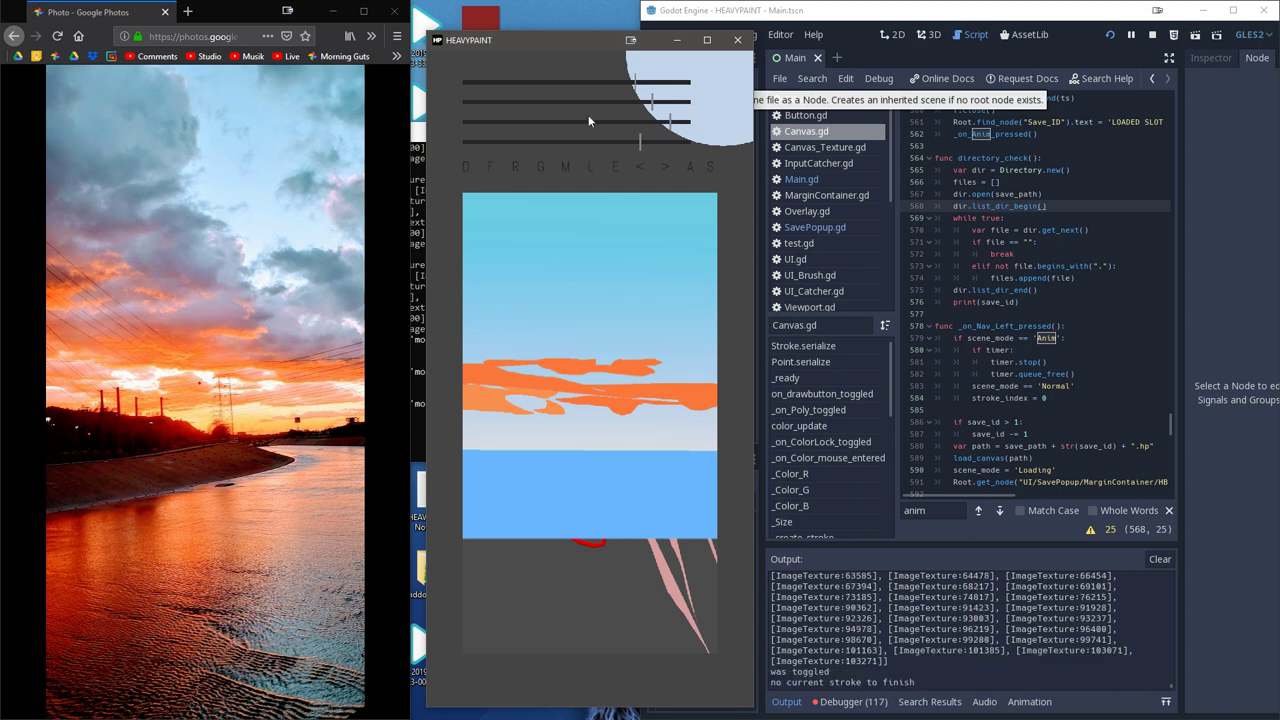
# - Mix a muted purple brush colour and paint large rounded clouds from the left edge above the orange streaks
pyautogui.moveTo(596, 101); pyautogui.dragTo(600, 100)
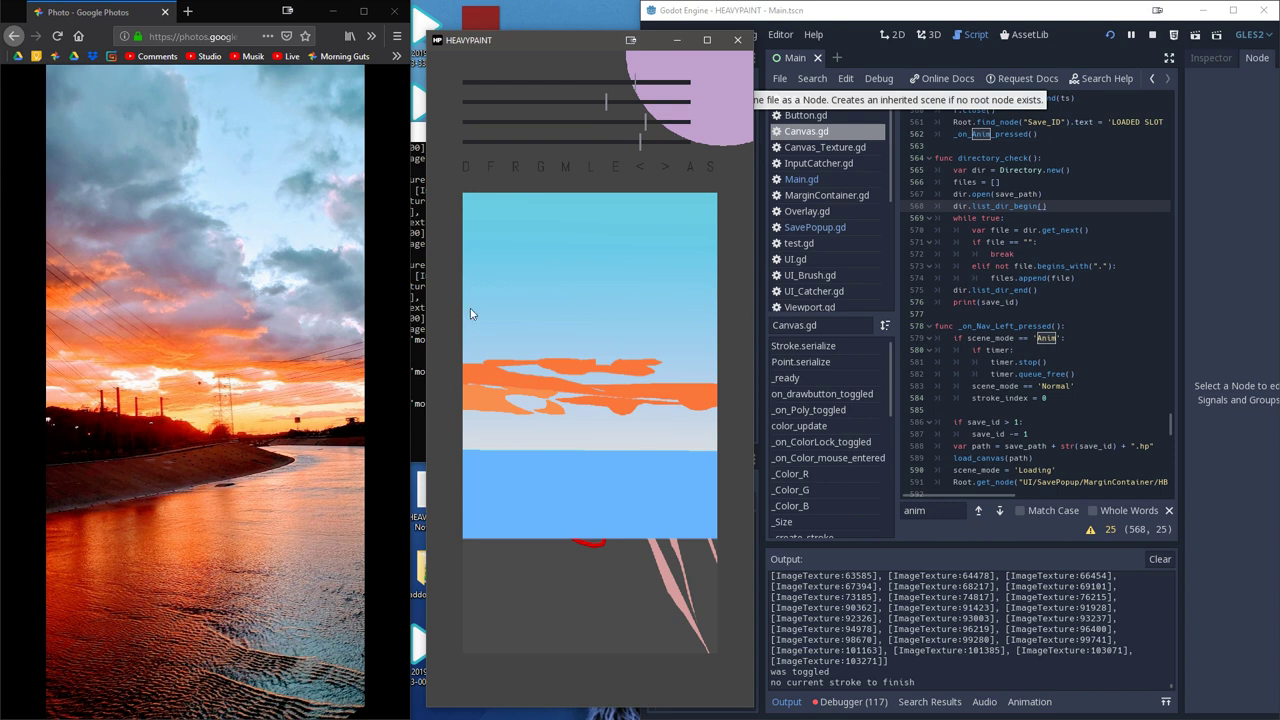
pyautogui.moveTo(520, 306)
pyautogui.mouseDown()
pyautogui.moveTo(656, 324)
pyautogui.moveTo(635, 358)
pyautogui.moveTo(441, 344)
pyautogui.mouseUp()
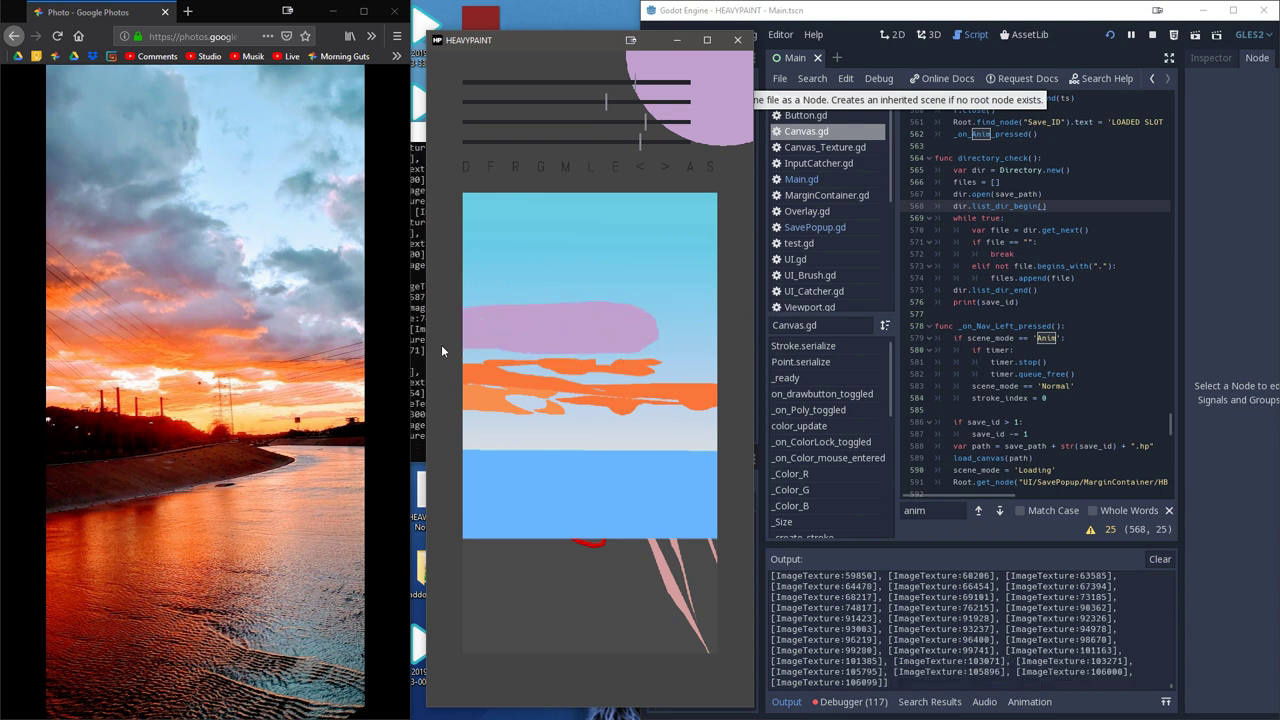
pyautogui.moveTo(606, 101)
pyautogui.mouseDown()
pyautogui.moveTo(577, 101)
pyautogui.moveTo(599, 81)
pyautogui.mouseUp()
pyautogui.moveTo(460, 304)
pyautogui.mouseDown()
pyautogui.moveTo(634, 303)
pyautogui.moveTo(651, 351)
pyautogui.moveTo(470, 342)
pyautogui.mouseUp()
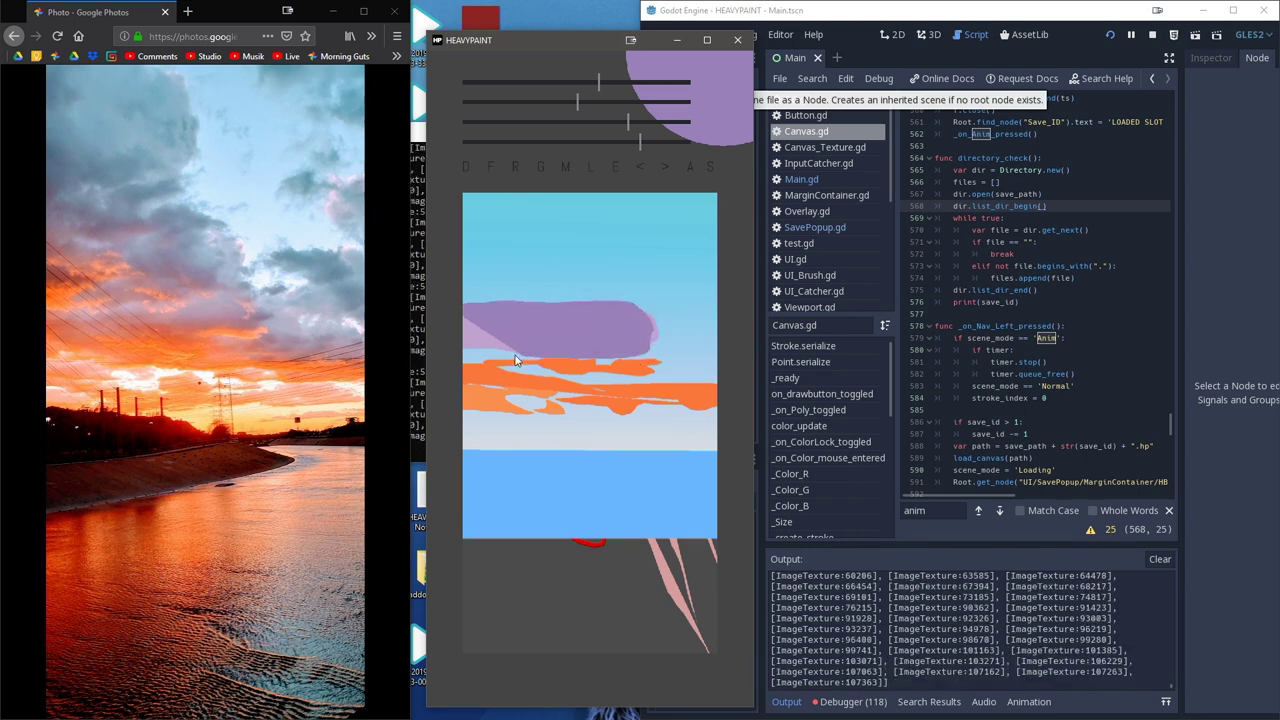
pyautogui.click(634, 161)
pyautogui.moveTo(544, 285)
pyautogui.mouseDown()
pyautogui.moveTo(594, 293)
pyautogui.moveTo(632, 361)
pyautogui.moveTo(468, 352)
pyautogui.moveTo(449, 339)
pyautogui.moveTo(448, 288)
pyautogui.moveTo(488, 265)
pyautogui.moveTo(437, 267)
pyautogui.moveTo(455, 291)
pyautogui.moveTo(549, 269)
pyautogui.moveTo(509, 245)
pyautogui.moveTo(443, 261)
pyautogui.moveTo(462, 335)
pyautogui.mouseUp()
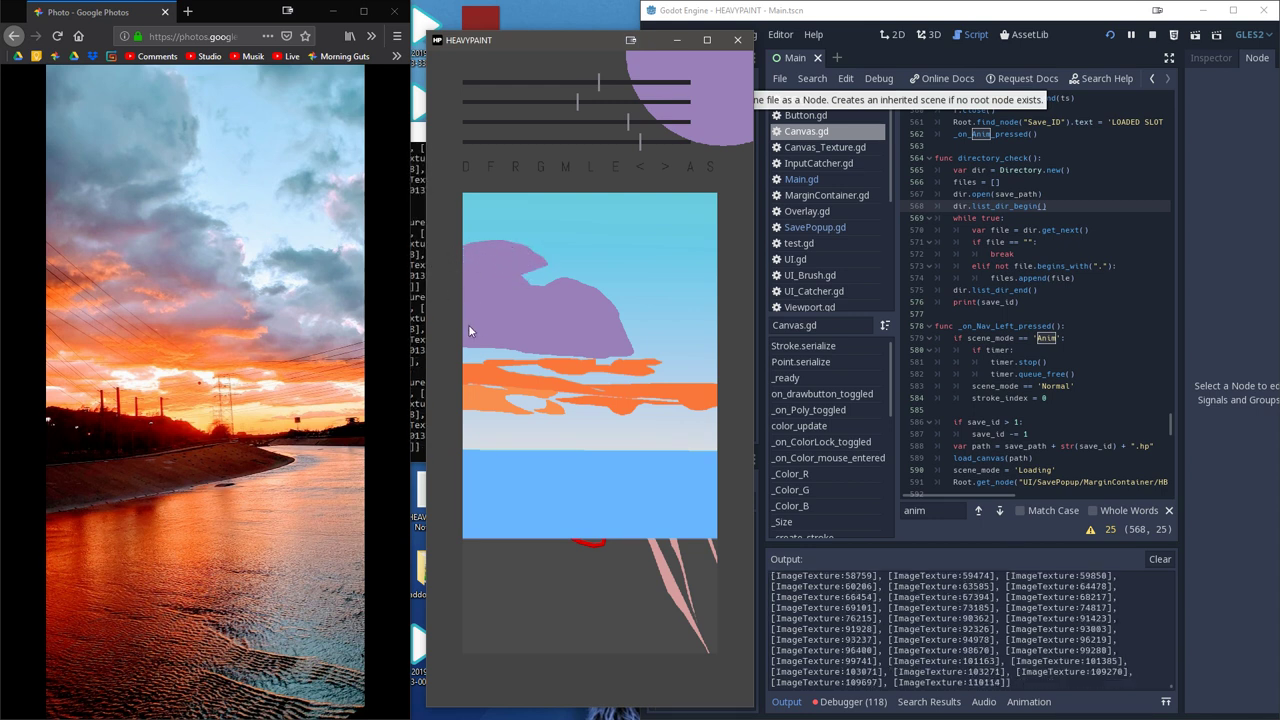
# - Enlarge the brush and use the Mixer to blend orange upward into the base of the purple cloud
pyautogui.click(563, 167)
pyautogui.moveTo(639, 140); pyautogui.dragTo(659, 141)
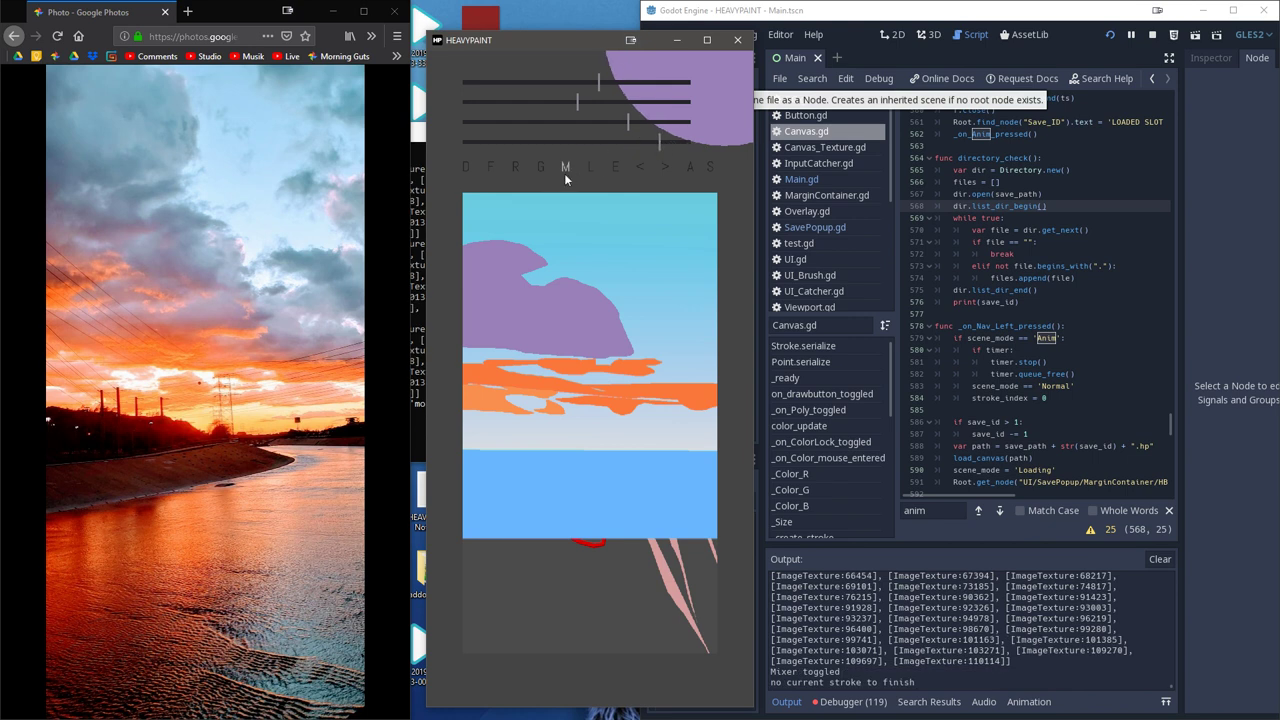
pyautogui.moveTo(487, 365)
pyautogui.mouseDown()
pyautogui.moveTo(490, 322)
pyautogui.moveTo(498, 362)
pyautogui.moveTo(493, 300)
pyautogui.mouseUp()
pyautogui.click(638, 168)
pyautogui.click(496, 360)
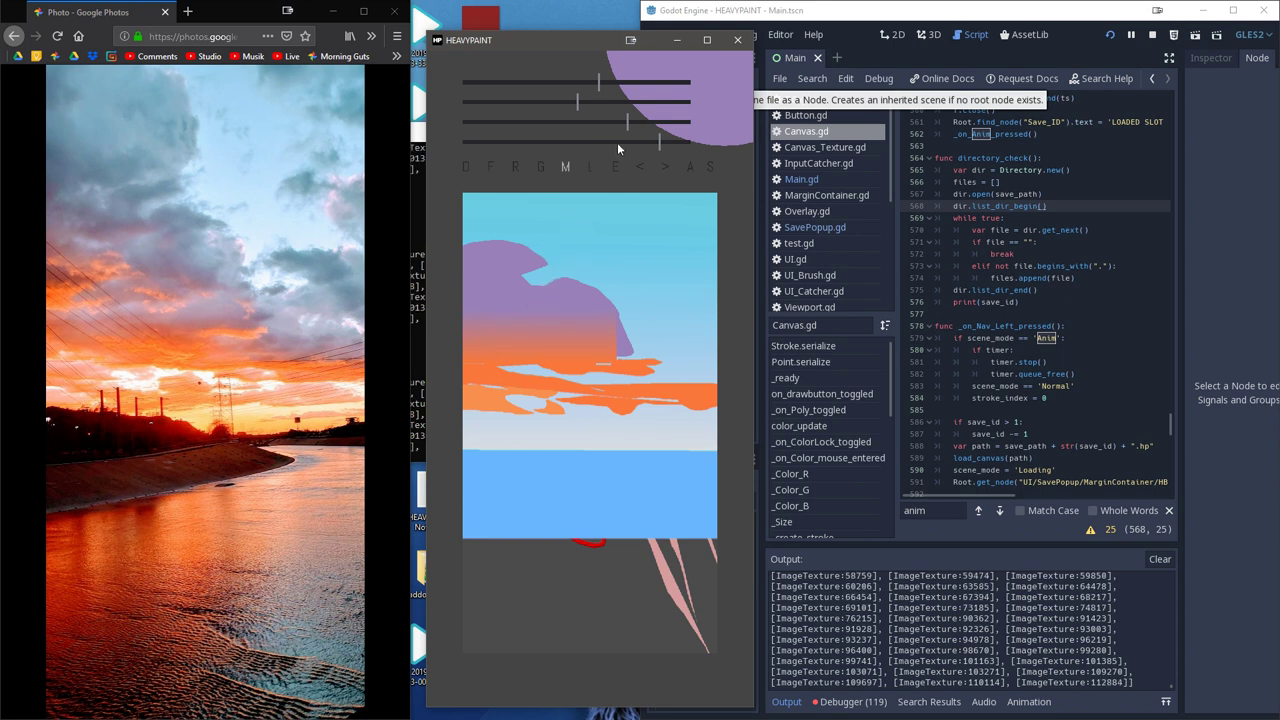
# - Shrink the Mixer brush and blend sky blue down into the top of the lower purple cloud
pyautogui.moveTo(617, 146); pyautogui.dragTo(580, 142)
pyautogui.moveTo(549, 283)
pyautogui.mouseDown()
pyautogui.moveTo(567, 318)
pyautogui.moveTo(562, 287)
pyautogui.moveTo(566, 304)
pyautogui.mouseUp()
pyautogui.click(638, 166)
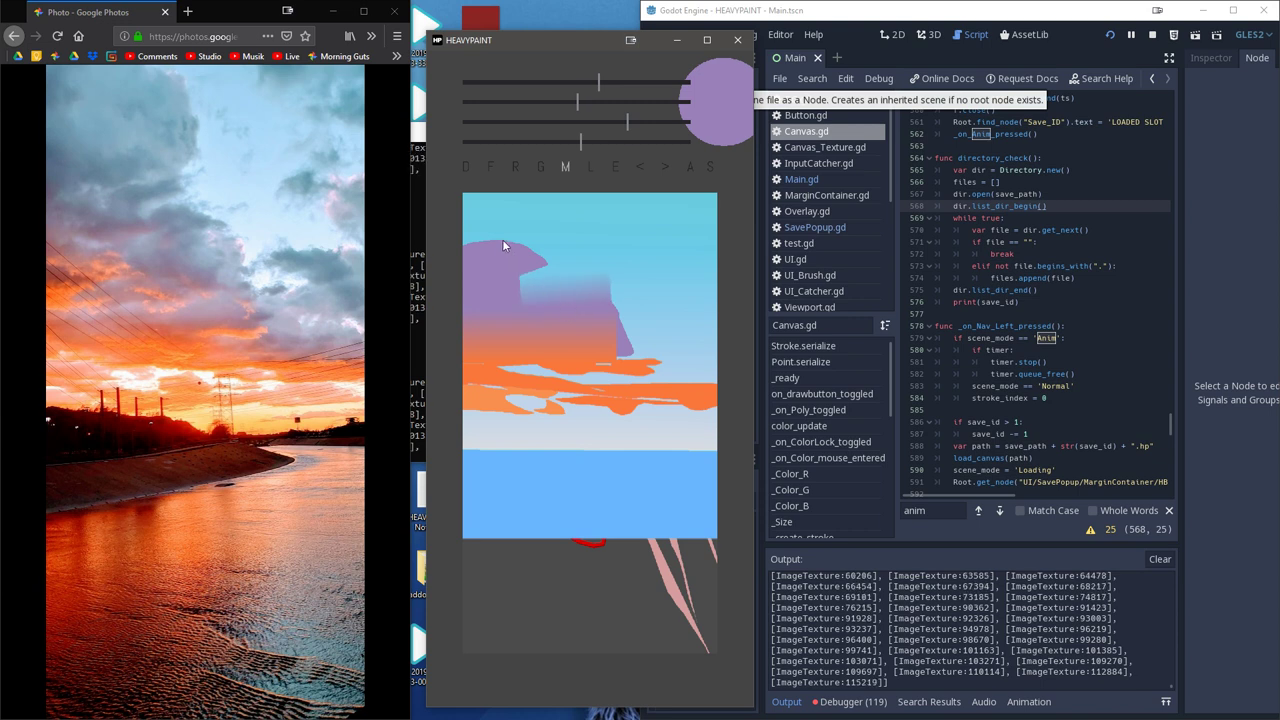
# - Extend the upper purple cloud to the canvas's top edge with Mixer strokes, blending in dark grey and muted teal
pyautogui.moveTo(488, 209)
pyautogui.mouseDown()
pyautogui.moveTo(496, 279)
pyautogui.moveTo(486, 168)
pyautogui.mouseUp()
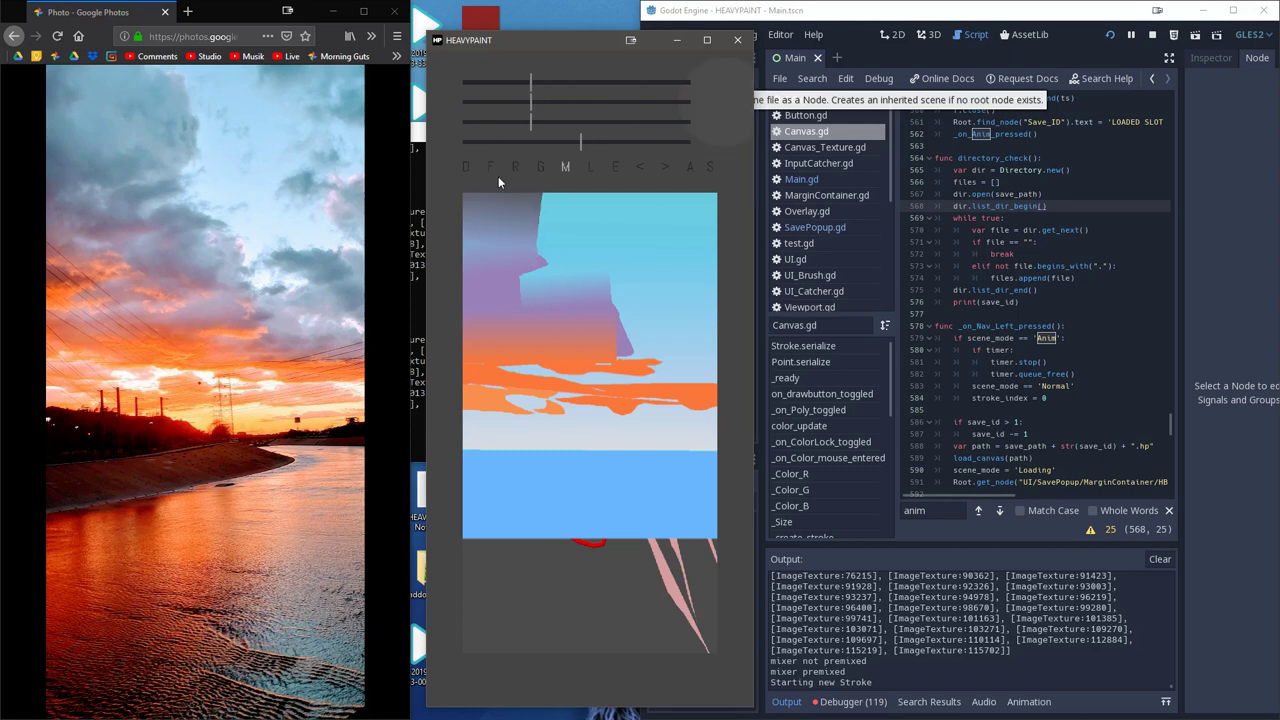
pyautogui.moveTo(497, 197); pyautogui.dragTo(493, 182)
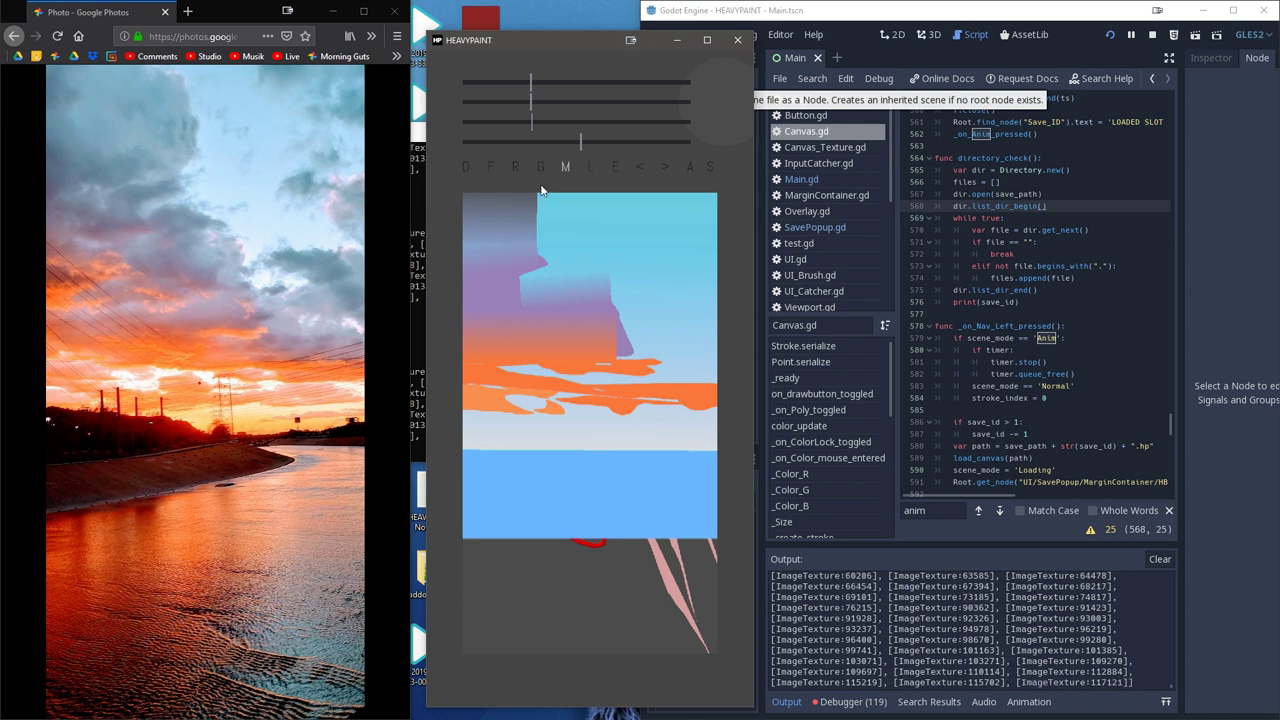
pyautogui.moveTo(532, 104)
pyautogui.mouseDown()
pyautogui.moveTo(570, 99)
pyautogui.moveTo(578, 84)
pyautogui.moveTo(522, 85)
pyautogui.mouseUp()
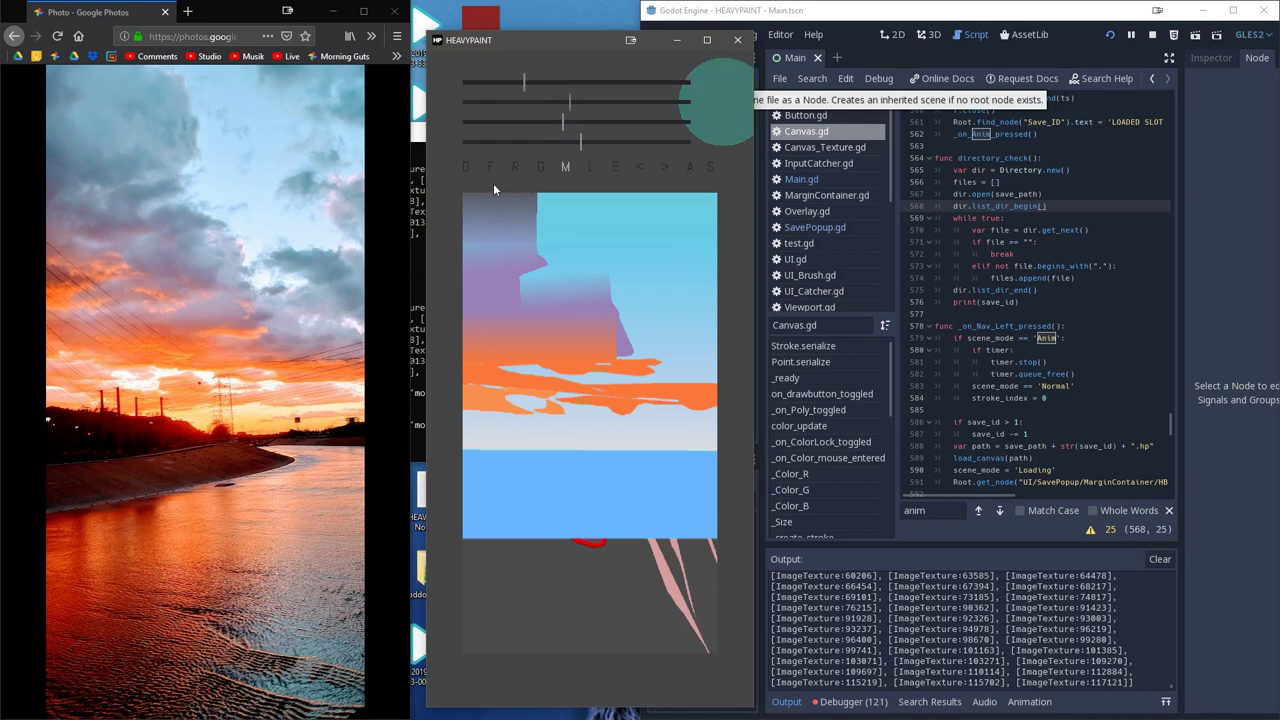
pyautogui.moveTo(495, 199)
pyautogui.mouseDown()
pyautogui.moveTo(494, 261)
pyautogui.moveTo(510, 260)
pyautogui.moveTo(499, 257)
pyautogui.mouseUp()
pyautogui.moveTo(541, 193); pyautogui.dragTo(541, 251)
pyautogui.hotkey('ctrl', 'z')
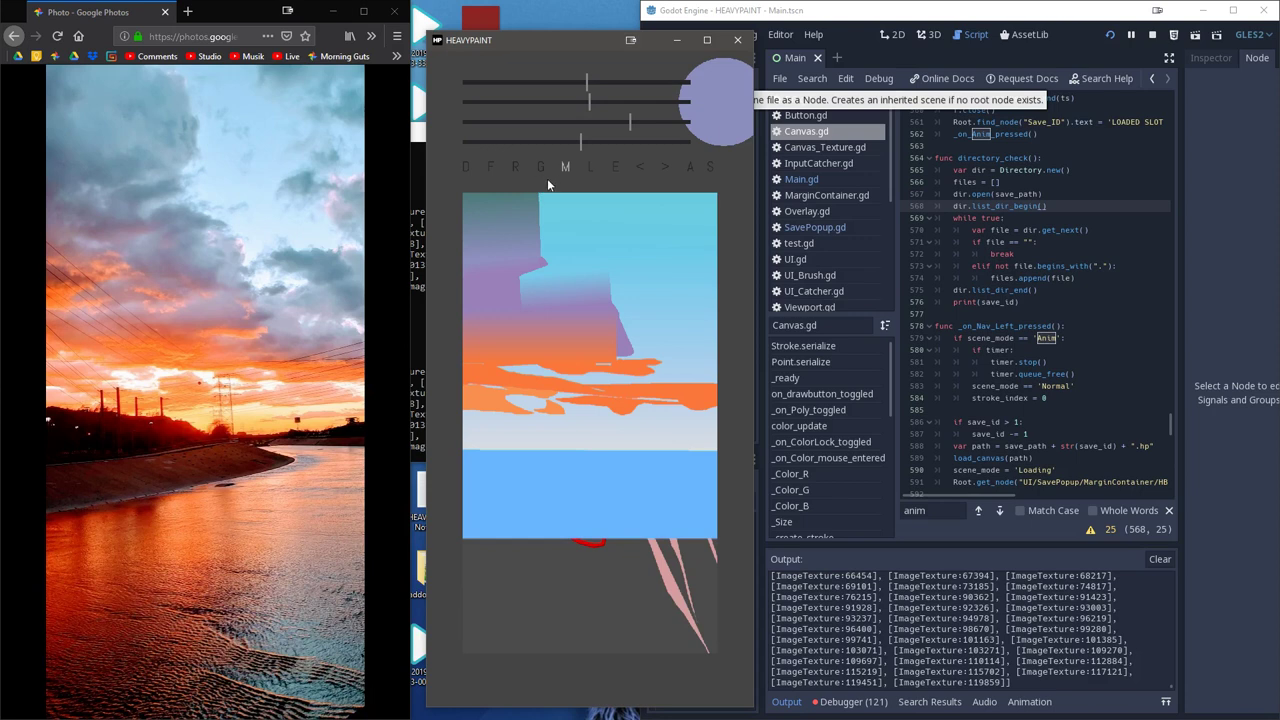
# - Shift the brush colour towards blue and widen the upper cloud with a Mixer stroke down from the canvas's top edge
pyautogui.click(601, 110)
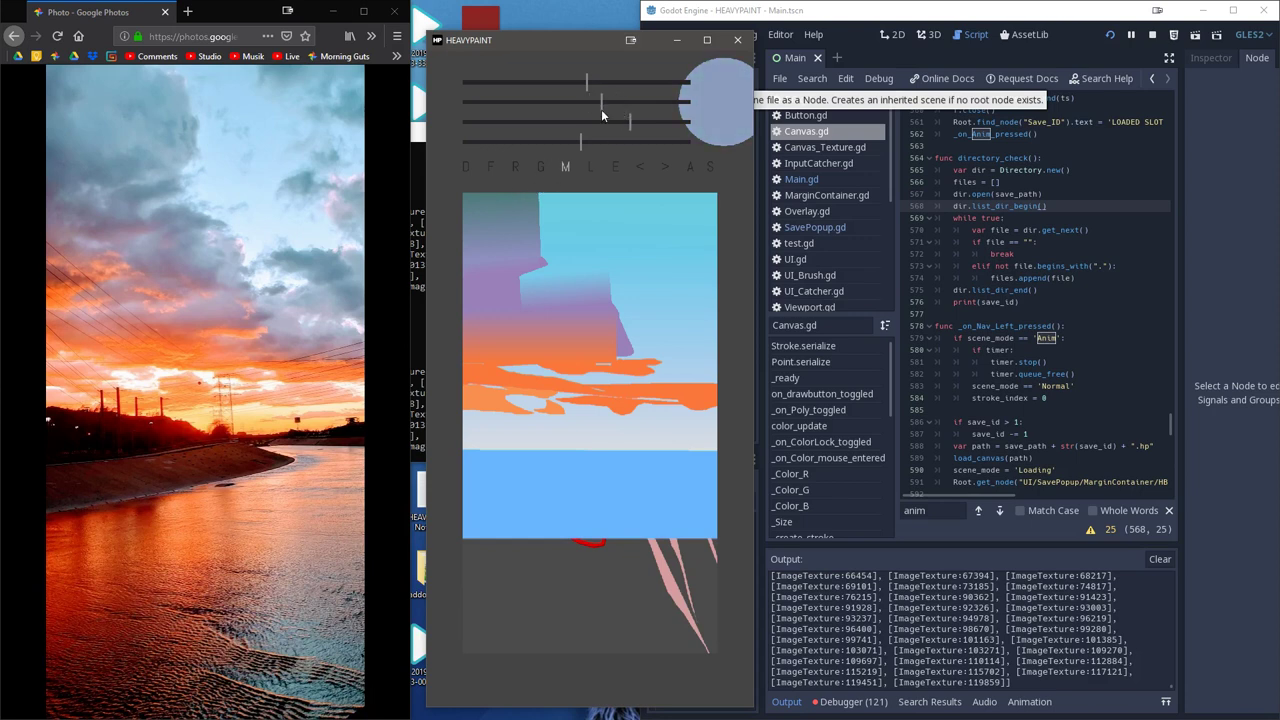
pyautogui.moveTo(610, 83); pyautogui.dragTo(549, 82)
pyautogui.moveTo(538, 188)
pyautogui.mouseDown()
pyautogui.moveTo(540, 269)
pyautogui.moveTo(528, 267)
pyautogui.moveTo(535, 242)
pyautogui.moveTo(522, 259)
pyautogui.mouseUp()
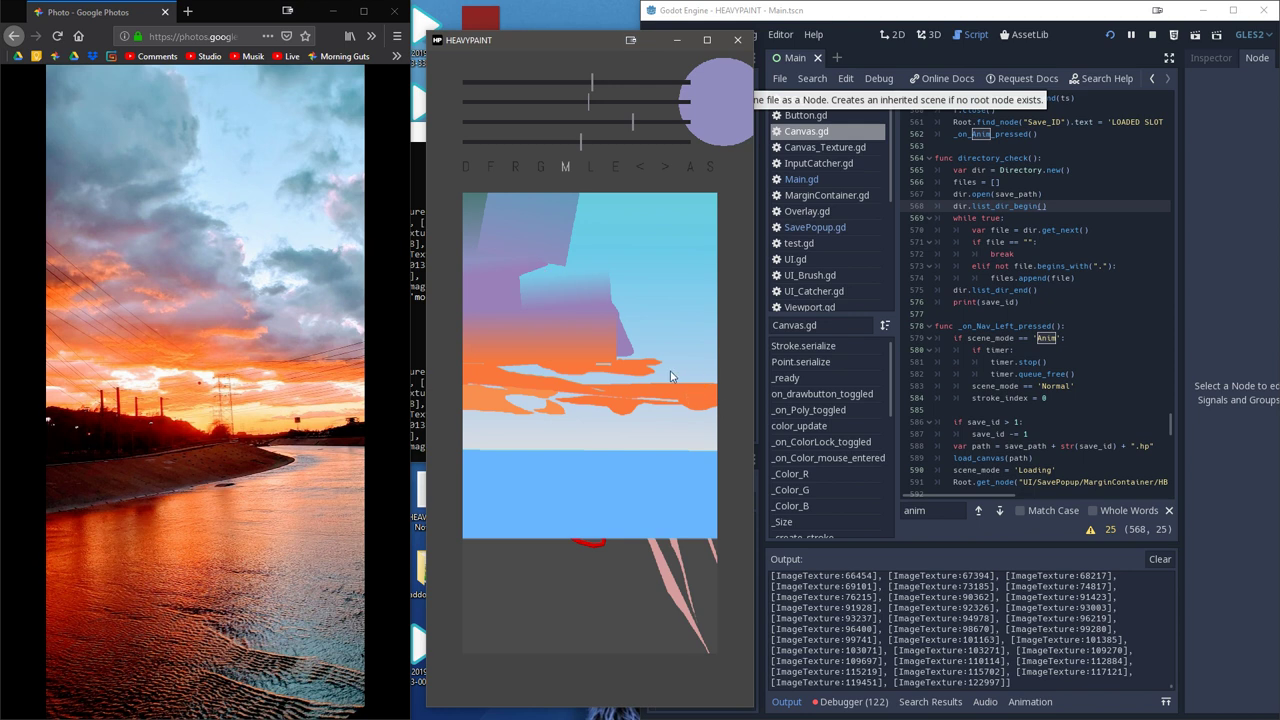
pyautogui.moveTo(658, 388); pyautogui.dragTo(656, 371)
pyautogui.click(642, 167)
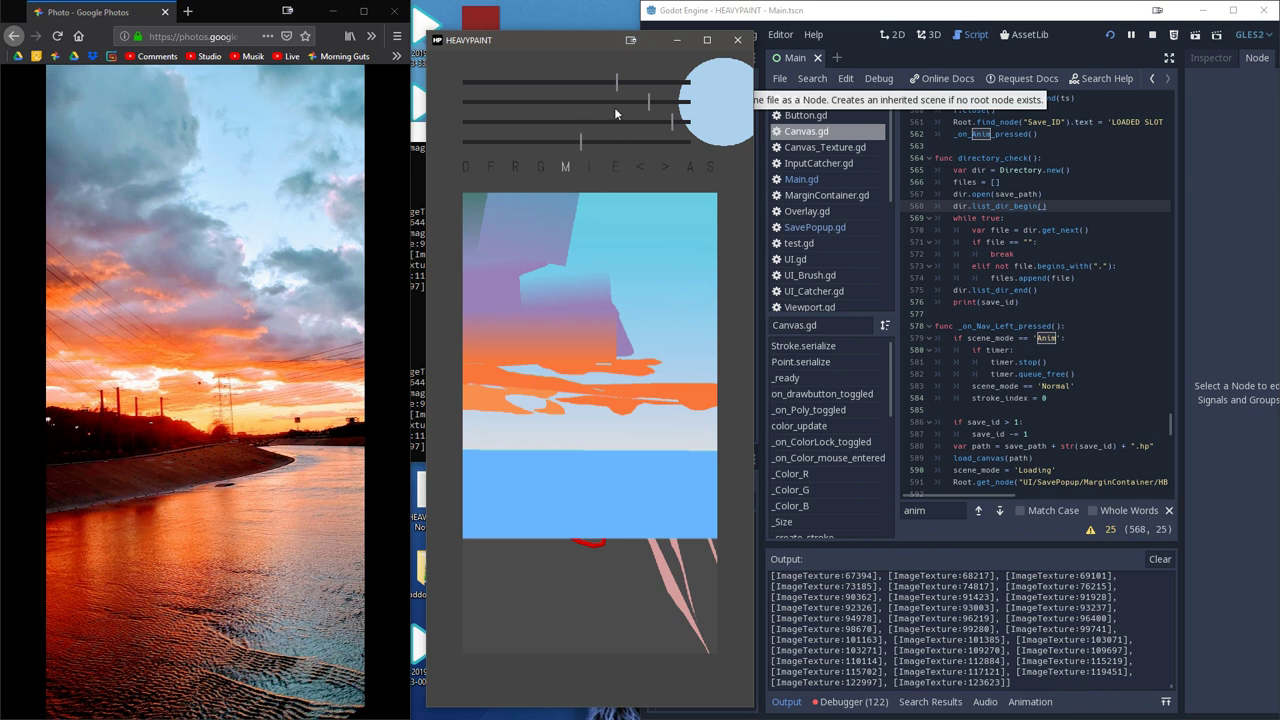
# - Try mixing a dark teal colour and blending a Mixer stroke into the blue sky beside the purple cloud
pyautogui.moveTo(615, 114); pyautogui.dragTo(502, 125)
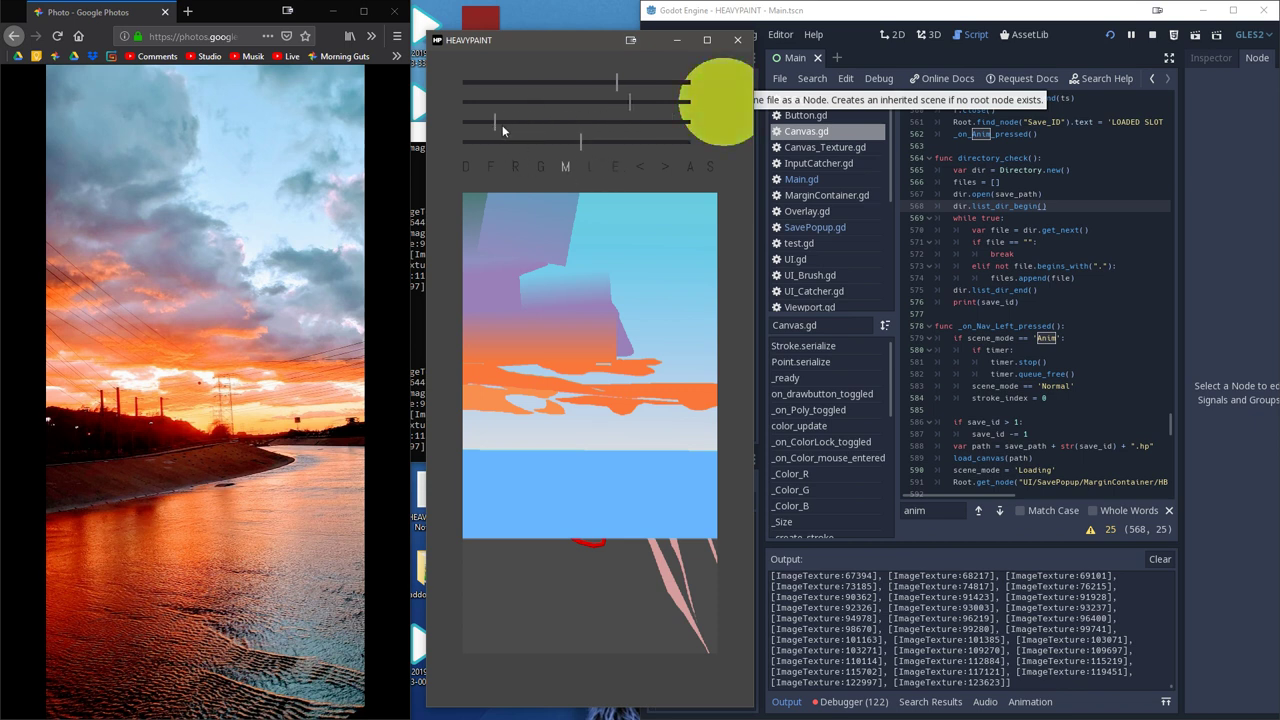
pyautogui.moveTo(617, 86); pyautogui.dragTo(585, 102)
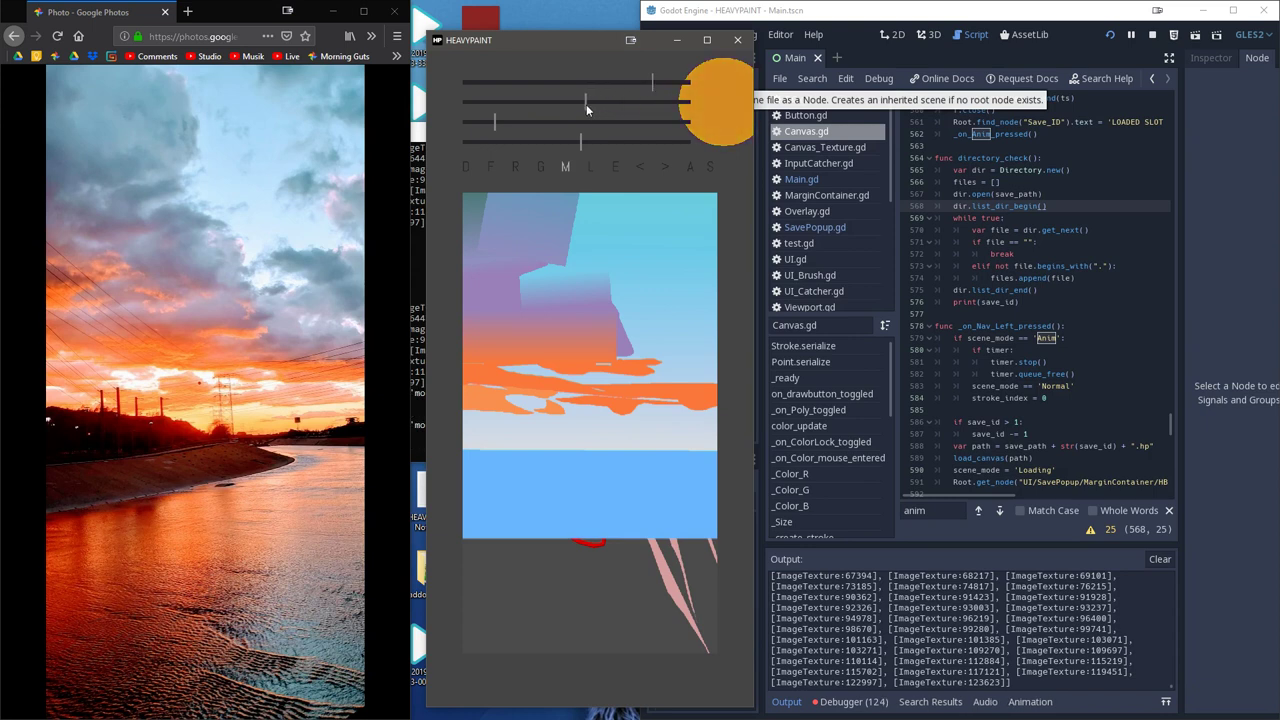
pyautogui.moveTo(656, 82); pyautogui.dragTo(605, 82)
pyautogui.moveTo(580, 126); pyautogui.dragTo(658, 122)
pyautogui.moveTo(606, 82); pyautogui.dragTo(503, 83)
pyautogui.moveTo(585, 102)
pyautogui.mouseDown()
pyautogui.moveTo(623, 101)
pyautogui.moveTo(565, 102)
pyautogui.mouseUp()
pyautogui.moveTo(656, 122); pyautogui.dragTo(587, 122)
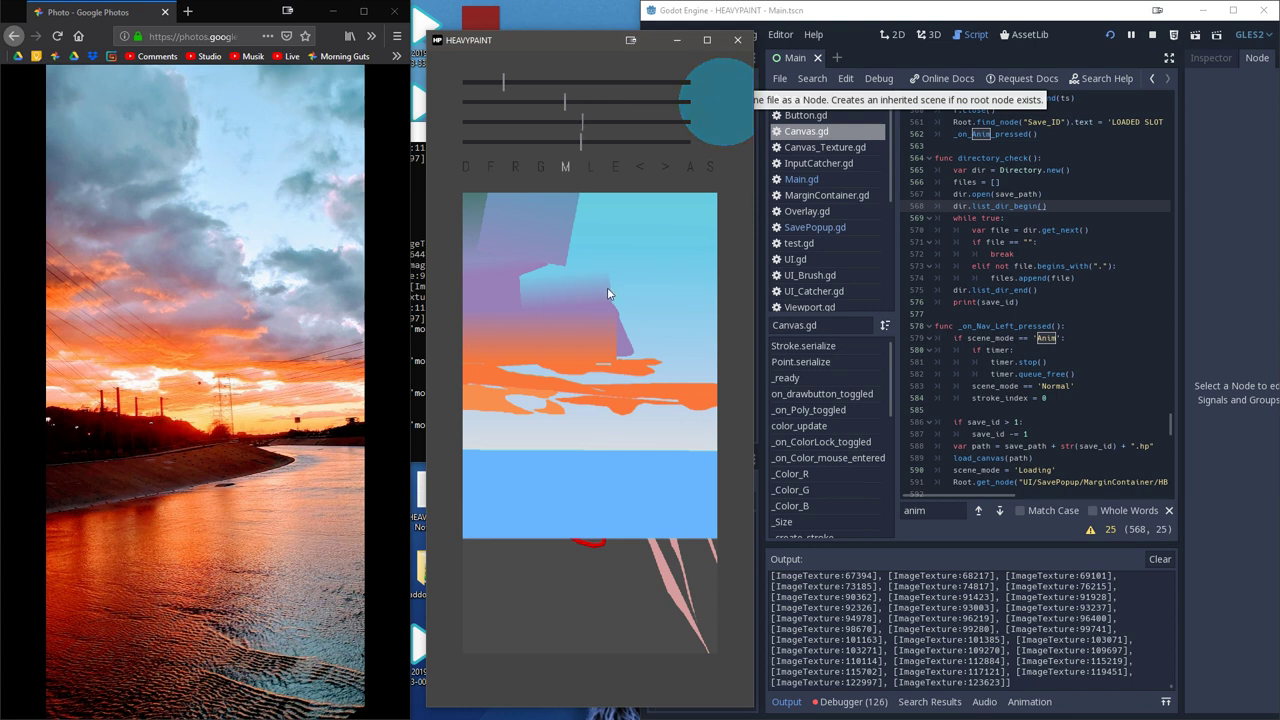
pyautogui.moveTo(607, 287); pyautogui.dragTo(658, 293)
pyautogui.click(640, 163)
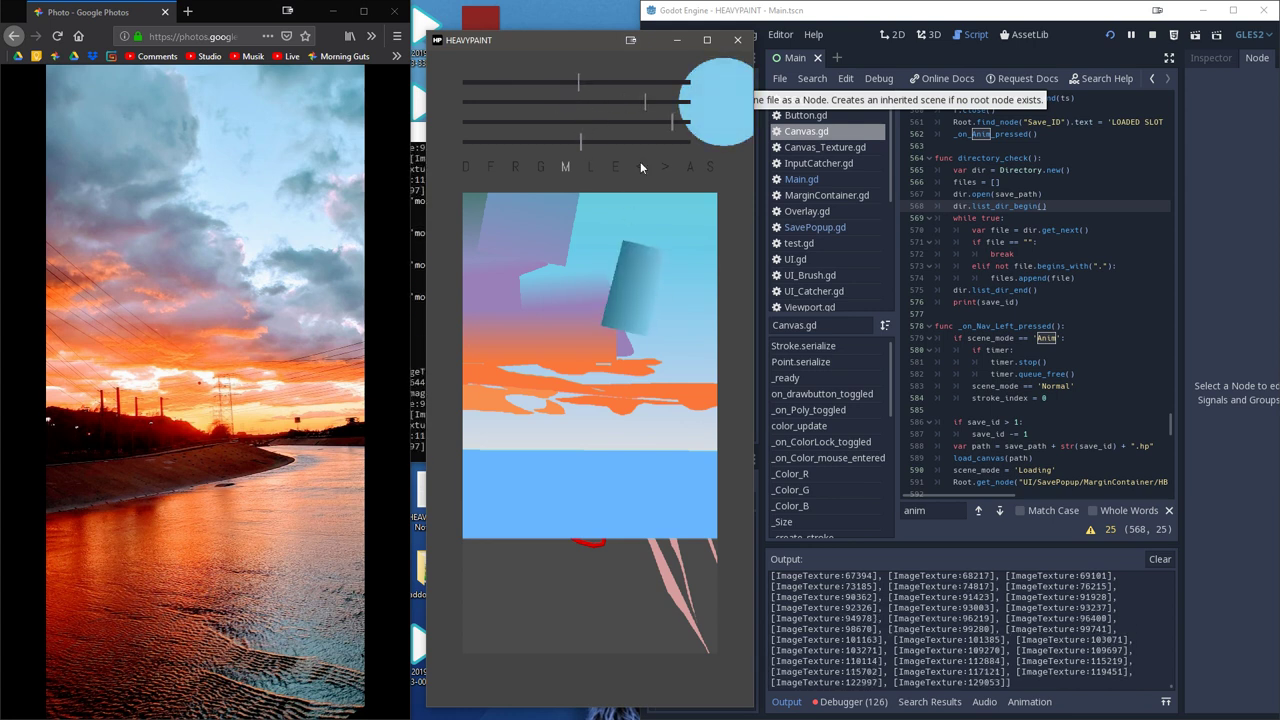
# - Try a pale lavender-blue Fill shape over the faded top of the lower purple cloud
pyautogui.click(490, 167)
pyautogui.click(594, 81)
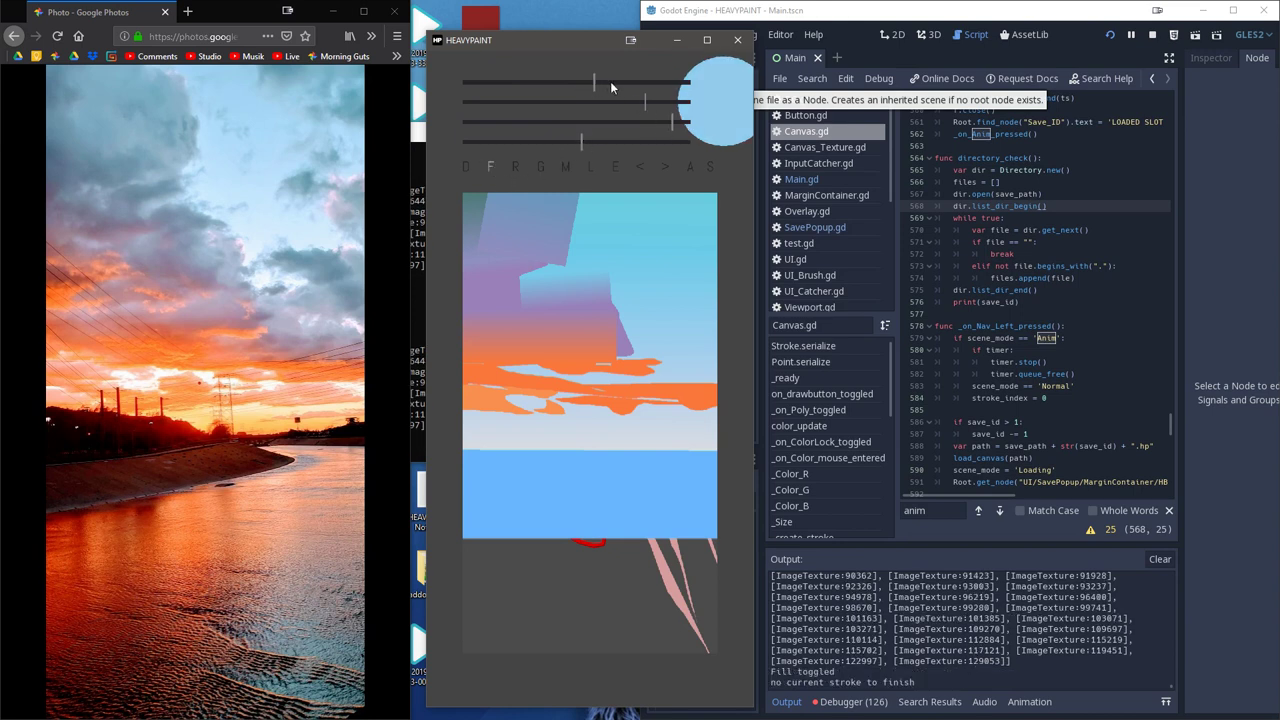
pyautogui.moveTo(610, 81); pyautogui.dragTo(626, 82)
pyautogui.moveTo(597, 271)
pyautogui.mouseDown()
pyautogui.moveTo(580, 277)
pyautogui.moveTo(652, 290)
pyautogui.moveTo(581, 294)
pyautogui.mouseUp()
pyautogui.click(644, 166)
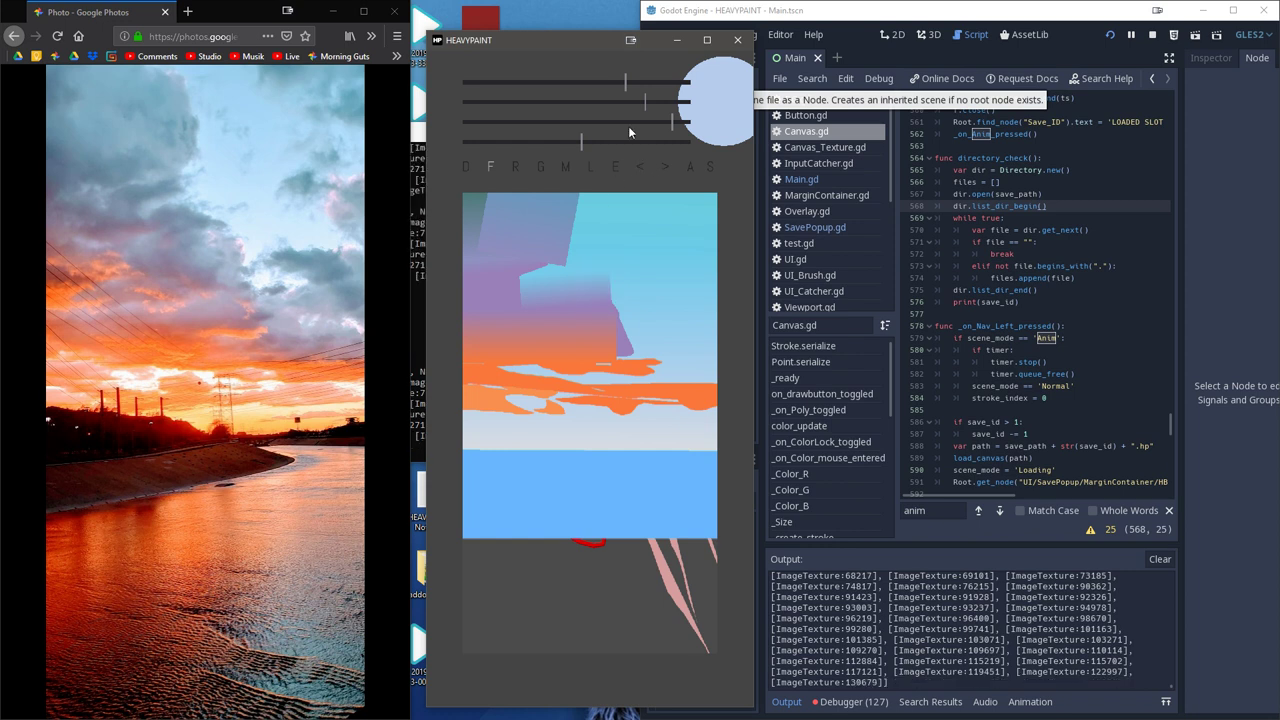
# - Try a muted steel-blue Fill cloud in the sky above the lower purple cloud
pyautogui.click(612, 121)
pyautogui.click(591, 101)
pyautogui.click(570, 82)
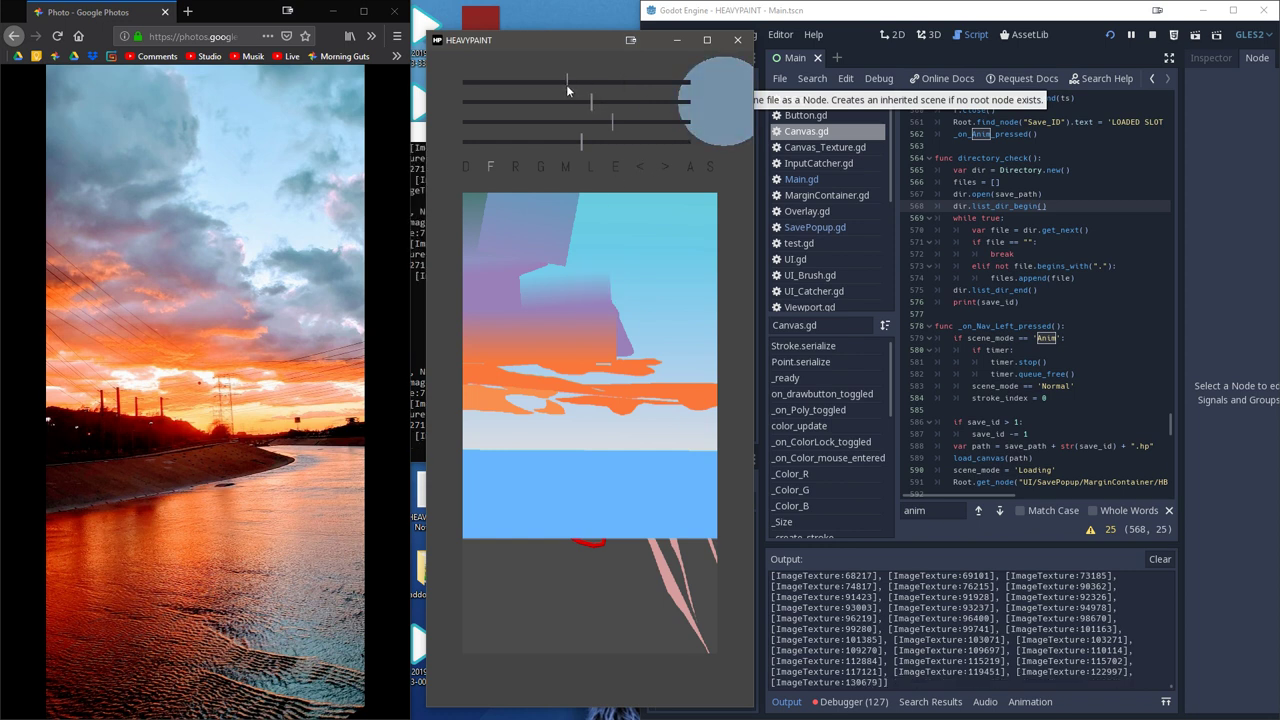
pyautogui.moveTo(570, 82); pyautogui.dragTo(553, 85)
pyautogui.moveTo(599, 266)
pyautogui.mouseDown()
pyautogui.moveTo(629, 266)
pyautogui.moveTo(630, 288)
pyautogui.moveTo(580, 284)
pyautogui.moveTo(592, 265)
pyautogui.mouseUp()
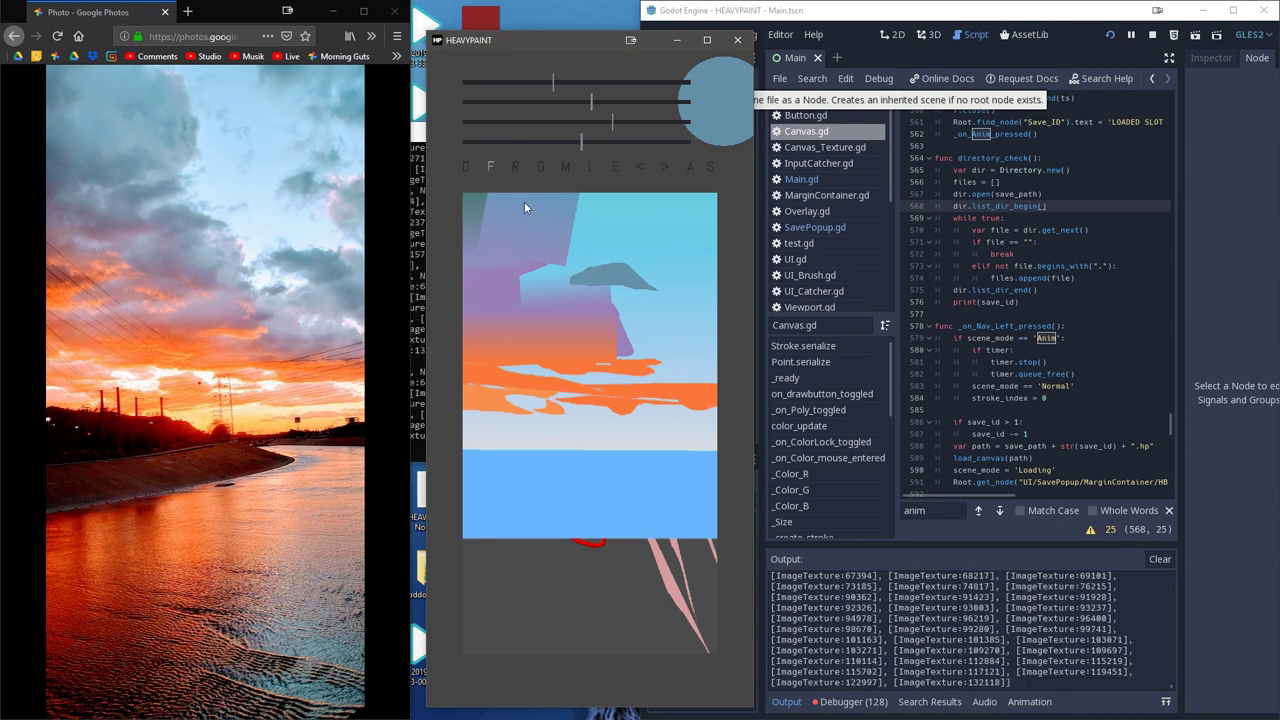
pyautogui.click(640, 167)
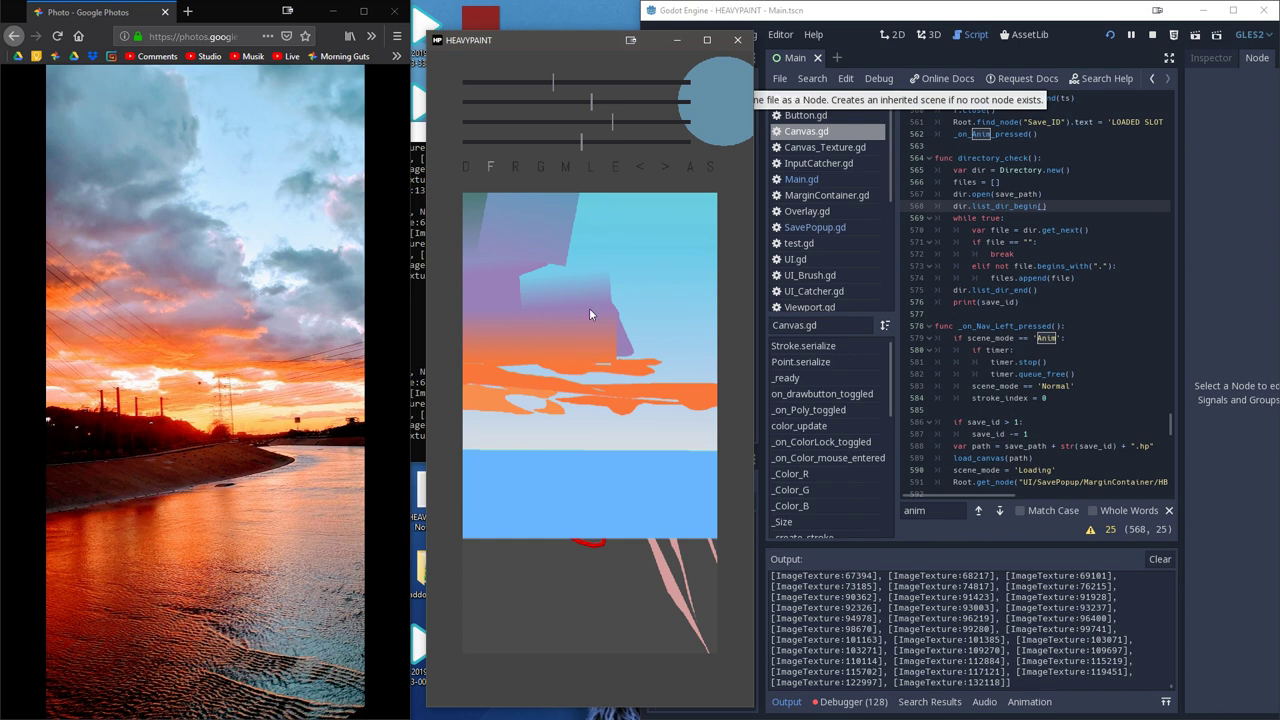
# - Add a small steel-blue Fill shape and a pink Fill shape on the edge of the lower purple cloud
pyautogui.moveTo(608, 297); pyautogui.dragTo(618, 327)
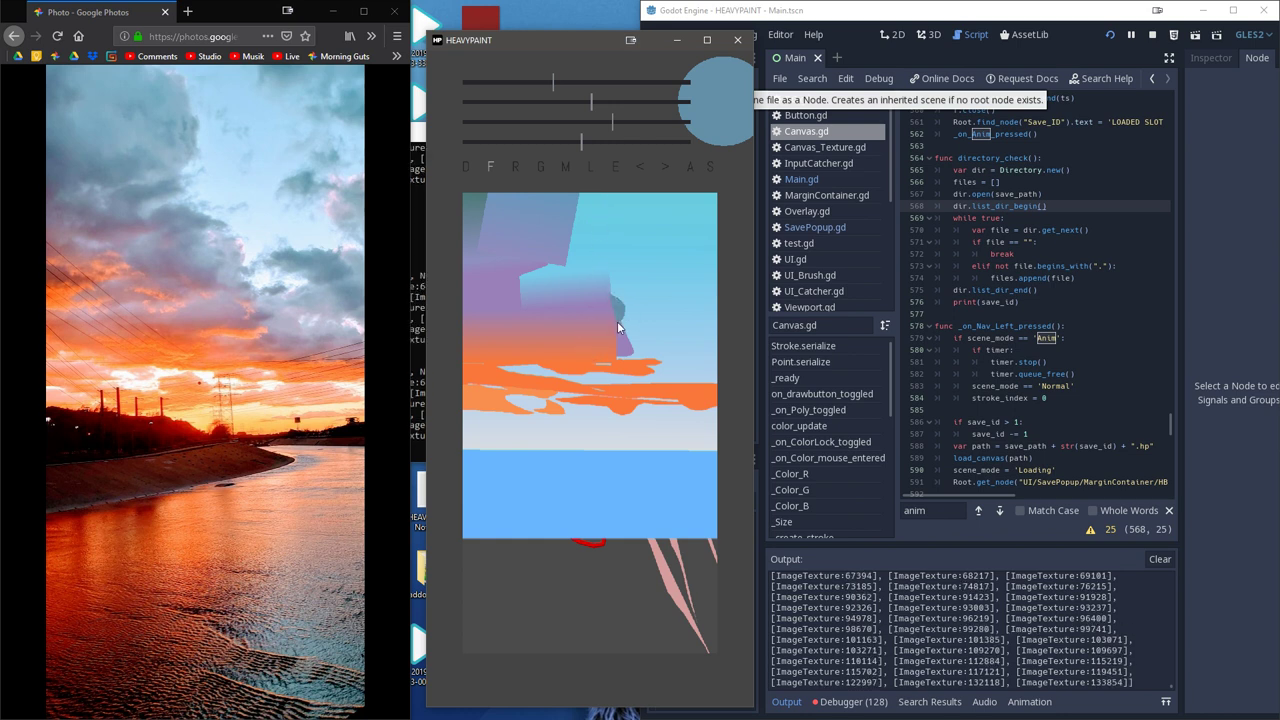
pyautogui.moveTo(613, 122); pyautogui.dragTo(512, 122)
pyautogui.moveTo(623, 84); pyautogui.dragTo(580, 119)
pyautogui.click(658, 104)
pyautogui.click(650, 82)
pyautogui.click(598, 103)
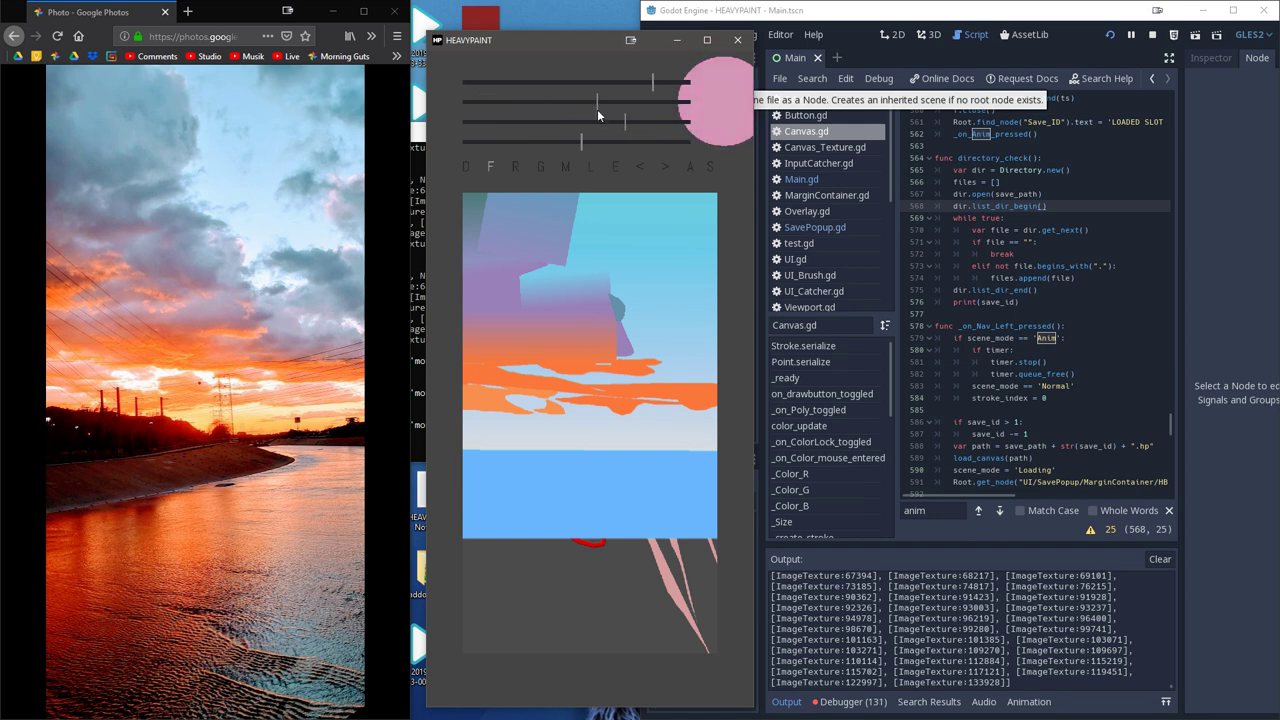
pyautogui.click(613, 294)
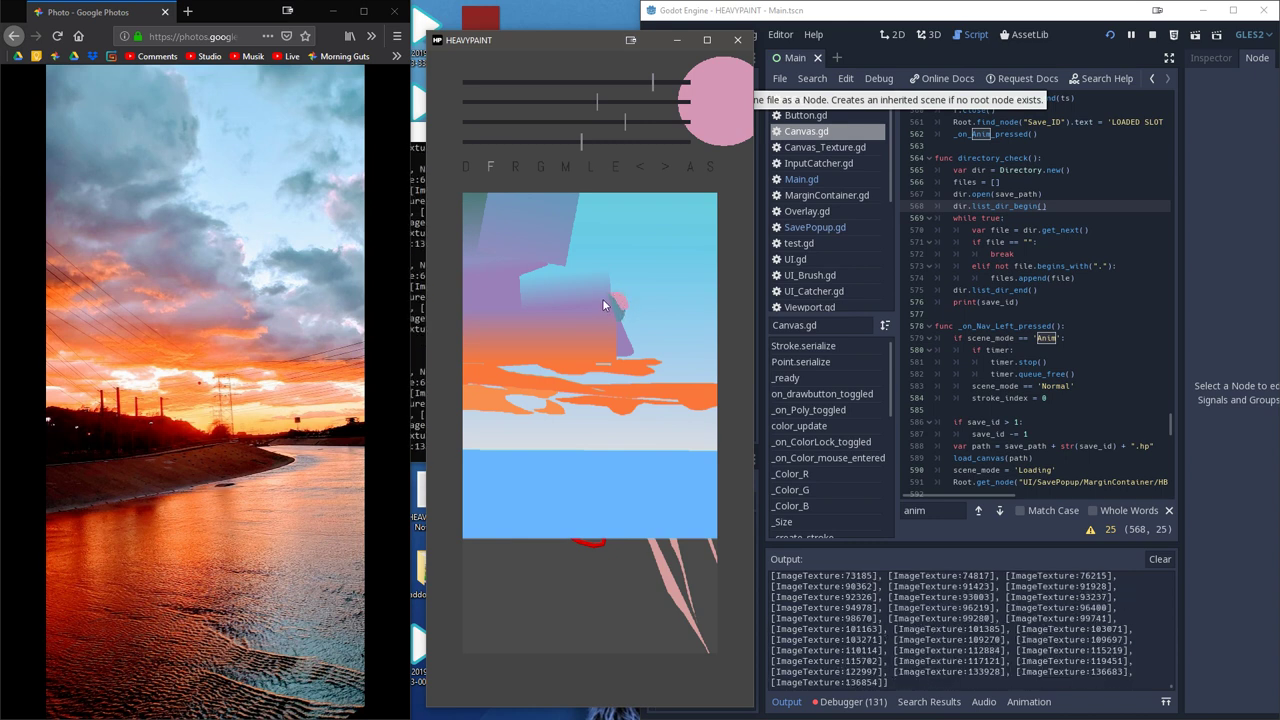
# - Lighten the colour to pale pink and add Fill accents on the purple cloud and a pink cloud at the canvas's right edge
pyautogui.moveTo(655, 82); pyautogui.dragTo(627, 102)
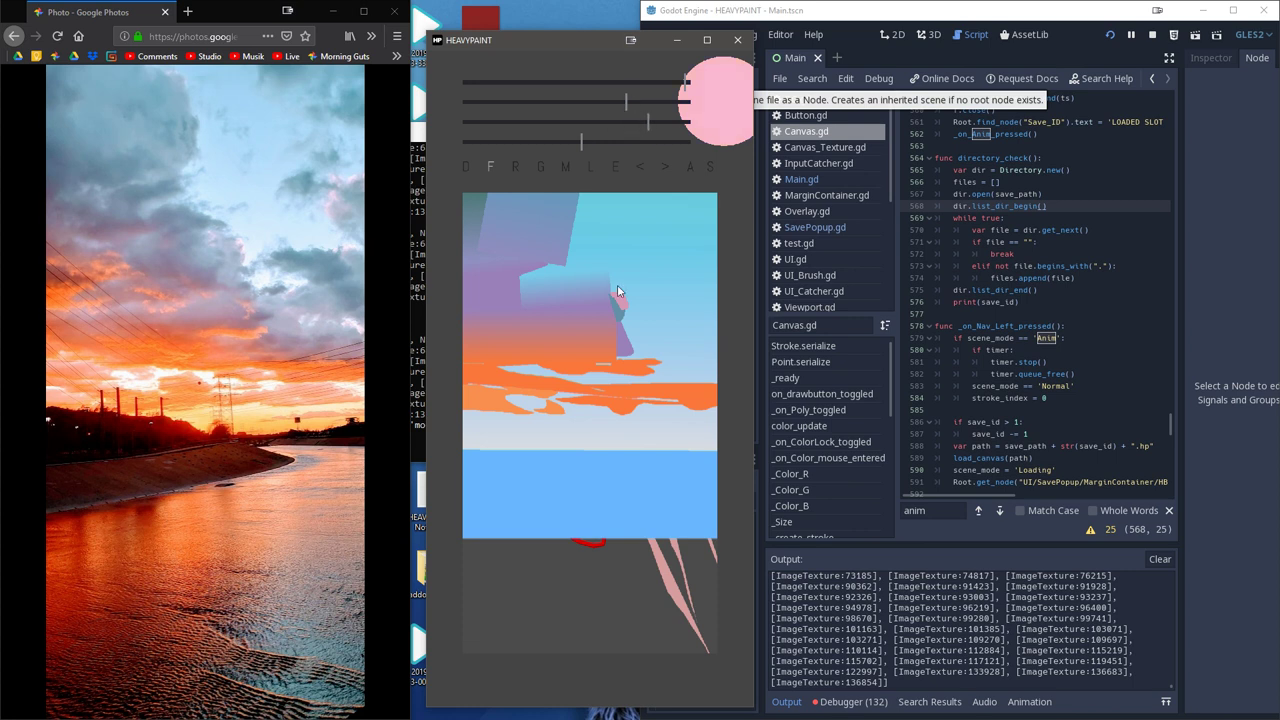
pyautogui.moveTo(610, 293)
pyautogui.mouseDown()
pyautogui.moveTo(620, 311)
pyautogui.moveTo(629, 294)
pyautogui.mouseUp()
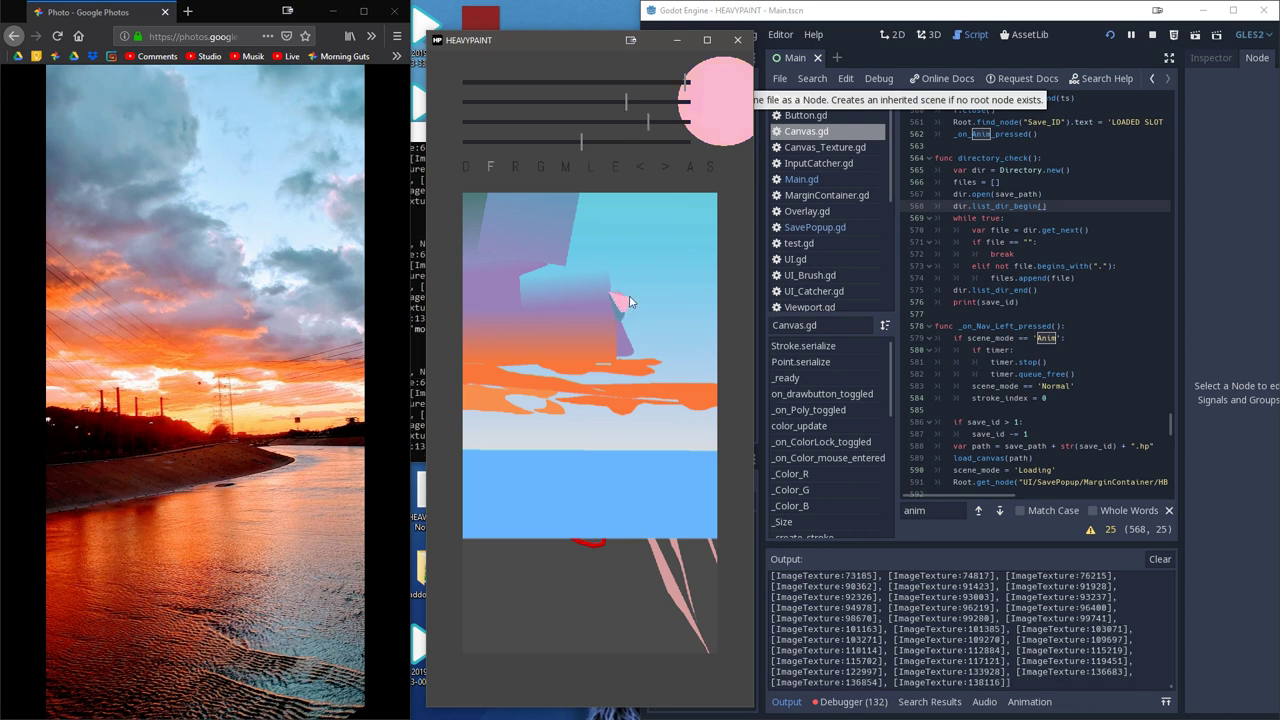
pyautogui.click(575, 293)
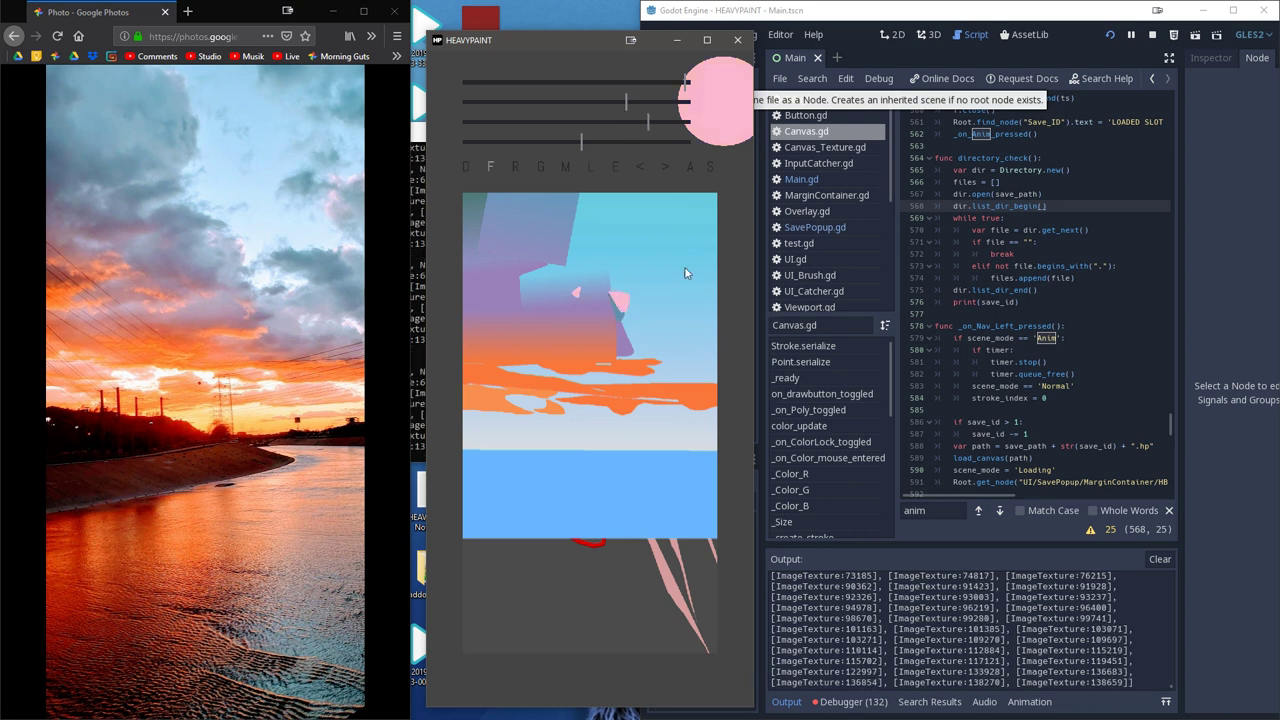
pyautogui.moveTo(700, 243)
pyautogui.mouseDown()
pyautogui.moveTo(677, 251)
pyautogui.moveTo(697, 296)
pyautogui.moveTo(698, 242)
pyautogui.moveTo(731, 250)
pyautogui.moveTo(699, 264)
pyautogui.moveTo(677, 256)
pyautogui.mouseUp()
# - Sample the dark teal in the canvas's upper-left corner, shift it bluer, and Fill grey-blue shapes over and beside the pink cloud
pyautogui.click(617, 166)
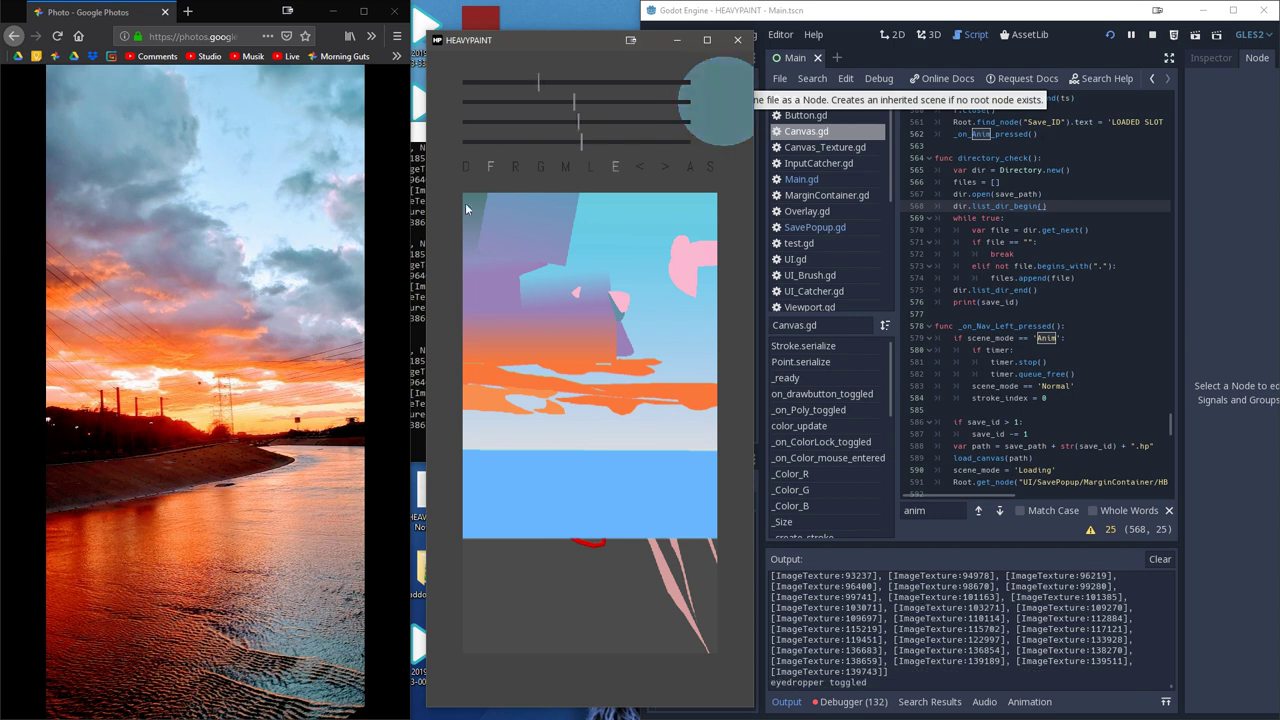
pyautogui.click(470, 212)
pyautogui.moveTo(658, 230)
pyautogui.mouseDown()
pyautogui.moveTo(653, 220)
pyautogui.moveTo(671, 240)
pyautogui.mouseUp()
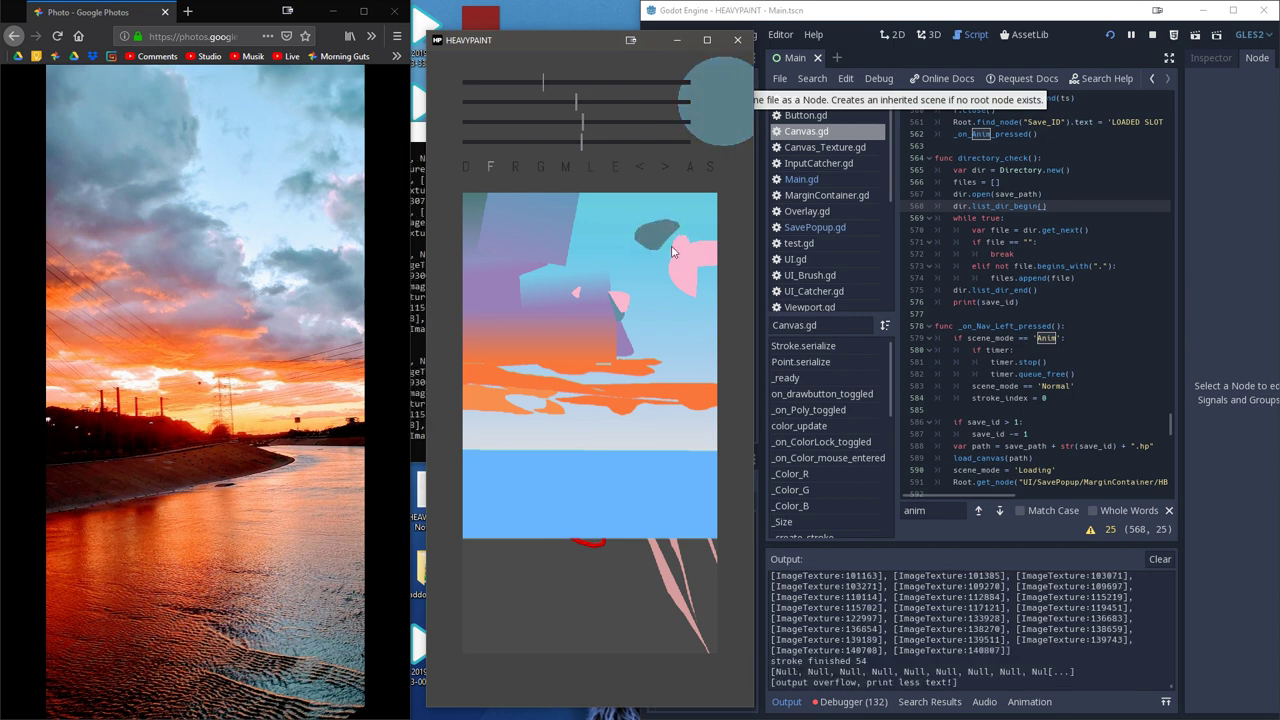
pyautogui.click(640, 166)
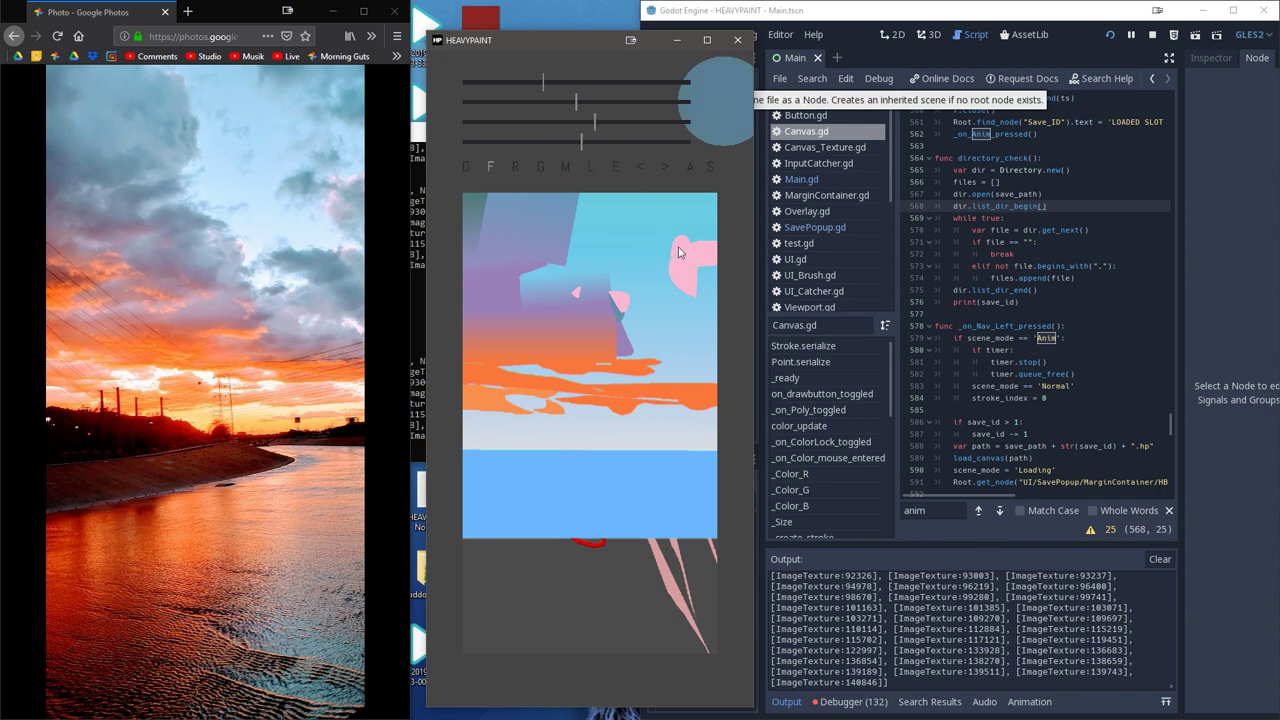
pyautogui.moveTo(655, 245)
pyautogui.mouseDown()
pyautogui.moveTo(670, 243)
pyautogui.moveTo(643, 248)
pyautogui.moveTo(706, 247)
pyautogui.moveTo(725, 290)
pyautogui.mouseUp()
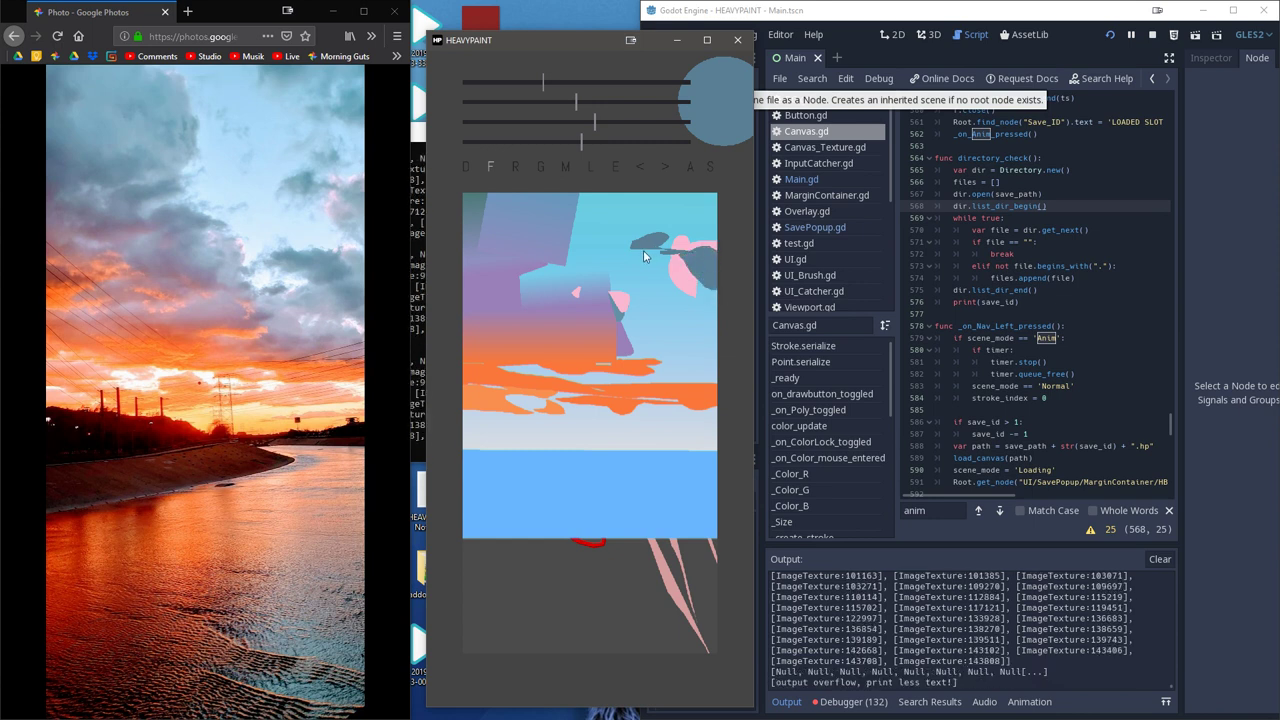
# - Reduce the brush size and soften the underside of the small grey-blue cloud with a Mixer stroke
pyautogui.click(565, 167)
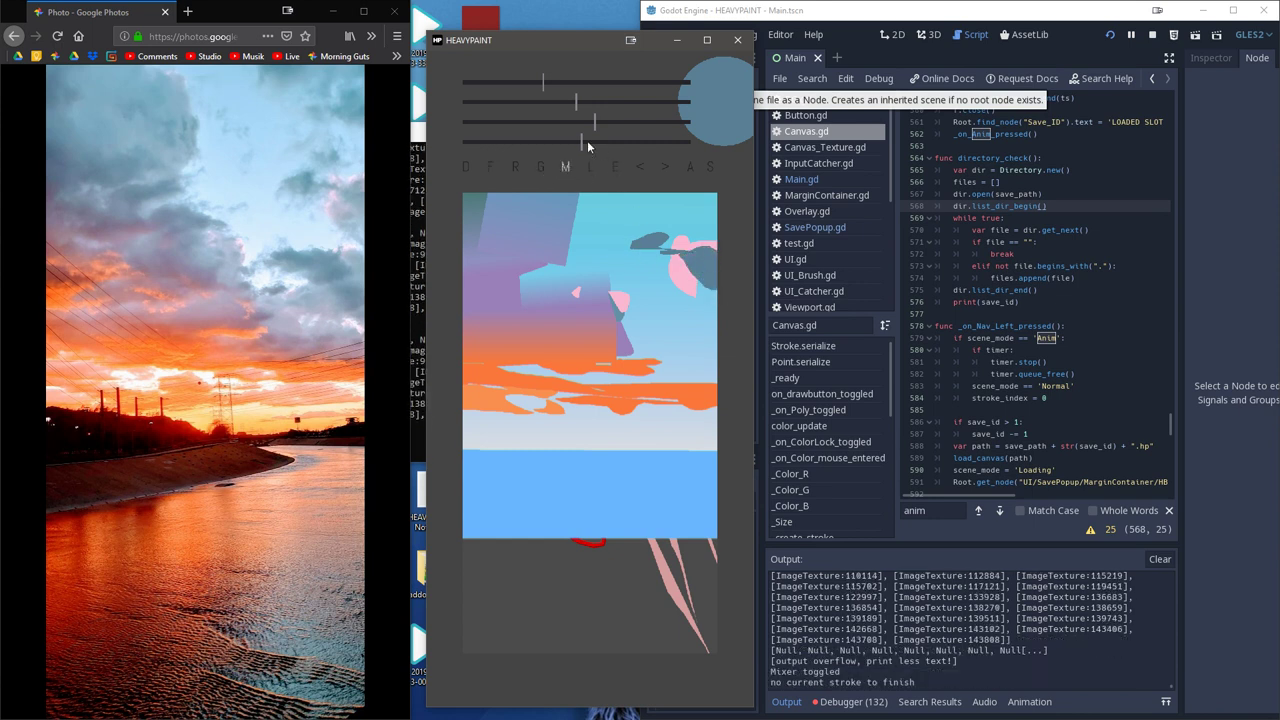
pyautogui.moveTo(587, 144); pyautogui.dragTo(557, 144)
pyautogui.click(647, 250)
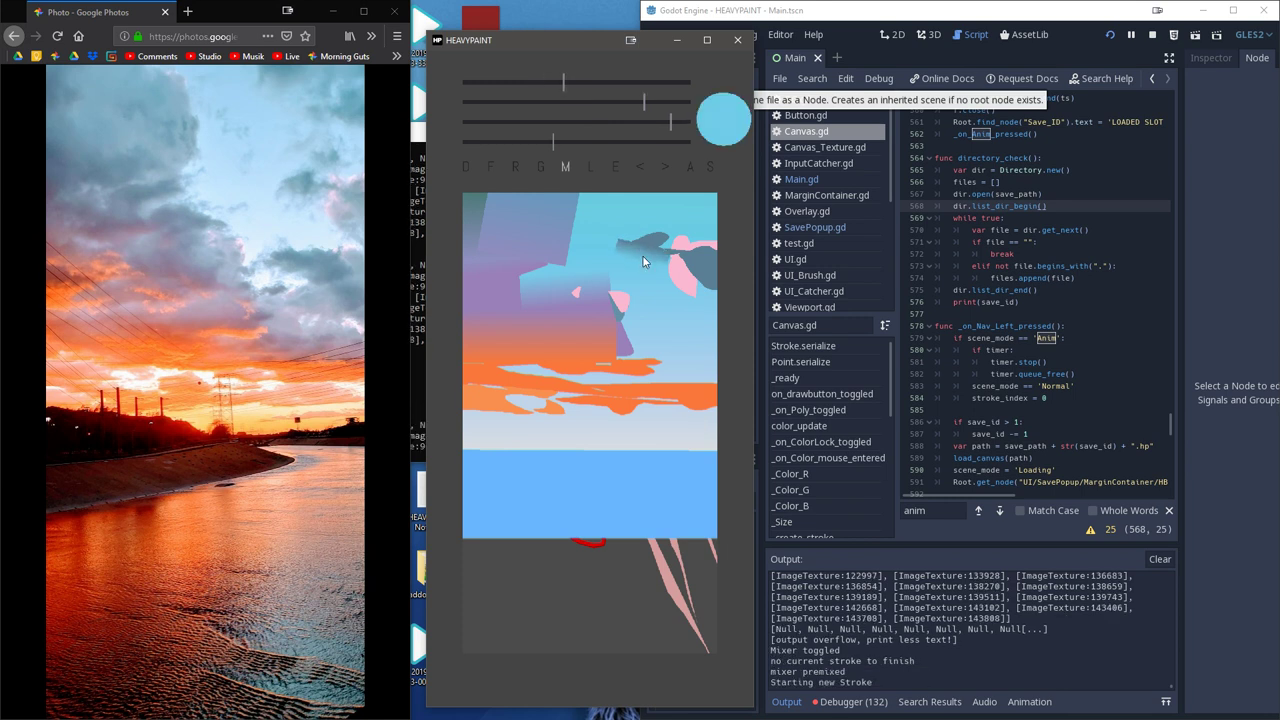
pyautogui.click(528, 148)
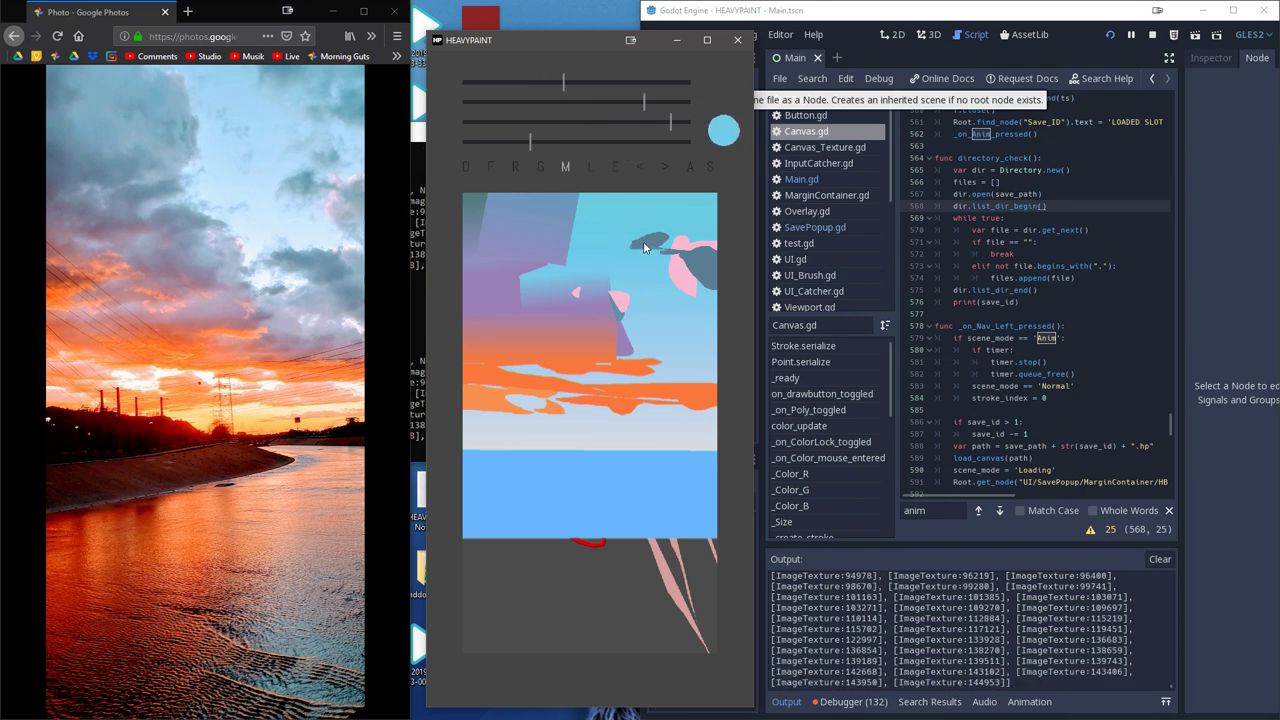
pyautogui.moveTo(643, 241); pyautogui.dragTo(640, 265)
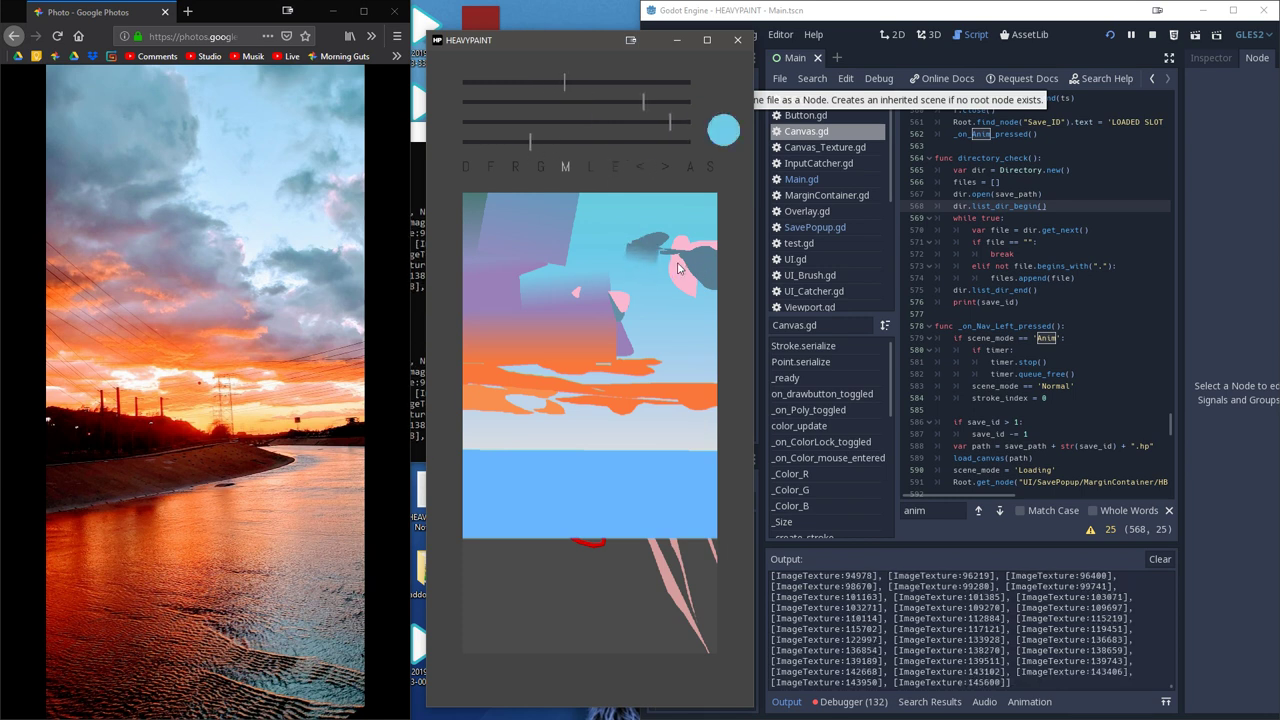
# - Fade the underside of the larger grey-blue cloud into the sky with Gradient strokes in its sampled colour
pyautogui.moveTo(698, 280); pyautogui.dragTo(696, 301)
pyautogui.press('g')
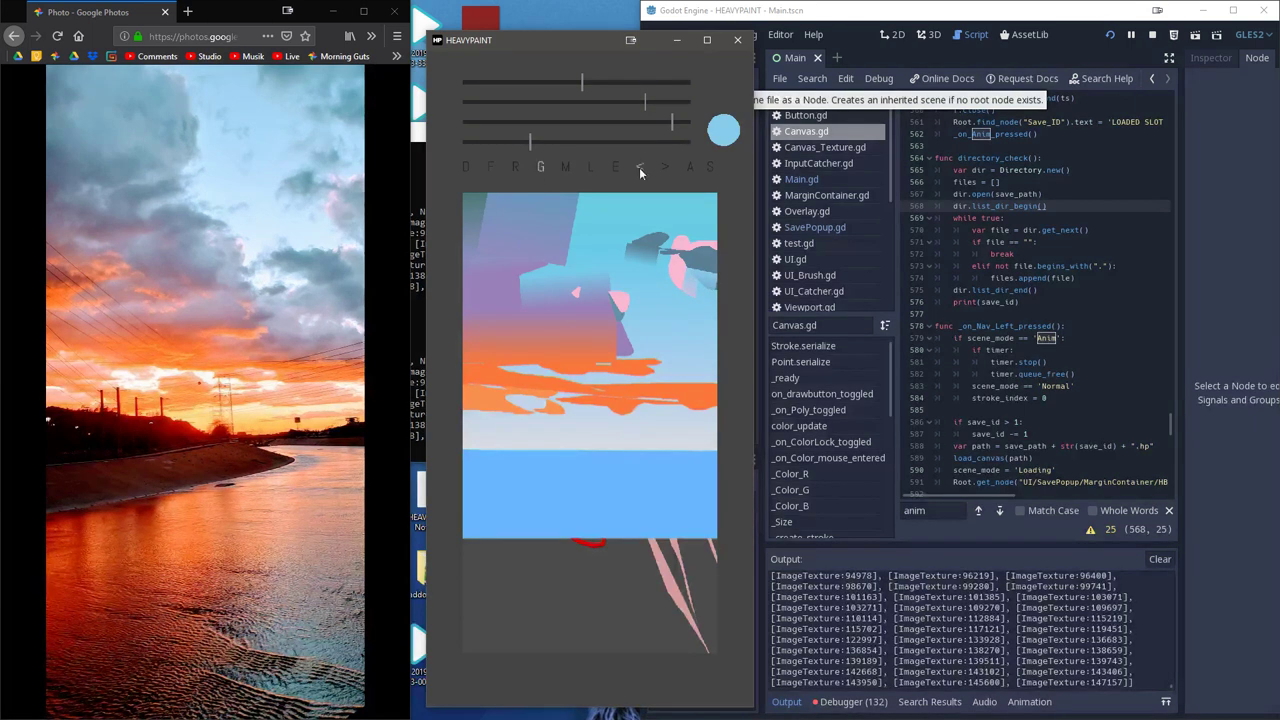
pyautogui.click(640, 168)
pyautogui.click(617, 167)
pyautogui.click(702, 266)
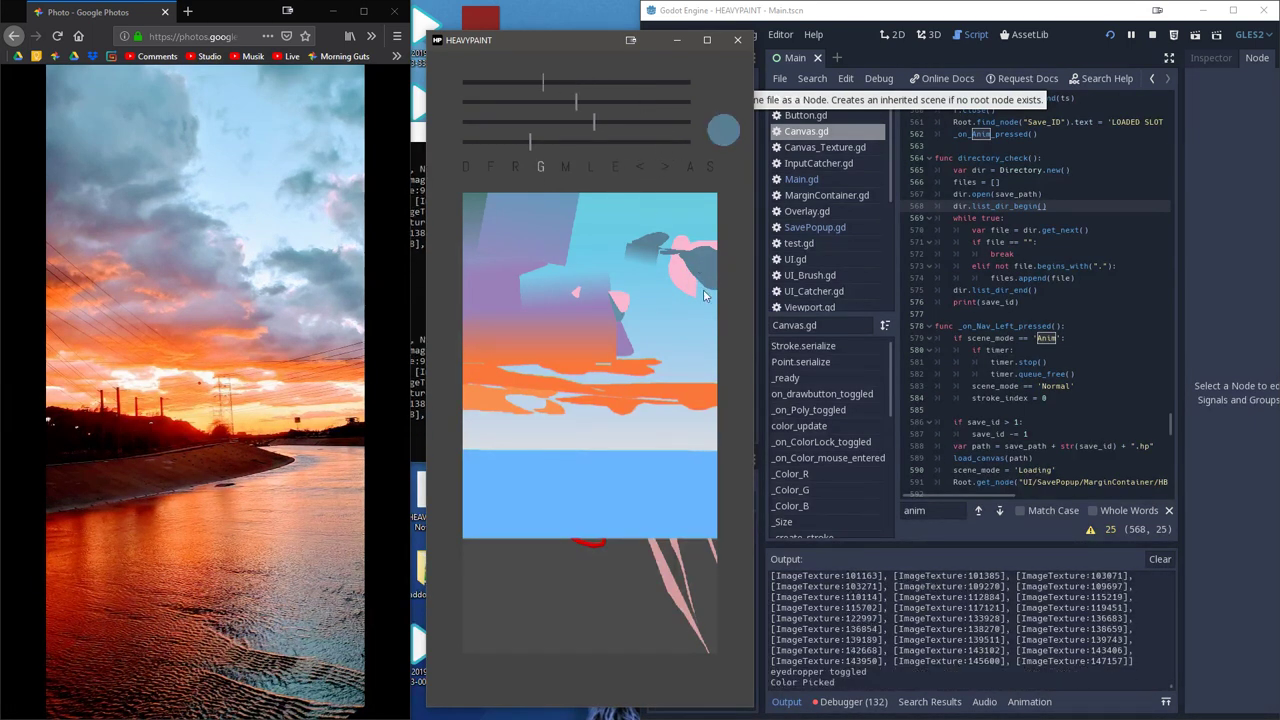
pyautogui.moveTo(700, 273); pyautogui.dragTo(691, 308)
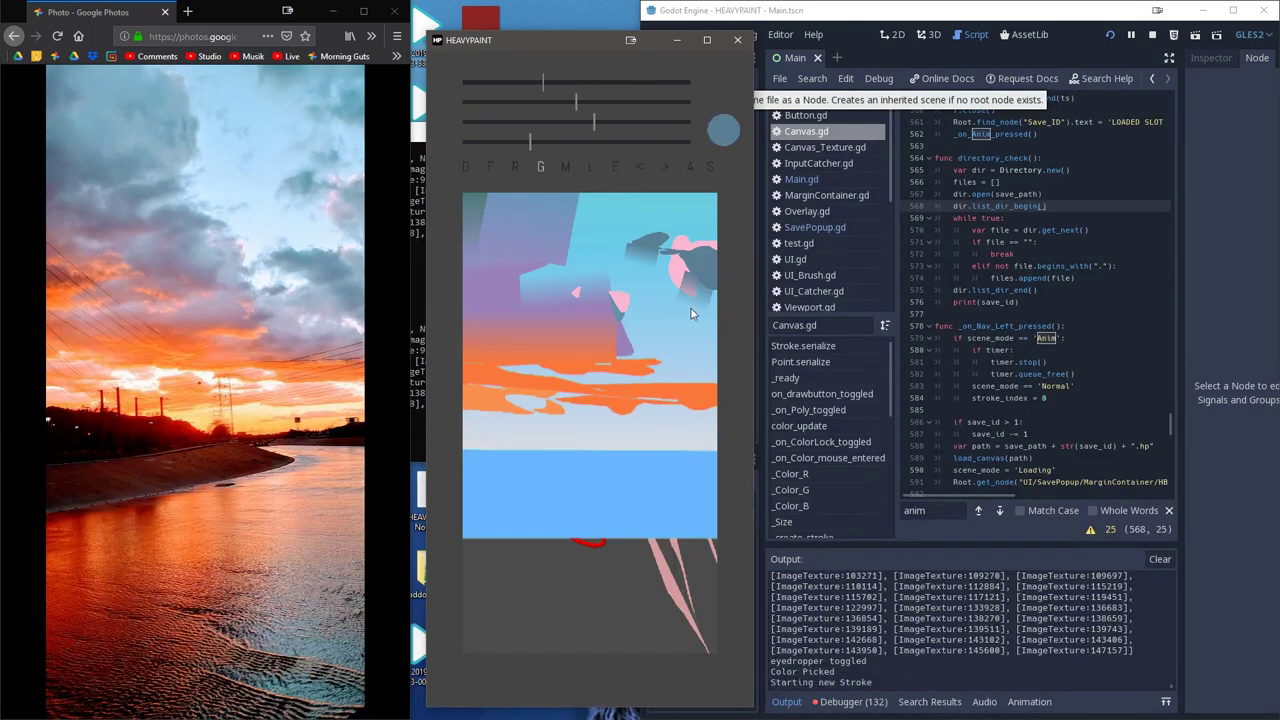
pyautogui.click(641, 169)
pyautogui.moveTo(697, 279)
pyautogui.mouseDown()
pyautogui.moveTo(694, 299)
pyautogui.moveTo(694, 269)
pyautogui.moveTo(686, 310)
pyautogui.mouseUp()
pyautogui.click(641, 169)
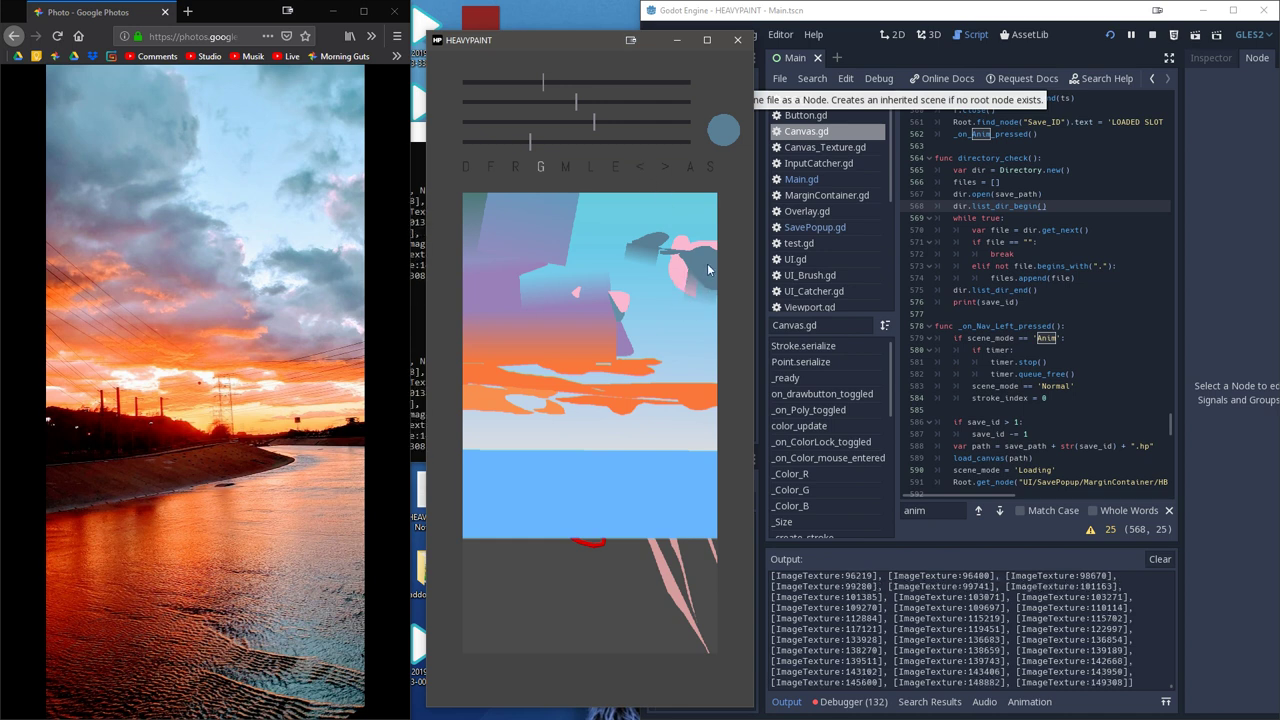
pyautogui.moveTo(707, 266)
pyautogui.mouseDown()
pyautogui.moveTo(704, 321)
pyautogui.moveTo(690, 300)
pyautogui.mouseUp()
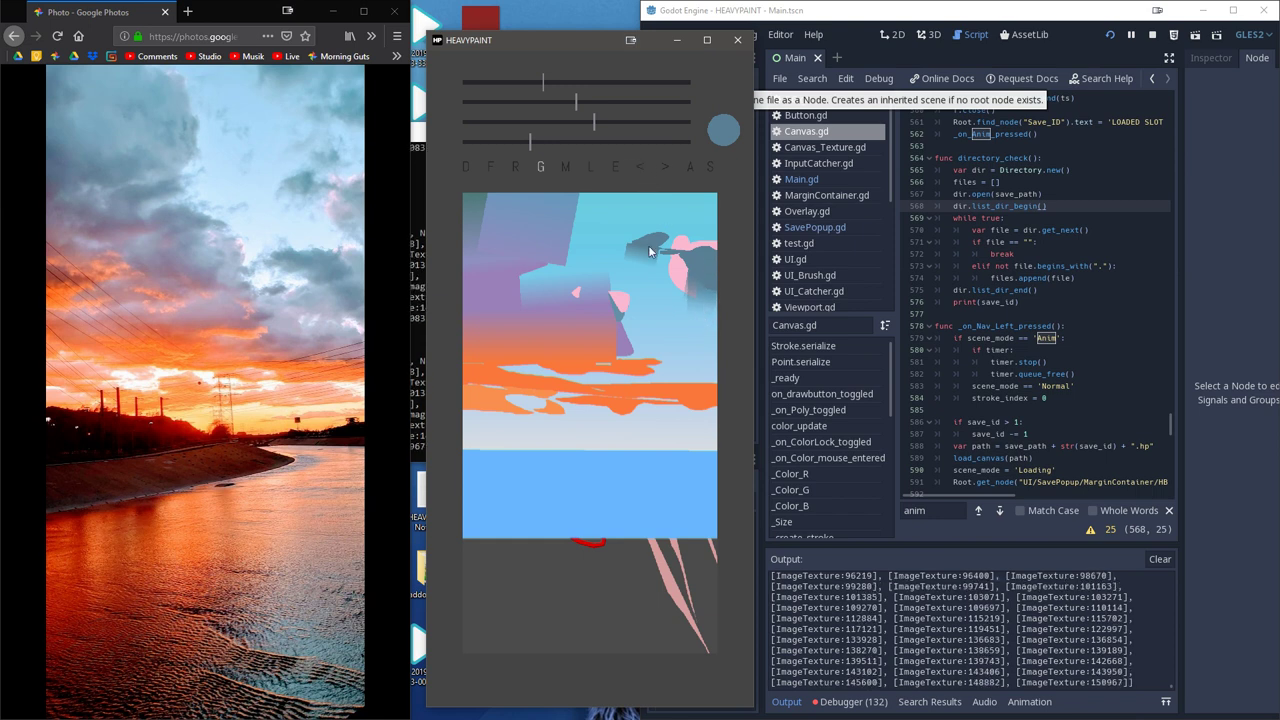
# - Blend the larger grey-blue cloud's faded underside further into the sky with Mixer strokes
pyautogui.click(586, 168)
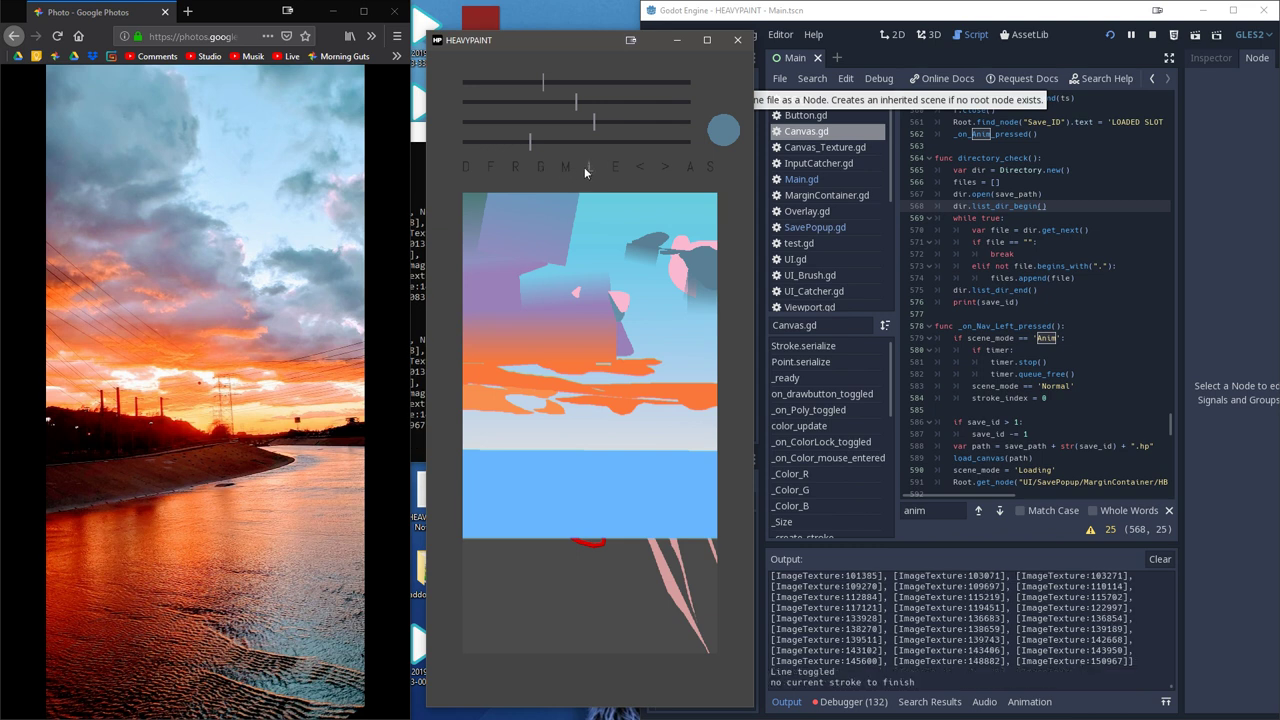
pyautogui.click(618, 166)
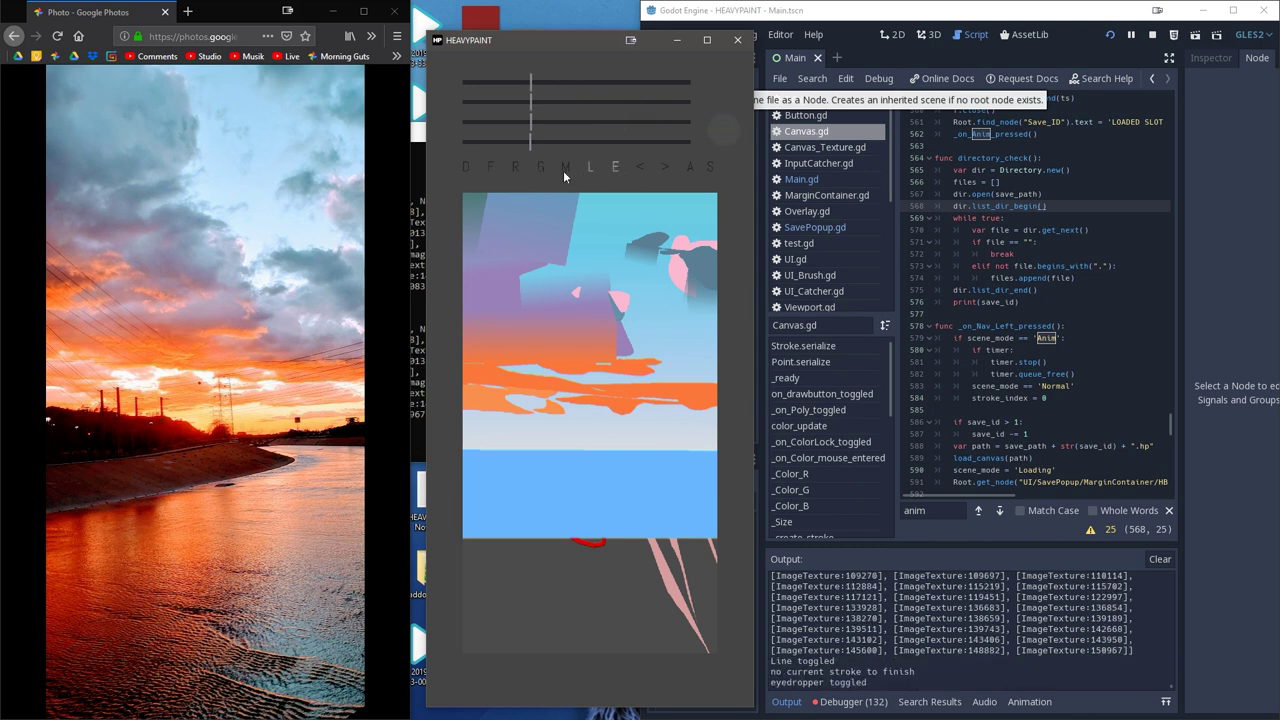
pyautogui.click(563, 170)
pyautogui.click(699, 309)
pyautogui.moveTo(696, 320); pyautogui.dragTo(701, 290)
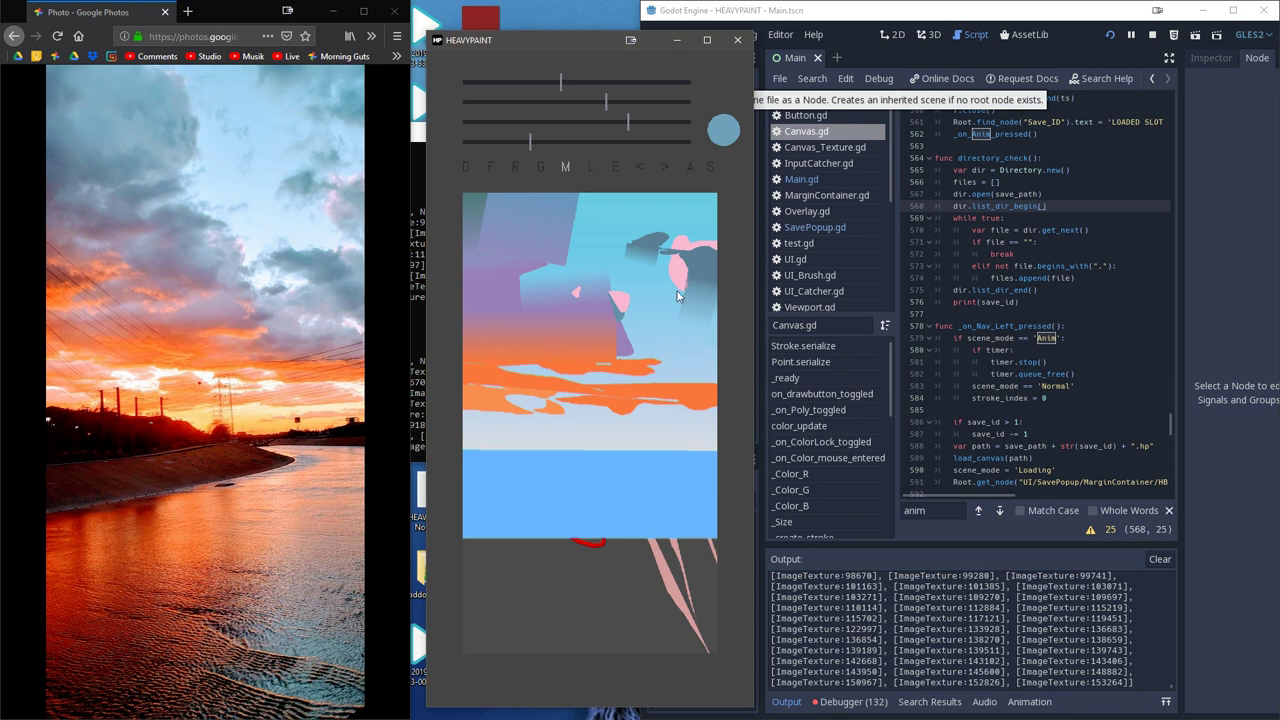
# - Sample lavender from the purple cloud and spread a soft lavender band above the orange clouds with larger Mixer strokes
pyautogui.click(582, 168)
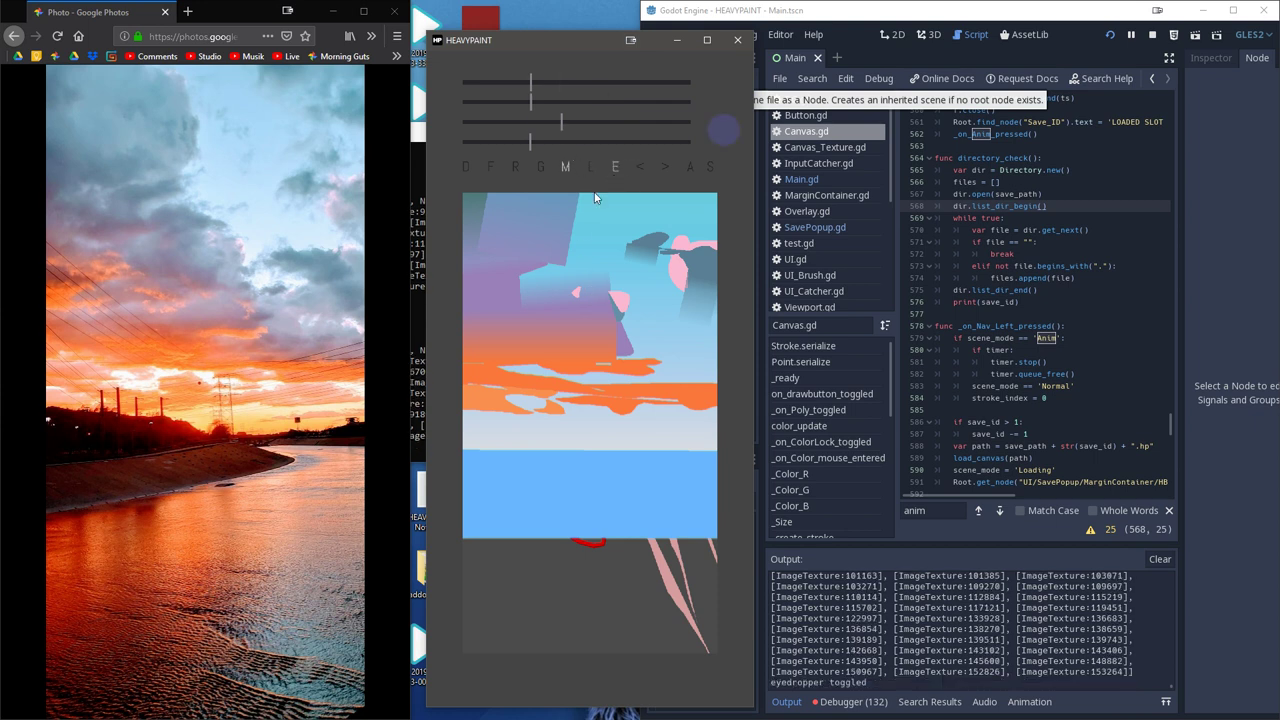
pyautogui.click(594, 306)
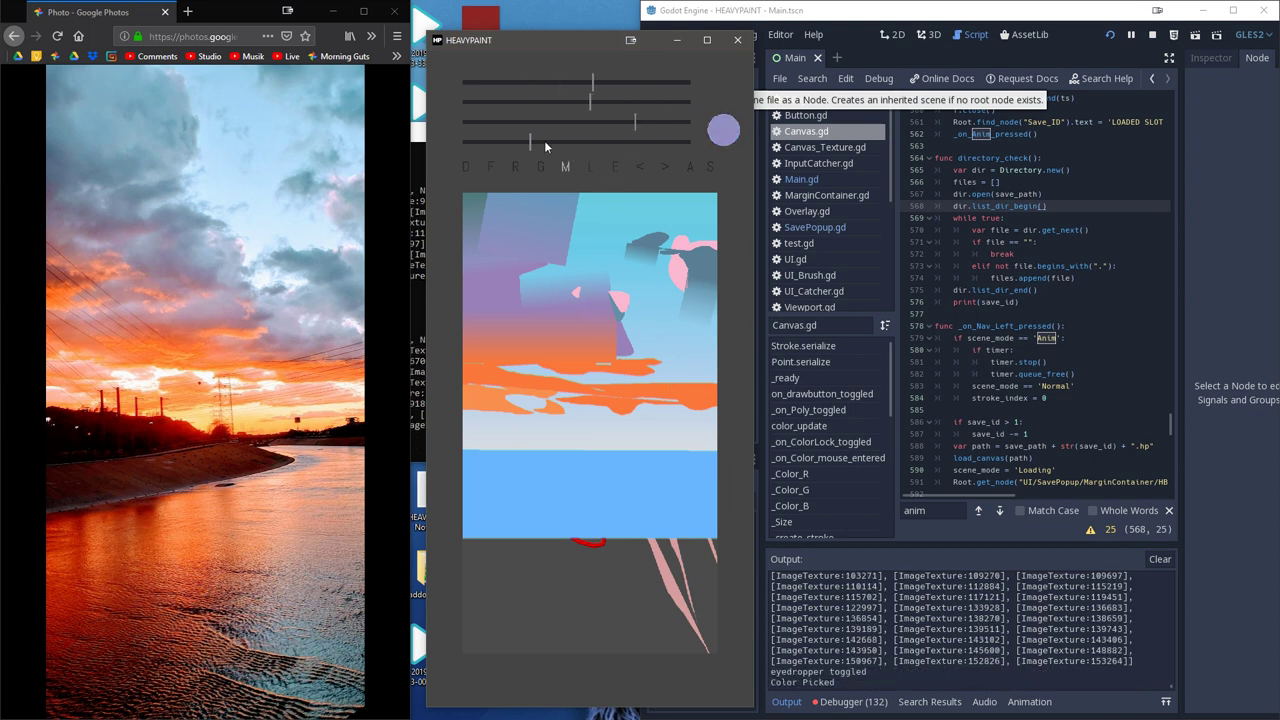
pyautogui.click(544, 140)
pyautogui.click(670, 377)
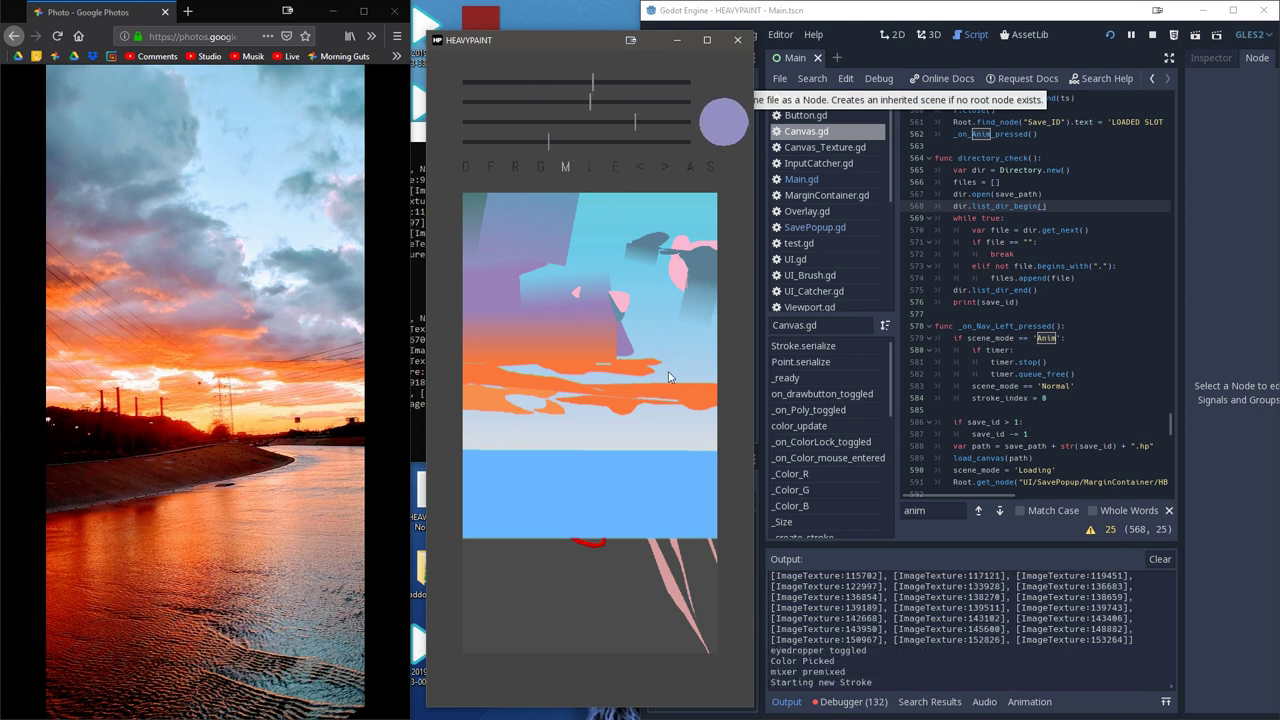
pyautogui.moveTo(670, 377)
pyautogui.mouseDown()
pyautogui.moveTo(692, 379)
pyautogui.moveTo(694, 345)
pyautogui.moveTo(717, 377)
pyautogui.moveTo(717, 347)
pyautogui.moveTo(637, 362)
pyautogui.moveTo(650, 366)
pyautogui.moveTo(648, 345)
pyautogui.moveTo(649, 356)
pyautogui.moveTo(611, 340)
pyautogui.mouseUp()
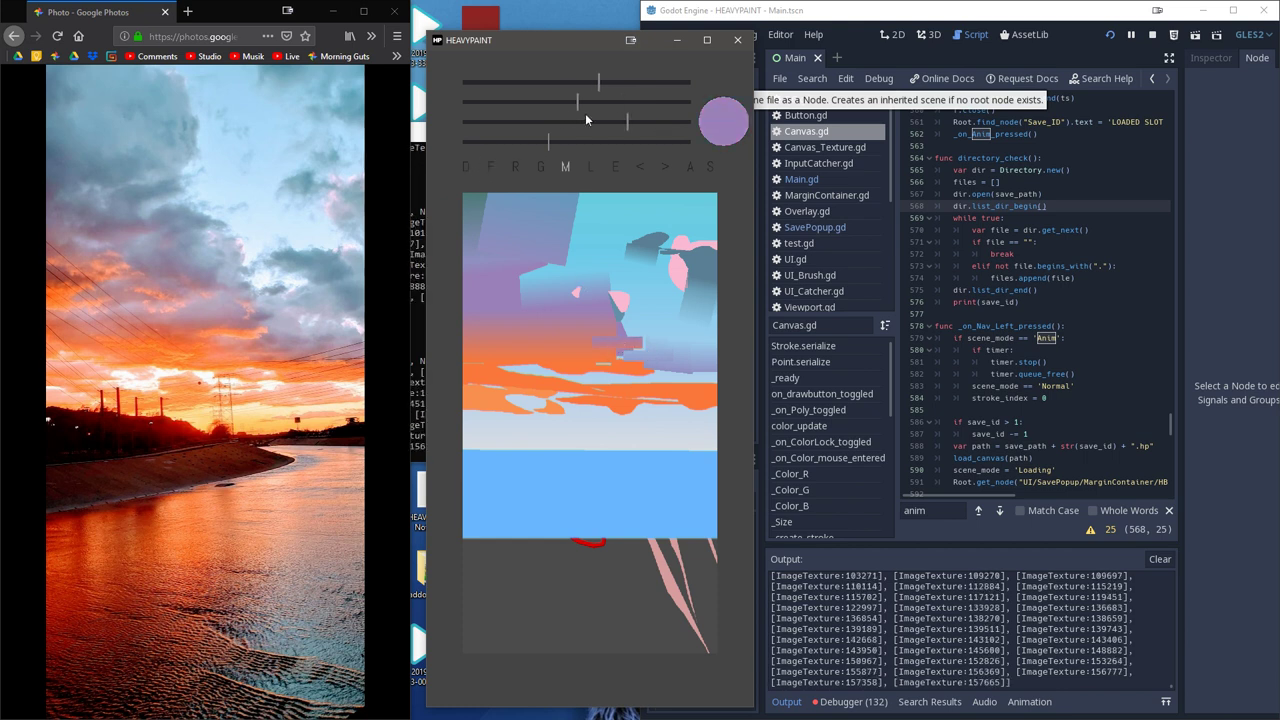
# - Try mixing a bright yellow and blending it in a short Mixer stroke across the base of the purple cloud
pyautogui.click(609, 100)
pyautogui.click(617, 82)
pyautogui.moveTo(621, 113); pyautogui.dragTo(543, 111)
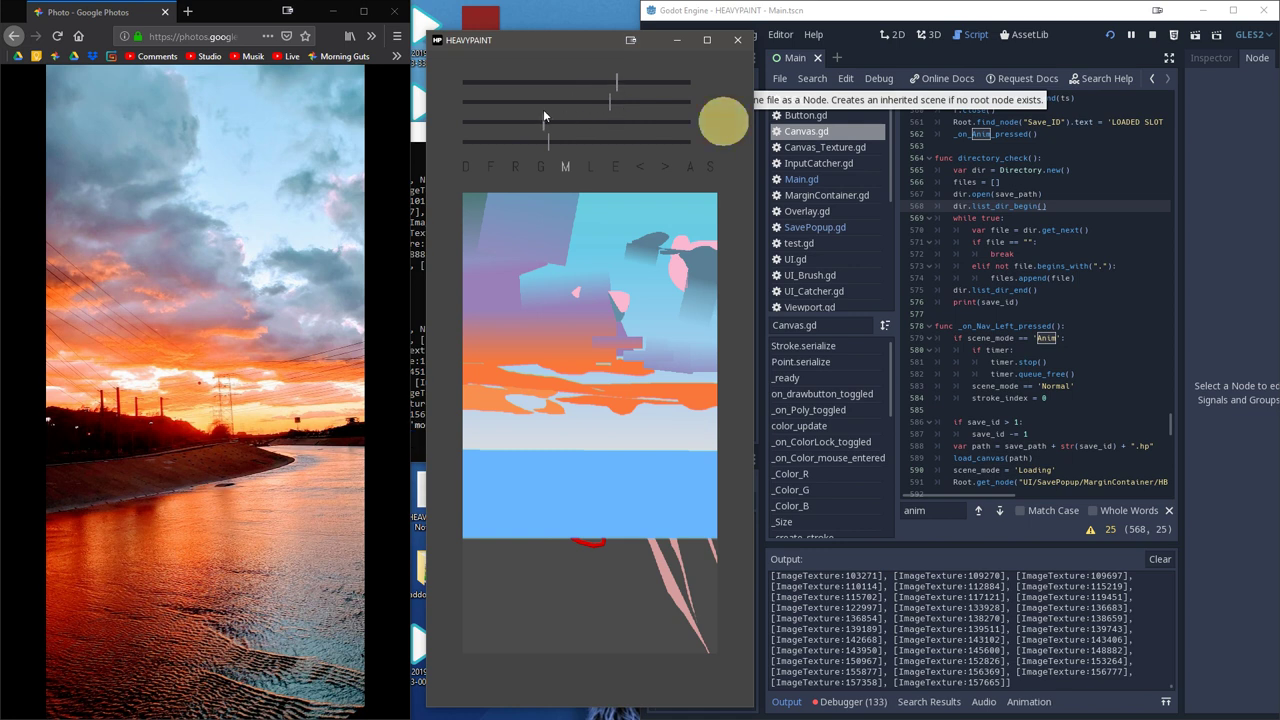
pyautogui.click(630, 102)
pyautogui.click(659, 83)
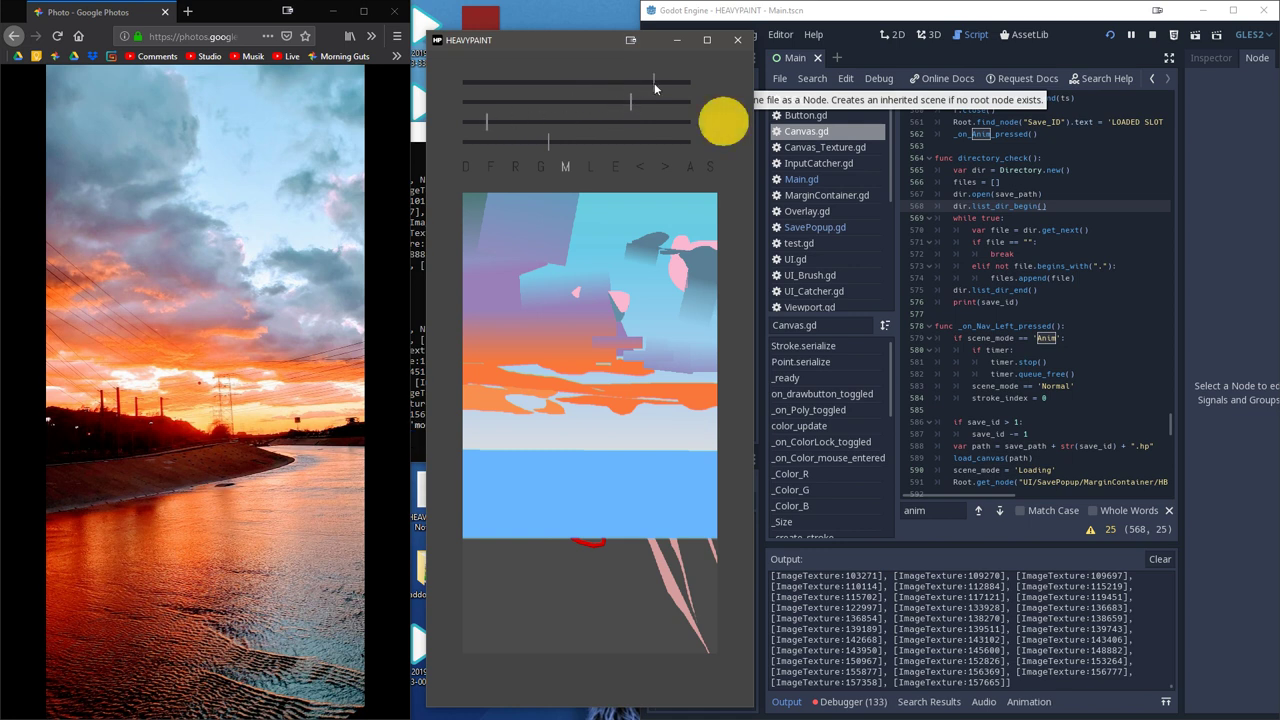
pyautogui.click(647, 101)
pyautogui.moveTo(528, 121); pyautogui.dragTo(533, 121)
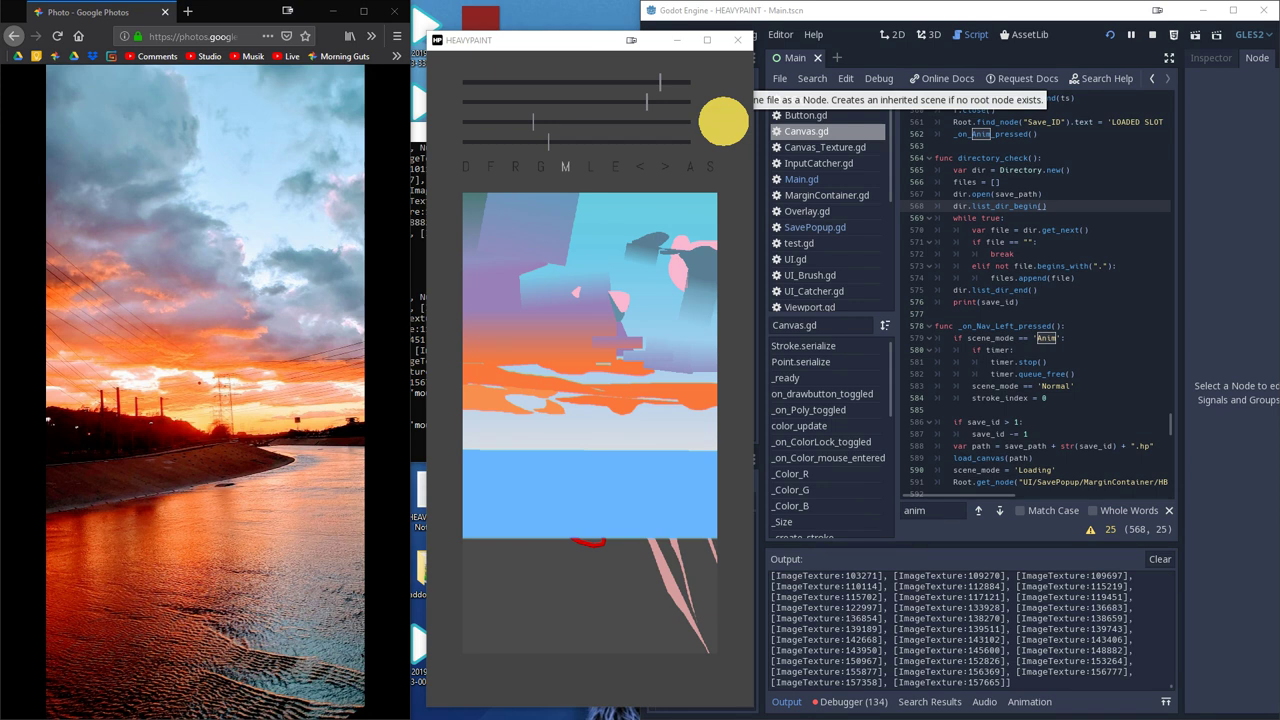
pyautogui.moveTo(592, 40); pyautogui.dragTo(589, 24)
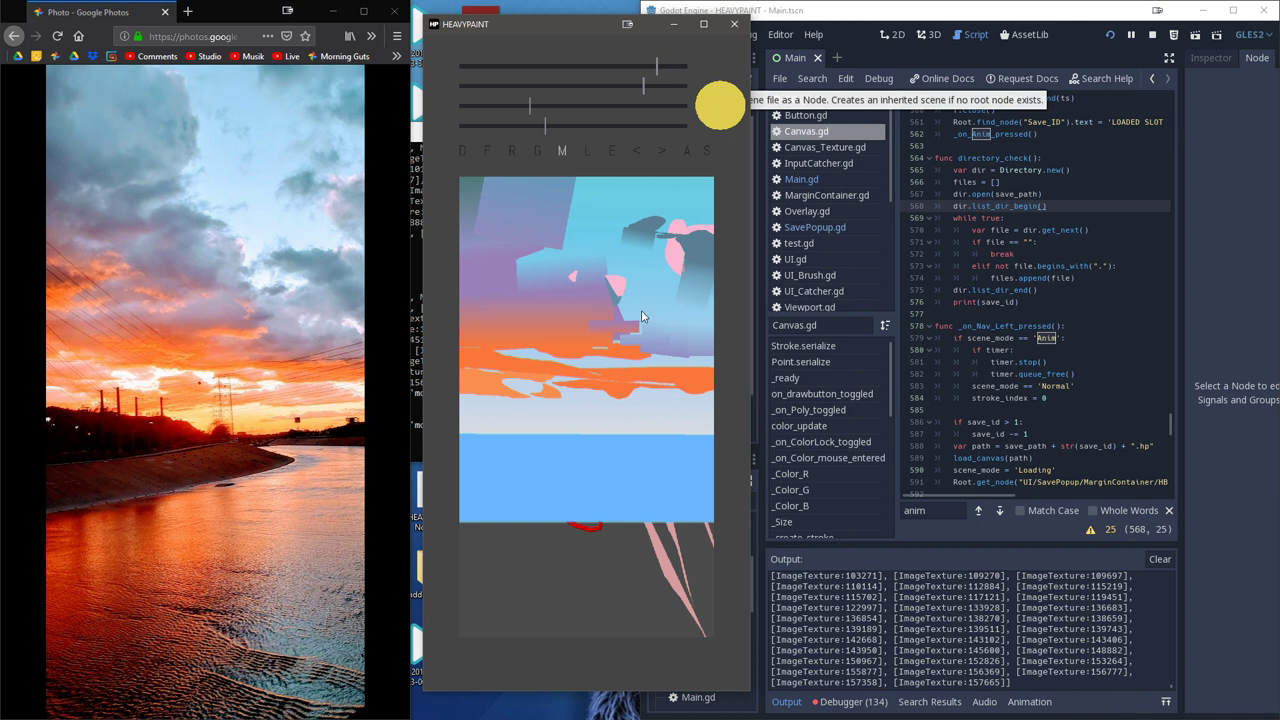
pyautogui.moveTo(542, 126); pyautogui.dragTo(536, 125)
pyautogui.moveTo(601, 312); pyautogui.dragTo(603, 327)
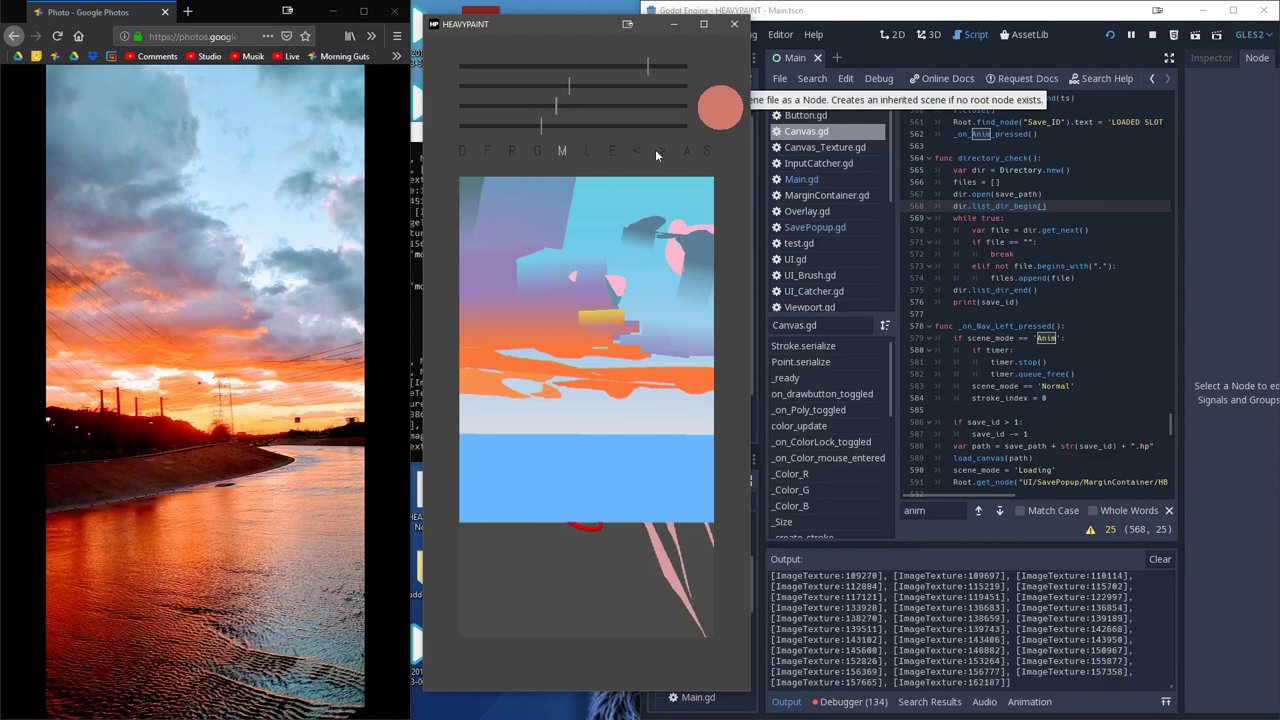
pyautogui.click(641, 151)
# - Blend a short Mixer stroke at the purple cloud's base and place a small light-orange Rect shape beside it
pyautogui.click(595, 325)
pyautogui.moveTo(595, 325); pyautogui.dragTo(595, 327)
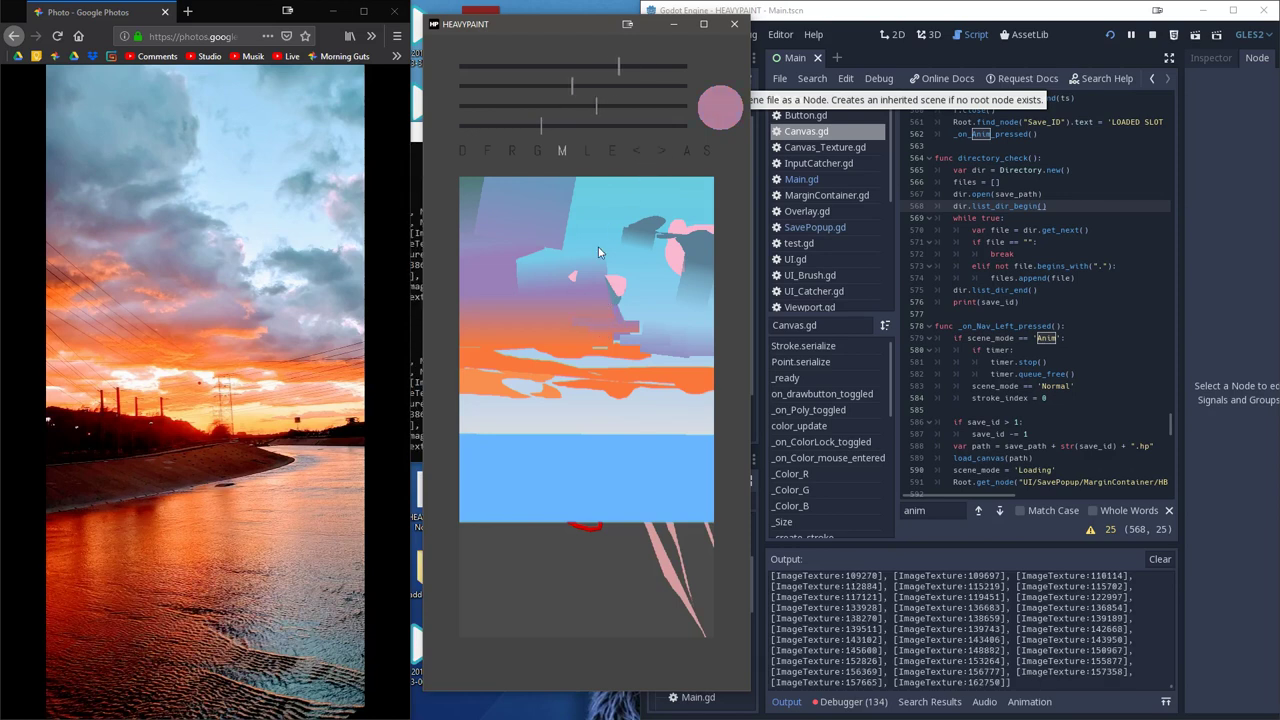
pyautogui.moveTo(587, 85); pyautogui.dragTo(554, 104)
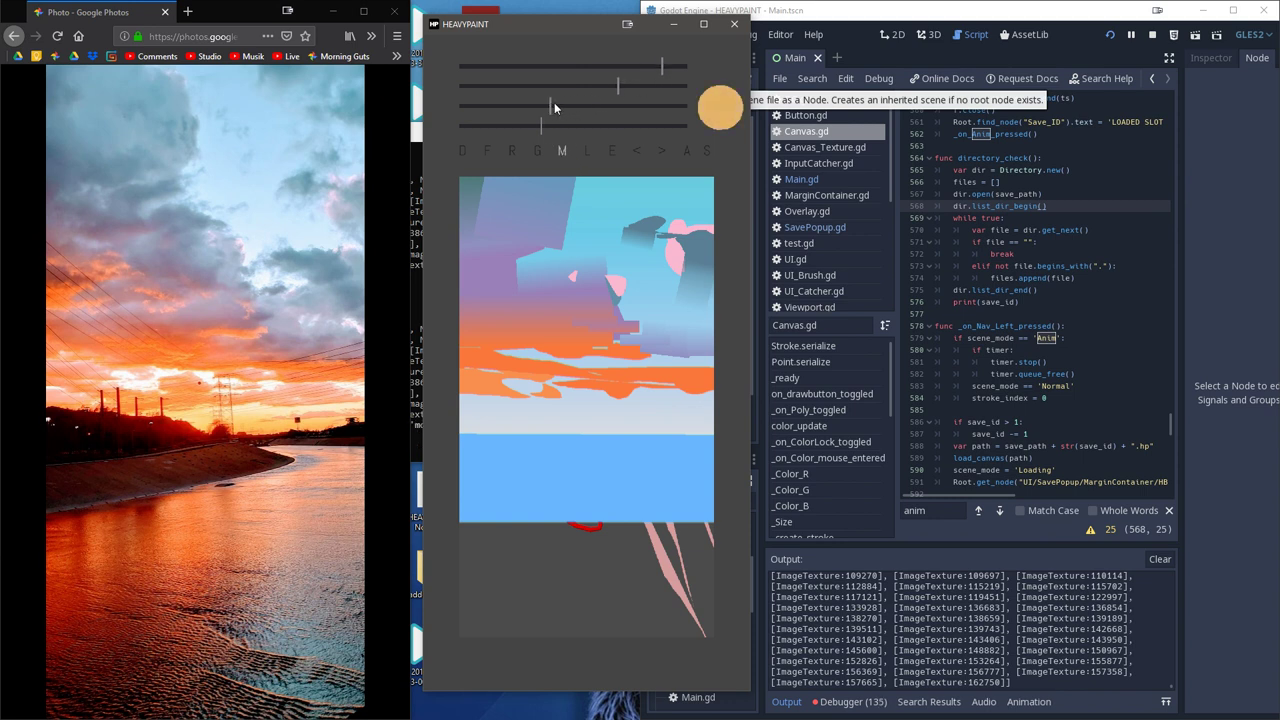
pyautogui.click(512, 150)
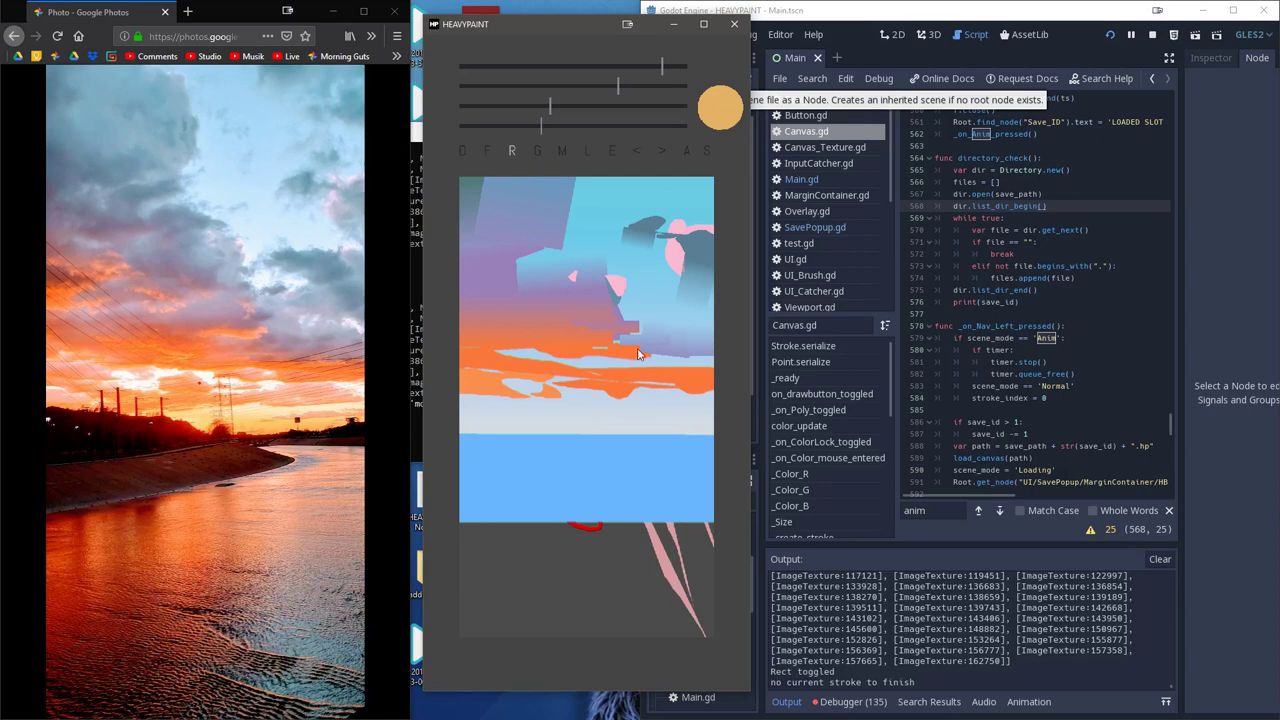
pyautogui.moveTo(641, 321); pyautogui.dragTo(619, 331)
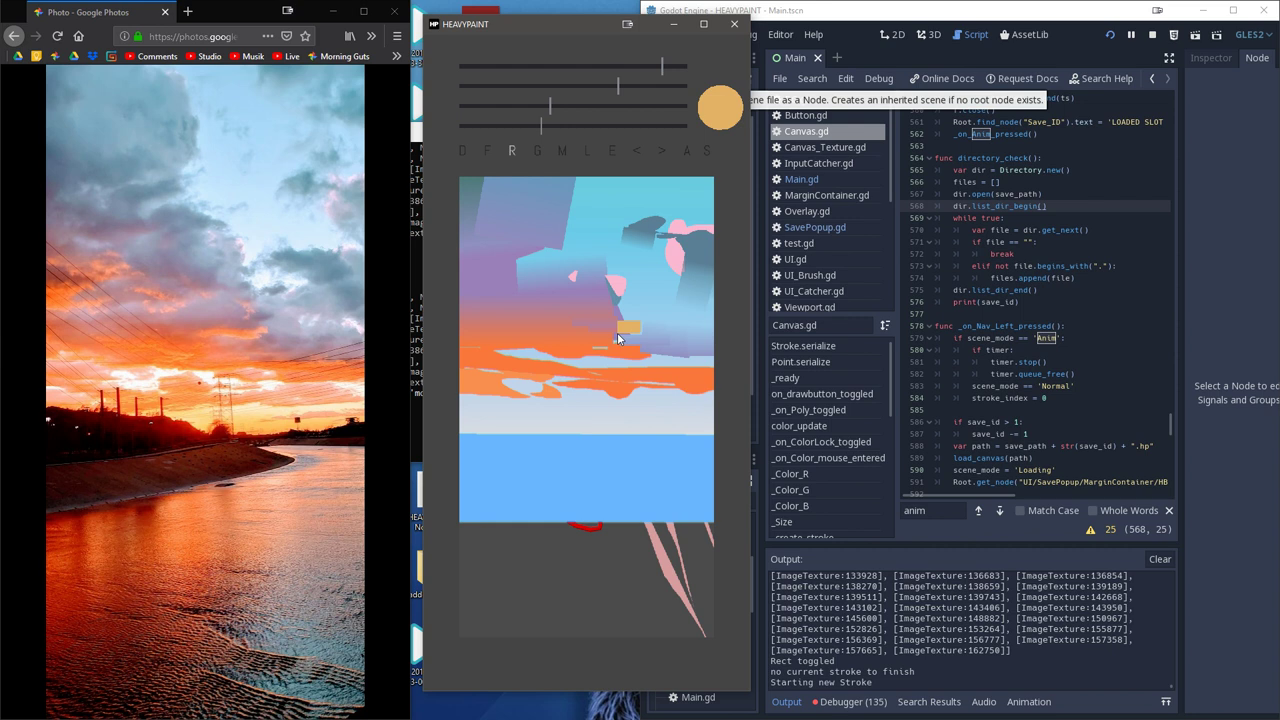
# - Place small Rect blocks at the purple cloud's base beside the light-orange shape, using the current light orange and a sampled salmon orange
pyautogui.moveTo(617, 332); pyautogui.dragTo(617, 332)
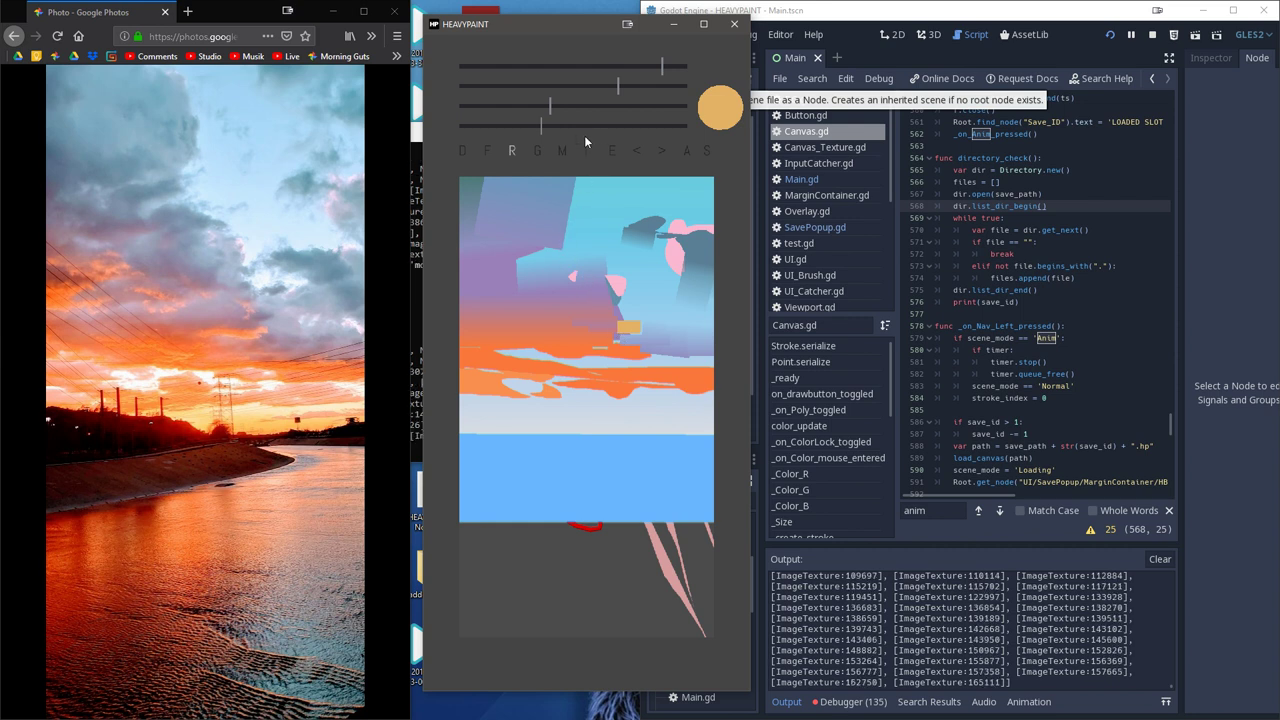
pyautogui.click(612, 151)
pyautogui.click(620, 338)
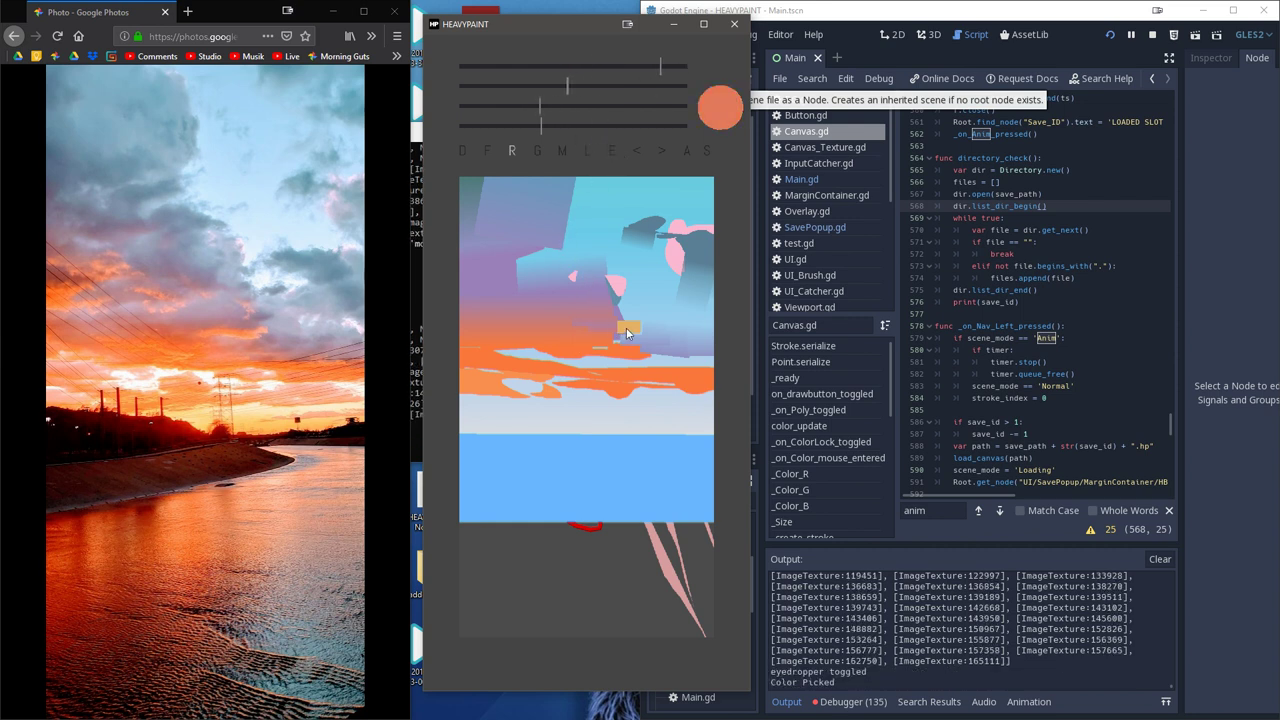
pyautogui.click(590, 331)
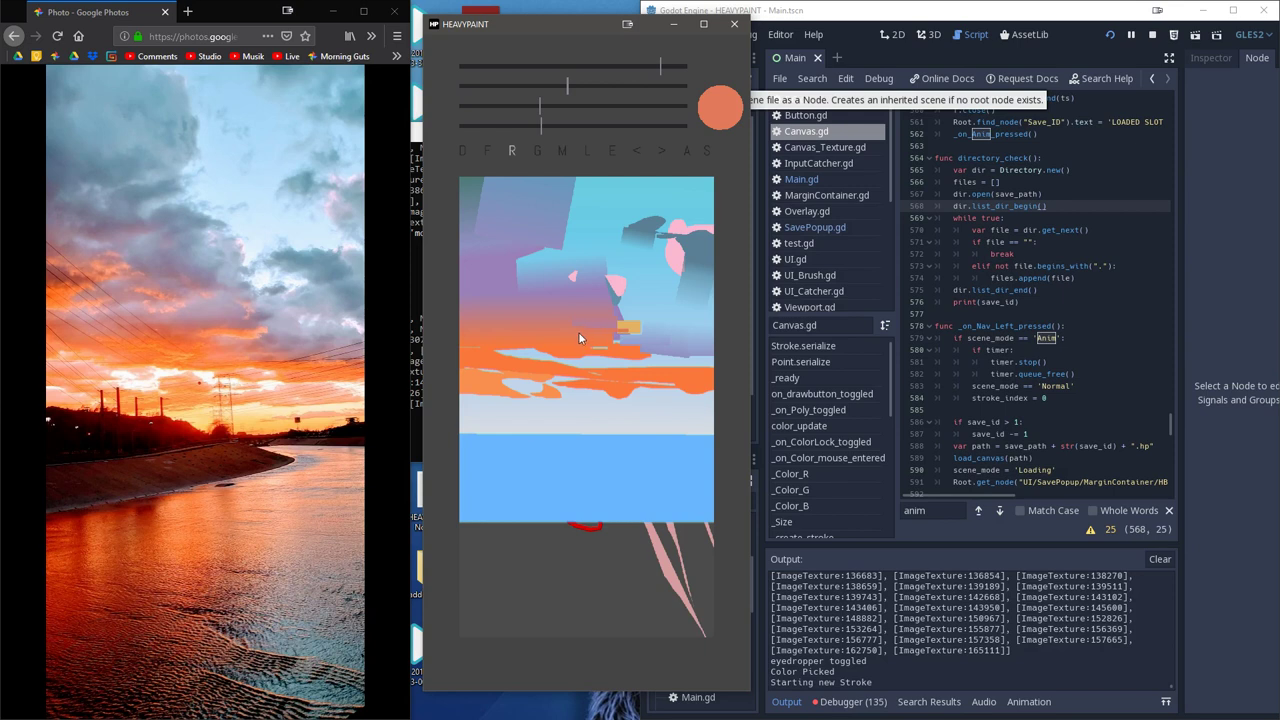
pyautogui.moveTo(578, 333); pyautogui.dragTo(578, 333)
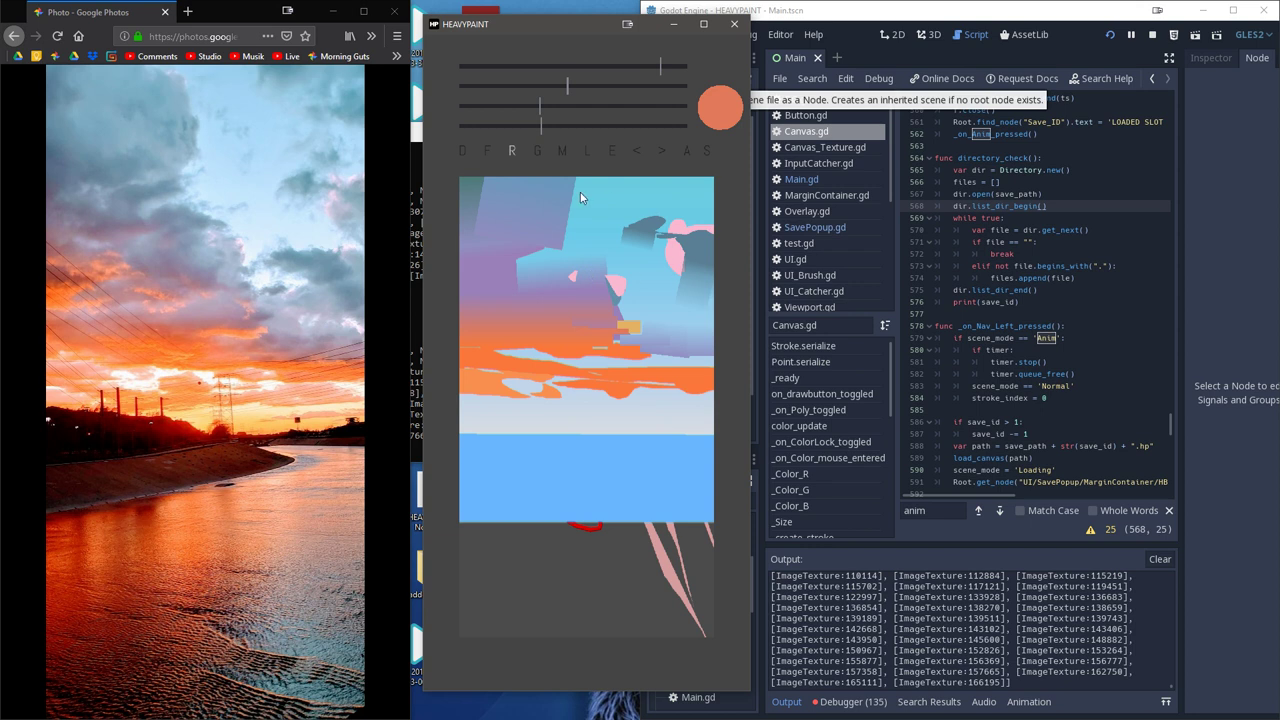
# - Sample mauve-pink and purple from the cloud and place Rect blocks in them at its base and below the small pink cloud
pyautogui.click(617, 150)
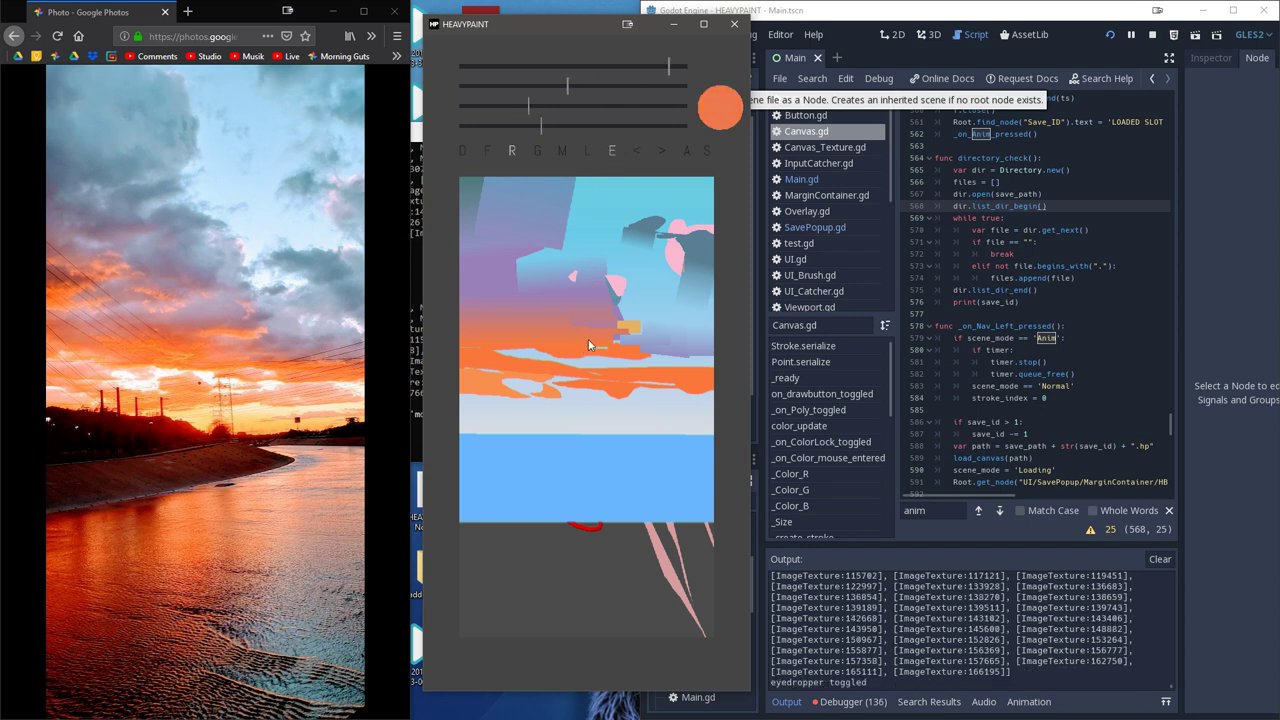
pyautogui.click(591, 324)
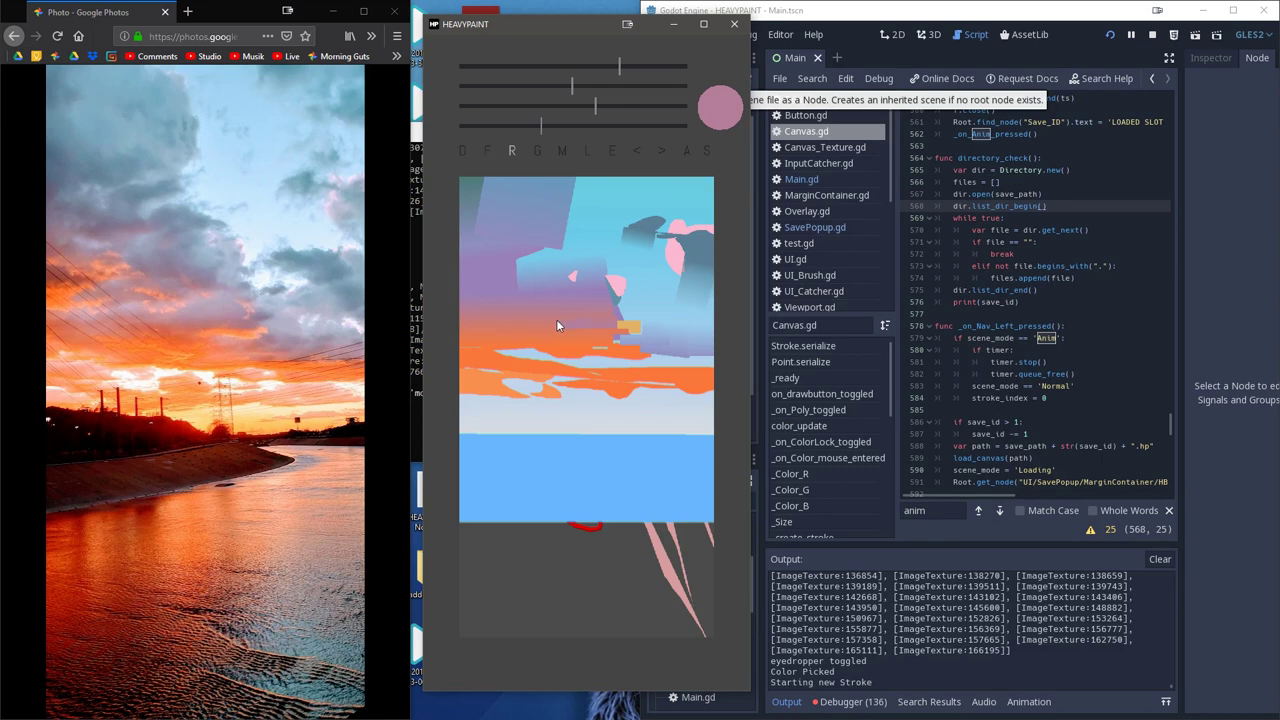
pyautogui.moveTo(612, 304); pyautogui.dragTo(641, 289)
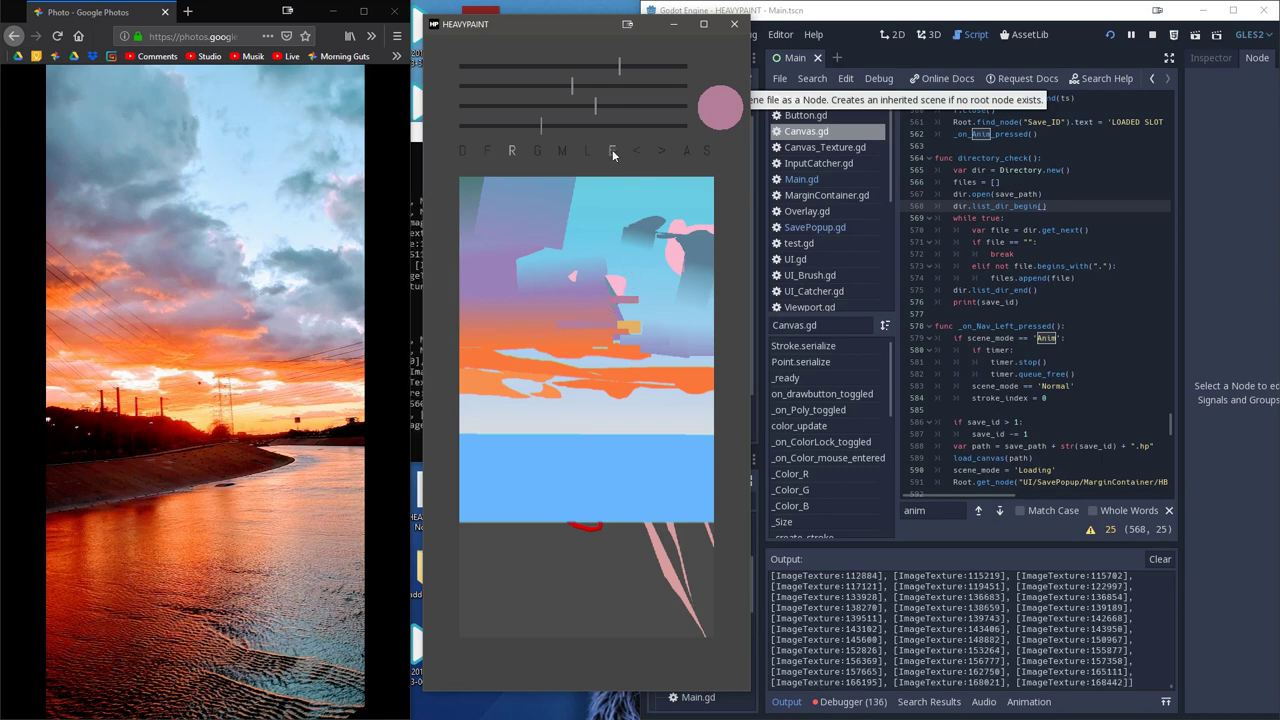
pyautogui.click(612, 150)
pyautogui.click(603, 304)
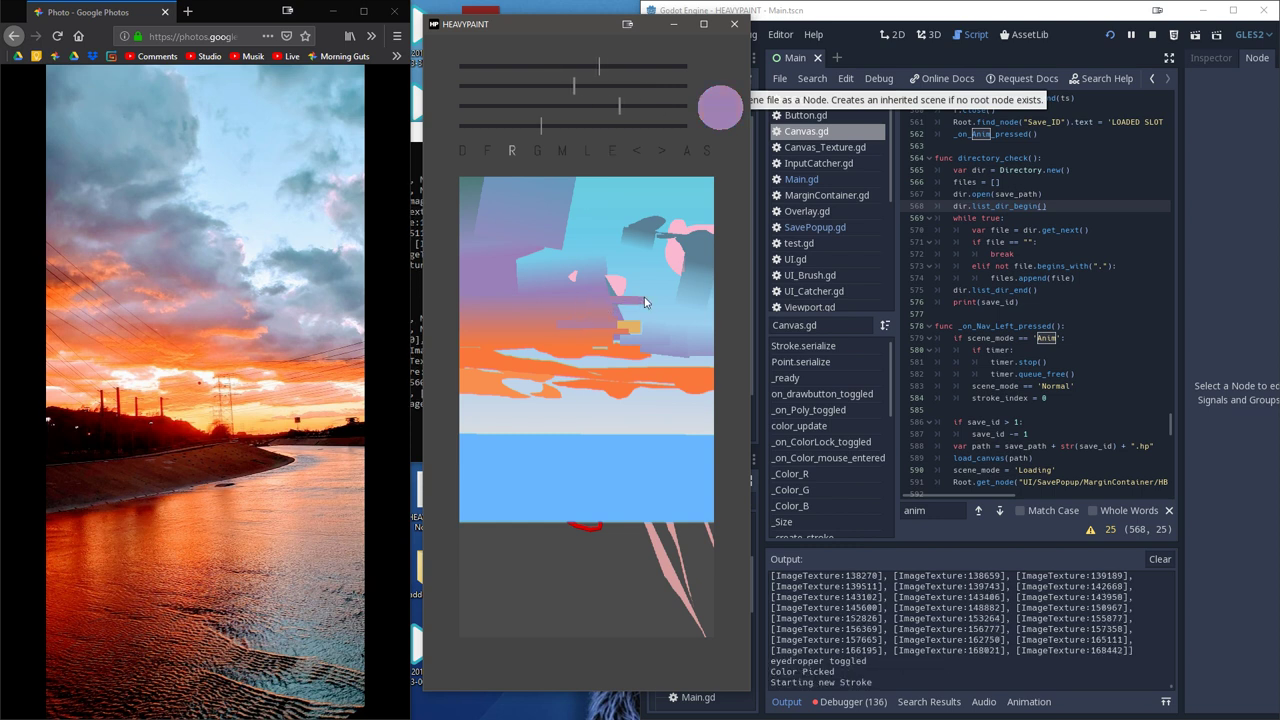
pyautogui.moveTo(643, 296); pyautogui.dragTo(643, 288)
# - Try a thick purple Line stroke over the Rect blocks at the cloud's edge, and undo it
pyautogui.click(589, 151)
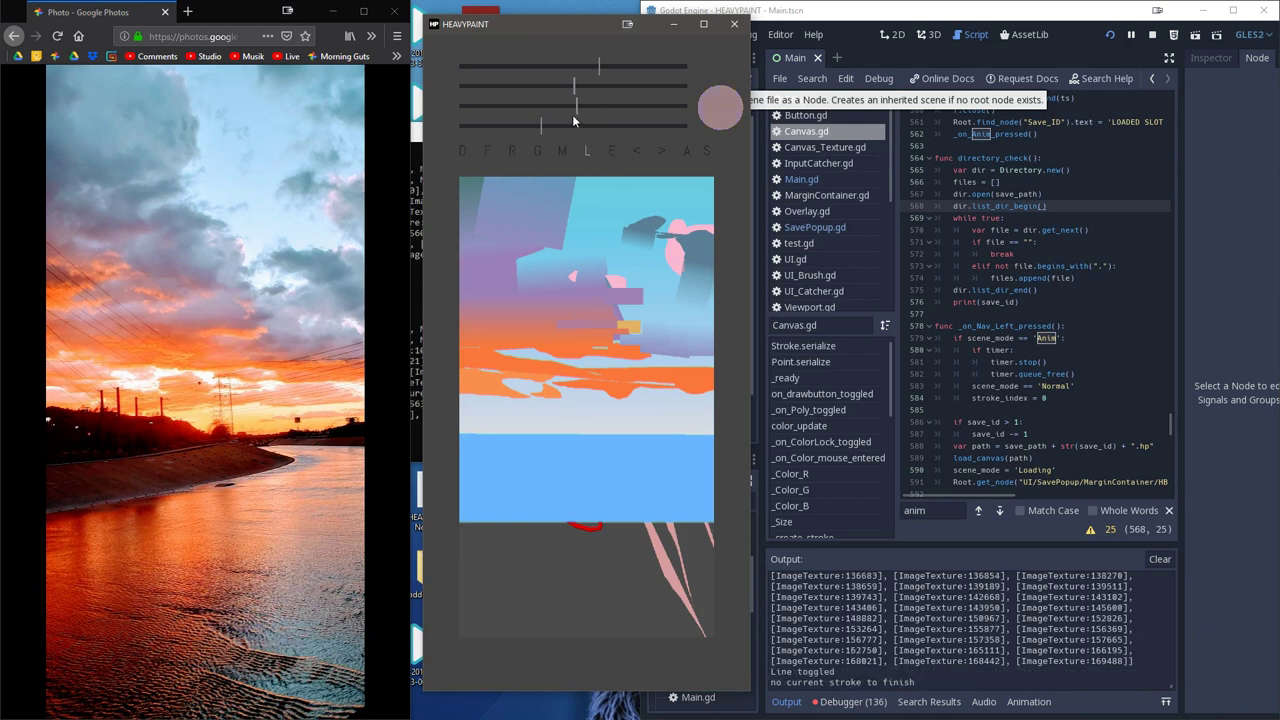
pyautogui.click(612, 151)
pyautogui.click(651, 306)
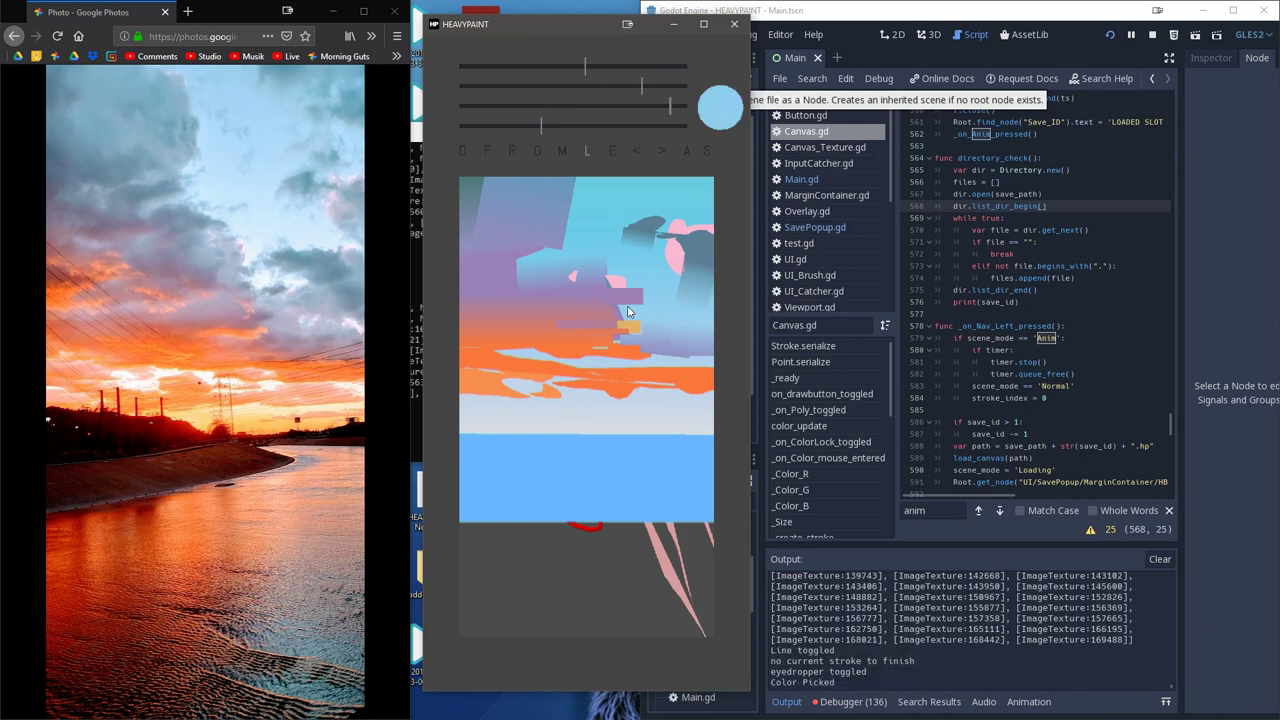
pyautogui.click(619, 309)
pyautogui.moveTo(621, 299); pyautogui.dragTo(645, 298)
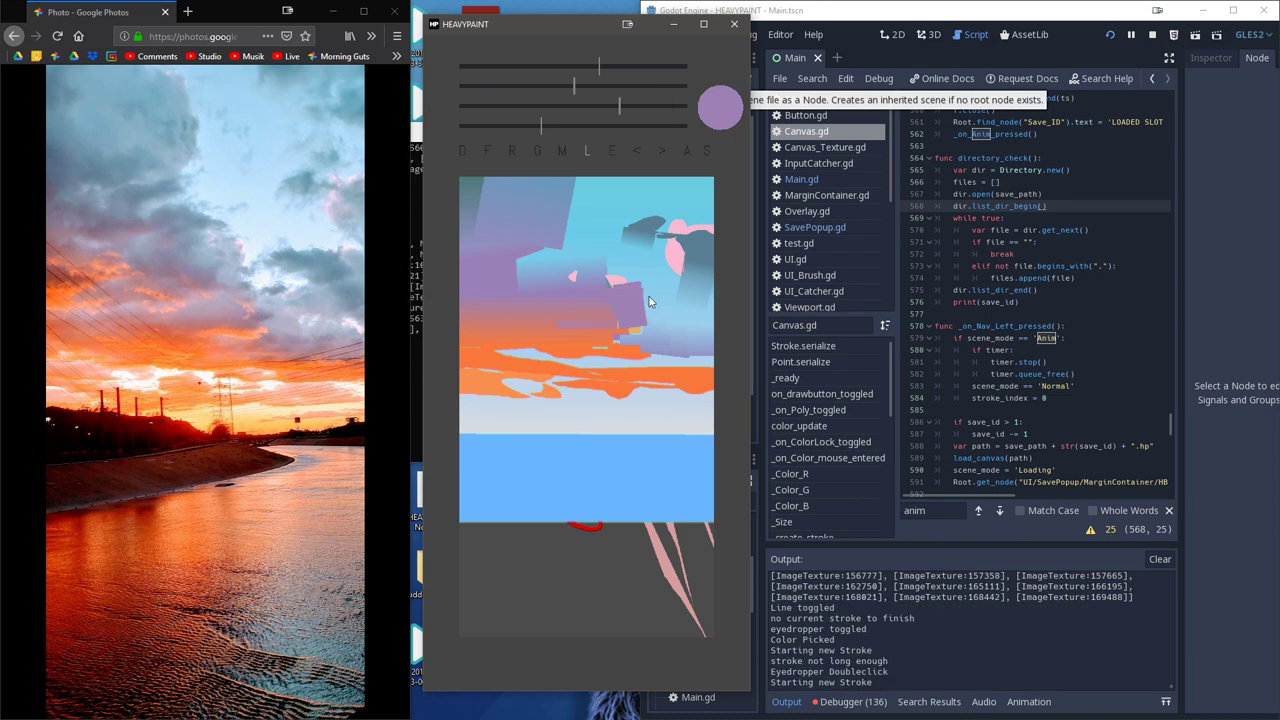
pyautogui.click(634, 153)
# - Reduce the brush size, sample the sky blue and trim the purple block's edge with thin Line strokes
pyautogui.moveTo(558, 128); pyautogui.dragTo(500, 129)
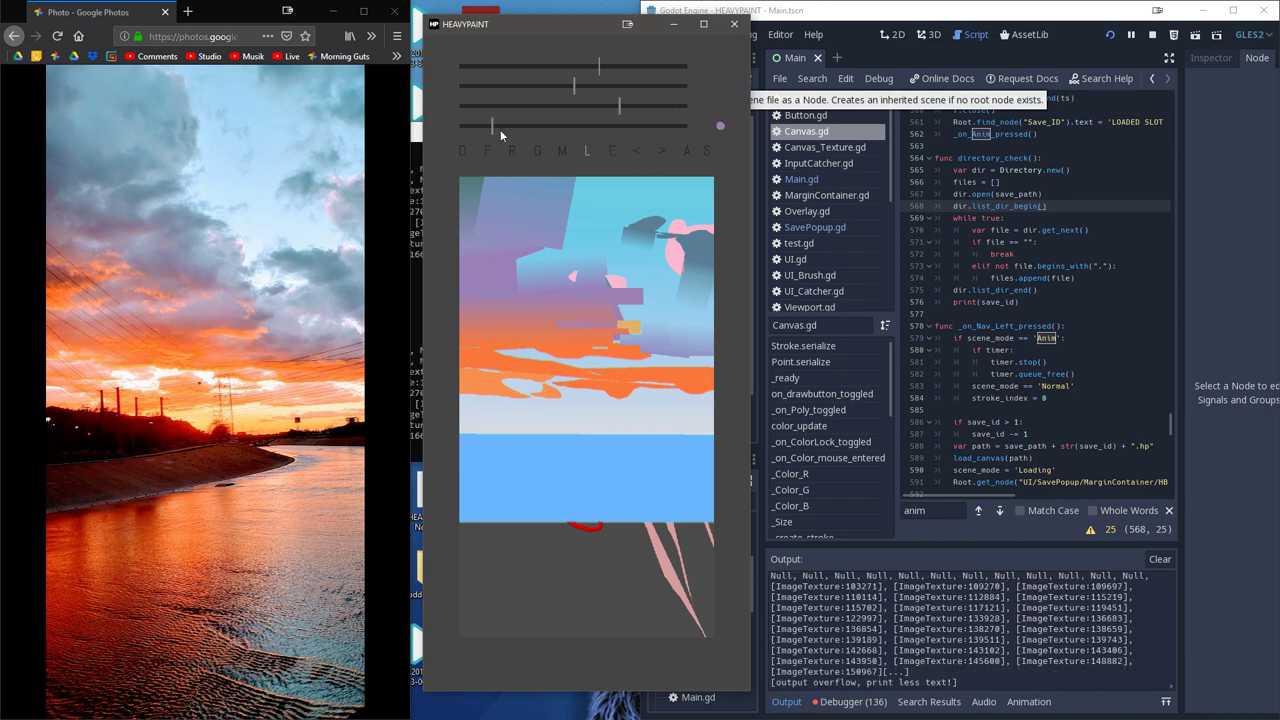
pyautogui.click(600, 150)
pyautogui.click(620, 312)
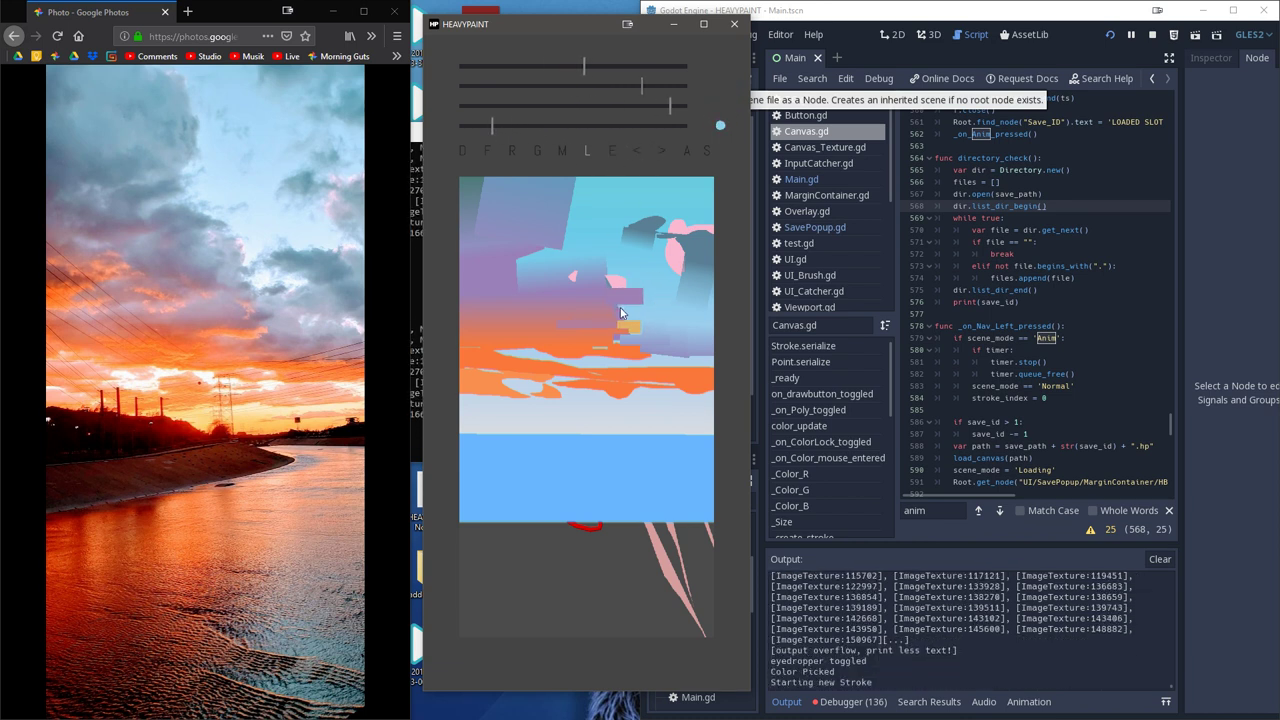
pyautogui.moveTo(620, 307); pyautogui.dragTo(645, 289)
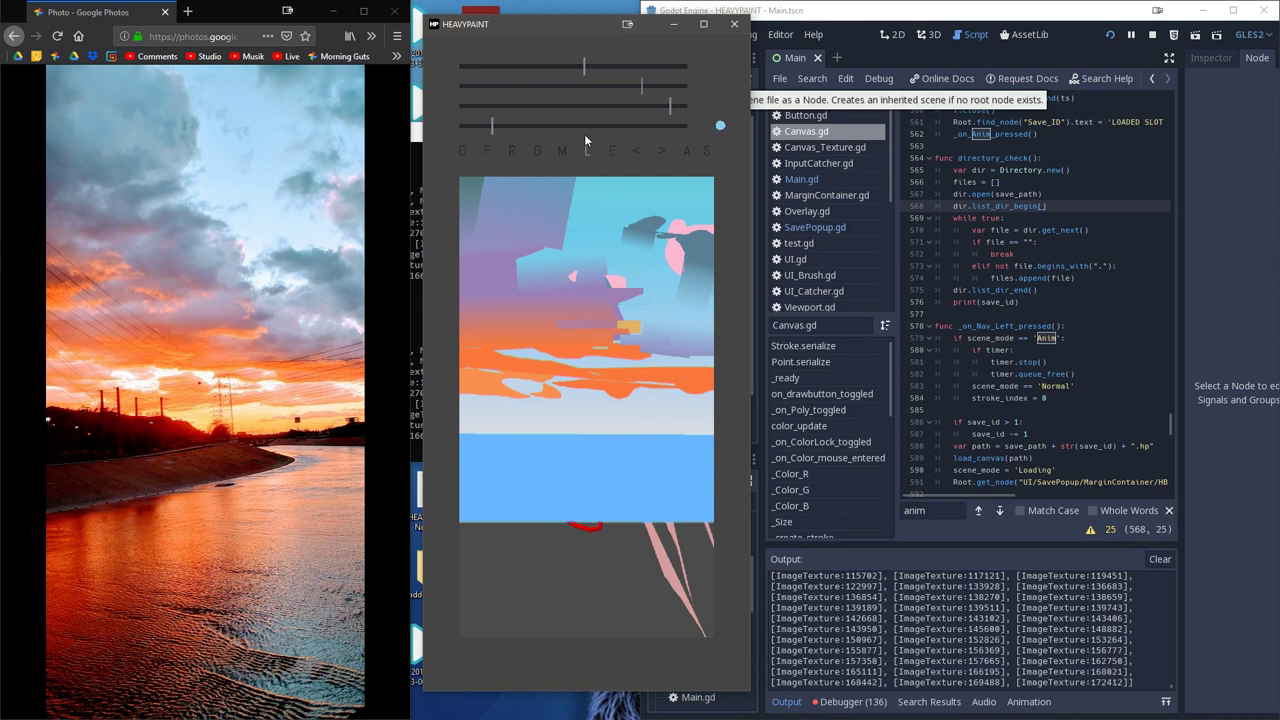
# - Sample lavender-blue from the cloud and build up short Line strokes around the purple block and the light-orange shape
pyautogui.click(610, 150)
pyautogui.click(584, 277)
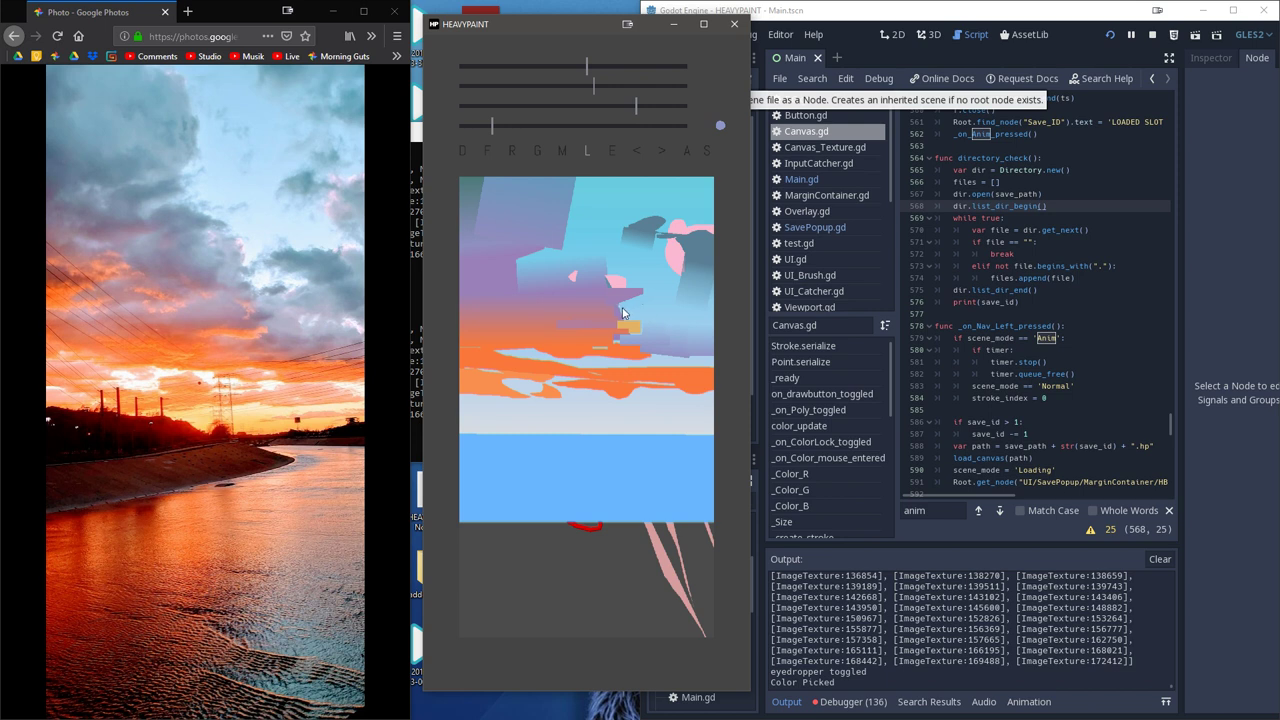
pyautogui.moveTo(621, 307)
pyautogui.mouseDown()
pyautogui.moveTo(647, 297)
pyautogui.moveTo(620, 309)
pyautogui.moveTo(624, 321)
pyautogui.moveTo(655, 312)
pyautogui.moveTo(626, 319)
pyautogui.mouseUp()
pyautogui.moveTo(626, 319)
pyautogui.mouseDown()
pyautogui.moveTo(656, 312)
pyautogui.moveTo(647, 331)
pyautogui.mouseUp()
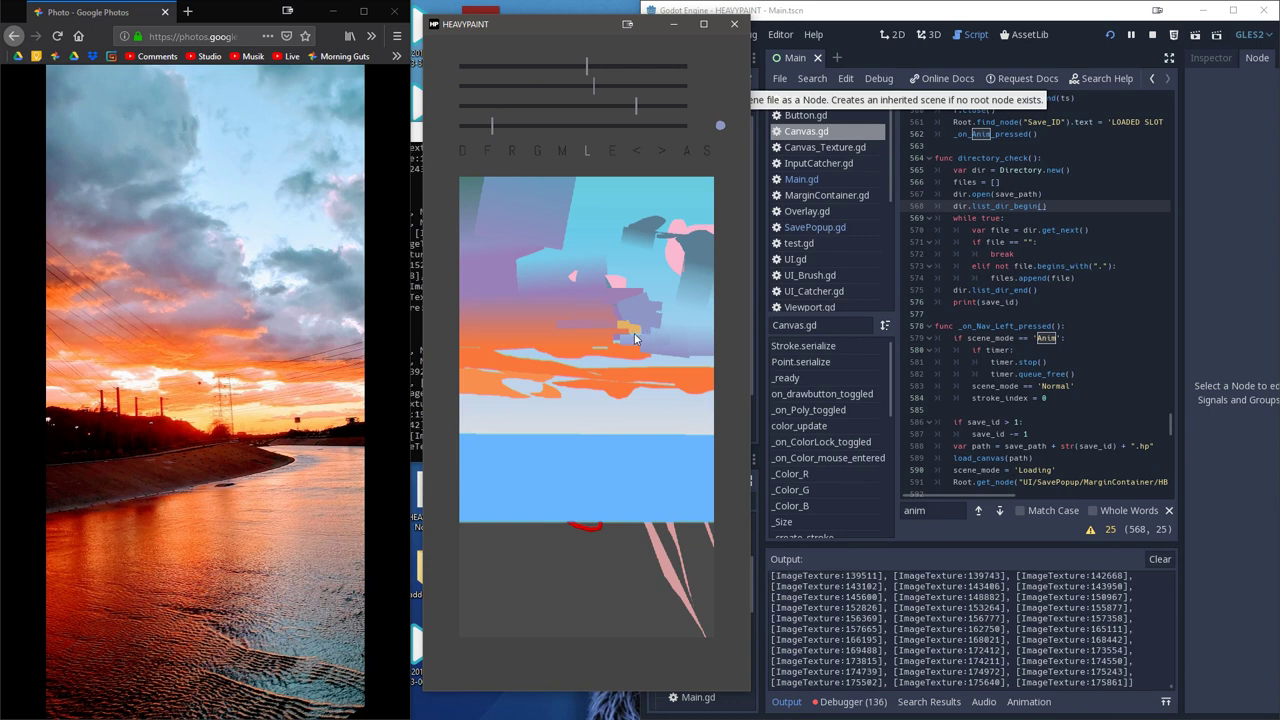
pyautogui.moveTo(619, 337); pyautogui.dragTo(655, 341)
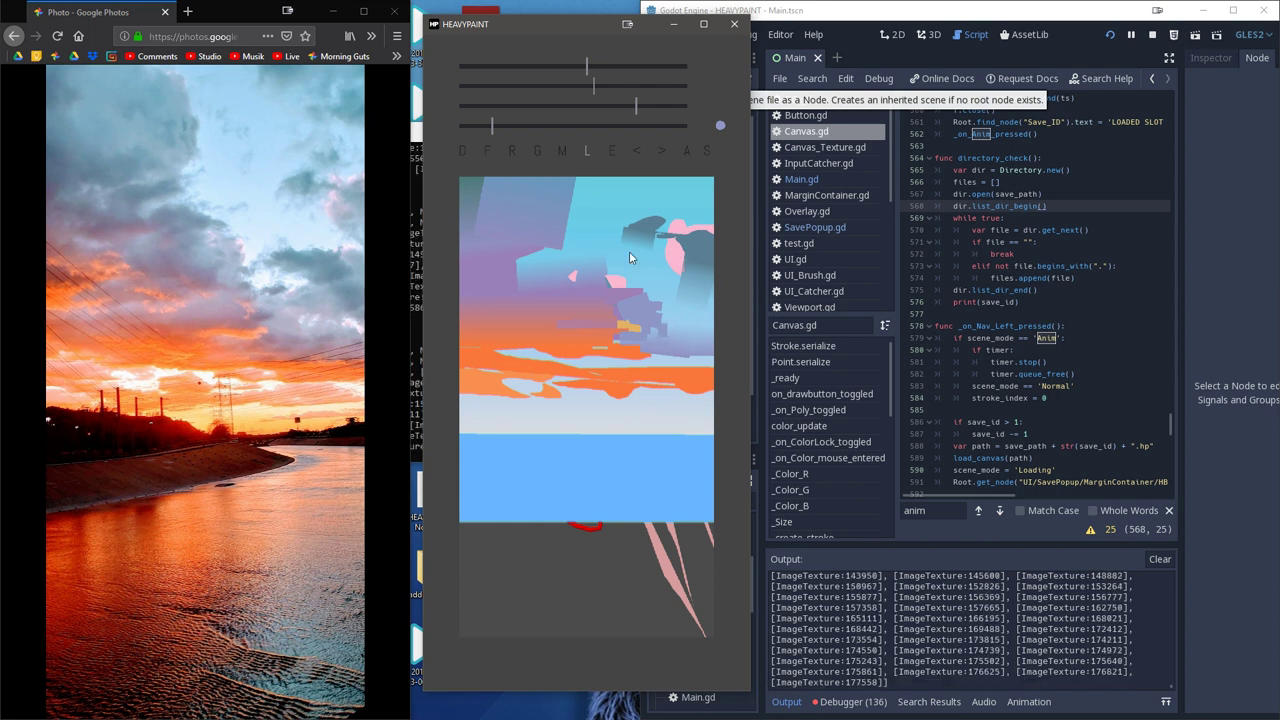
# - Extend the lavender-blue cloud towards the grey-blue cloud with Gradient strokes, first small and then with a larger brush
pyautogui.click(540, 153)
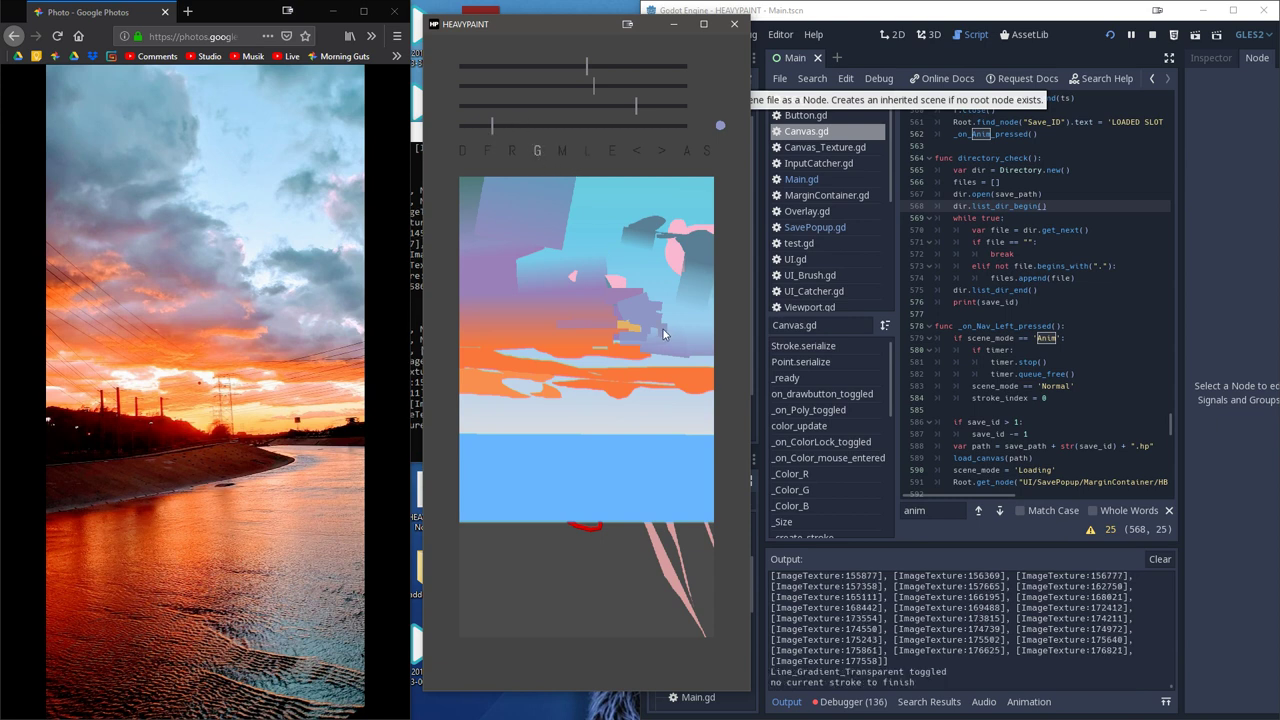
pyautogui.moveTo(664, 329)
pyautogui.mouseDown()
pyautogui.moveTo(714, 338)
pyautogui.moveTo(672, 340)
pyautogui.moveTo(690, 348)
pyautogui.mouseUp()
pyautogui.moveTo(664, 344)
pyautogui.mouseDown()
pyautogui.moveTo(682, 353)
pyautogui.moveTo(675, 308)
pyautogui.mouseUp()
pyautogui.click(546, 126)
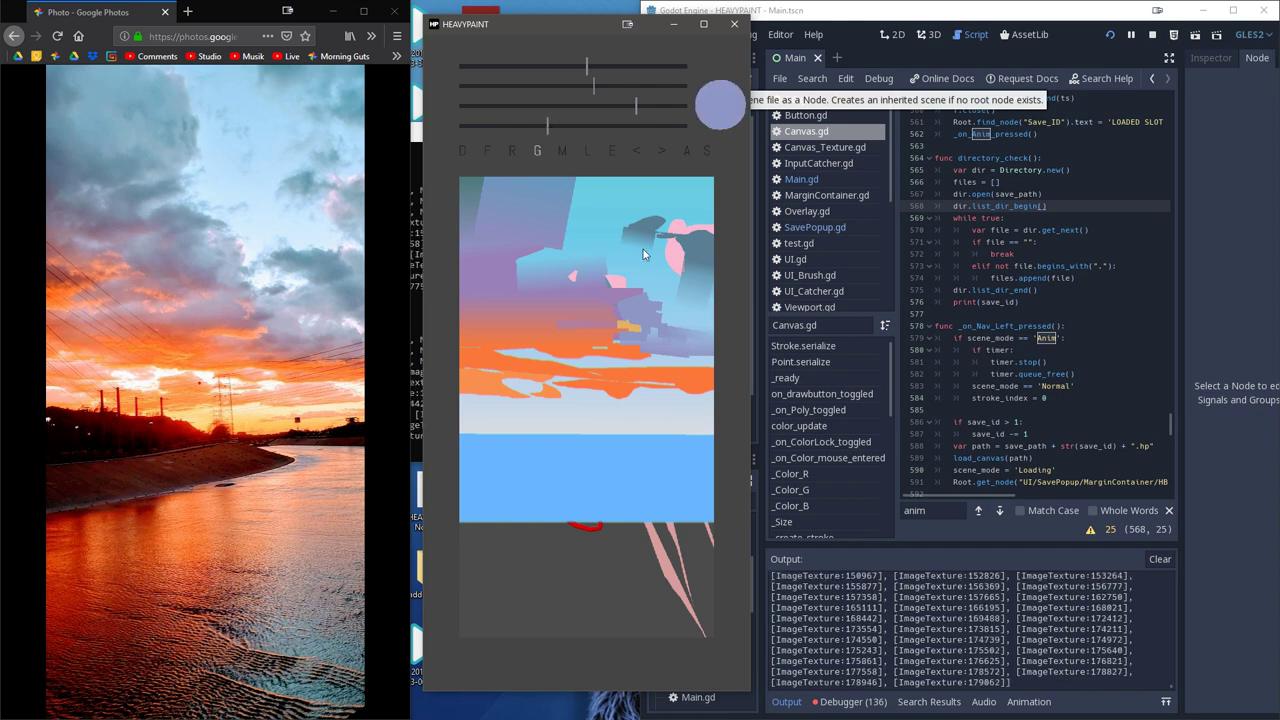
pyautogui.click(679, 336)
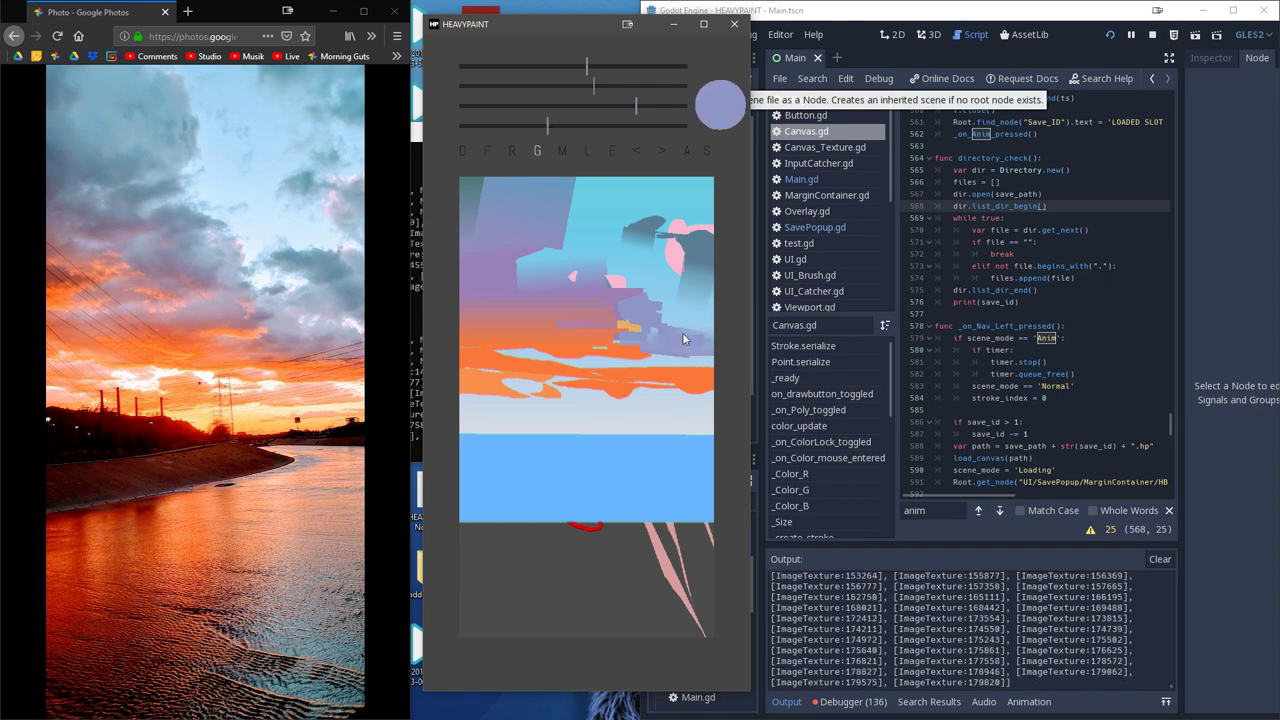
pyautogui.click(686, 323)
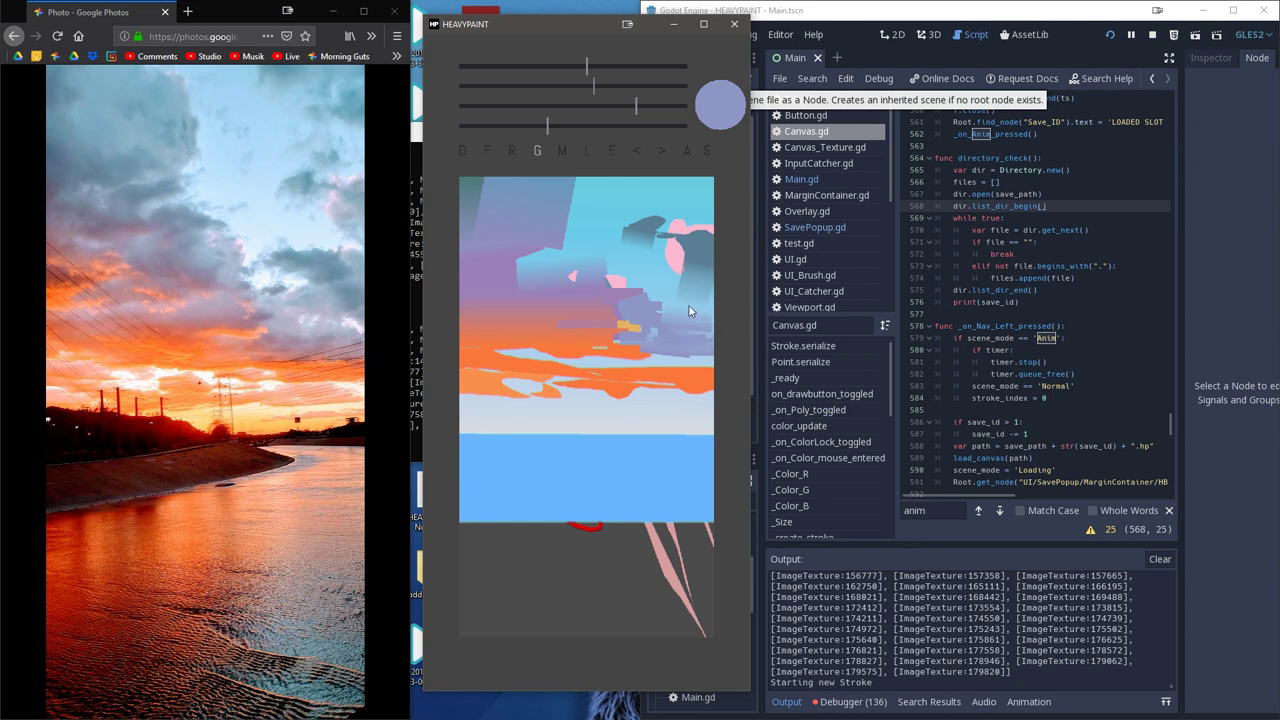
pyautogui.click(689, 308)
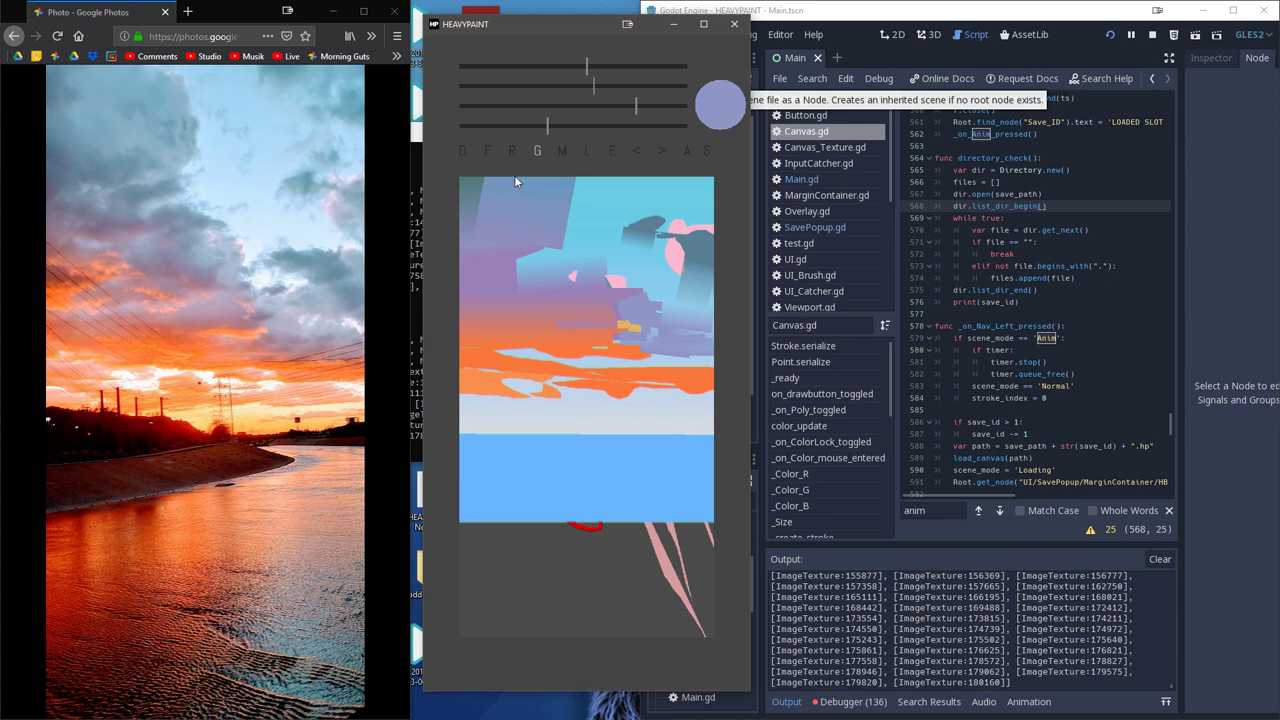
# - Sample the lighter orange and draw Fill cloud shapes across the pale sky below the orange clouds, down to the horizon
pyautogui.click(533, 151)
pyautogui.click(617, 151)
pyautogui.click(478, 387)
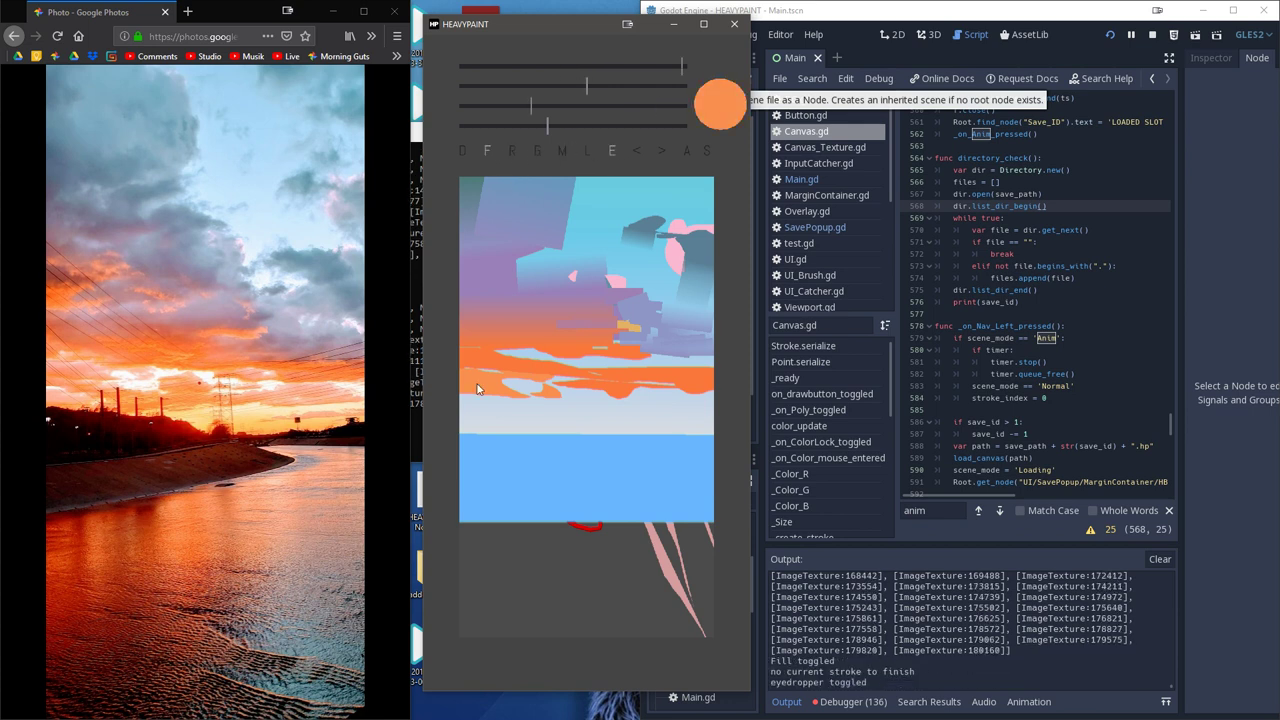
pyautogui.moveTo(470, 411)
pyautogui.mouseDown()
pyautogui.moveTo(541, 421)
pyautogui.moveTo(458, 418)
pyautogui.moveTo(491, 412)
pyautogui.moveTo(453, 399)
pyautogui.moveTo(566, 411)
pyautogui.moveTo(555, 413)
pyautogui.moveTo(610, 411)
pyautogui.mouseUp()
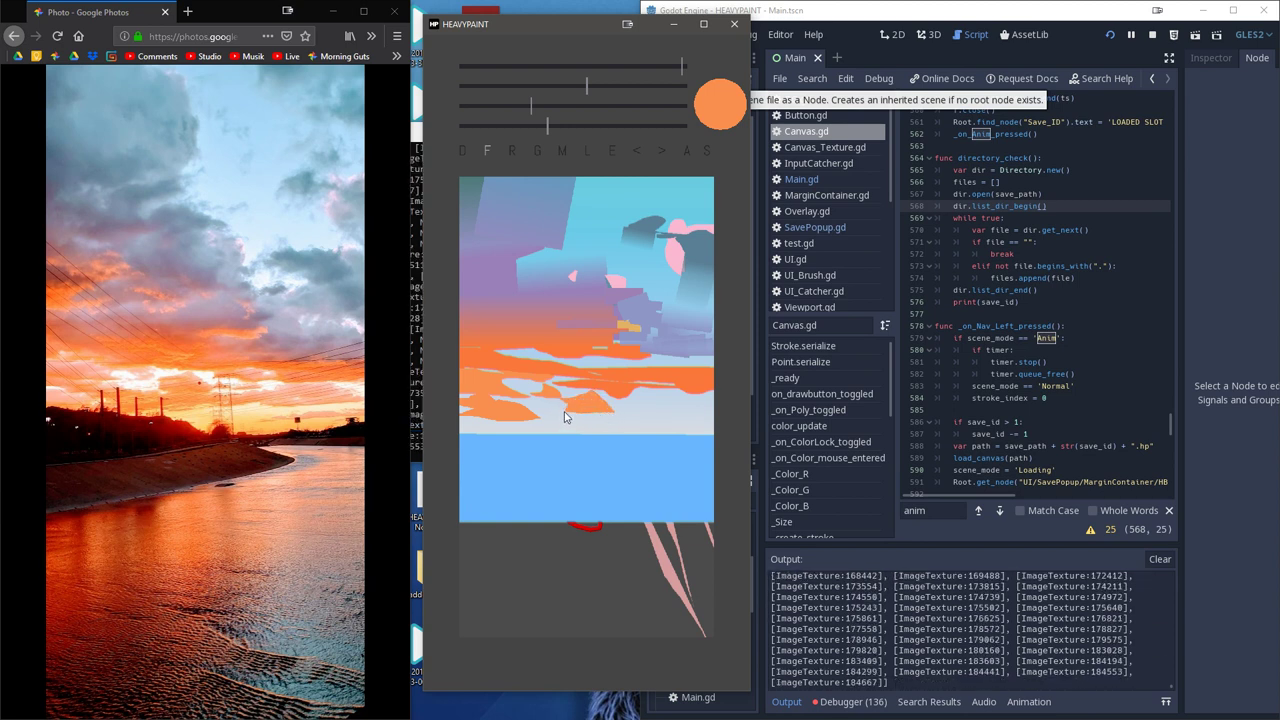
pyautogui.moveTo(584, 415)
pyautogui.mouseDown()
pyautogui.moveTo(562, 421)
pyautogui.moveTo(622, 422)
pyautogui.moveTo(579, 411)
pyautogui.moveTo(527, 431)
pyautogui.moveTo(471, 429)
pyautogui.moveTo(519, 418)
pyautogui.moveTo(495, 431)
pyautogui.moveTo(552, 431)
pyautogui.moveTo(482, 424)
pyautogui.moveTo(475, 432)
pyautogui.moveTo(495, 443)
pyautogui.mouseUp()
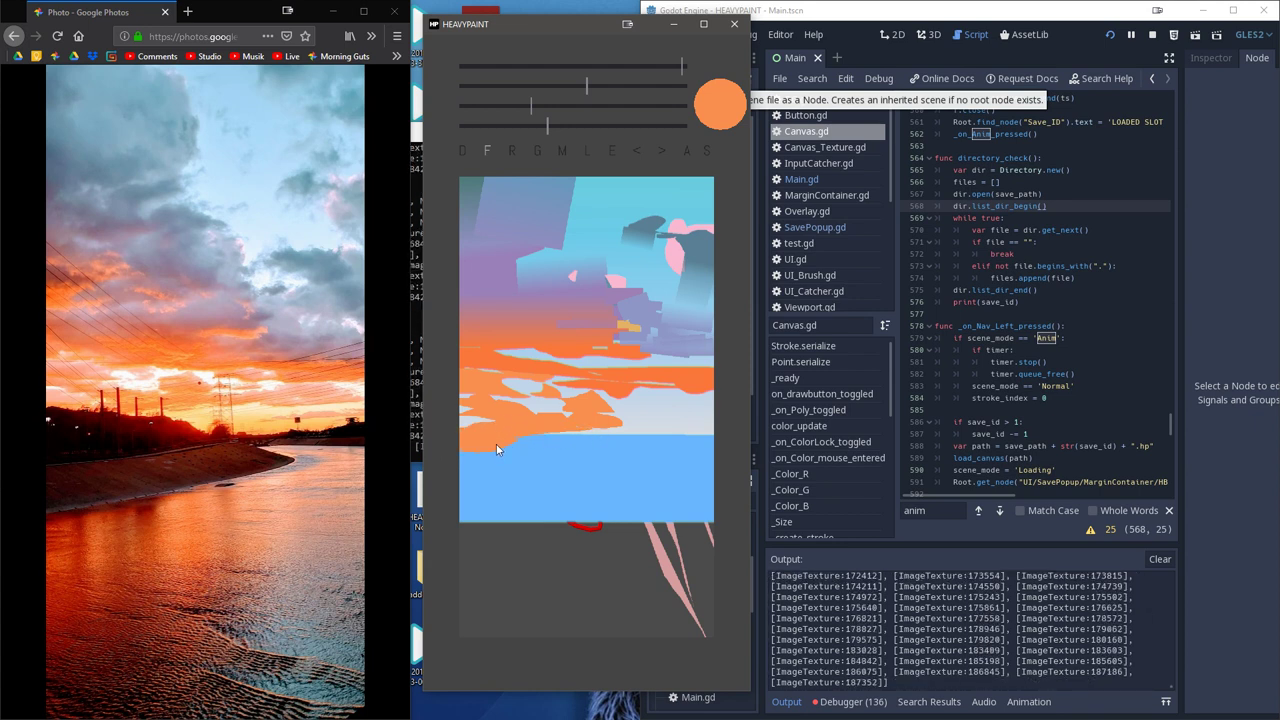
pyautogui.moveTo(597, 427)
pyautogui.mouseDown()
pyautogui.moveTo(665, 426)
pyautogui.moveTo(645, 421)
pyautogui.moveTo(713, 399)
pyautogui.moveTo(734, 439)
pyautogui.mouseUp()
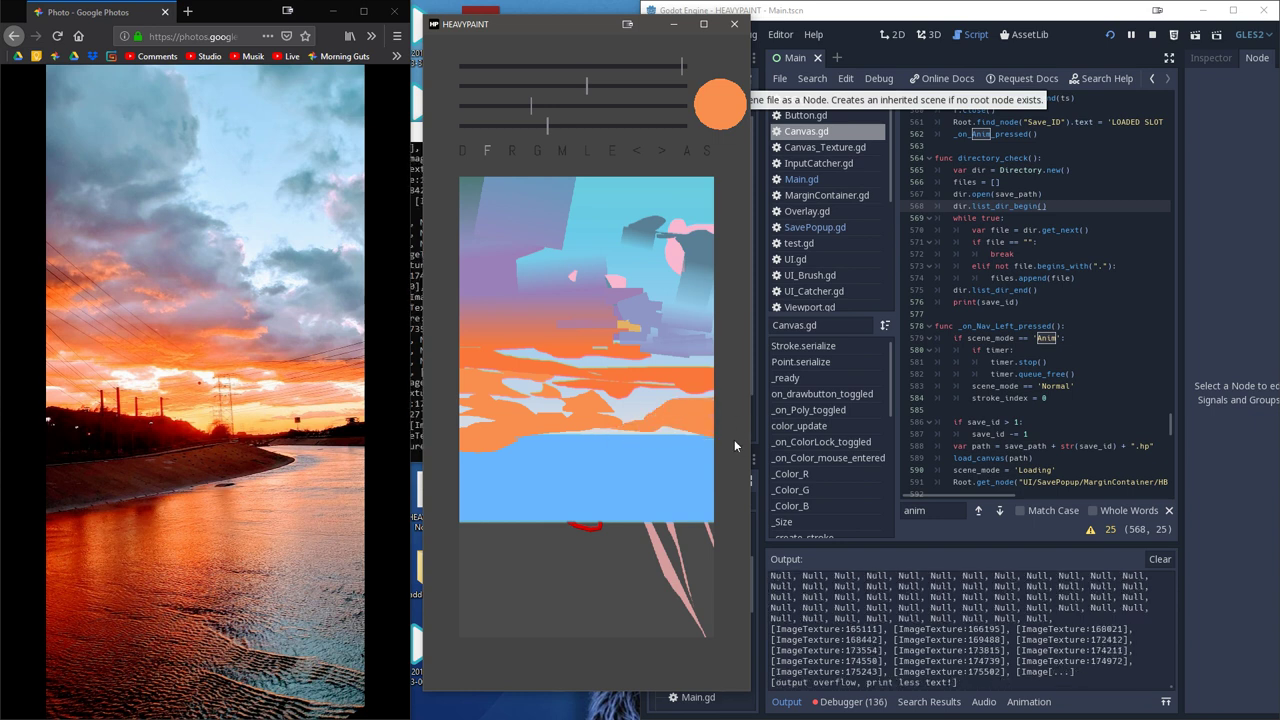
pyautogui.moveTo(652, 425)
pyautogui.mouseDown()
pyautogui.moveTo(705, 433)
pyautogui.moveTo(637, 438)
pyautogui.mouseUp()
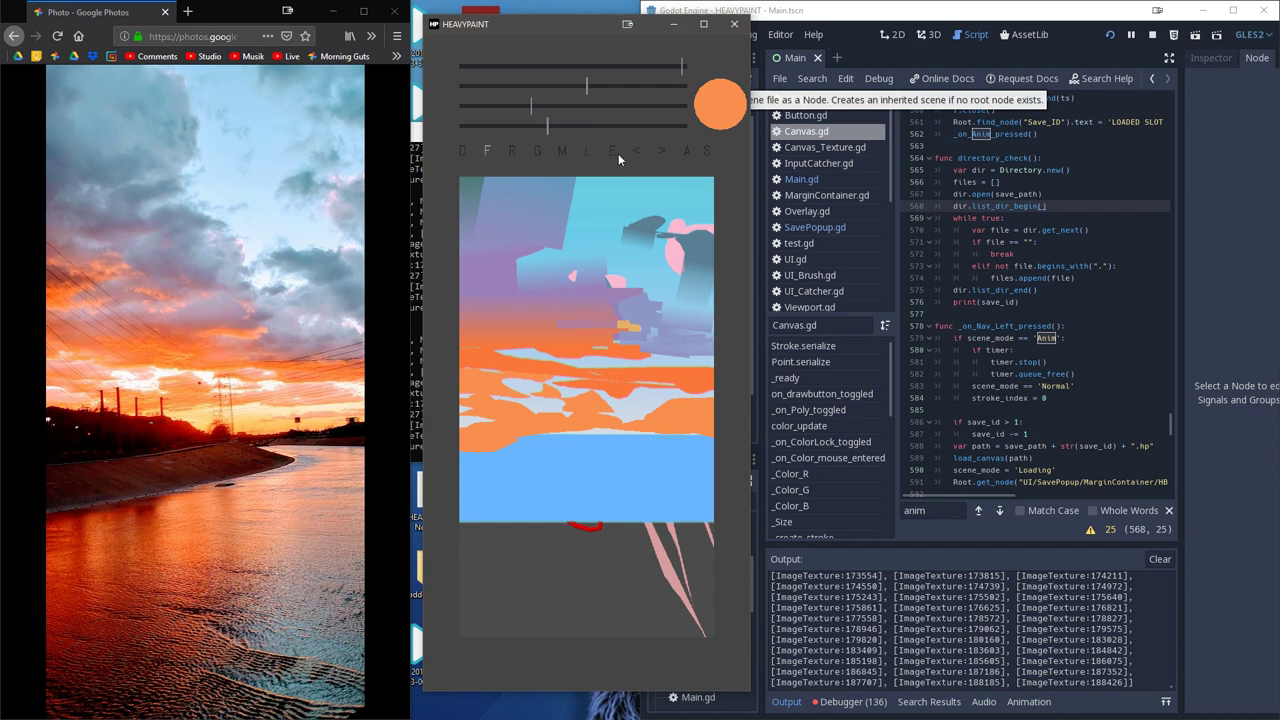
# - Sample the pale grey at the horizon and lay a downward-fading Gradient stroke into the middle of the blue water
pyautogui.click(618, 157)
pyautogui.click(600, 434)
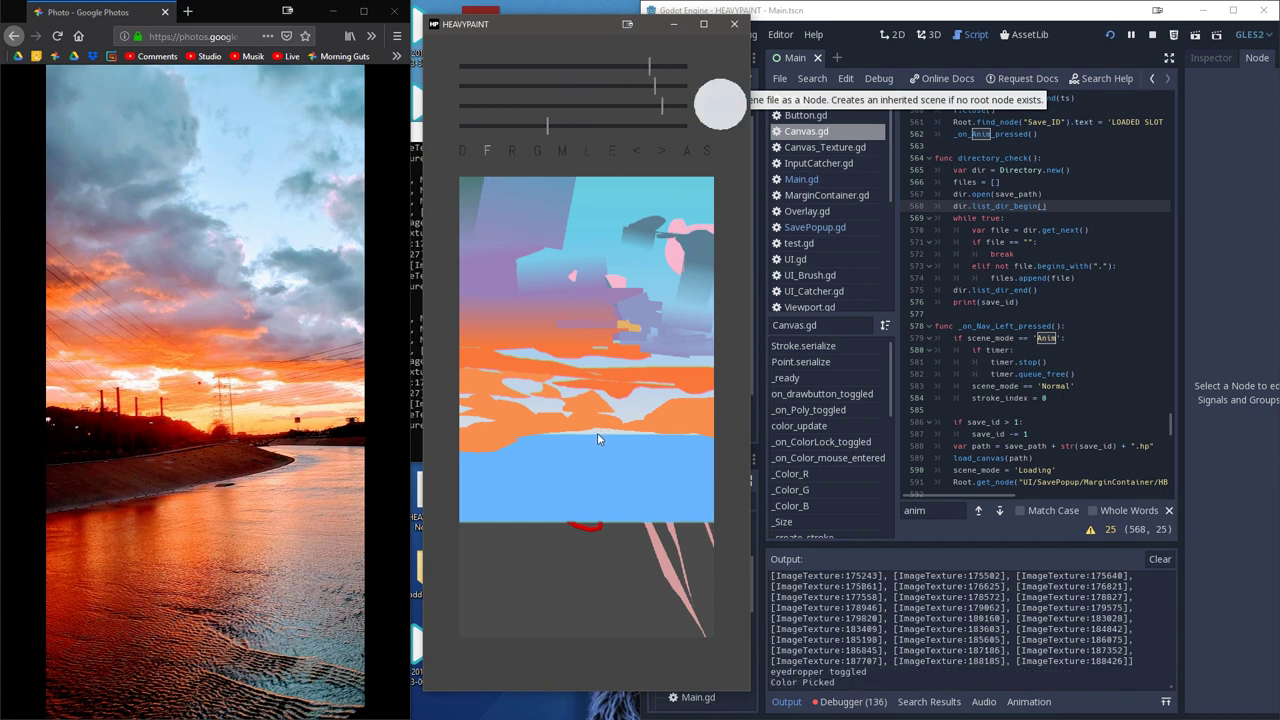
pyautogui.click(535, 151)
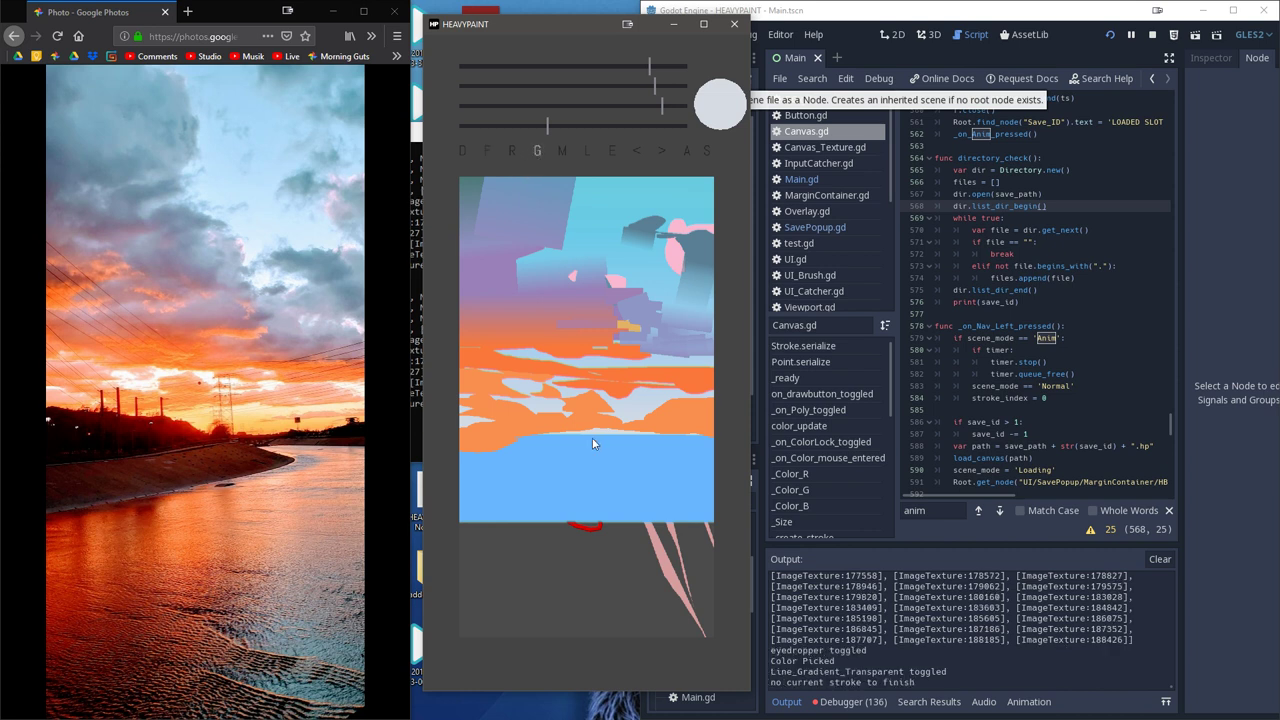
pyautogui.click(594, 431)
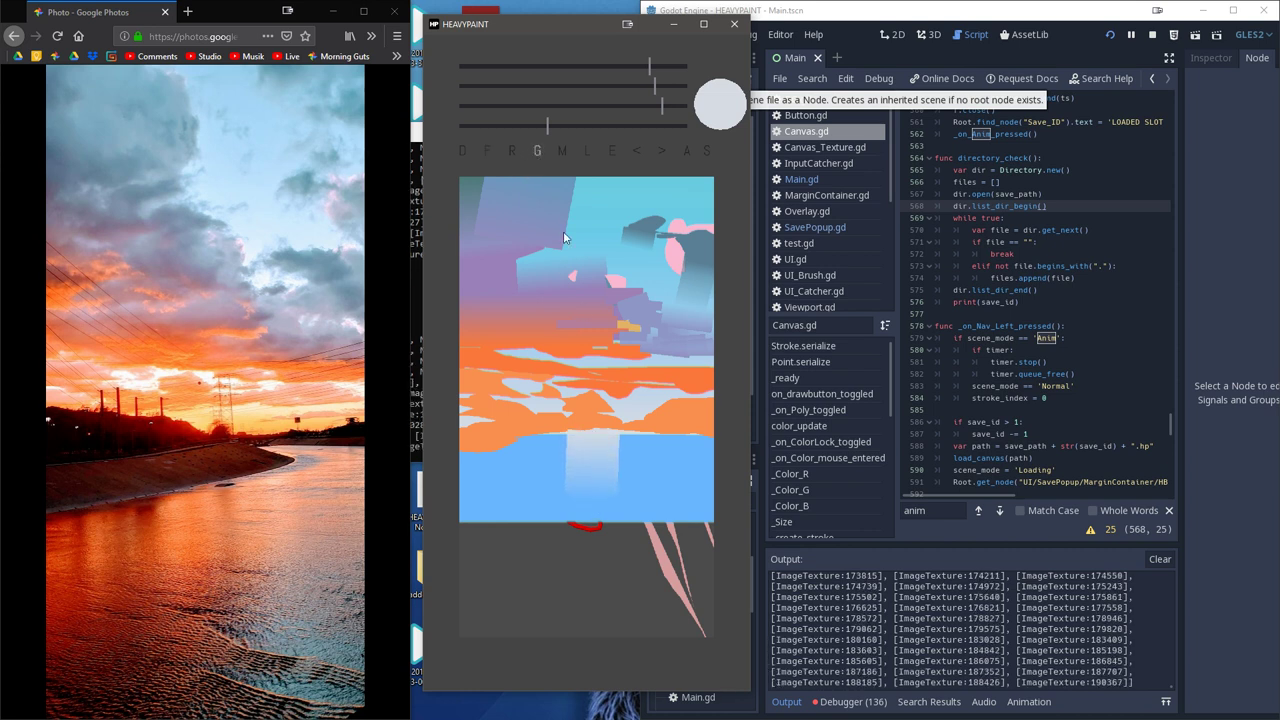
# - Enlarge the brush almost to maximum and spread the pale gradient across the water, adding a thin strip along the canvas's lower edge
pyautogui.moveTo(548, 125); pyautogui.dragTo(684, 125)
pyautogui.moveTo(590, 448); pyautogui.dragTo(591, 493)
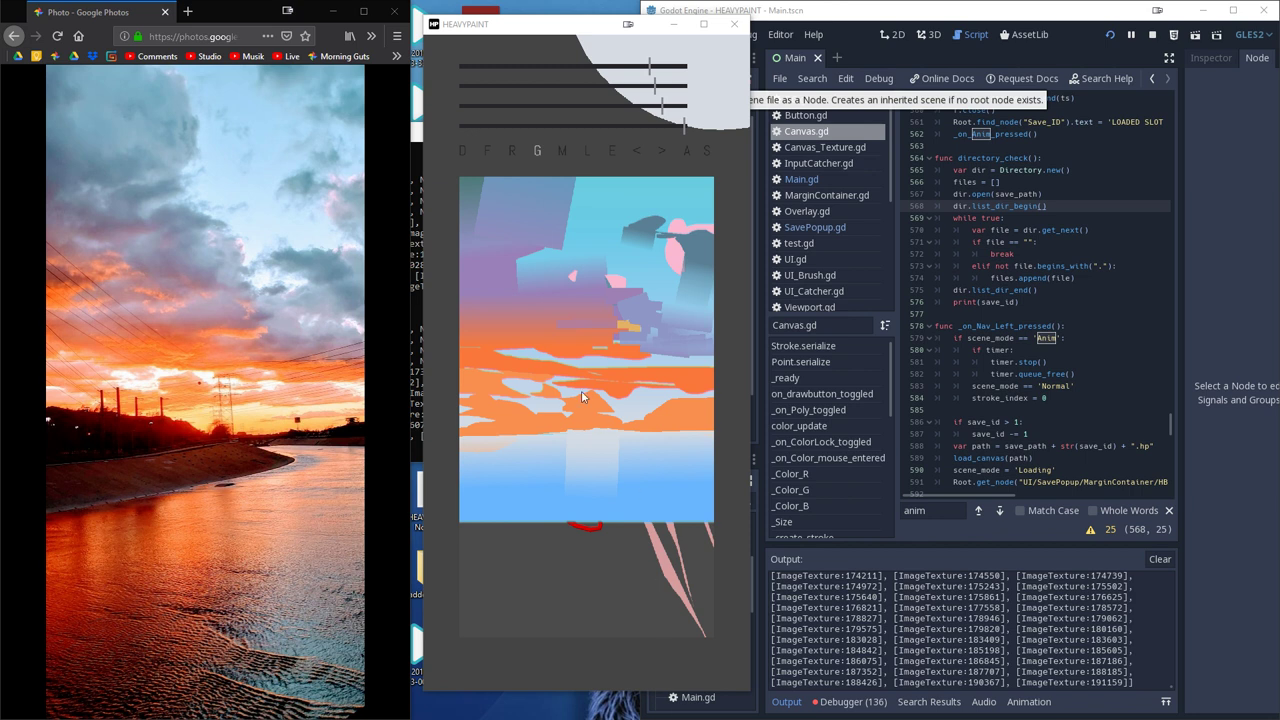
pyautogui.click(571, 464)
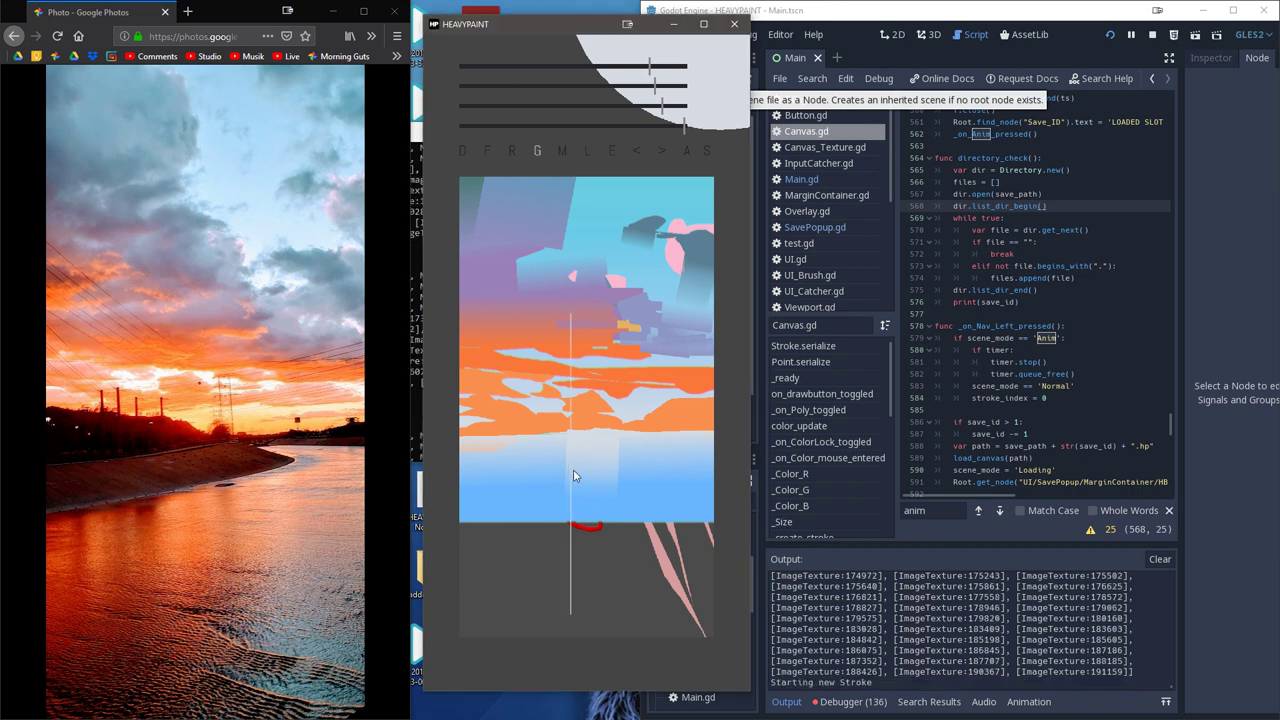
pyautogui.click(636, 150)
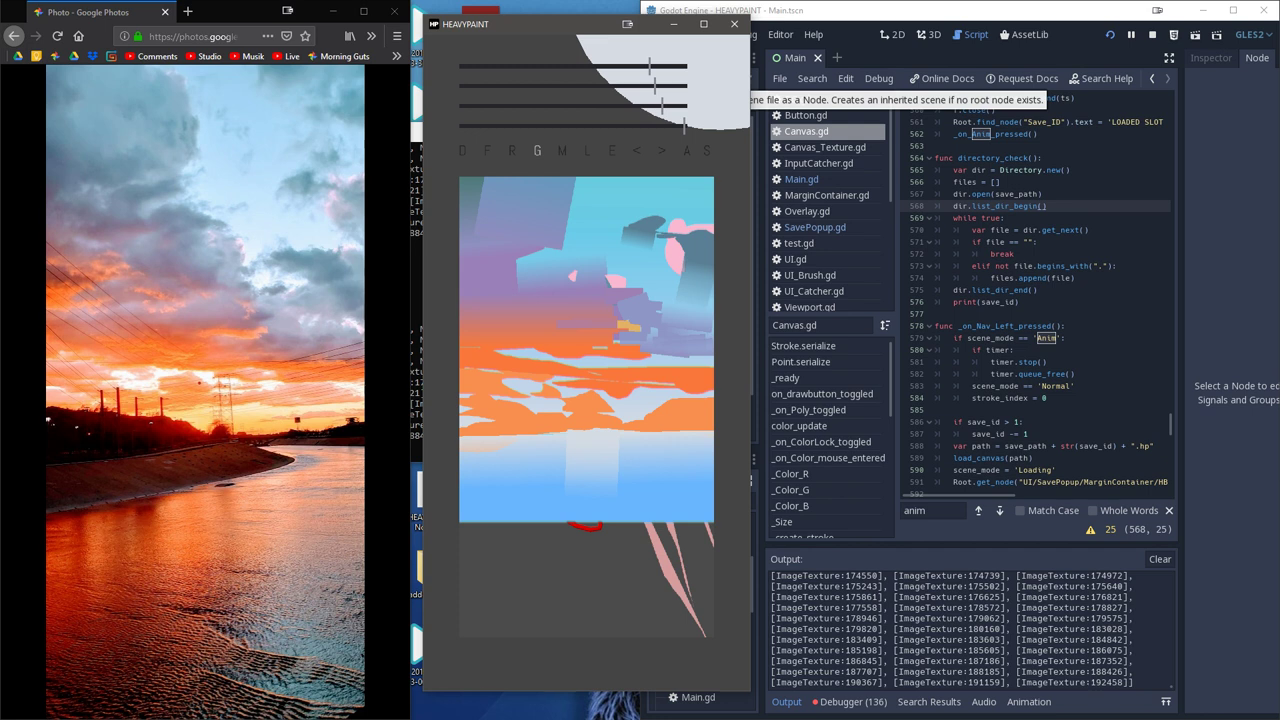
pyautogui.click(199, 383)
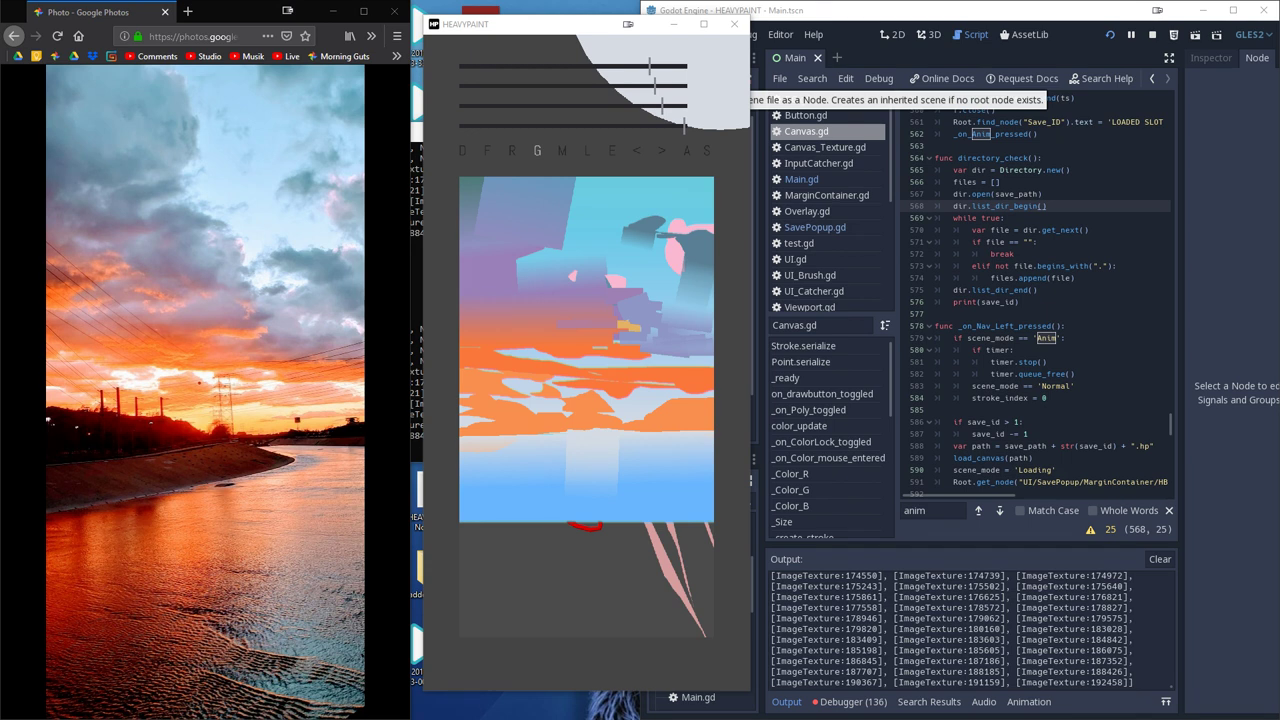
pyautogui.click(586, 520)
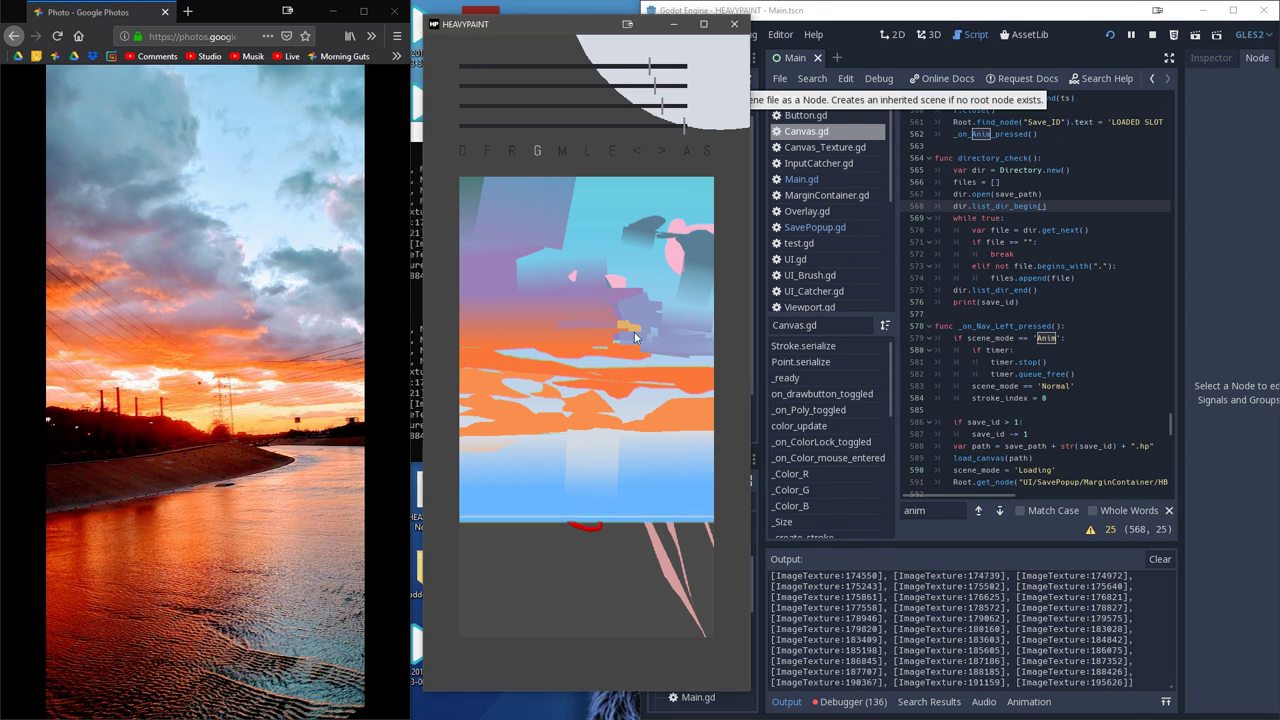
# - Mix a bright orange and sweep large upward-fading Gradient strokes over the water and into the lower sky
pyautogui.moveTo(162, 523)
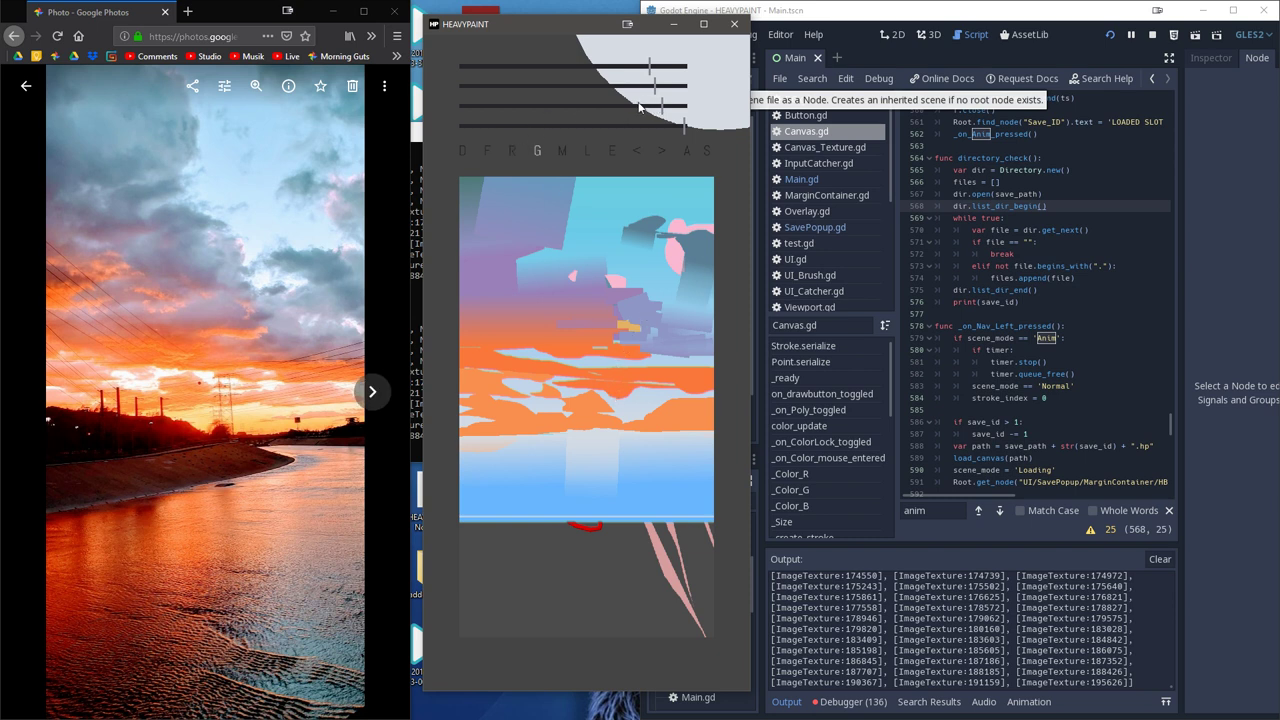
pyautogui.moveTo(638, 104); pyautogui.dragTo(551, 104)
pyautogui.moveTo(657, 67)
pyautogui.mouseDown()
pyautogui.moveTo(684, 69)
pyautogui.moveTo(651, 87)
pyautogui.mouseUp()
pyautogui.moveTo(551, 104); pyautogui.dragTo(483, 100)
pyautogui.moveTo(651, 86); pyautogui.dragTo(586, 86)
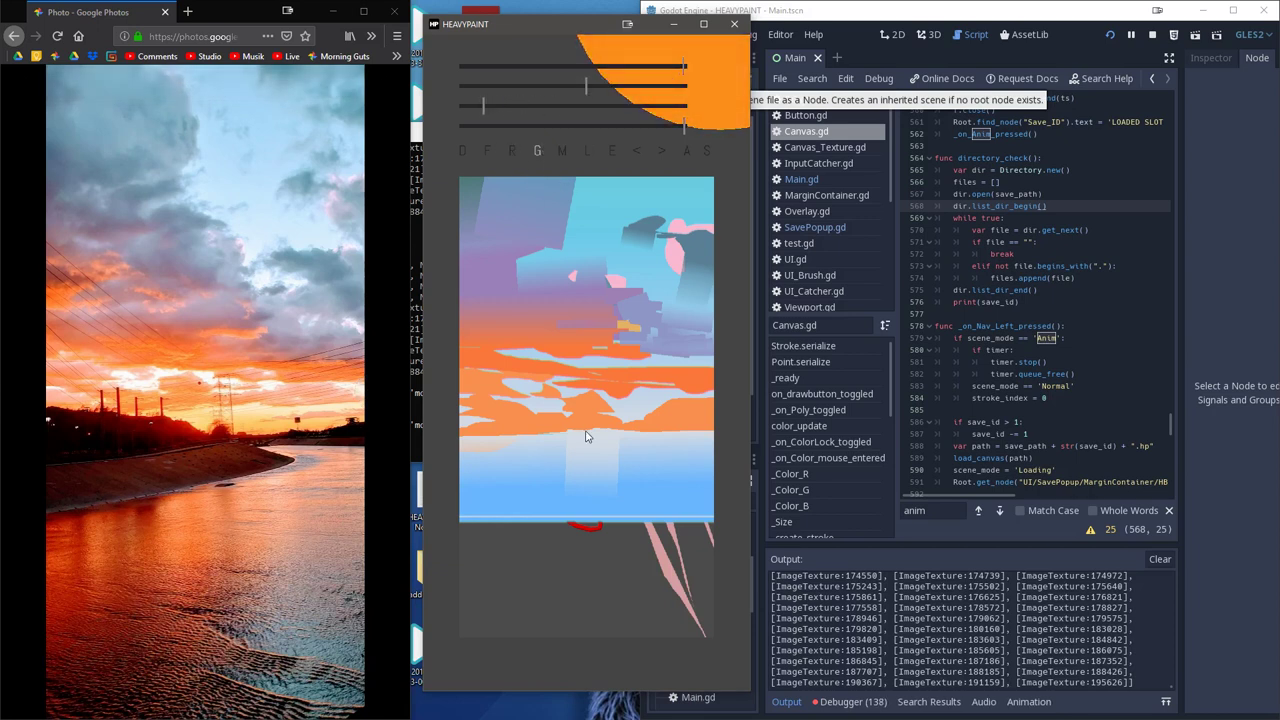
pyautogui.moveTo(584, 520); pyautogui.dragTo(575, 441)
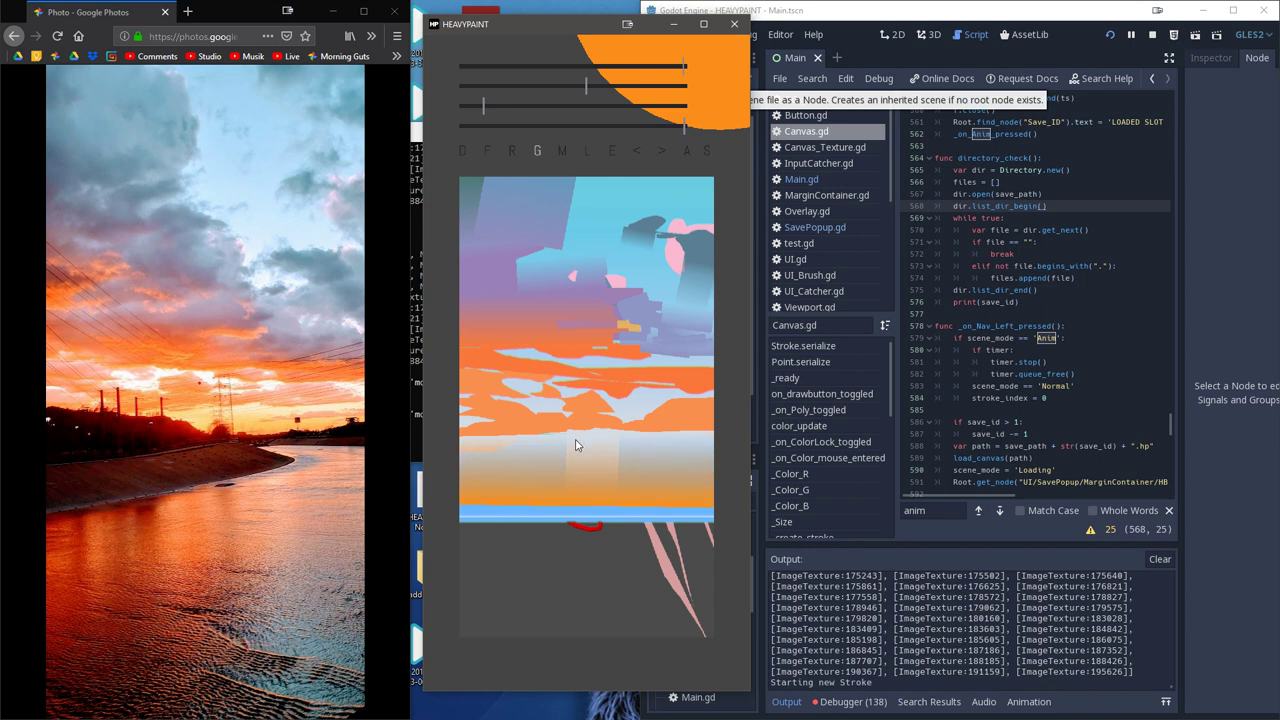
pyautogui.moveTo(576, 444); pyautogui.dragTo(575, 391)
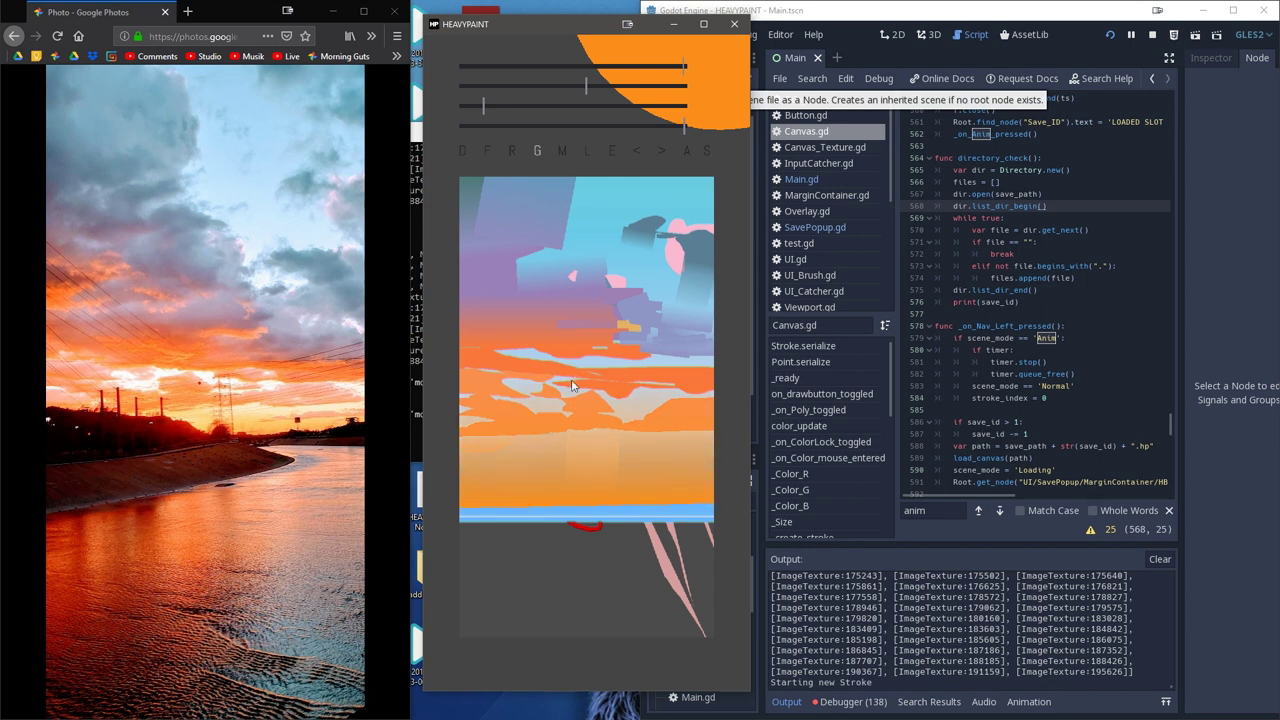
pyautogui.moveTo(573, 376)
pyautogui.mouseDown()
pyautogui.moveTo(587, 494)
pyautogui.moveTo(584, 414)
pyautogui.mouseUp()
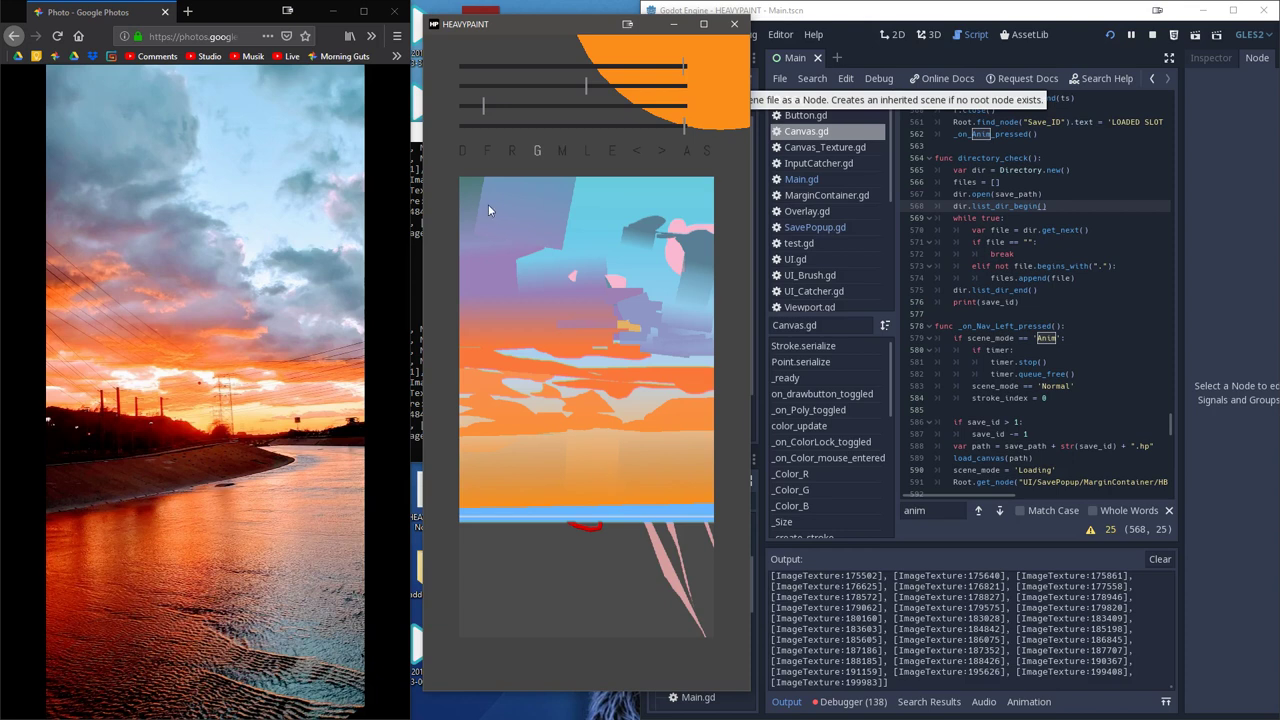
# - Switch to Fill mode and save the painting
pyautogui.click(488, 151)
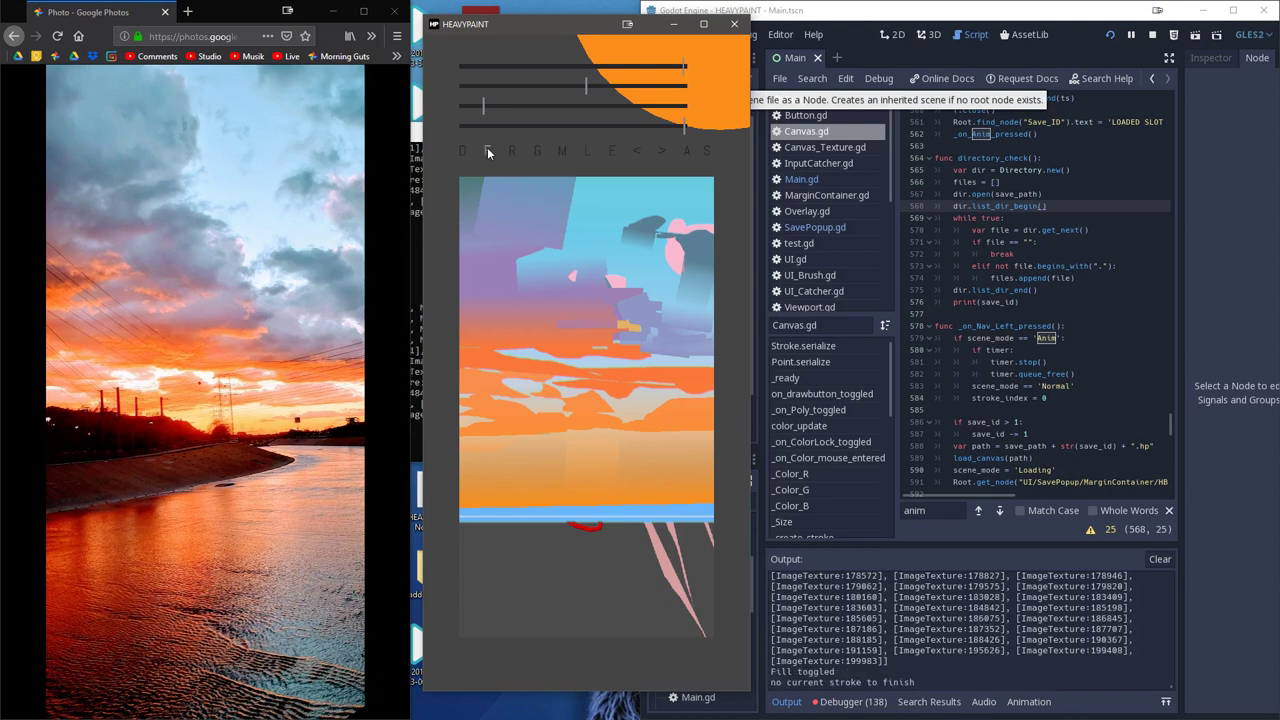
pyautogui.click(708, 151)
pyautogui.click(438, 118)
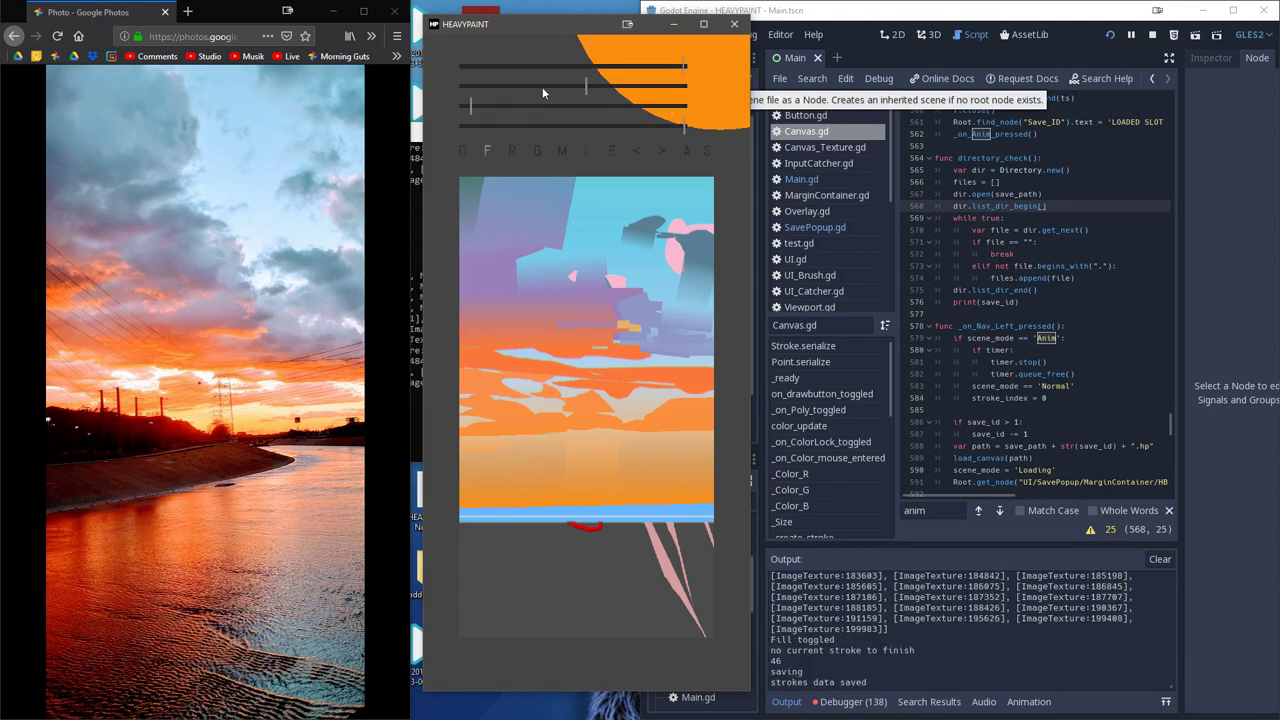
# - Mix a dark brown and draw Fill hill silhouettes along the horizon, tallest at the canvas's left edge and tapering across the width
pyautogui.moveTo(542, 87); pyautogui.dragTo(494, 84)
pyautogui.click(486, 85)
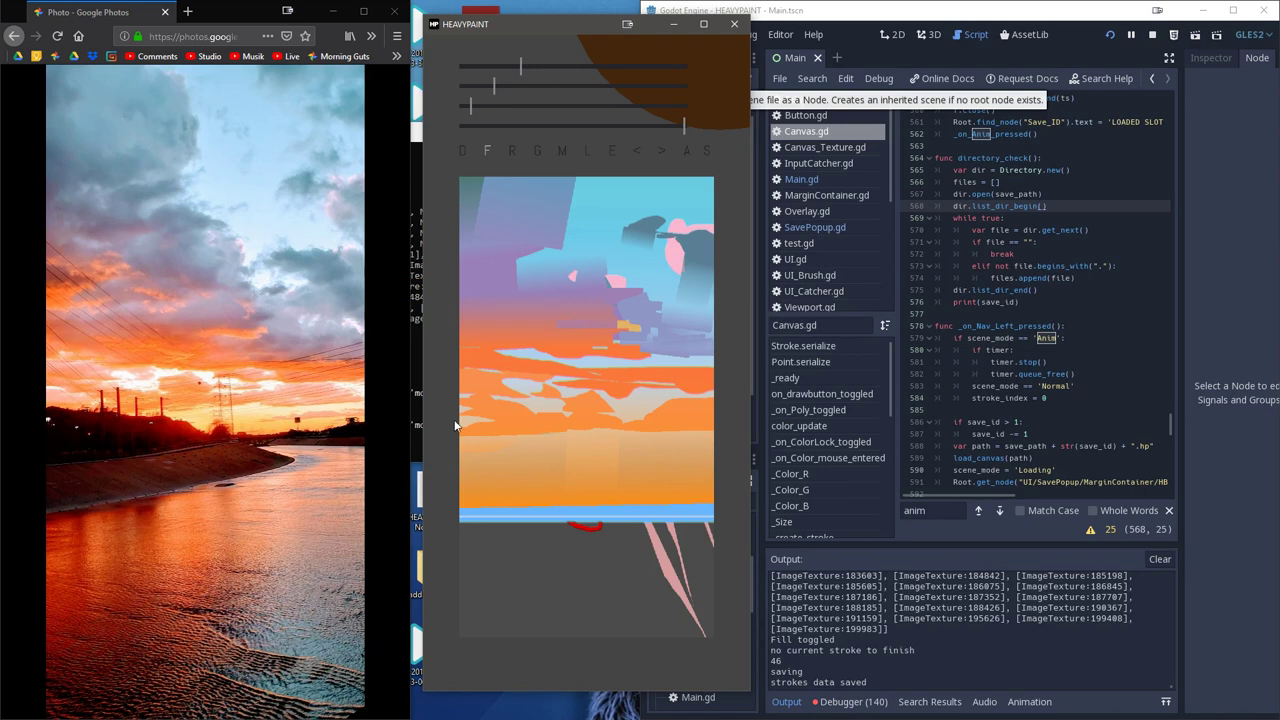
pyautogui.moveTo(454, 417)
pyautogui.mouseDown()
pyautogui.moveTo(549, 443)
pyautogui.moveTo(448, 457)
pyautogui.mouseUp()
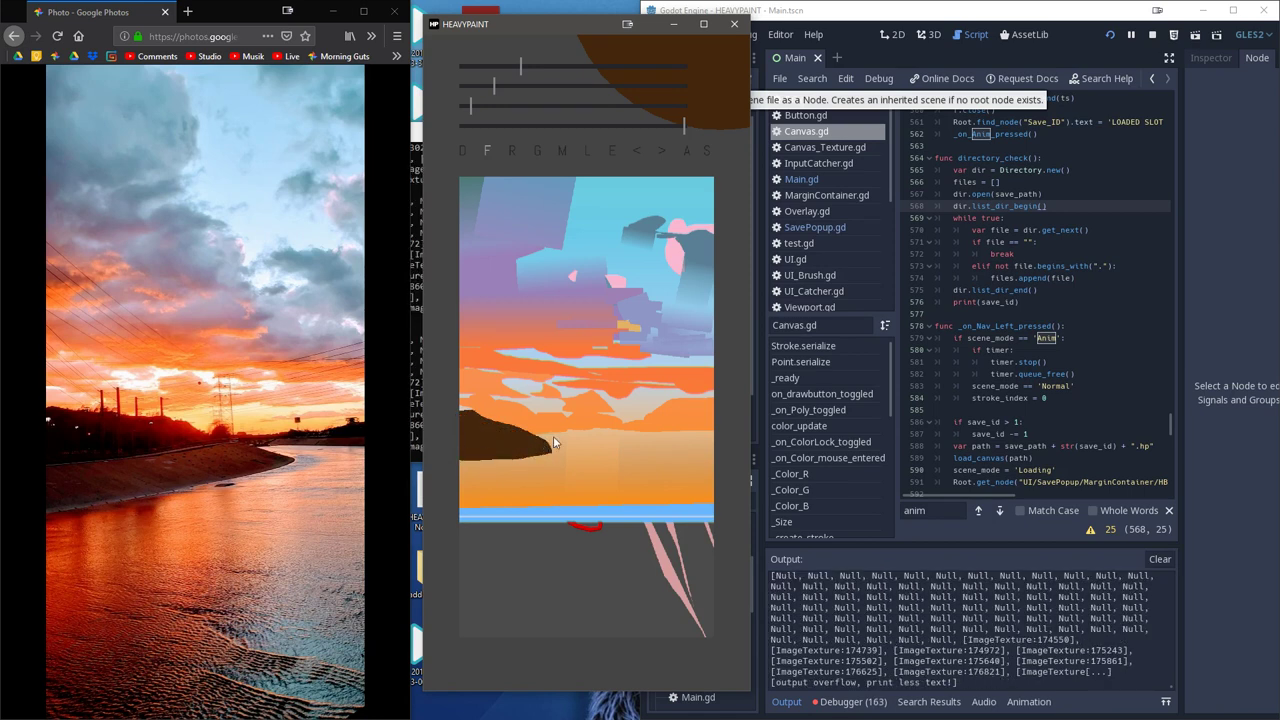
pyautogui.moveTo(543, 435)
pyautogui.mouseDown()
pyautogui.moveTo(645, 448)
pyautogui.moveTo(507, 453)
pyautogui.mouseUp()
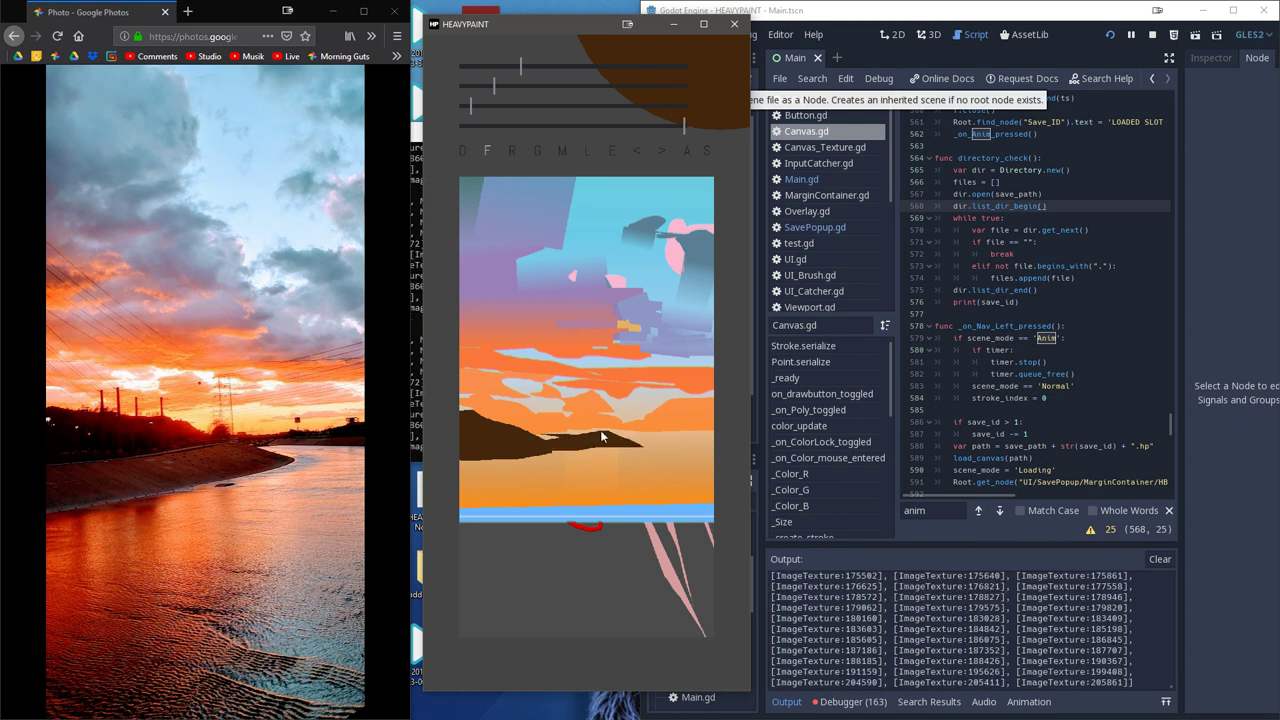
pyautogui.moveTo(601, 434)
pyautogui.mouseDown()
pyautogui.moveTo(477, 444)
pyautogui.moveTo(455, 460)
pyautogui.moveTo(579, 469)
pyautogui.moveTo(638, 449)
pyautogui.moveTo(571, 462)
pyautogui.moveTo(636, 432)
pyautogui.mouseUp()
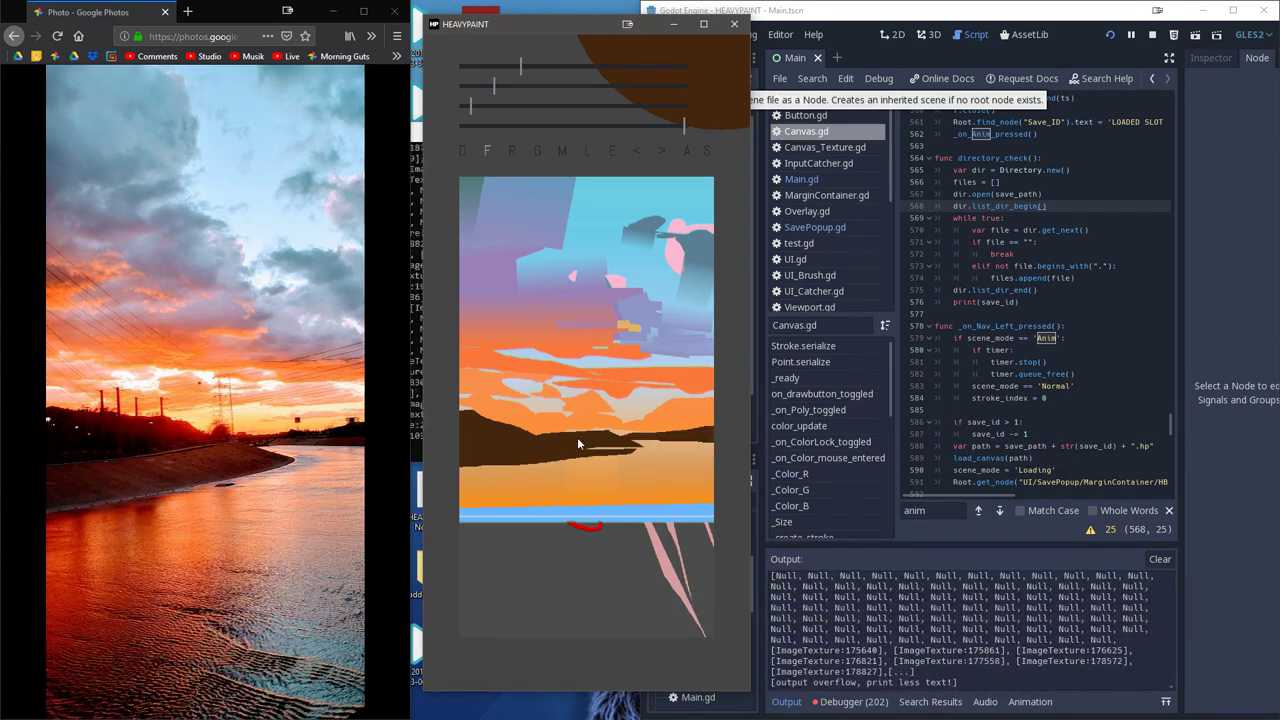
# - Mix a pale lavender-blue and draw a very thin vertical Fill sliver in the water below the far shore
pyautogui.click(518, 85)
pyautogui.moveTo(518, 85); pyautogui.dragTo(528, 81)
pyautogui.click(592, 106)
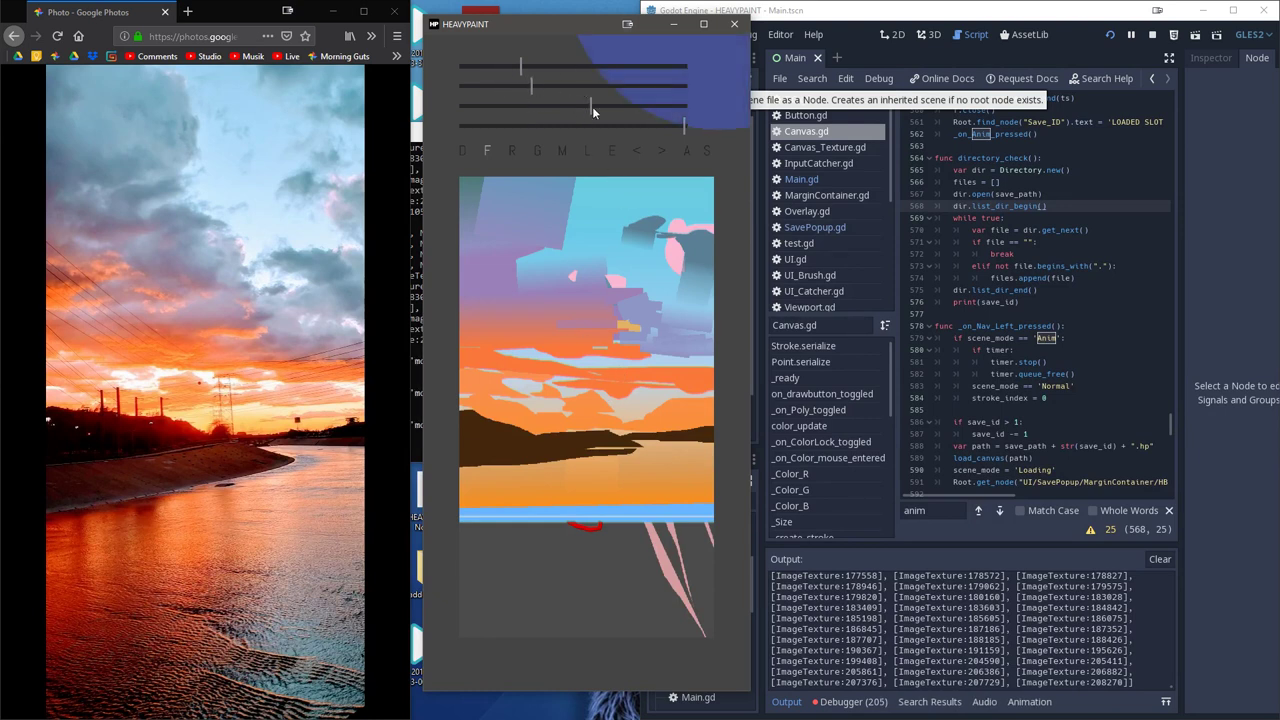
pyautogui.click(618, 85)
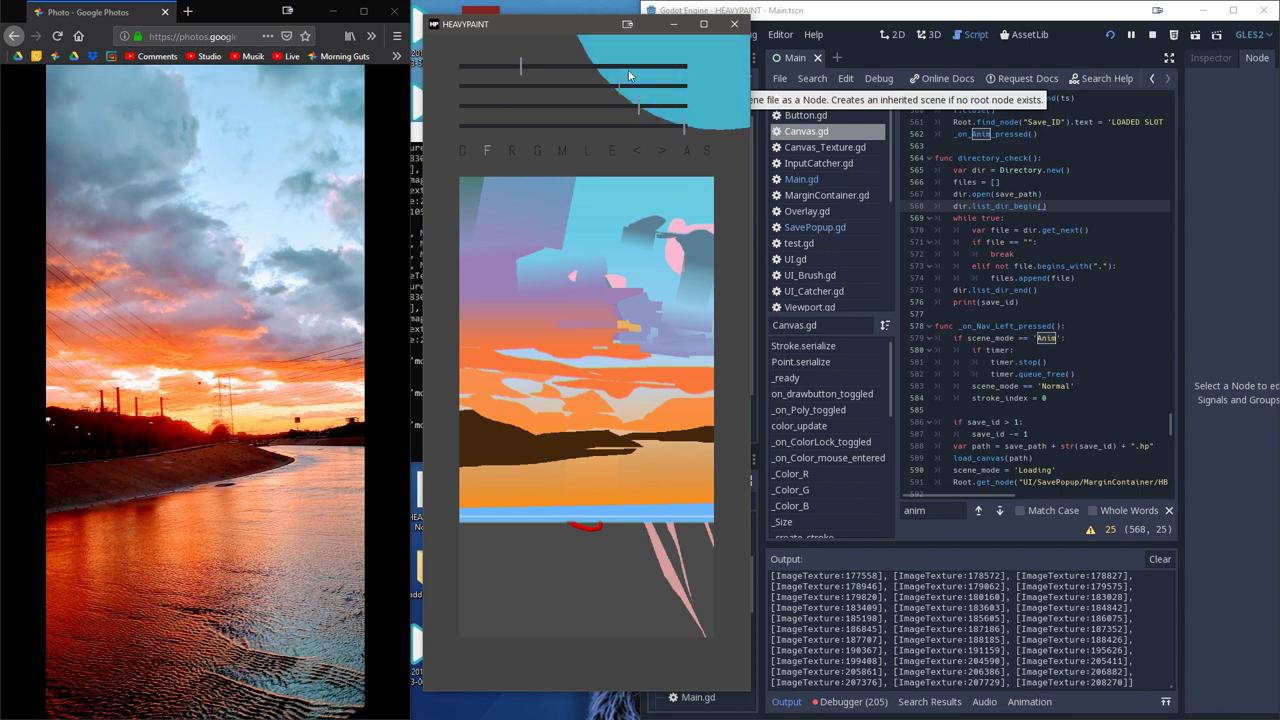
pyautogui.click(621, 66)
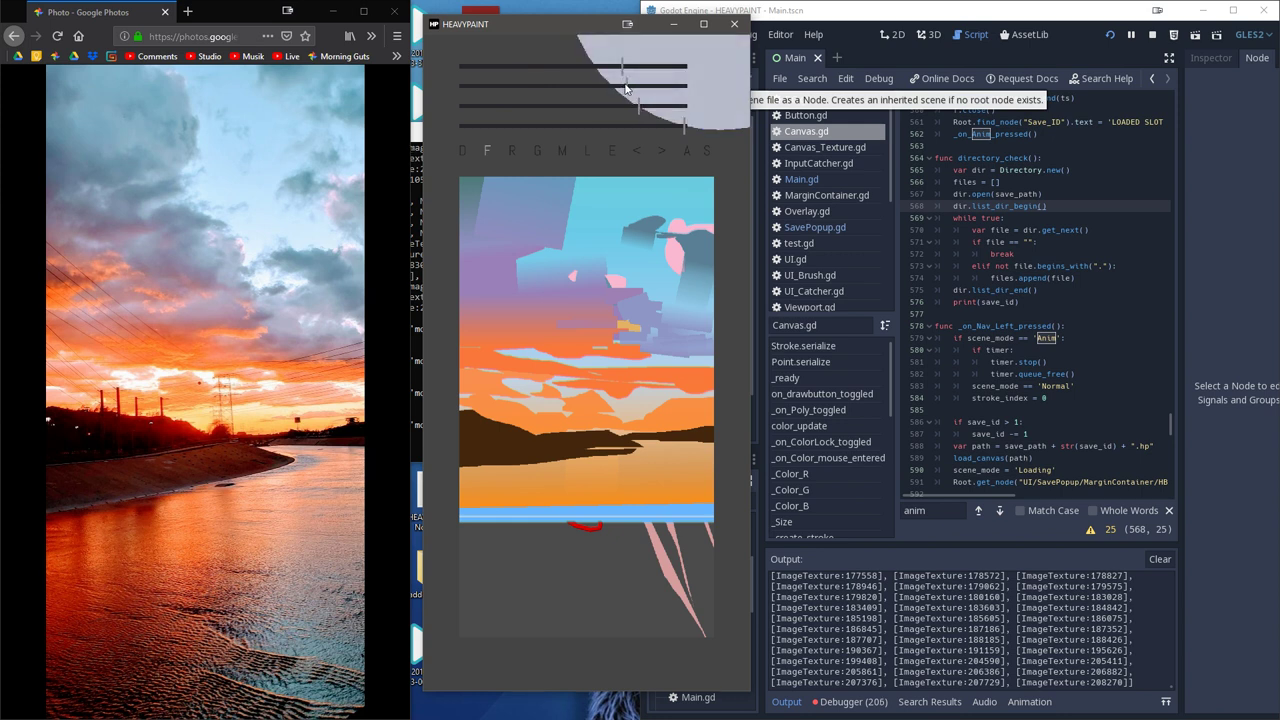
pyautogui.click(607, 86)
pyautogui.click(601, 68)
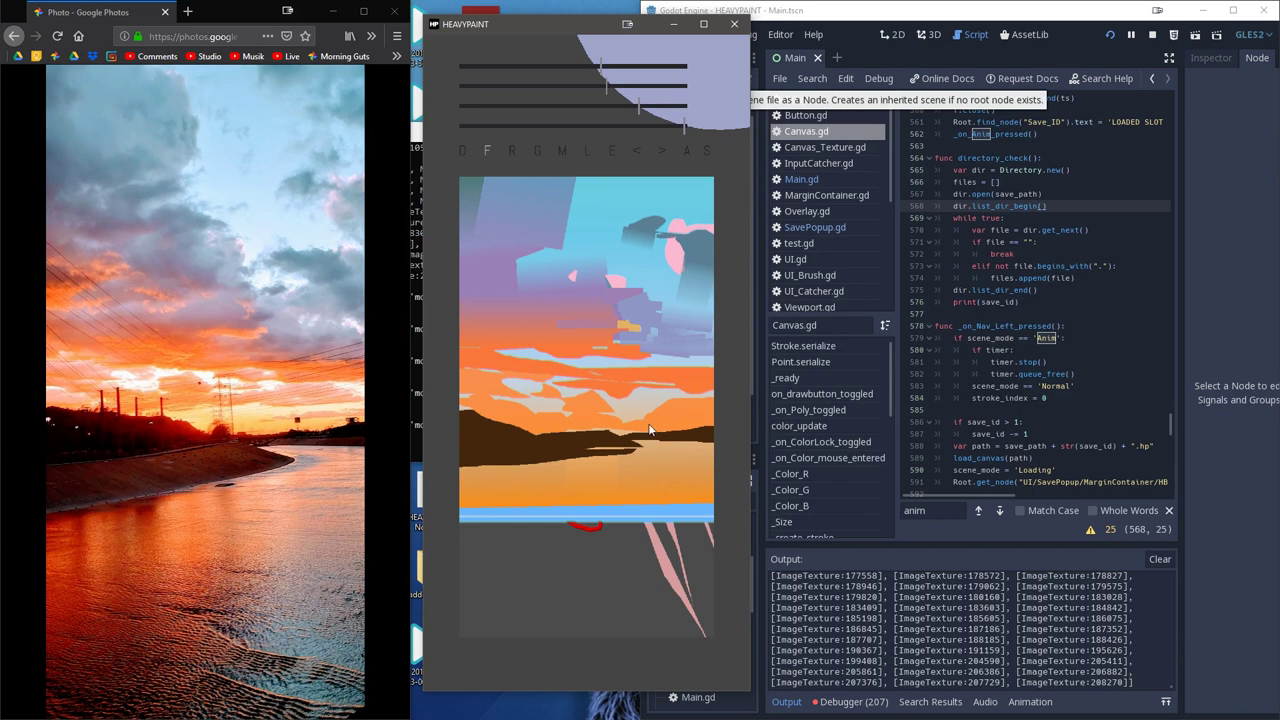
pyautogui.moveTo(645, 446); pyautogui.dragTo(649, 487)
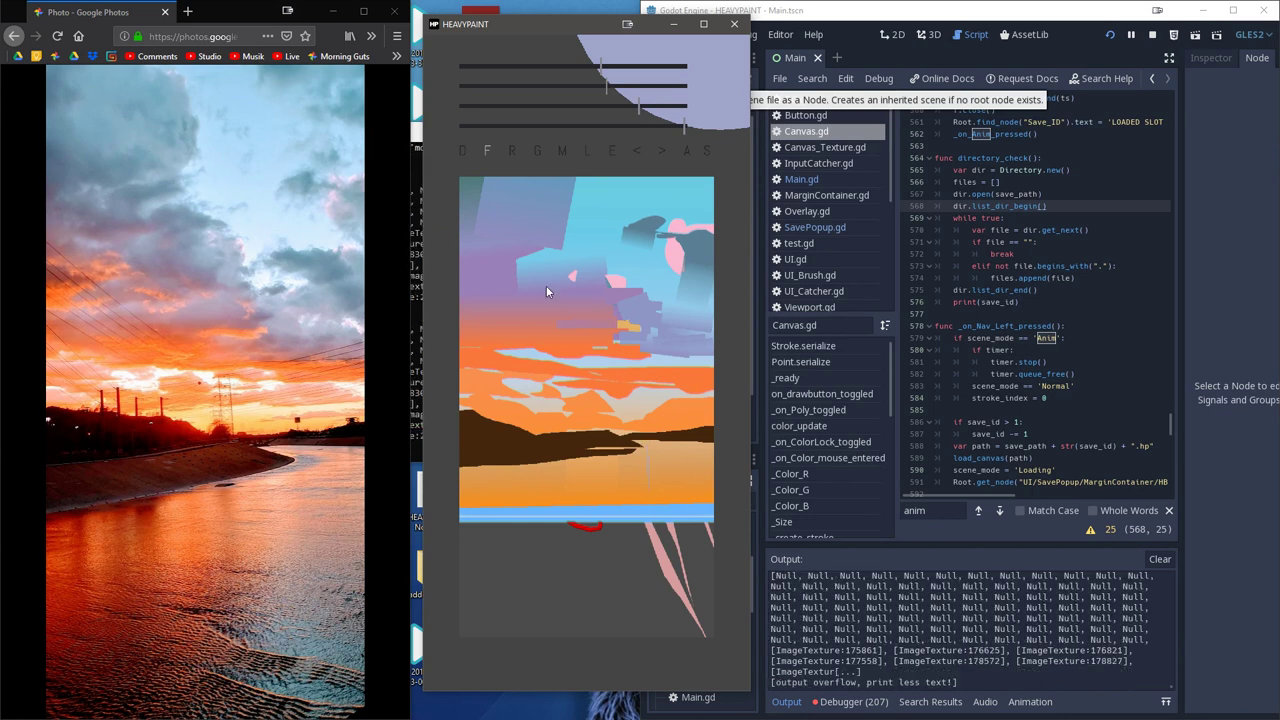
# - Cover the water down to the canvas's lower edge with overlapping lavender Rect blocks, leaving an orange strip beneath the left hills
pyautogui.click(514, 153)
pyautogui.moveTo(630, 440)
pyautogui.mouseDown()
pyautogui.moveTo(738, 504)
pyautogui.moveTo(752, 554)
pyautogui.moveTo(748, 642)
pyautogui.mouseUp()
pyautogui.moveTo(654, 480); pyautogui.dragTo(429, 689)
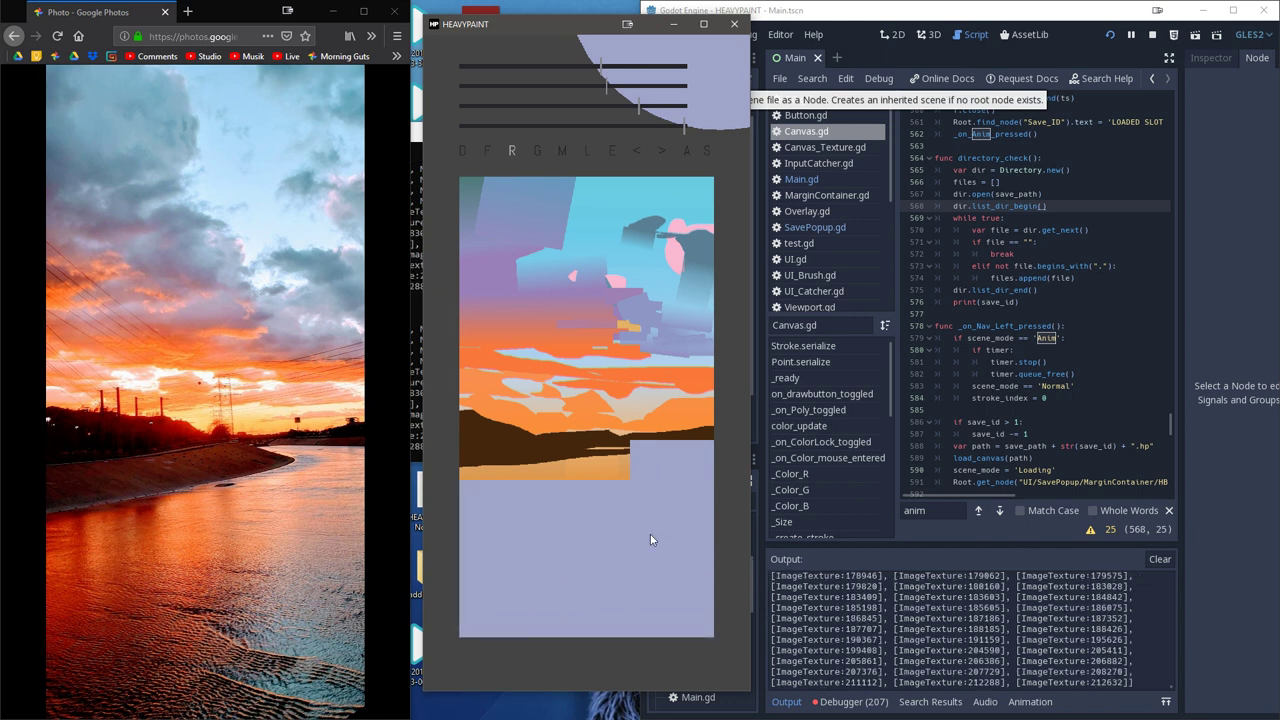
pyautogui.moveTo(637, 463)
pyautogui.mouseDown()
pyautogui.moveTo(493, 495)
pyautogui.moveTo(541, 502)
pyautogui.mouseUp()
# - Switch to Line with a medium brush and slant the lavender water's upper-left edge with a rising stroke, undoing the first attempt
pyautogui.click(539, 150)
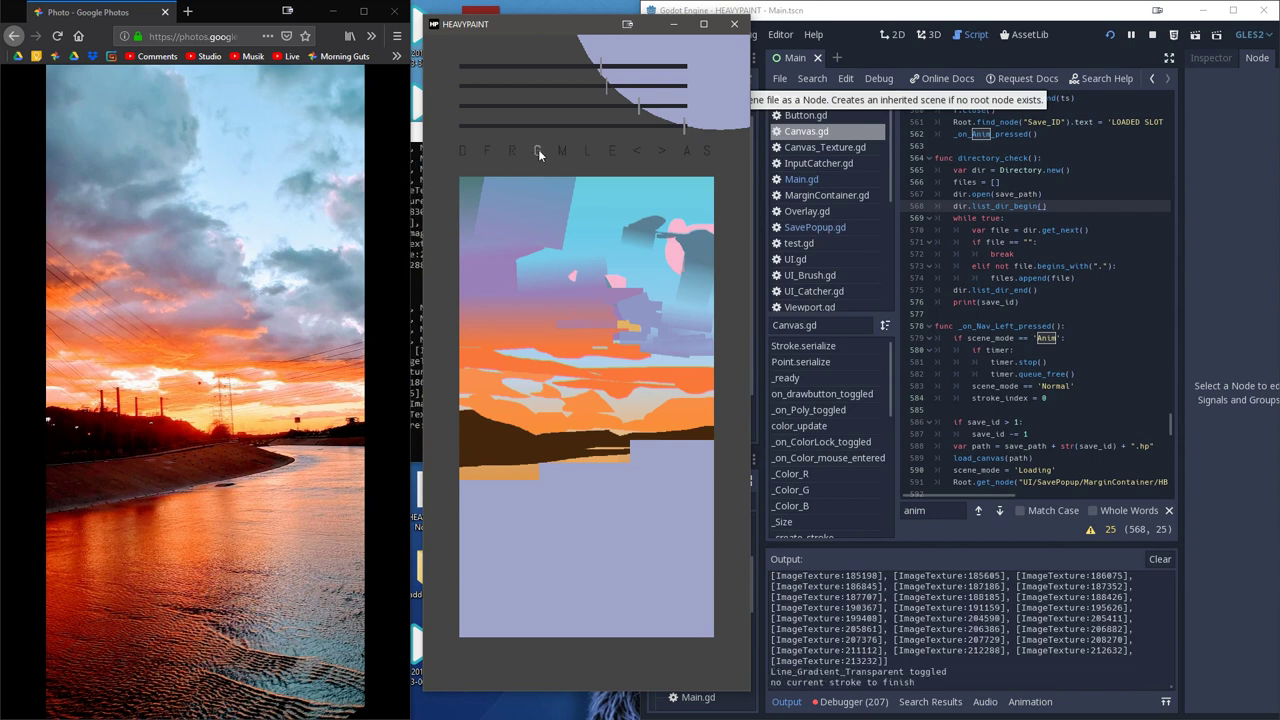
pyautogui.click(512, 148)
pyautogui.click(536, 148)
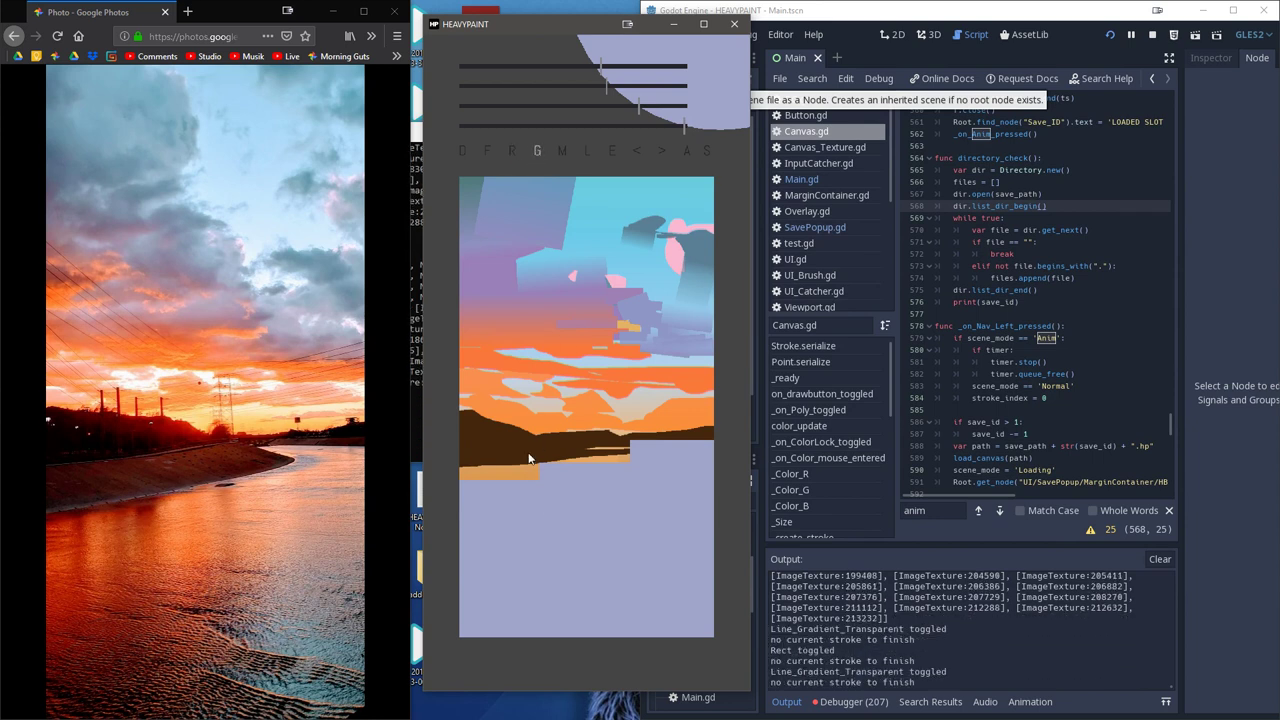
pyautogui.click(585, 150)
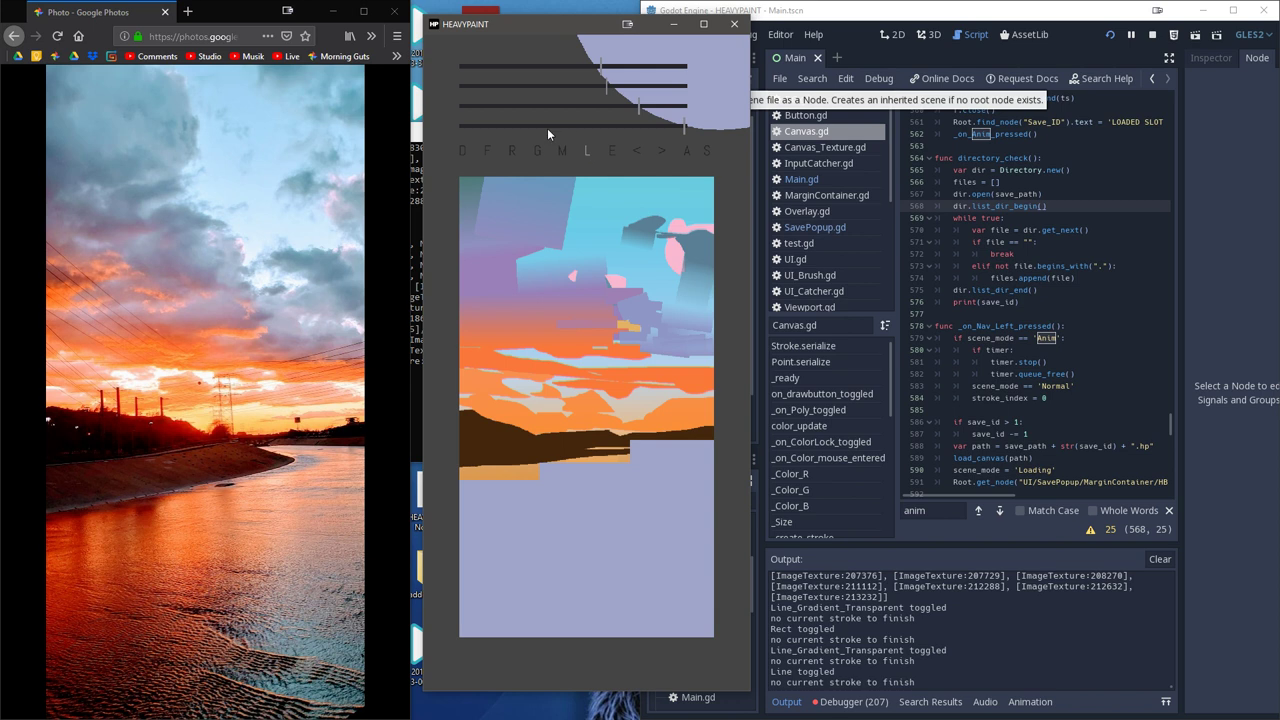
pyautogui.moveTo(547, 127); pyautogui.dragTo(531, 126)
pyautogui.moveTo(459, 475); pyautogui.dragTo(642, 468)
pyautogui.click(637, 152)
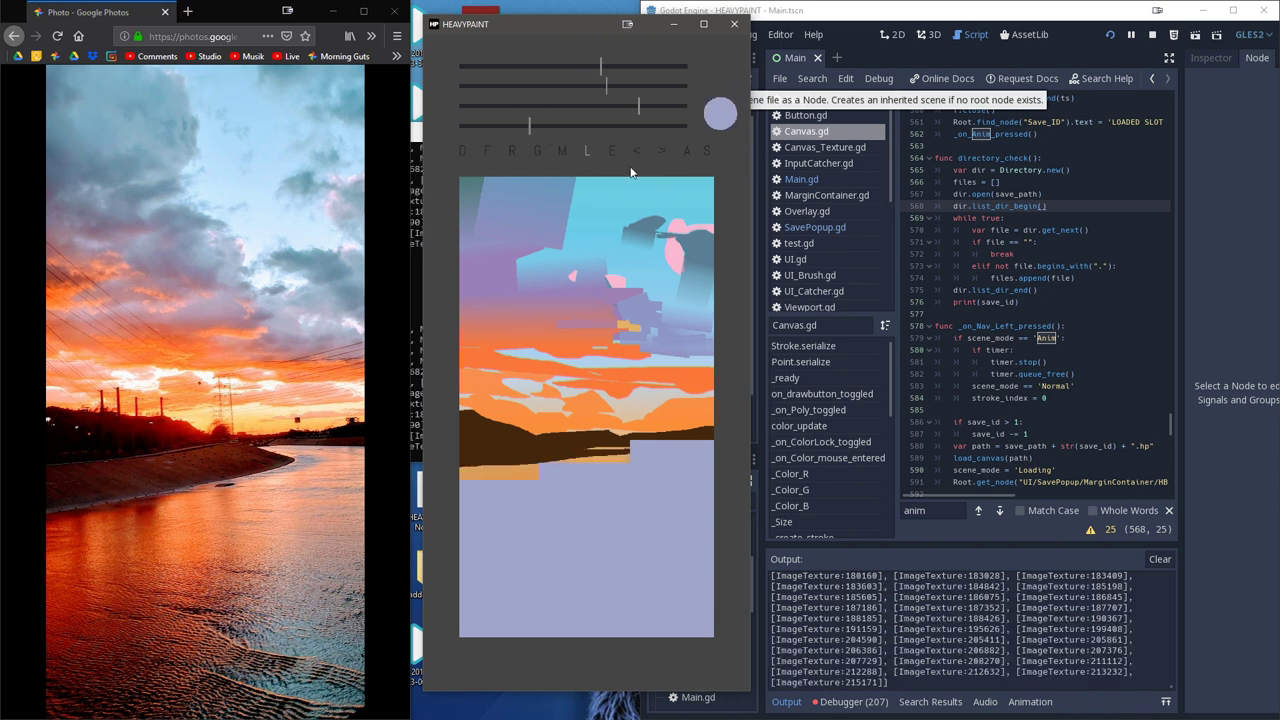
pyautogui.moveTo(455, 497)
pyautogui.mouseDown()
pyautogui.moveTo(600, 463)
pyautogui.moveTo(643, 477)
pyautogui.mouseUp()
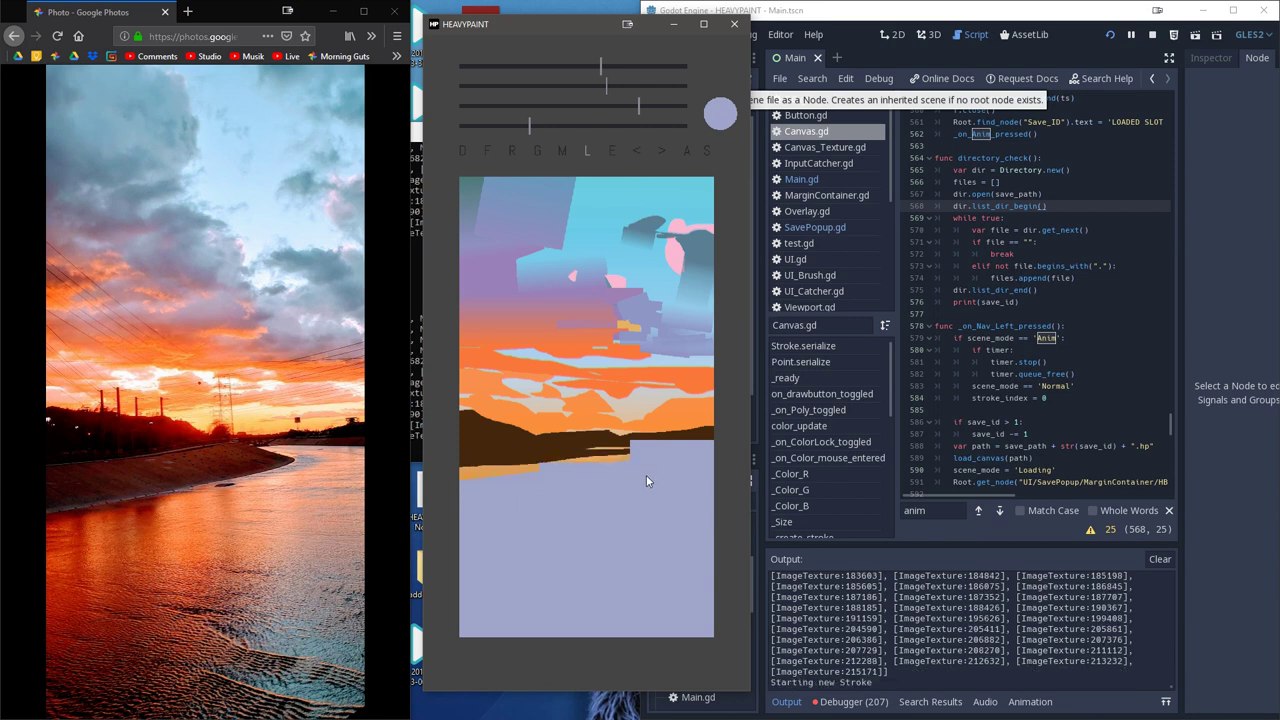
# - Mix an orange-red and paint a rising Line band across the upper-left water, undoing the first stroke and redrawing it
pyautogui.moveTo(562, 105); pyautogui.dragTo(496, 105)
pyautogui.moveTo(612, 87); pyautogui.dragTo(543, 82)
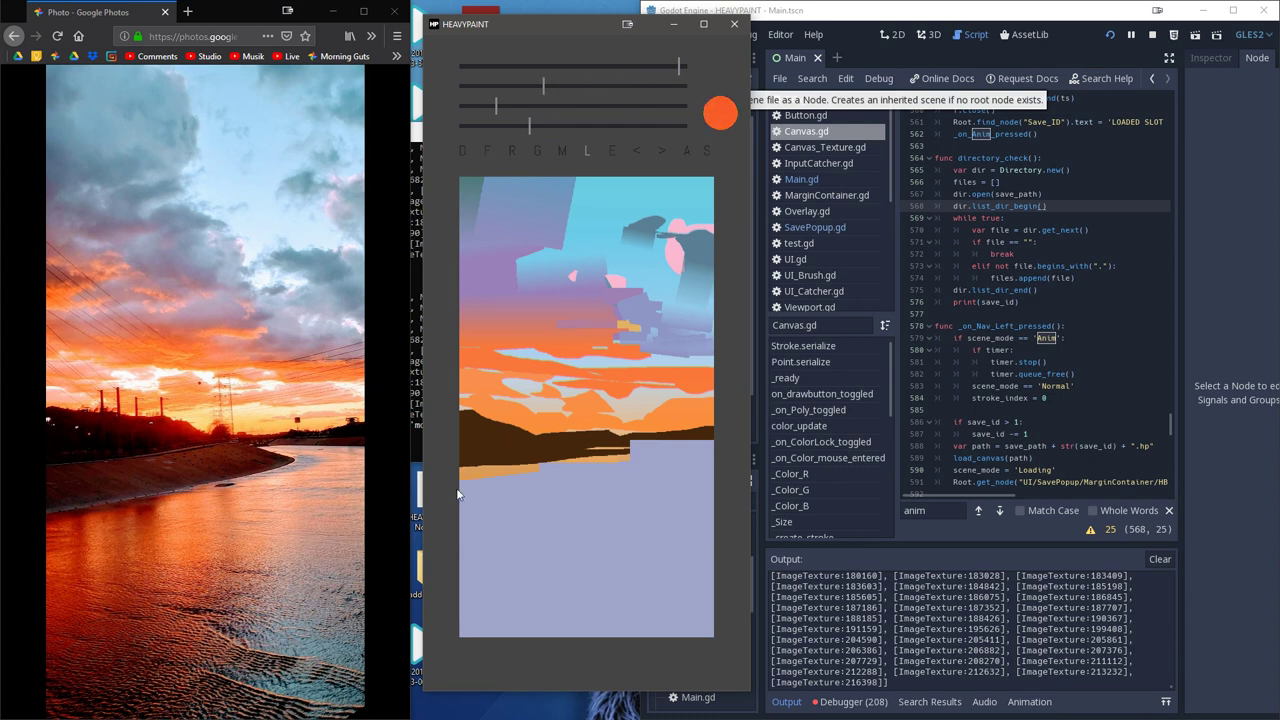
pyautogui.moveTo(461, 495); pyautogui.dragTo(584, 468)
pyautogui.click(635, 156)
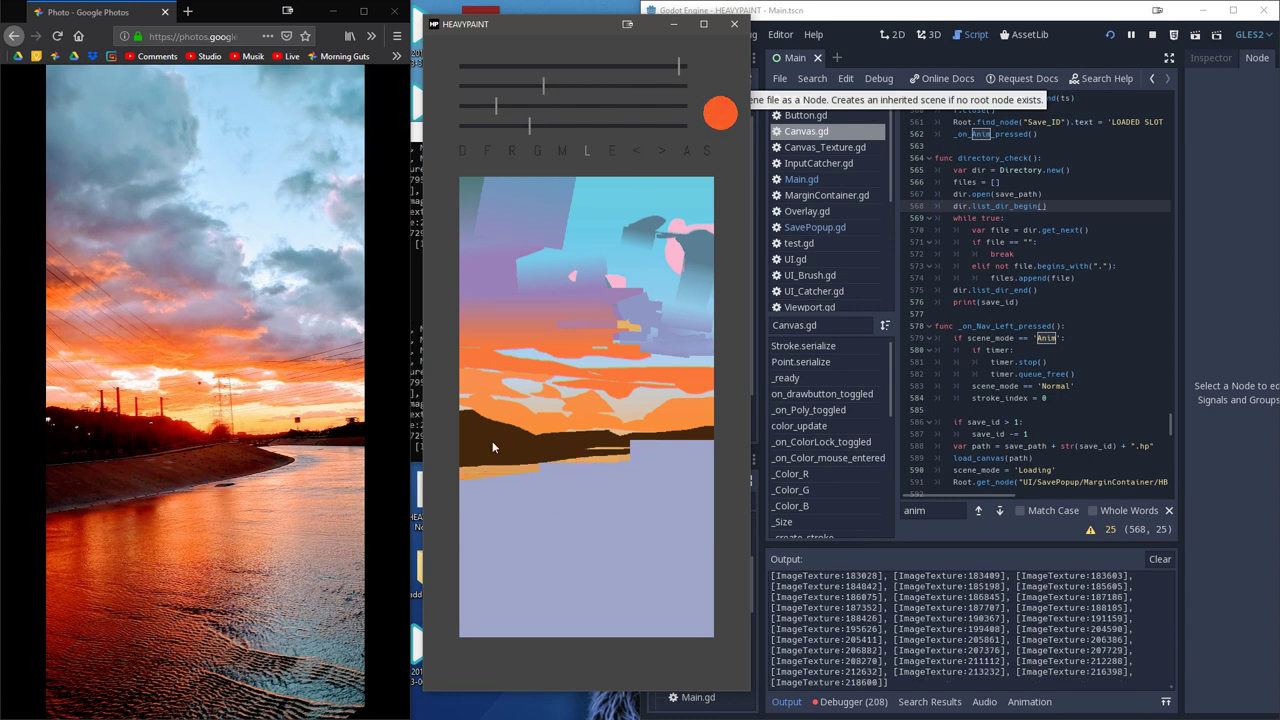
pyautogui.moveTo(460, 505)
pyautogui.mouseDown()
pyautogui.moveTo(449, 503)
pyautogui.moveTo(564, 492)
pyautogui.mouseUp()
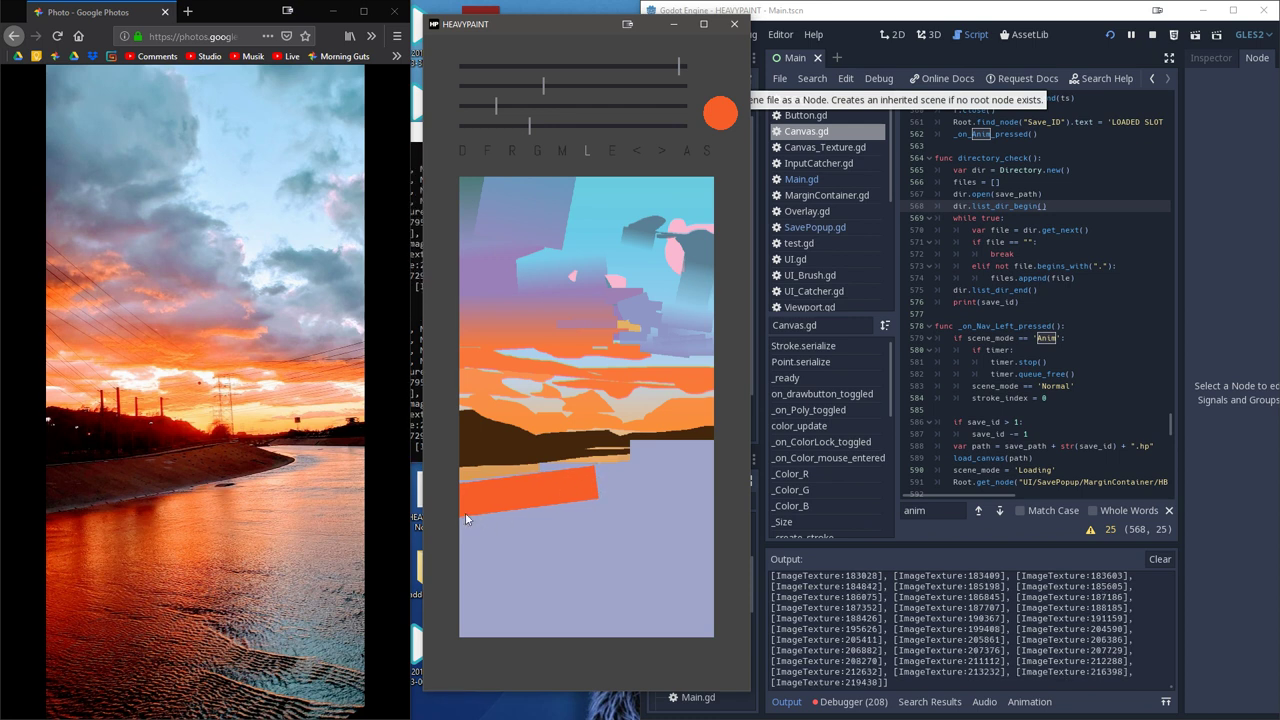
# - Paint the band's left part in pure red and extend its right end with a lighter orange Line stroke
pyautogui.moveTo(556, 94); pyautogui.dragTo(508, 95)
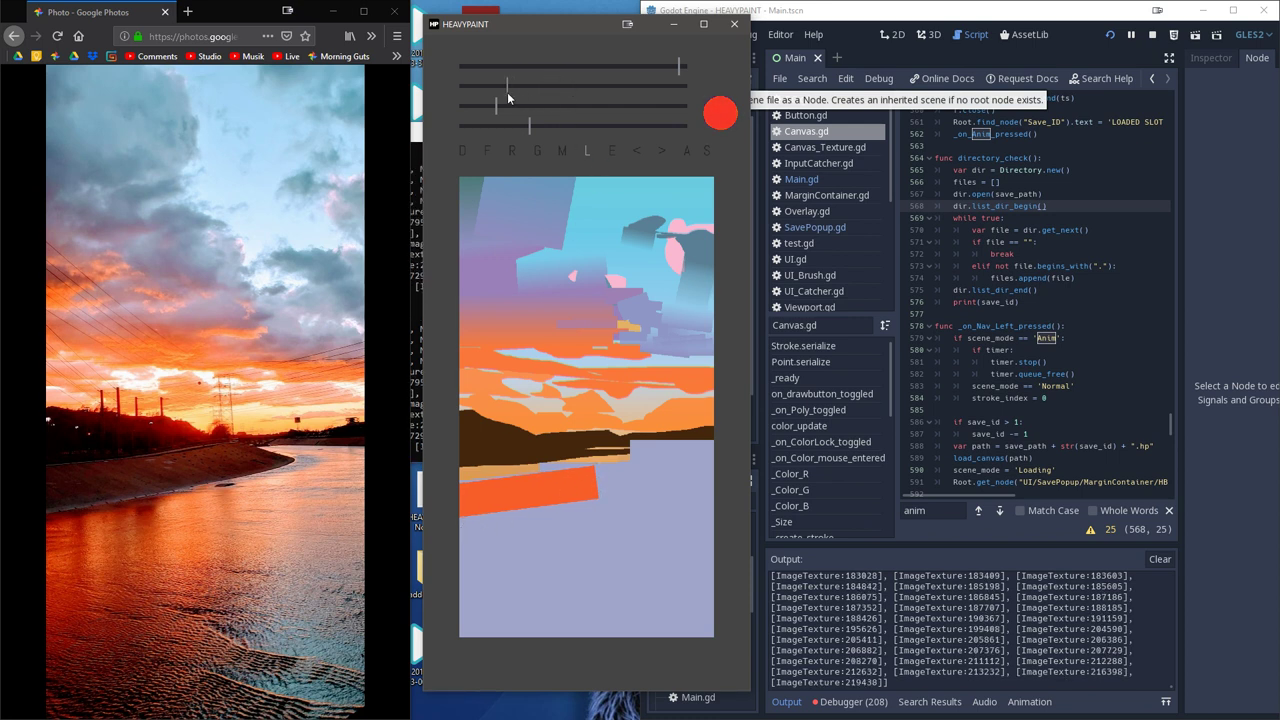
pyautogui.moveTo(447, 503); pyautogui.dragTo(447, 503)
pyautogui.moveTo(542, 496)
pyautogui.mouseDown()
pyautogui.moveTo(558, 490)
pyautogui.moveTo(538, 493)
pyautogui.mouseUp()
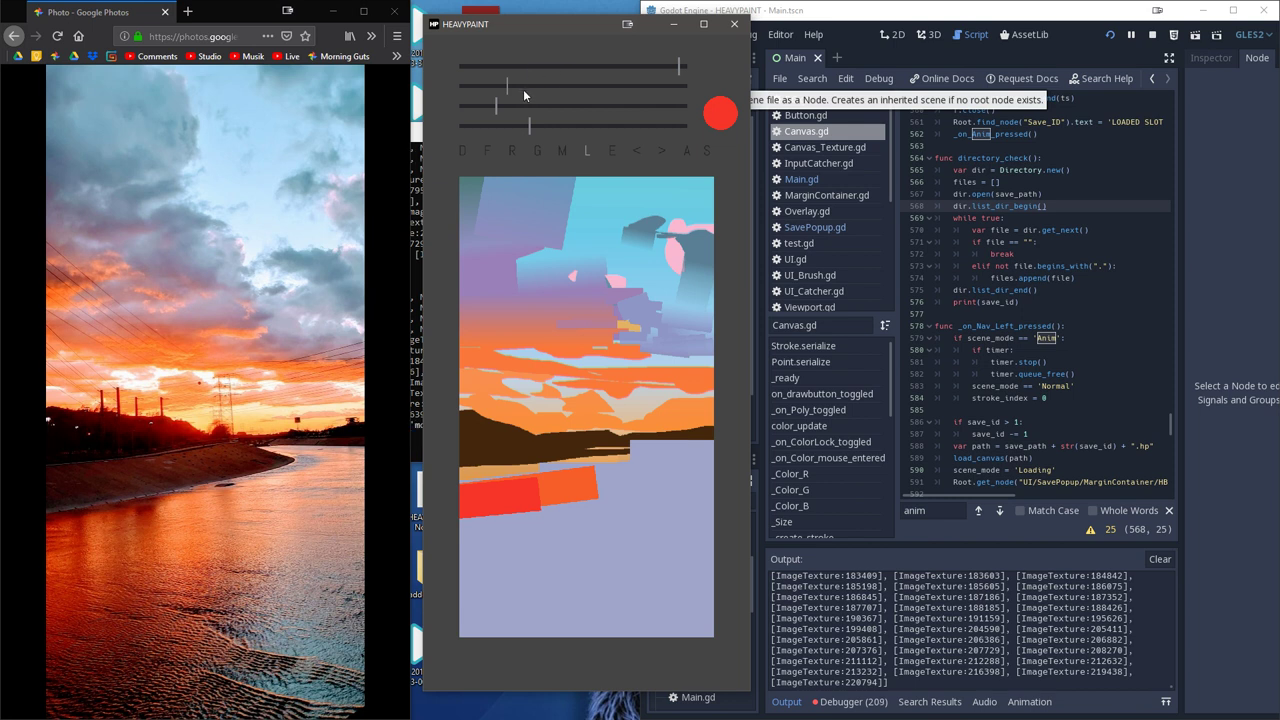
pyautogui.moveTo(523, 88); pyautogui.dragTo(568, 88)
pyautogui.moveTo(592, 486)
pyautogui.mouseDown()
pyautogui.moveTo(652, 484)
pyautogui.moveTo(634, 467)
pyautogui.mouseUp()
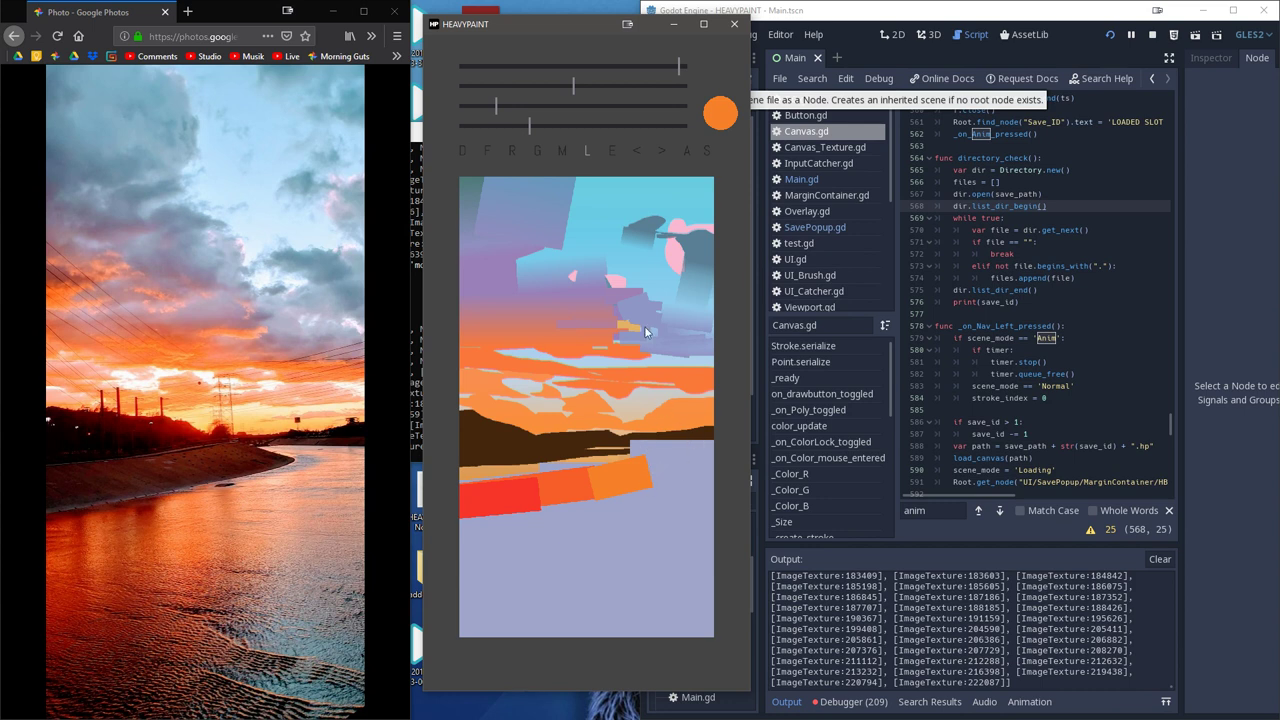
# - Mix a light peach and paint a block of Line strokes in the water at the canvas's right edge
pyautogui.moveTo(586, 86)
pyautogui.mouseDown()
pyautogui.moveTo(624, 86)
pyautogui.moveTo(588, 106)
pyautogui.mouseUp()
pyautogui.click(573, 105)
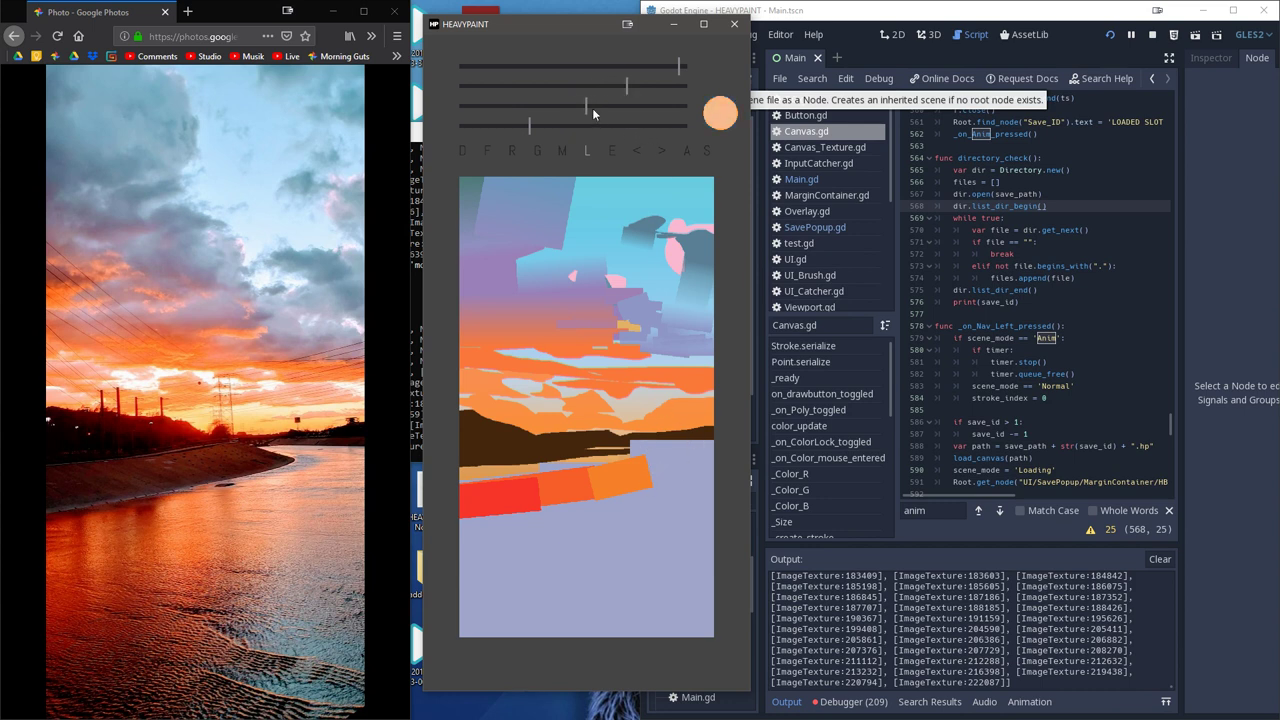
pyautogui.moveTo(659, 456)
pyautogui.mouseDown()
pyautogui.moveTo(660, 520)
pyautogui.moveTo(686, 450)
pyautogui.moveTo(697, 505)
pyautogui.mouseUp()
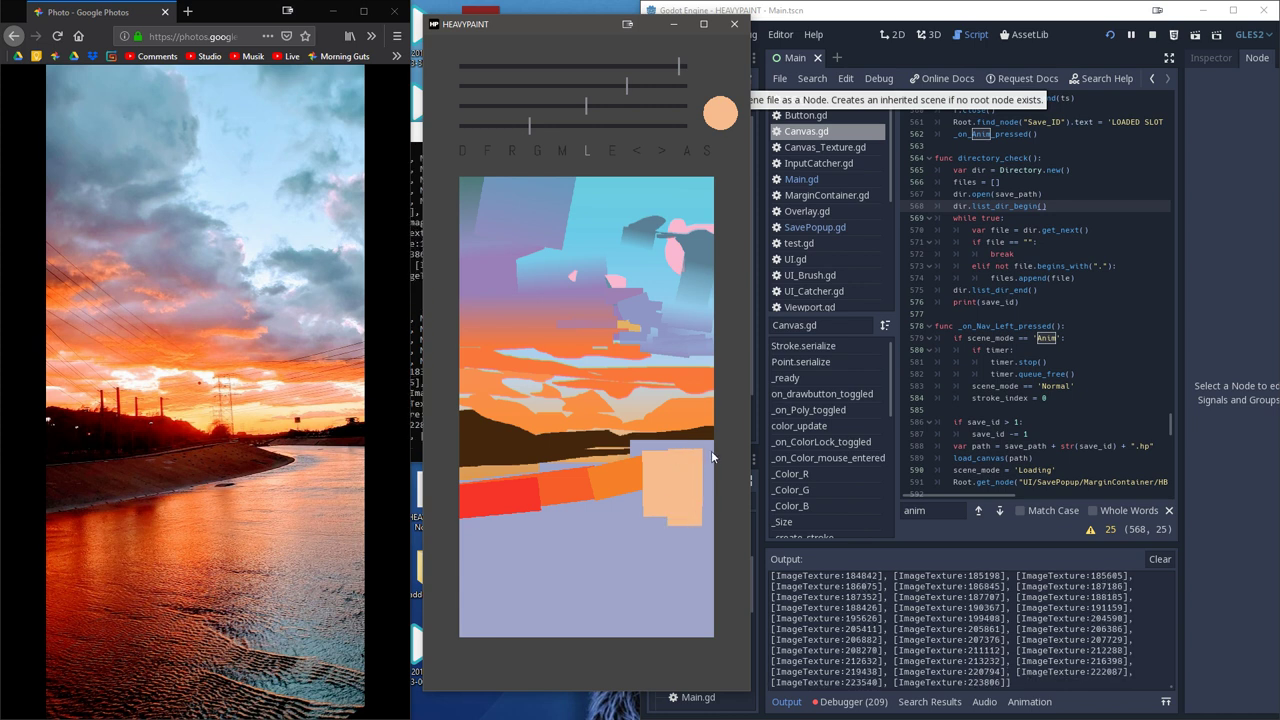
pyautogui.moveTo(711, 452); pyautogui.dragTo(704, 513)
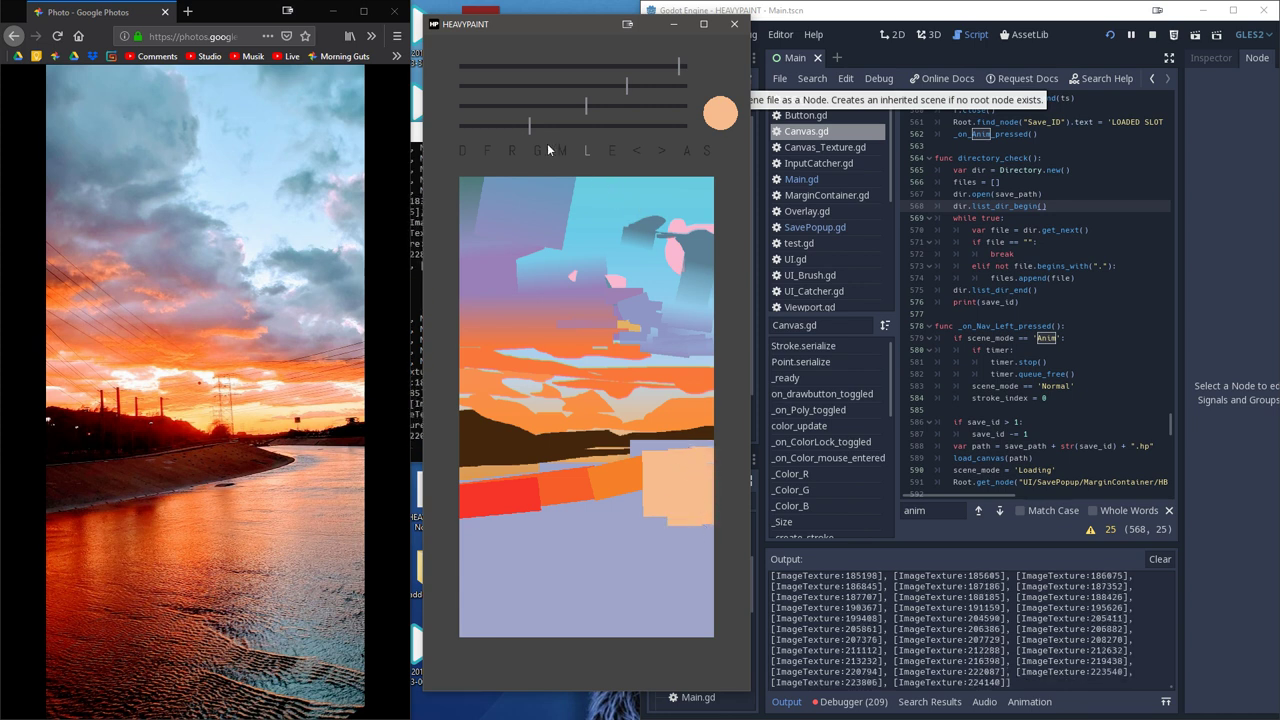
# - Shrink the brush and paint thin Line strips along the far shoreline, first in peach and then in salmon pink
pyautogui.moveTo(529, 125); pyautogui.dragTo(493, 126)
pyautogui.click(660, 452)
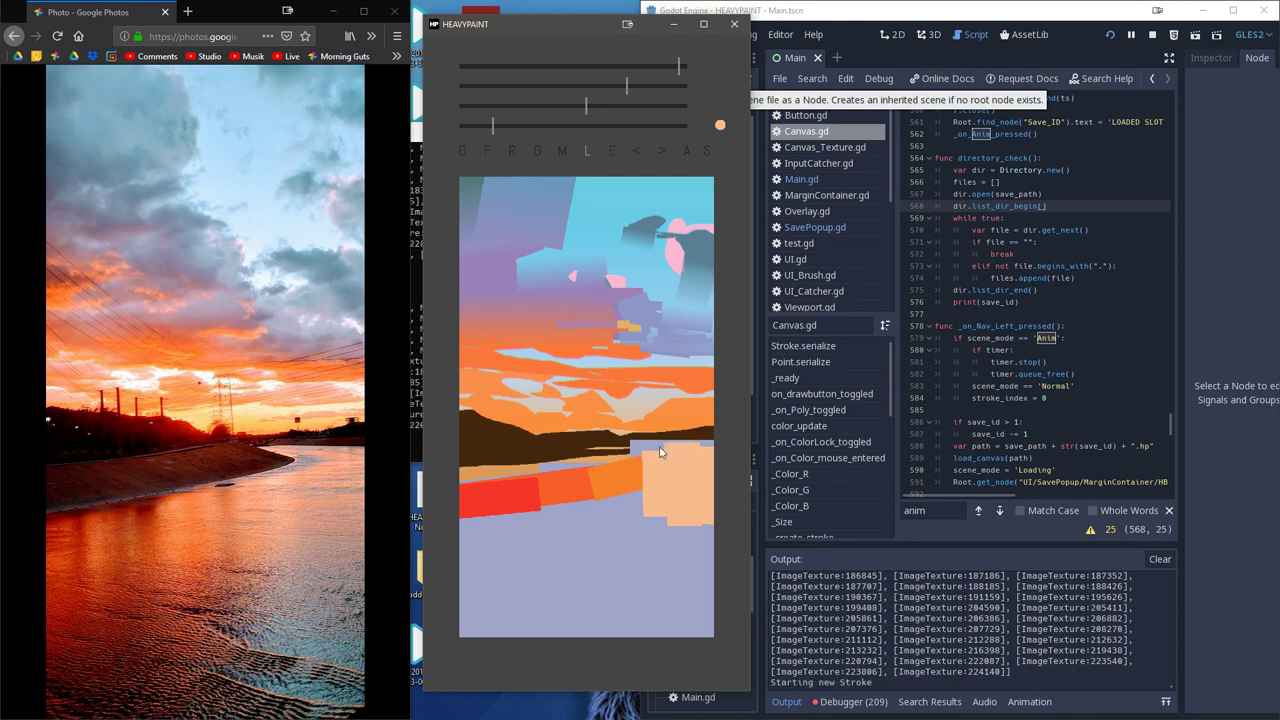
pyautogui.moveTo(647, 452); pyautogui.dragTo(618, 446)
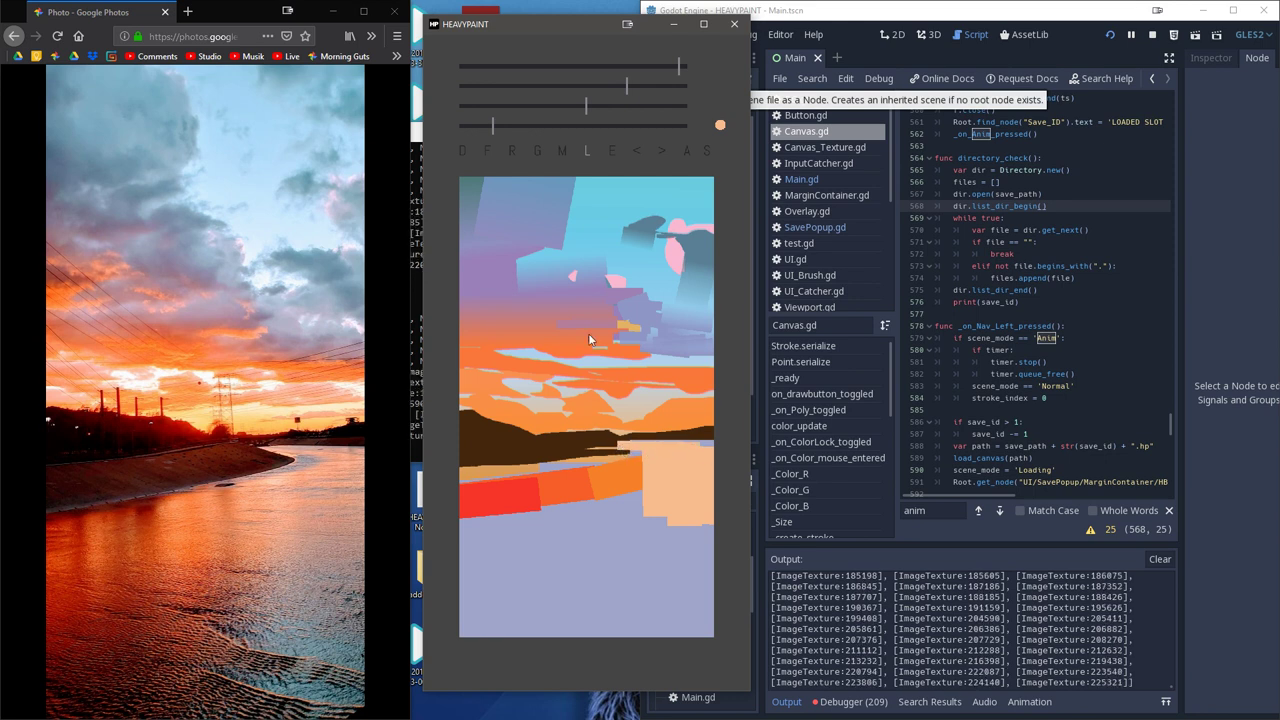
pyautogui.moveTo(630, 86); pyautogui.dragTo(602, 85)
pyautogui.click(621, 452)
pyautogui.moveTo(660, 448); pyautogui.dragTo(681, 448)
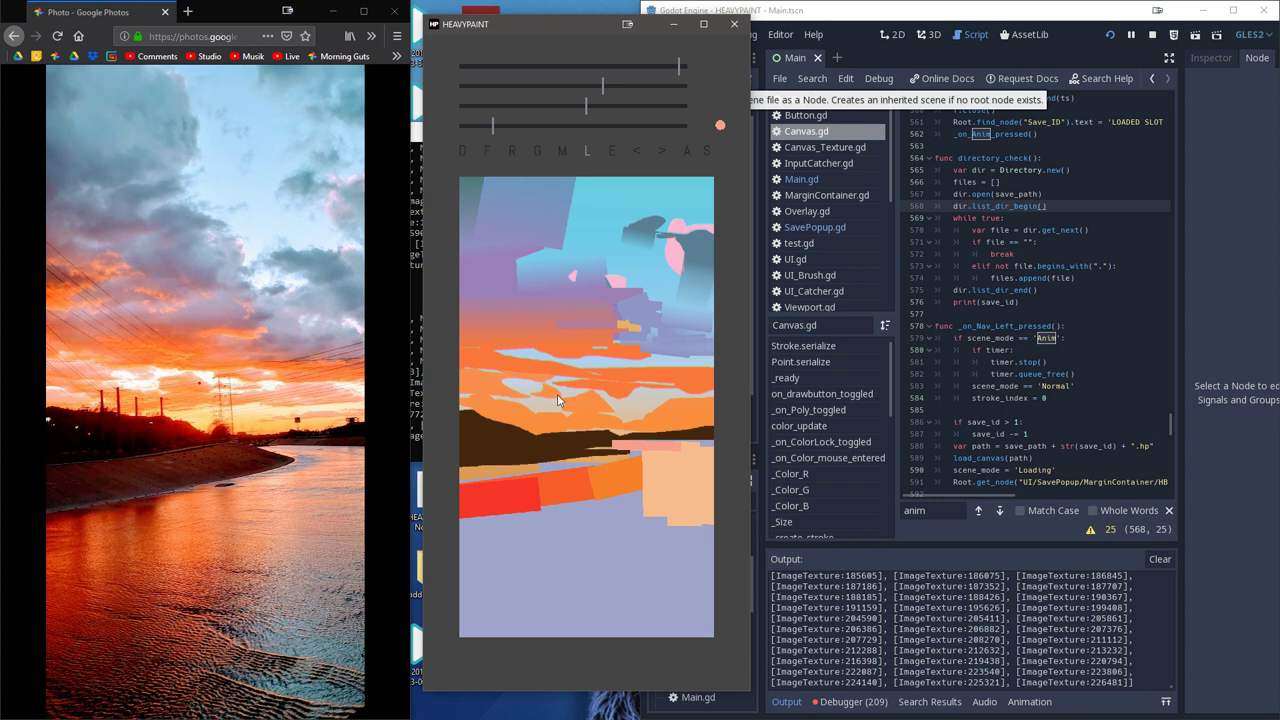
# - Enlarge the Mixer brush and blend the red and orange bands down through the water in vertical strokes, undoing the first narrow stroke
pyautogui.click(568, 152)
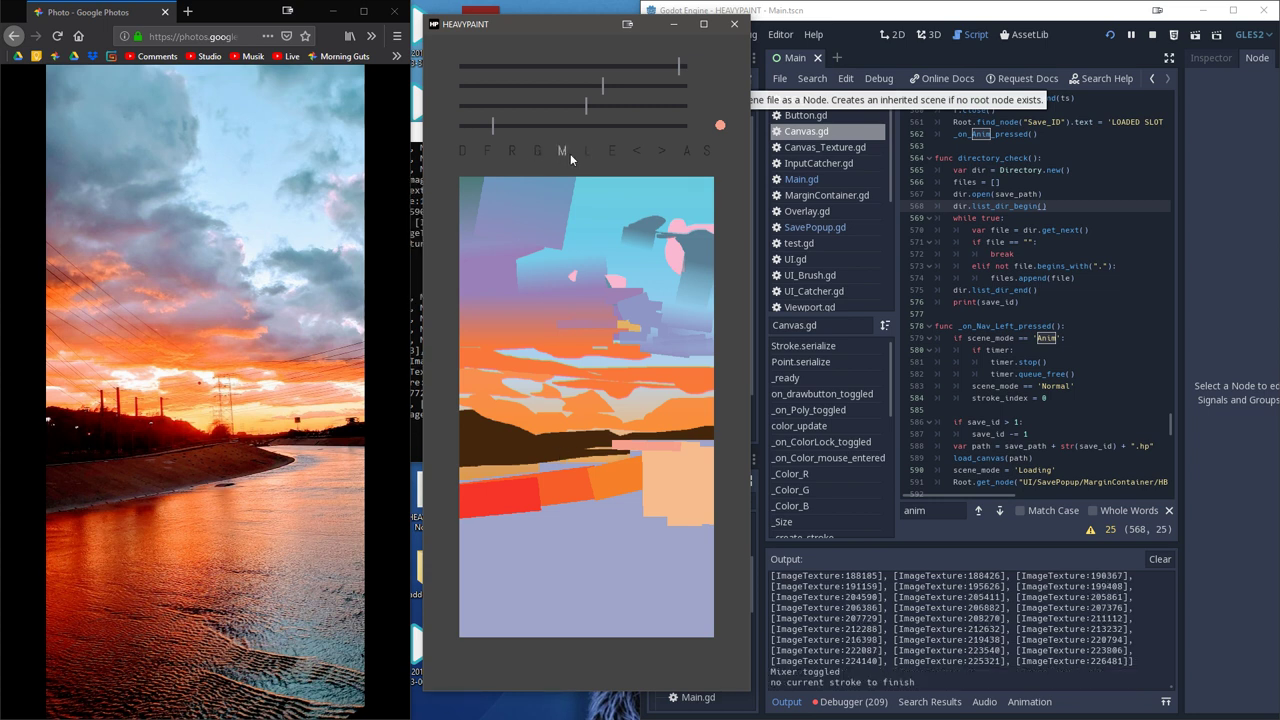
pyautogui.moveTo(617, 486); pyautogui.dragTo(617, 532)
pyautogui.moveTo(619, 605); pyautogui.dragTo(607, 645)
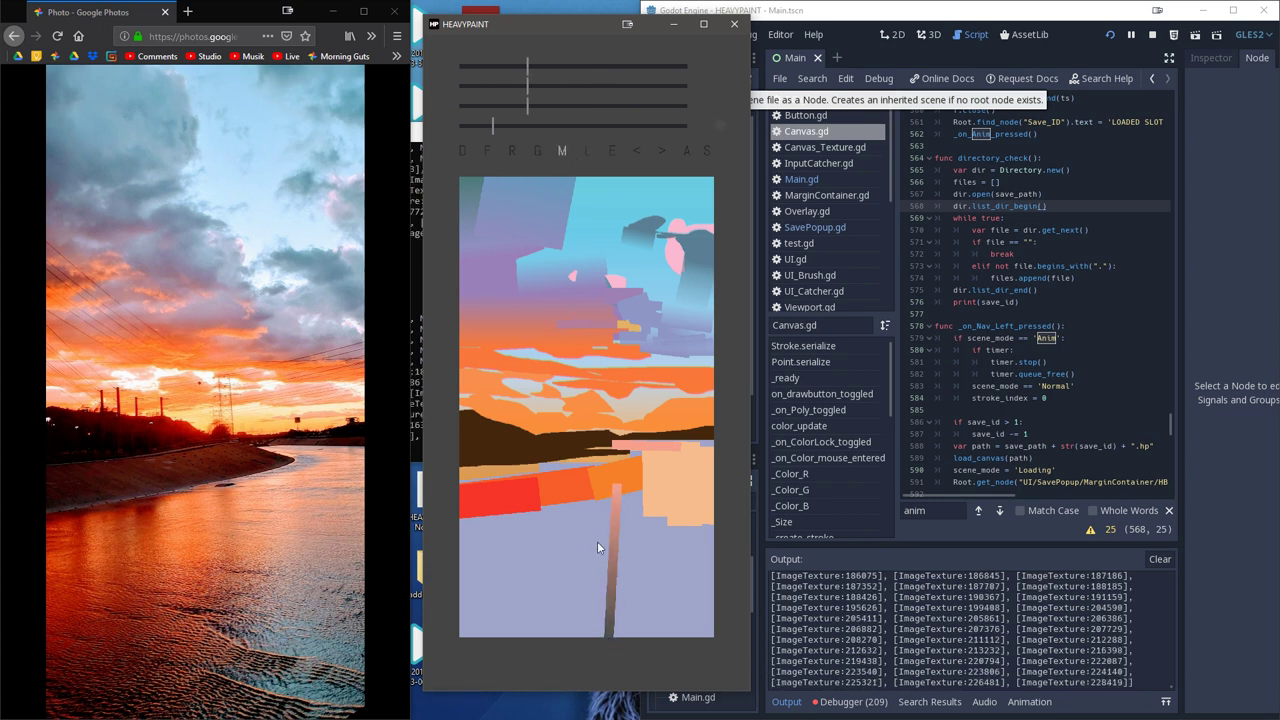
pyautogui.click(632, 151)
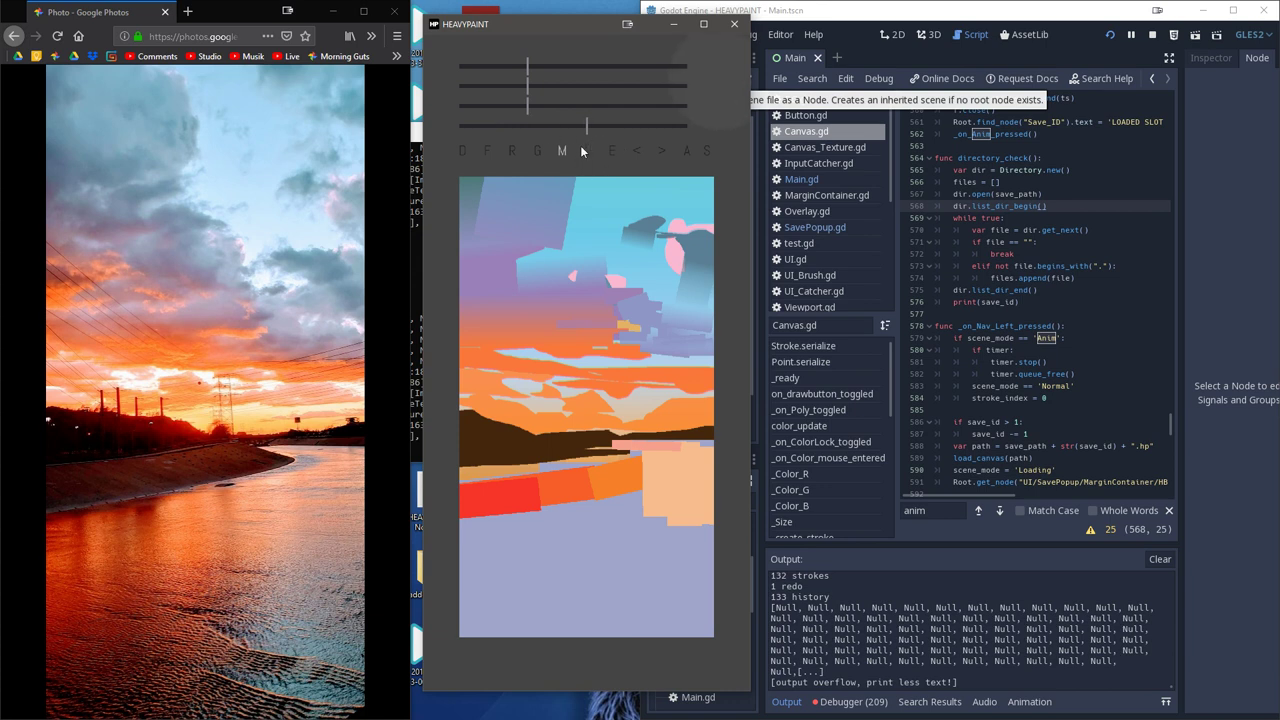
pyautogui.moveTo(623, 529)
pyautogui.mouseDown()
pyautogui.moveTo(621, 488)
pyautogui.moveTo(621, 658)
pyautogui.mouseUp()
pyautogui.moveTo(556, 476); pyautogui.dragTo(556, 667)
pyautogui.moveTo(477, 495); pyautogui.dragTo(482, 692)
pyautogui.moveTo(483, 501); pyautogui.dragTo(486, 458)
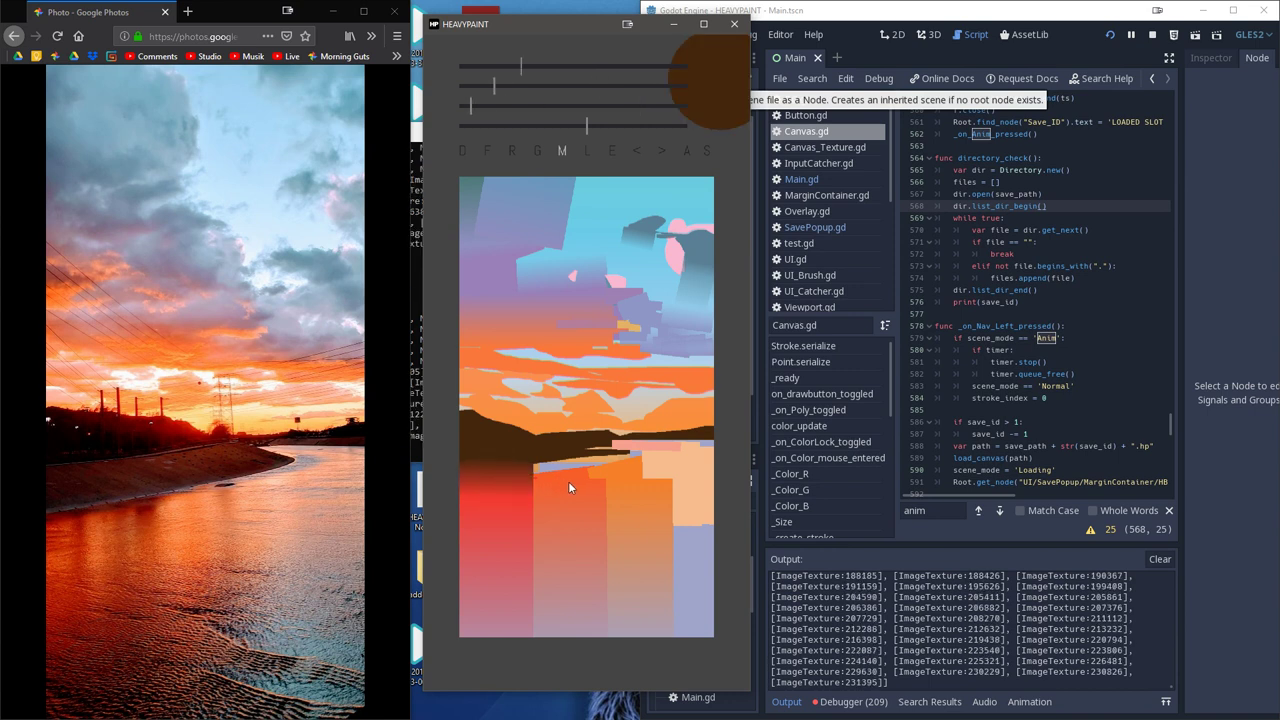
# - Shrink the Mixer brush and blend the far shoreline and orange water with short strokes below the hills, undoing the oversized attempts
pyautogui.moveTo(572, 478); pyautogui.dragTo(576, 452)
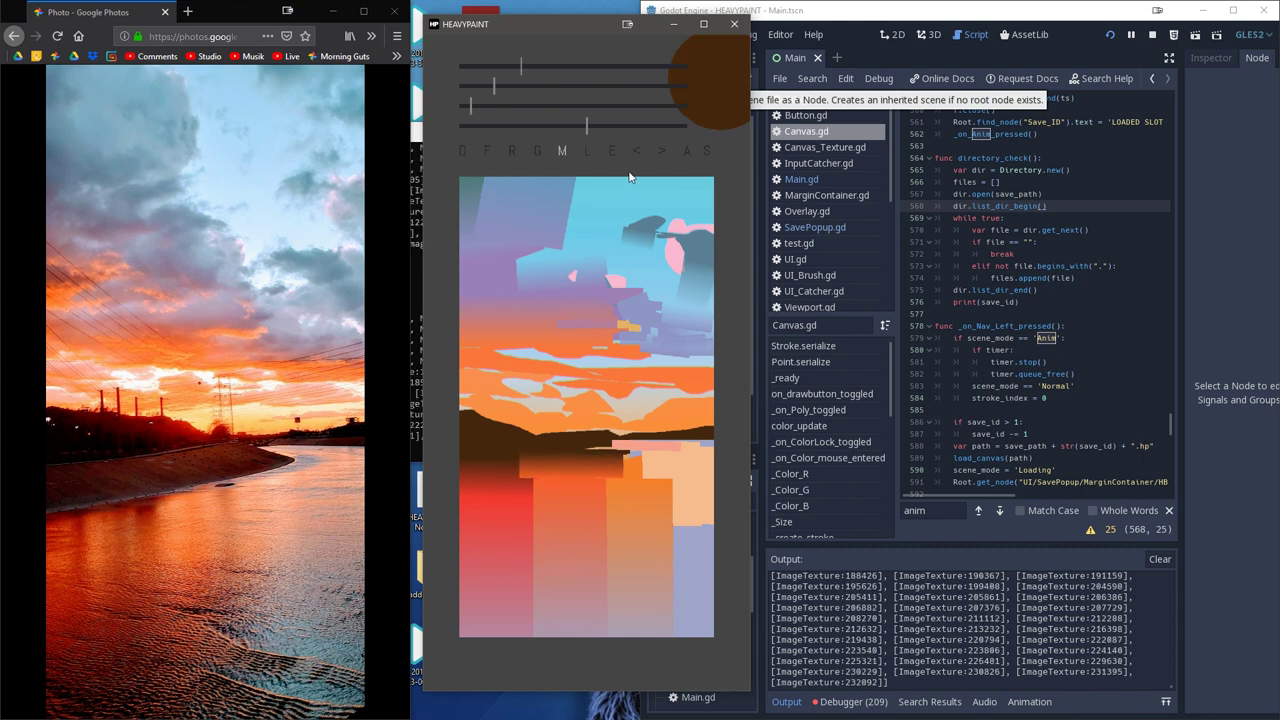
pyautogui.moveTo(586, 125); pyautogui.dragTo(550, 127)
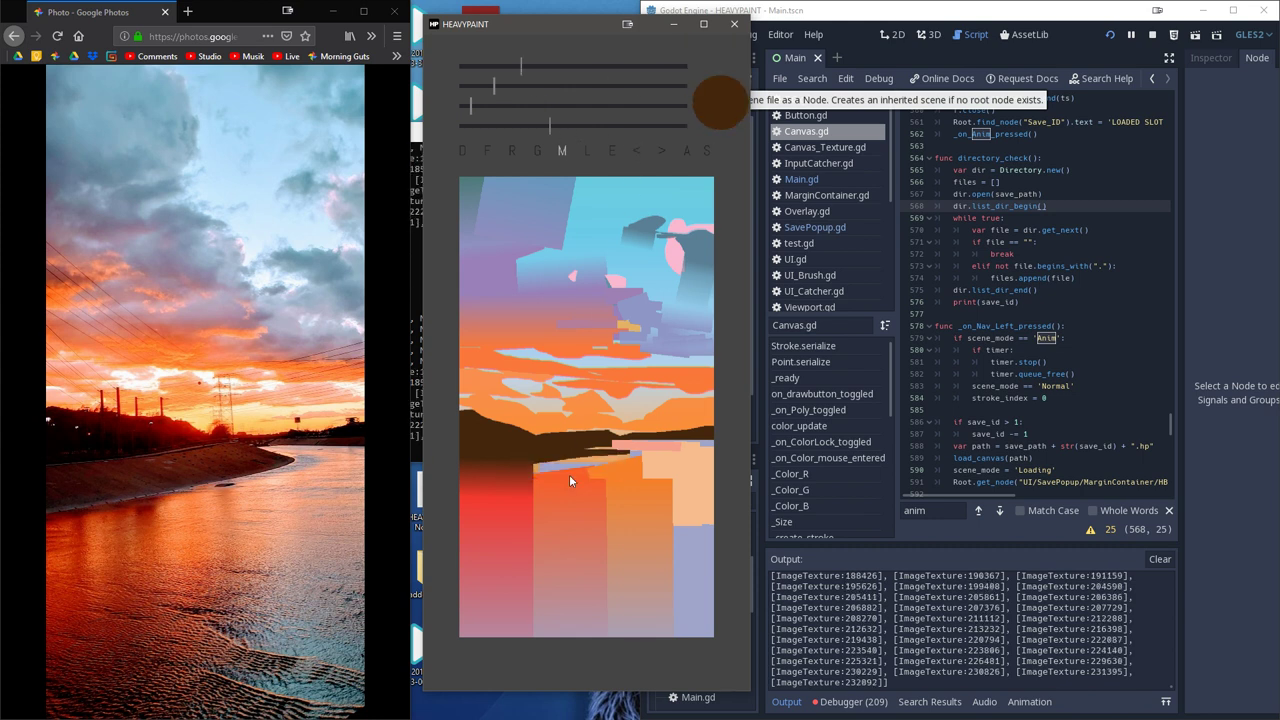
pyautogui.moveTo(567, 476); pyautogui.dragTo(559, 450)
pyautogui.click(639, 151)
pyautogui.click(636, 147)
pyautogui.moveTo(562, 464); pyautogui.dragTo(561, 451)
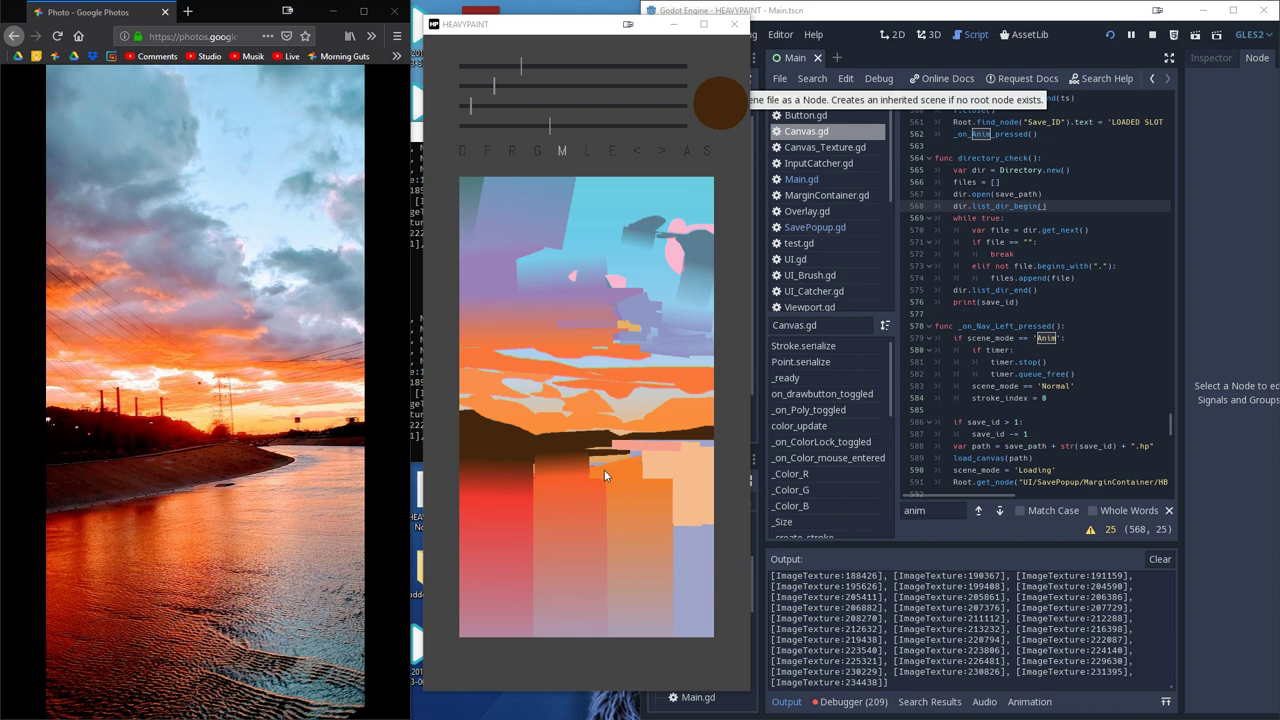
pyautogui.moveTo(604, 470); pyautogui.dragTo(604, 457)
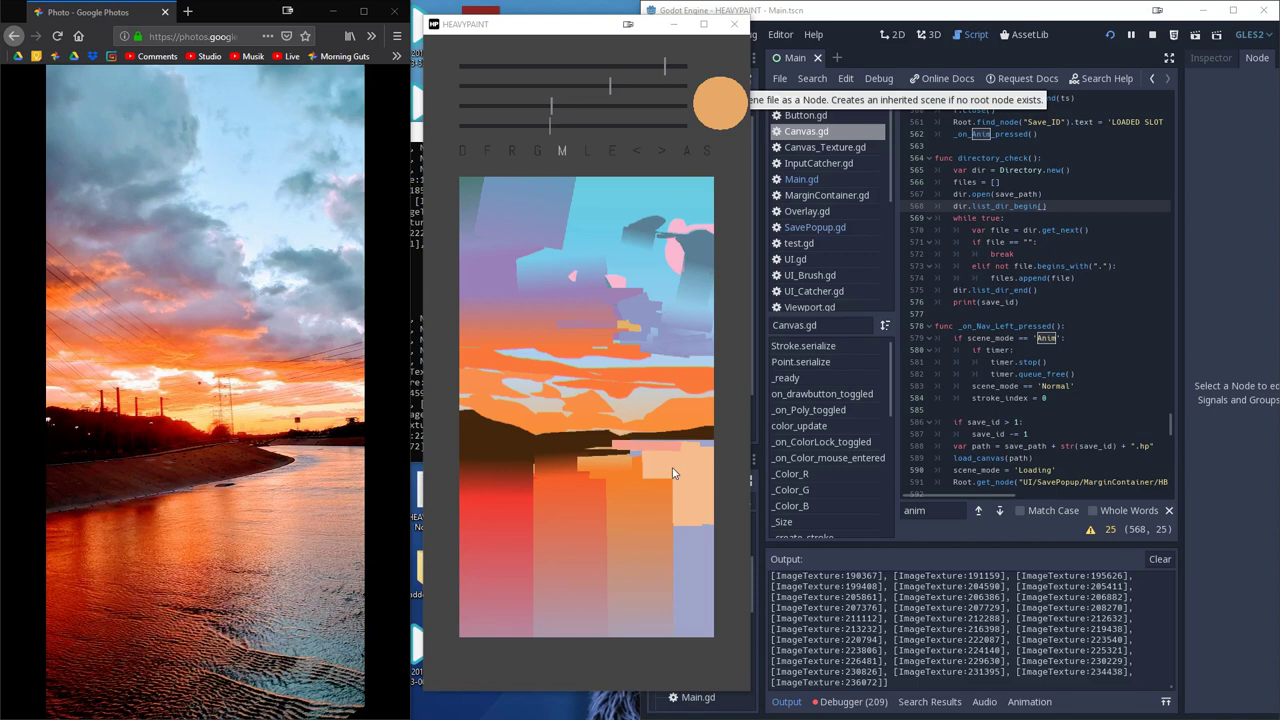
# - Blend the peach block downward into the lavender water near the canvas's right edge with Mixer strokes, enlarging the brush for the last ones
pyautogui.moveTo(670, 488); pyautogui.dragTo(658, 540)
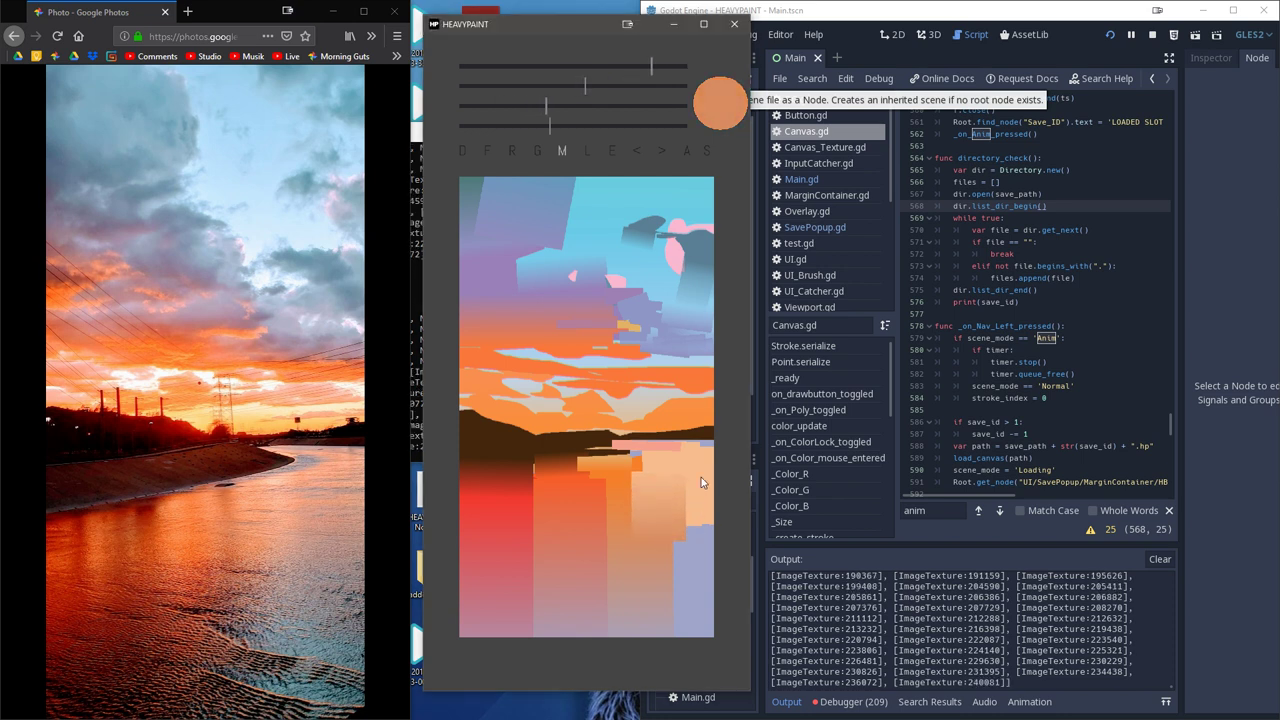
pyautogui.moveTo(701, 478); pyautogui.dragTo(702, 535)
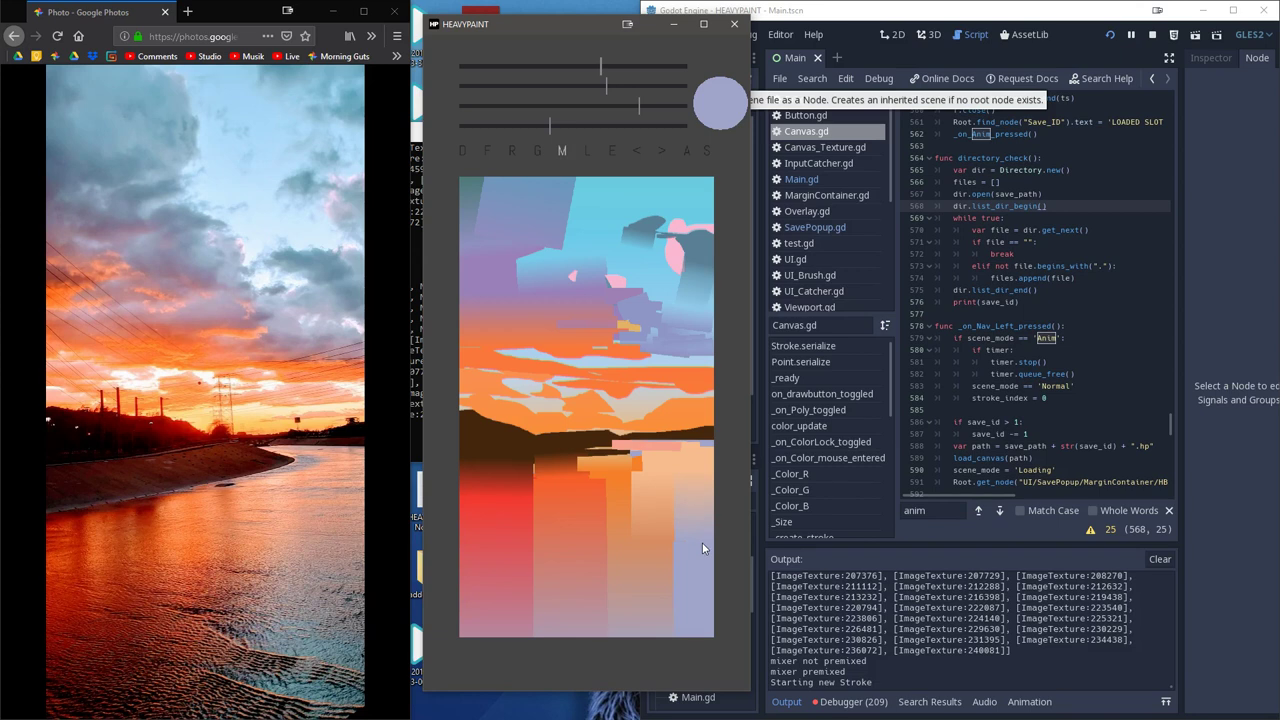
pyautogui.moveTo(701, 549); pyautogui.dragTo(701, 548)
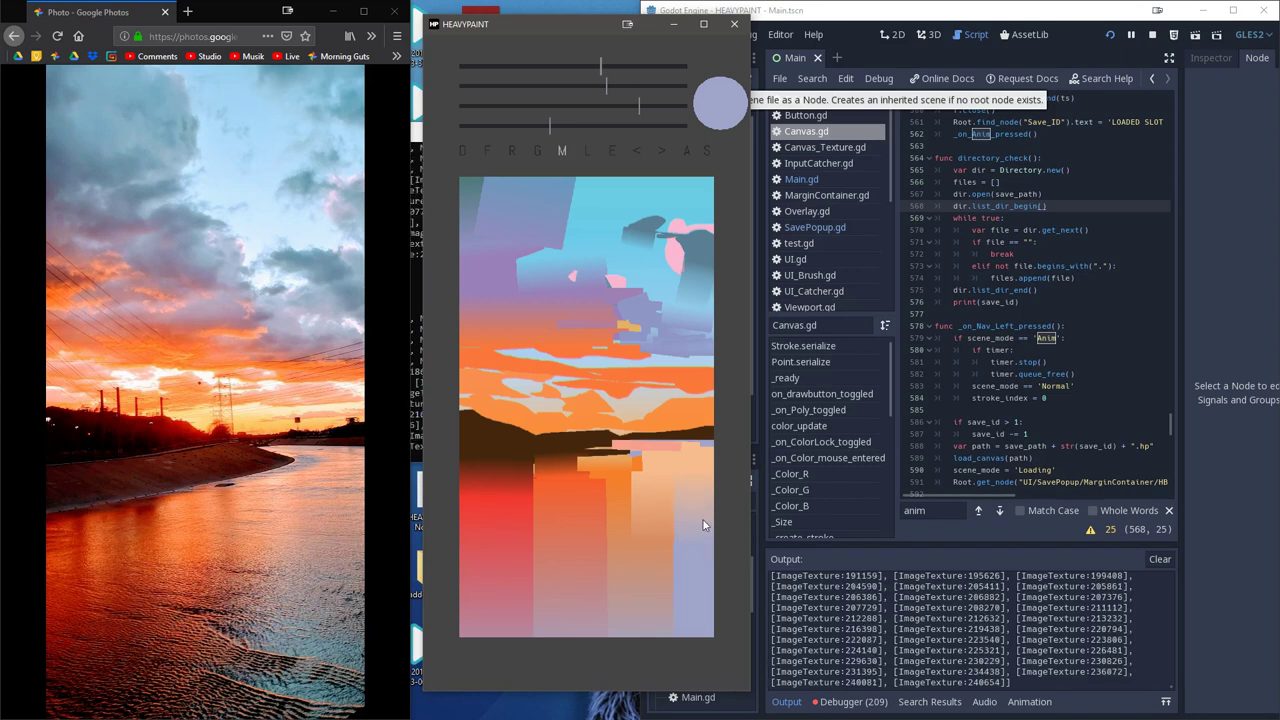
pyautogui.moveTo(701, 470); pyautogui.dragTo(700, 606)
pyautogui.moveTo(591, 129); pyautogui.dragTo(594, 130)
pyautogui.moveTo(678, 459)
pyautogui.mouseDown()
pyautogui.moveTo(672, 618)
pyautogui.moveTo(676, 597)
pyautogui.mouseUp()
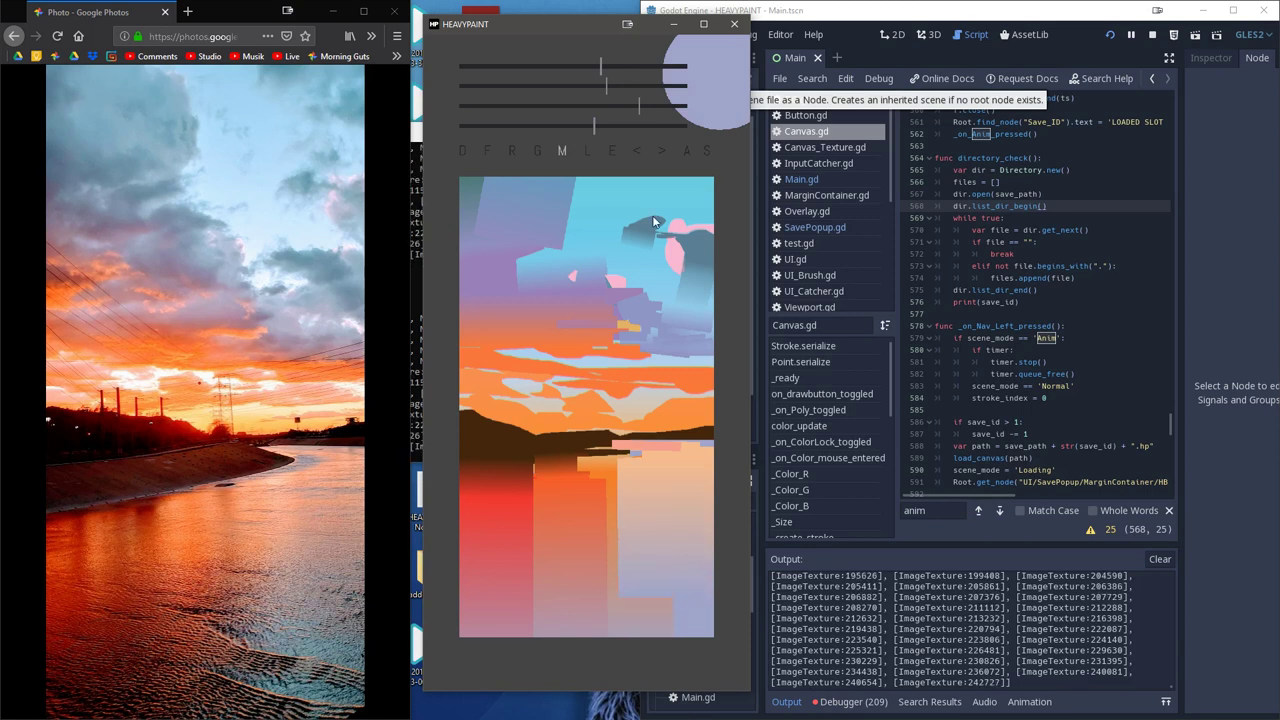
# - Mix a muted grey-blue and try a broad slanted Mixer stroke across the lower-right water
pyautogui.click(637, 86)
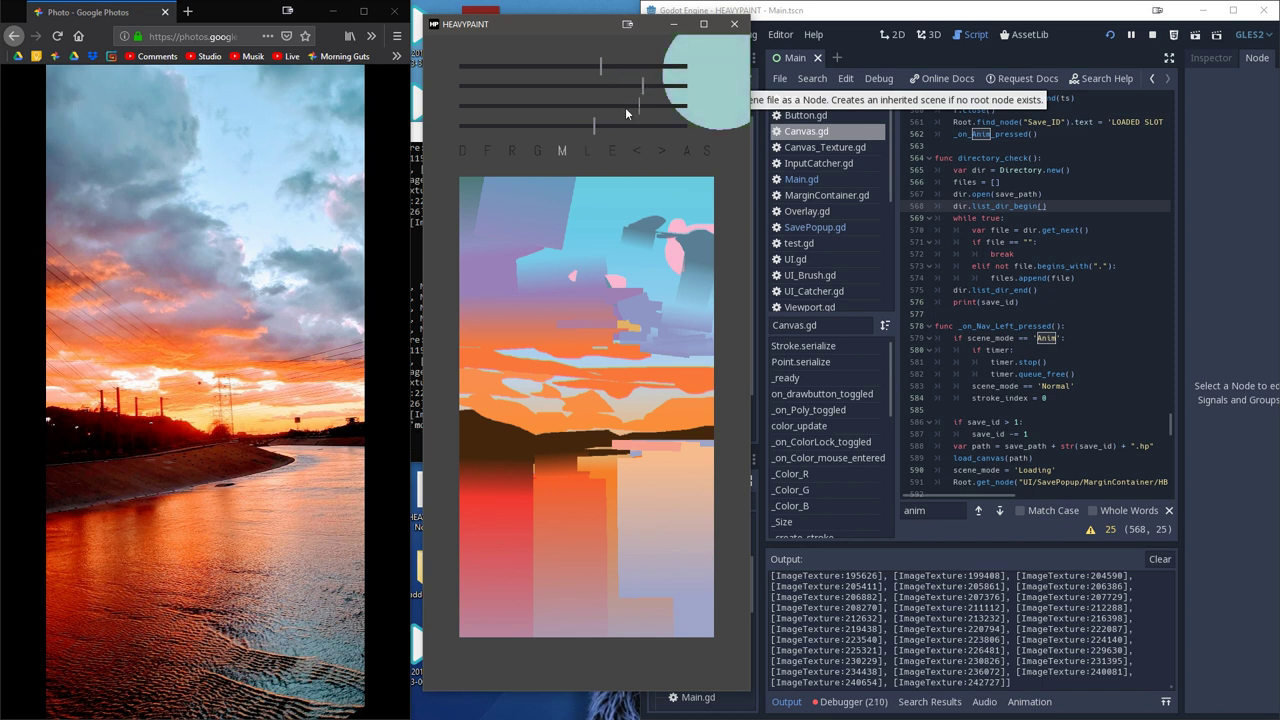
pyautogui.click(610, 86)
pyautogui.moveTo(595, 66); pyautogui.dragTo(579, 66)
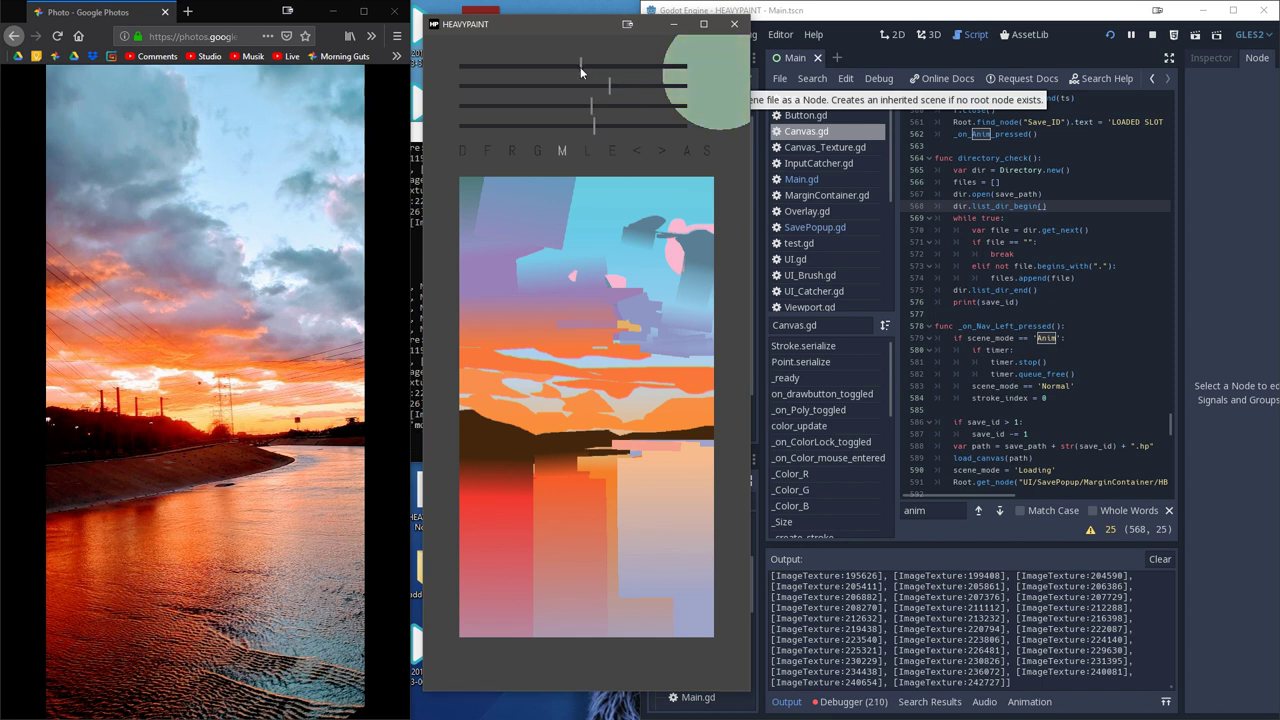
pyautogui.click(561, 106)
pyautogui.moveTo(610, 107); pyautogui.dragTo(603, 106)
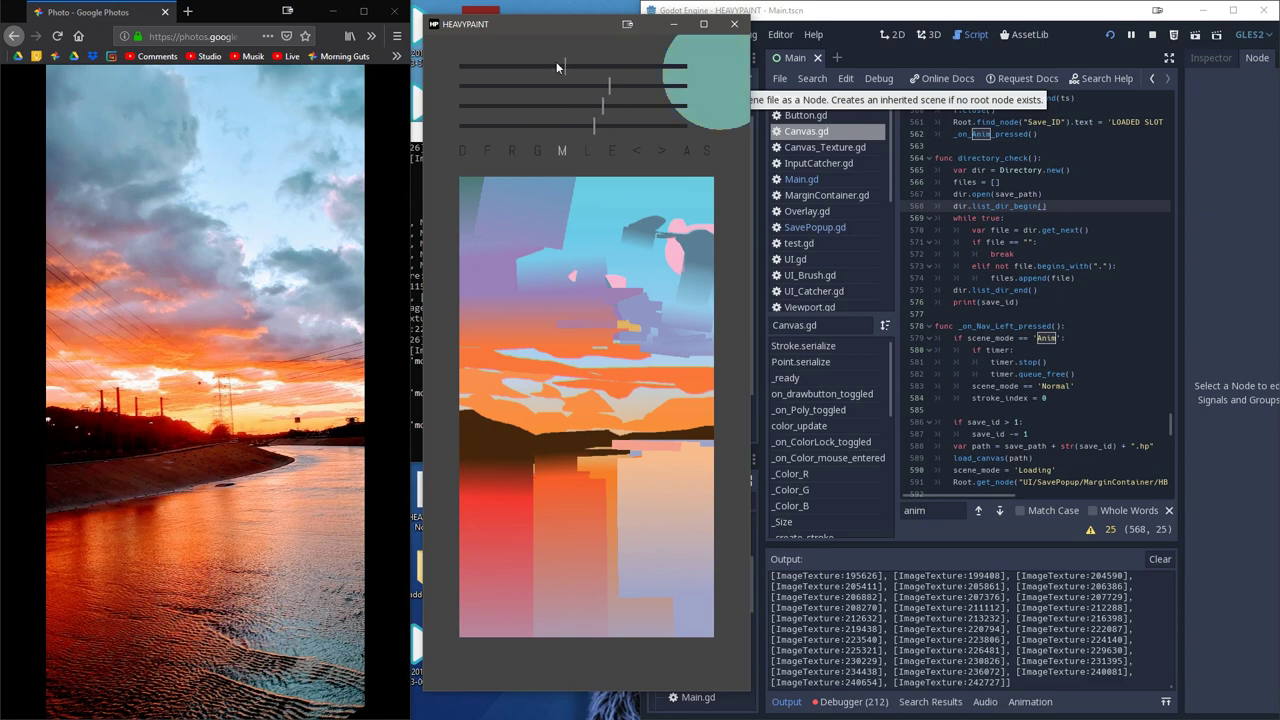
pyautogui.moveTo(556, 65); pyautogui.dragTo(537, 65)
pyautogui.click(580, 66)
pyautogui.click(631, 86)
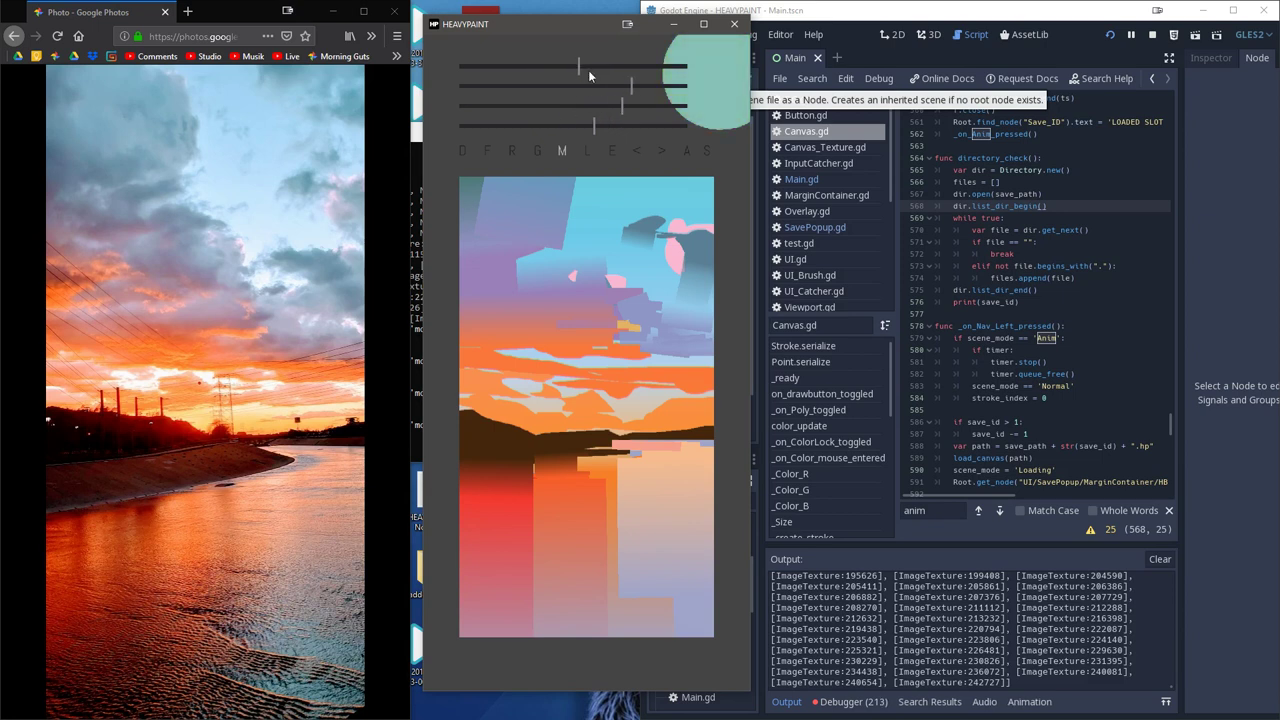
pyautogui.moveTo(598, 66); pyautogui.dragTo(569, 65)
pyautogui.click(602, 86)
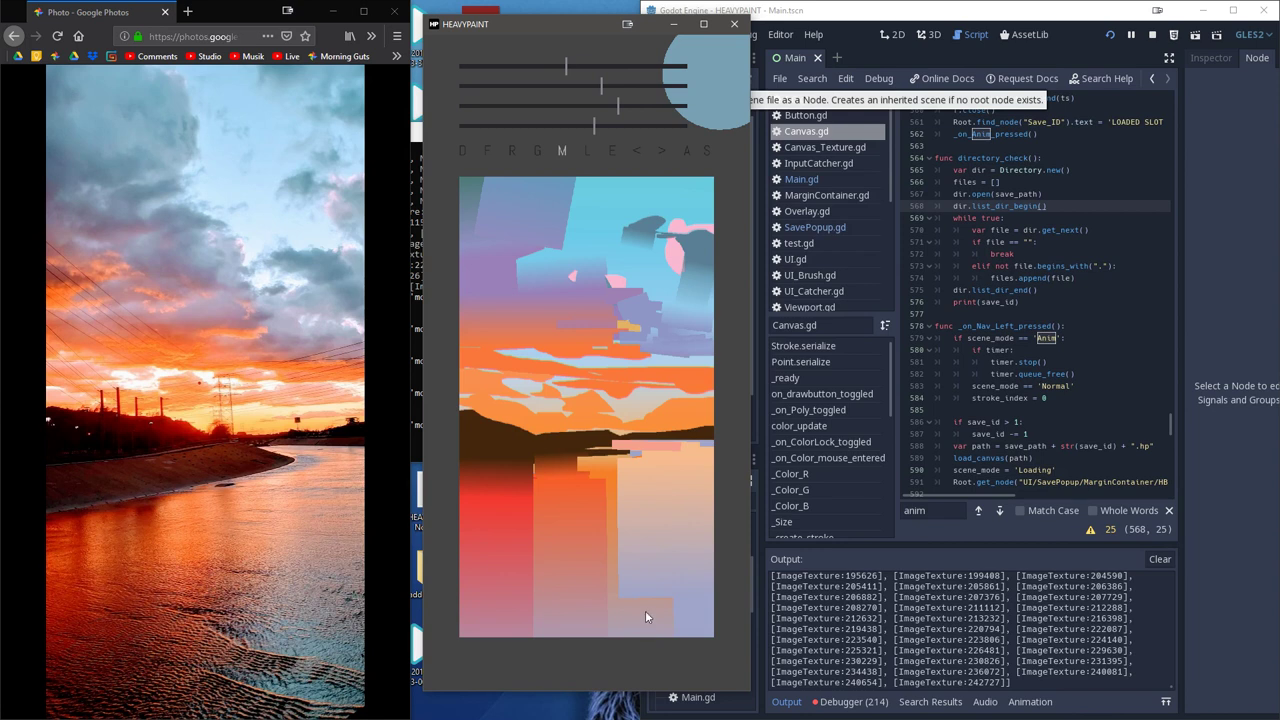
pyautogui.moveTo(645, 617)
pyautogui.mouseDown()
pyautogui.moveTo(661, 556)
pyautogui.moveTo(659, 572)
pyautogui.mouseUp()
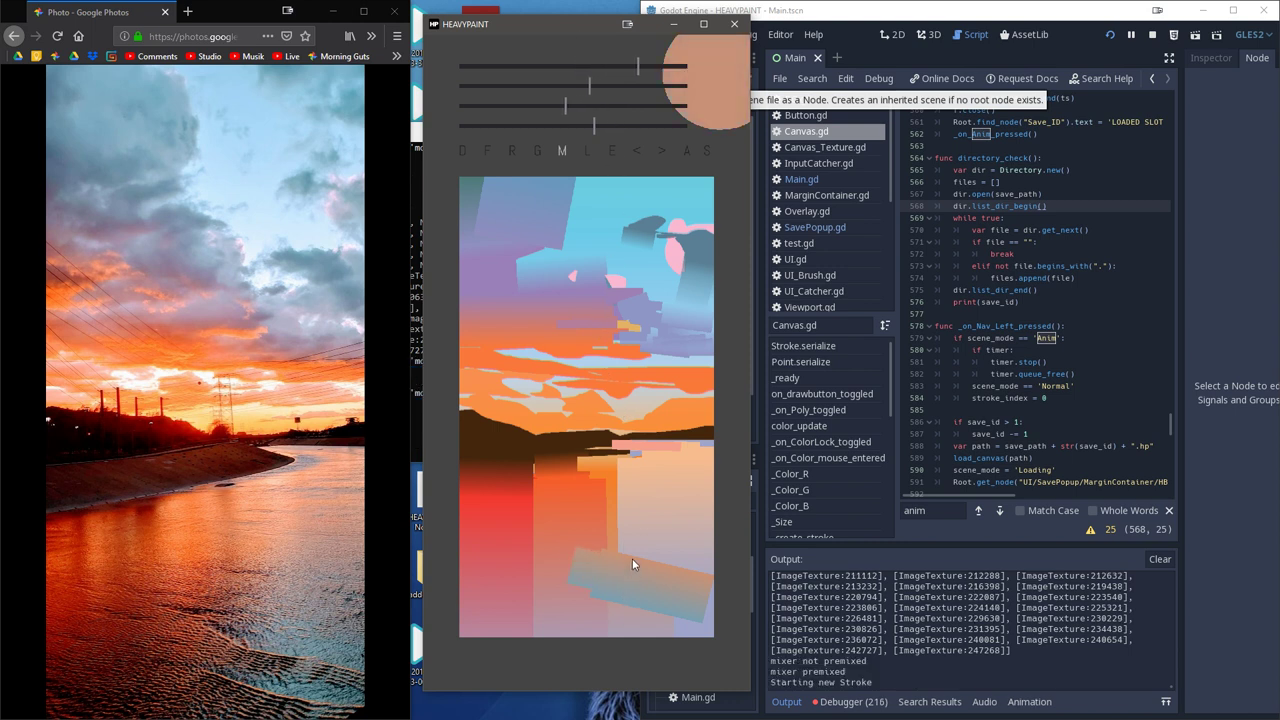
pyautogui.click(633, 150)
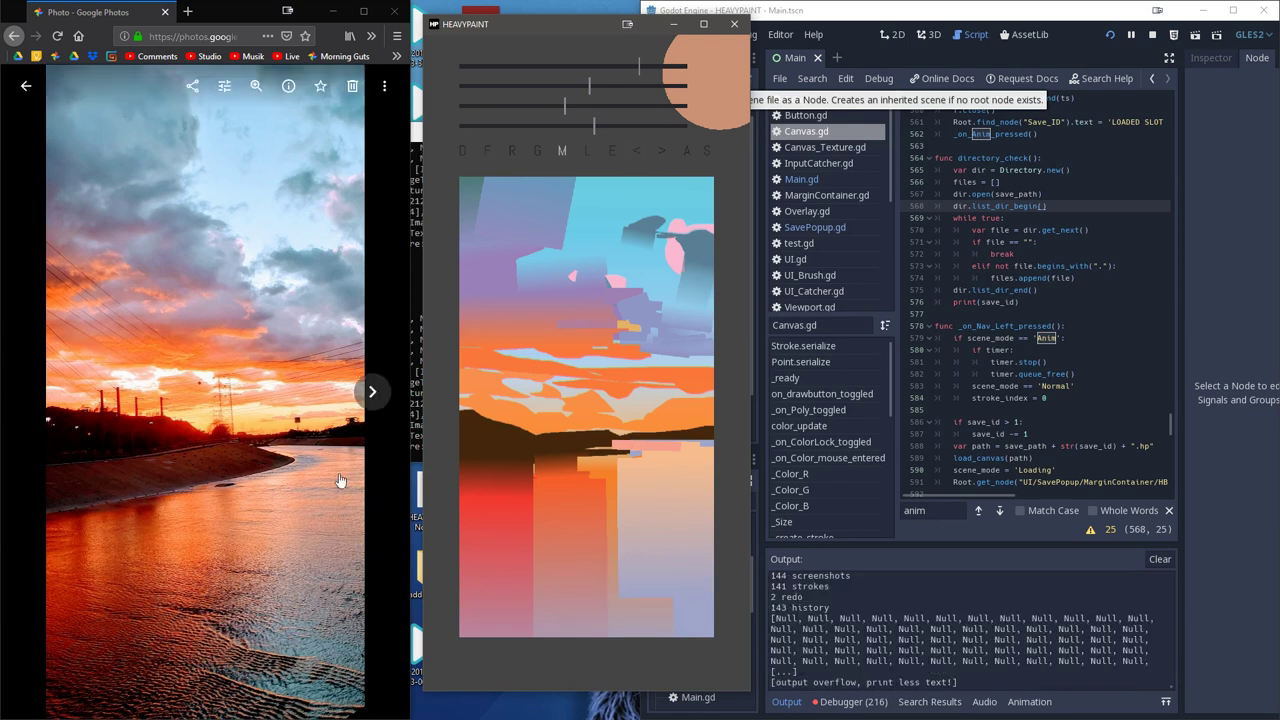
# - Mix a near-black navy, enlarge the brush and paint Gradient strokes fading upward from the water's lower edge, undoing and redrawing the first
pyautogui.moveTo(528, 121); pyautogui.dragTo(484, 131)
pyautogui.click(474, 106)
pyautogui.click(491, 86)
pyautogui.moveTo(531, 66); pyautogui.dragTo(516, 66)
pyautogui.moveTo(490, 125); pyautogui.dragTo(656, 123)
pyautogui.moveTo(514, 69)
pyautogui.mouseDown()
pyautogui.moveTo(467, 68)
pyautogui.moveTo(460, 85)
pyautogui.mouseUp()
pyautogui.click(464, 69)
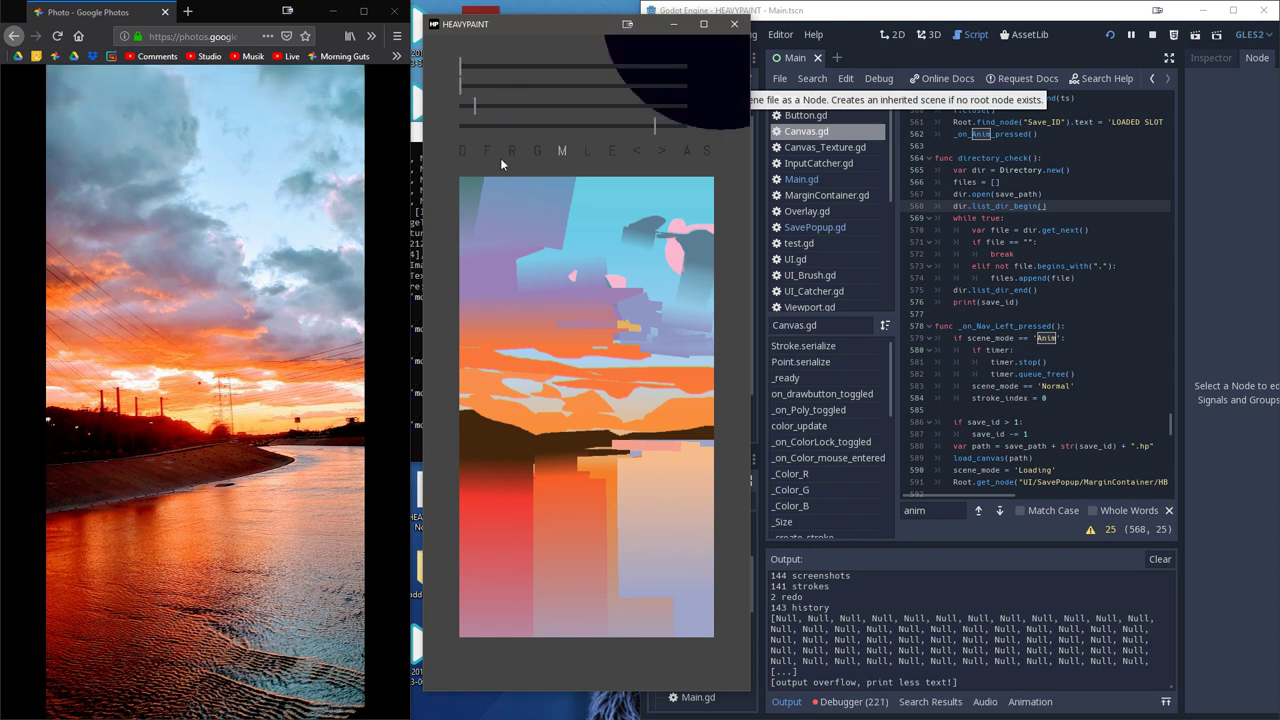
pyautogui.click(540, 152)
pyautogui.moveTo(509, 652); pyautogui.dragTo(529, 480)
pyautogui.click(636, 150)
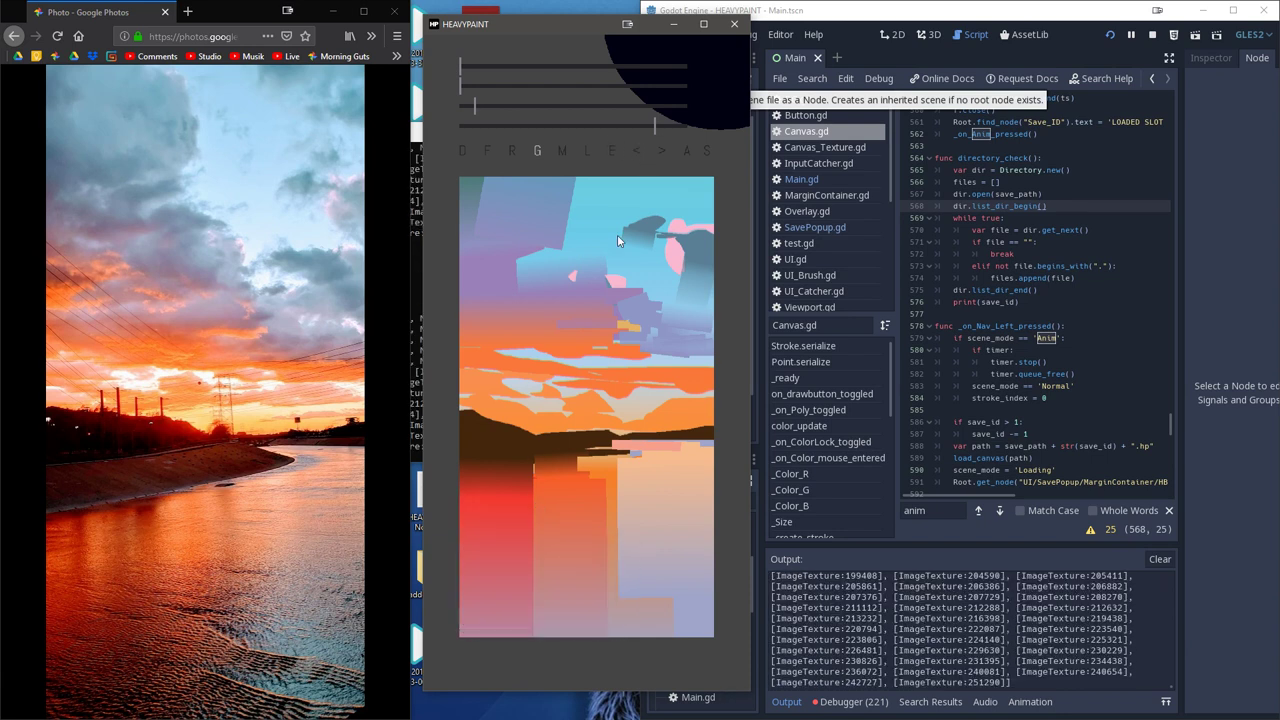
pyautogui.moveTo(482, 655)
pyautogui.mouseDown()
pyautogui.moveTo(531, 546)
pyautogui.moveTo(532, 509)
pyautogui.moveTo(527, 540)
pyautogui.moveTo(527, 528)
pyautogui.mouseUp()
pyautogui.moveTo(675, 642)
pyautogui.mouseDown()
pyautogui.moveTo(685, 584)
pyautogui.moveTo(670, 582)
pyautogui.mouseUp()
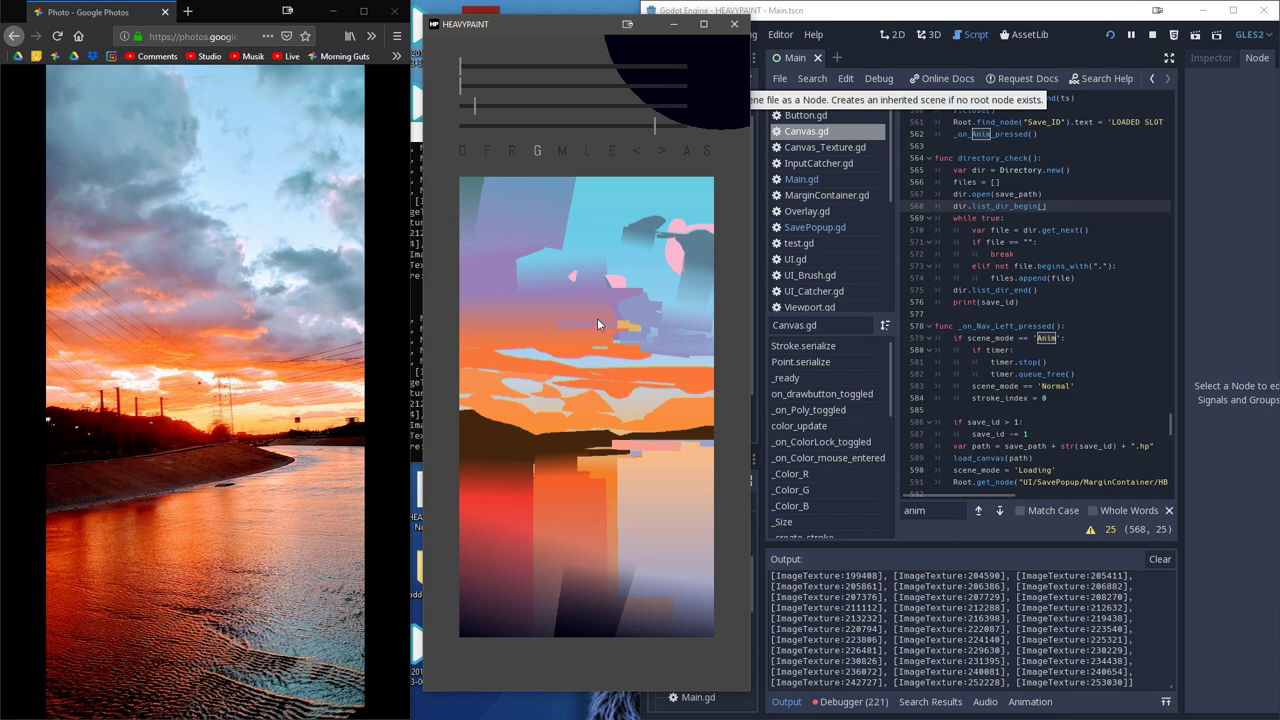
# - Shrink the Mixer brush and blend the orange water down into the dark lower edge near the centre, undoing the wider strokes
pyautogui.click(561, 149)
pyautogui.moveTo(573, 524); pyautogui.dragTo(572, 568)
pyautogui.click(638, 151)
pyautogui.moveTo(630, 127); pyautogui.dragTo(580, 244)
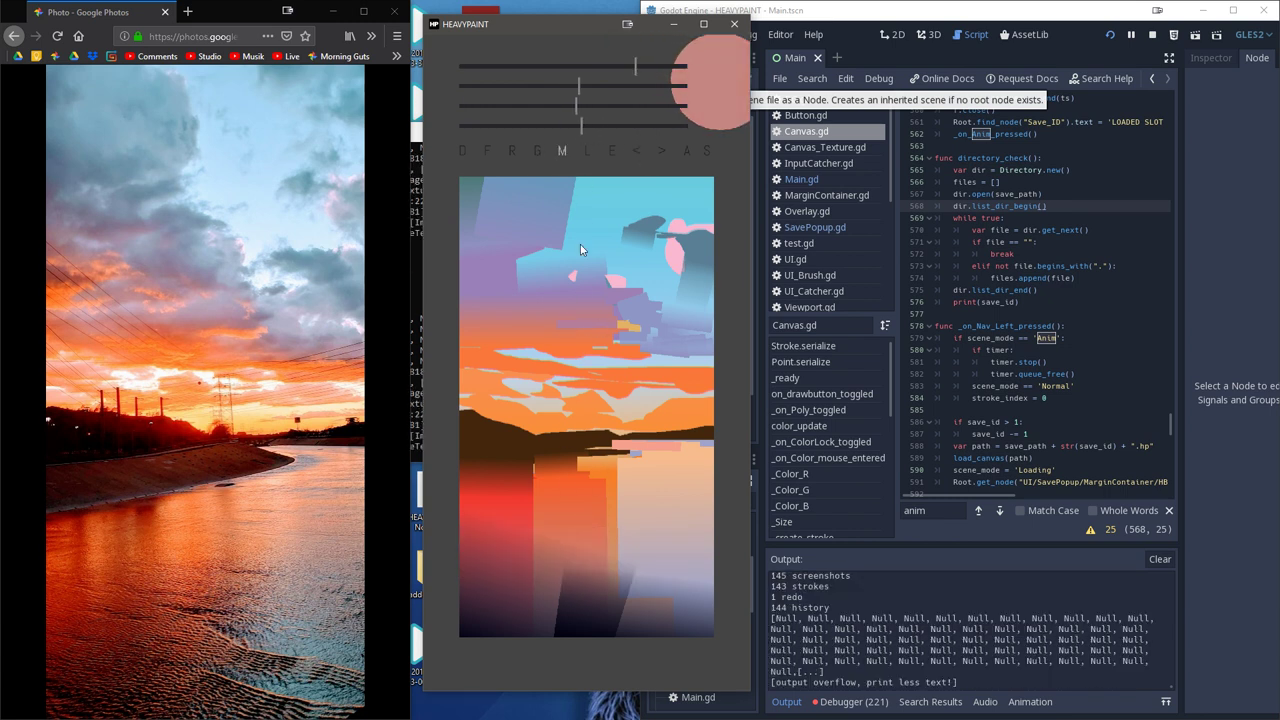
pyautogui.moveTo(576, 546); pyautogui.dragTo(573, 612)
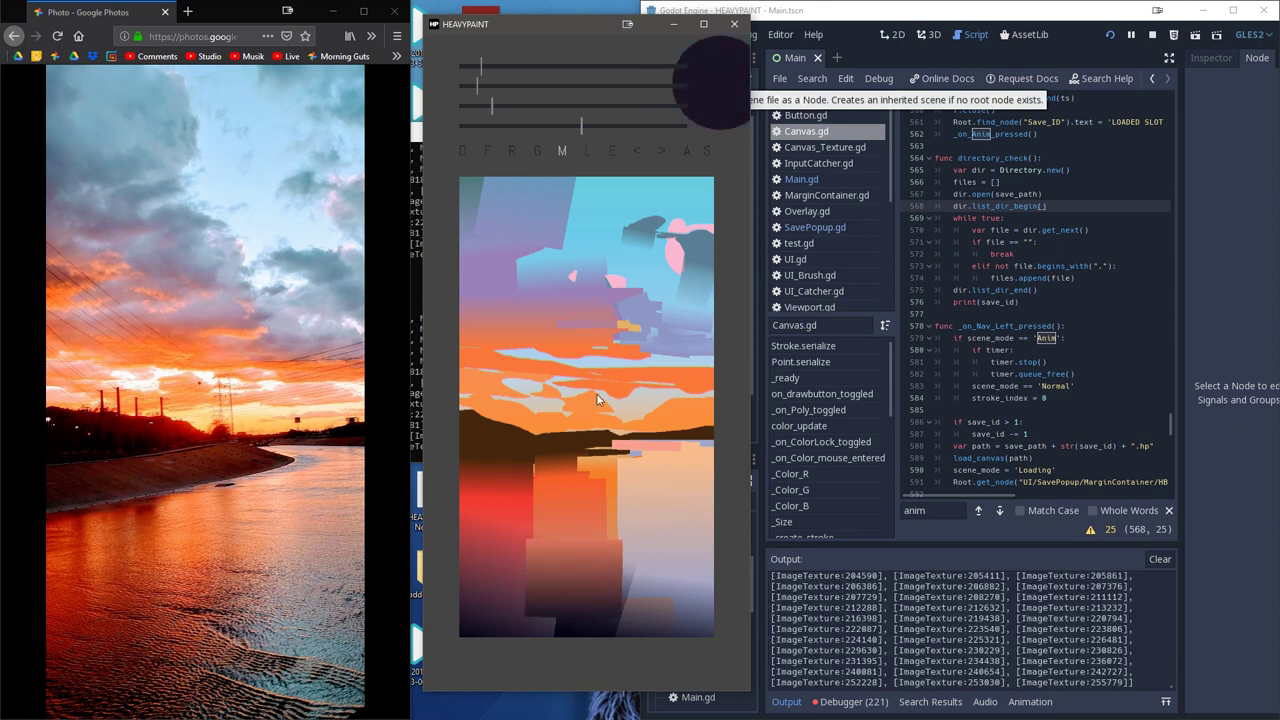
pyautogui.moveTo(581, 125); pyautogui.dragTo(543, 125)
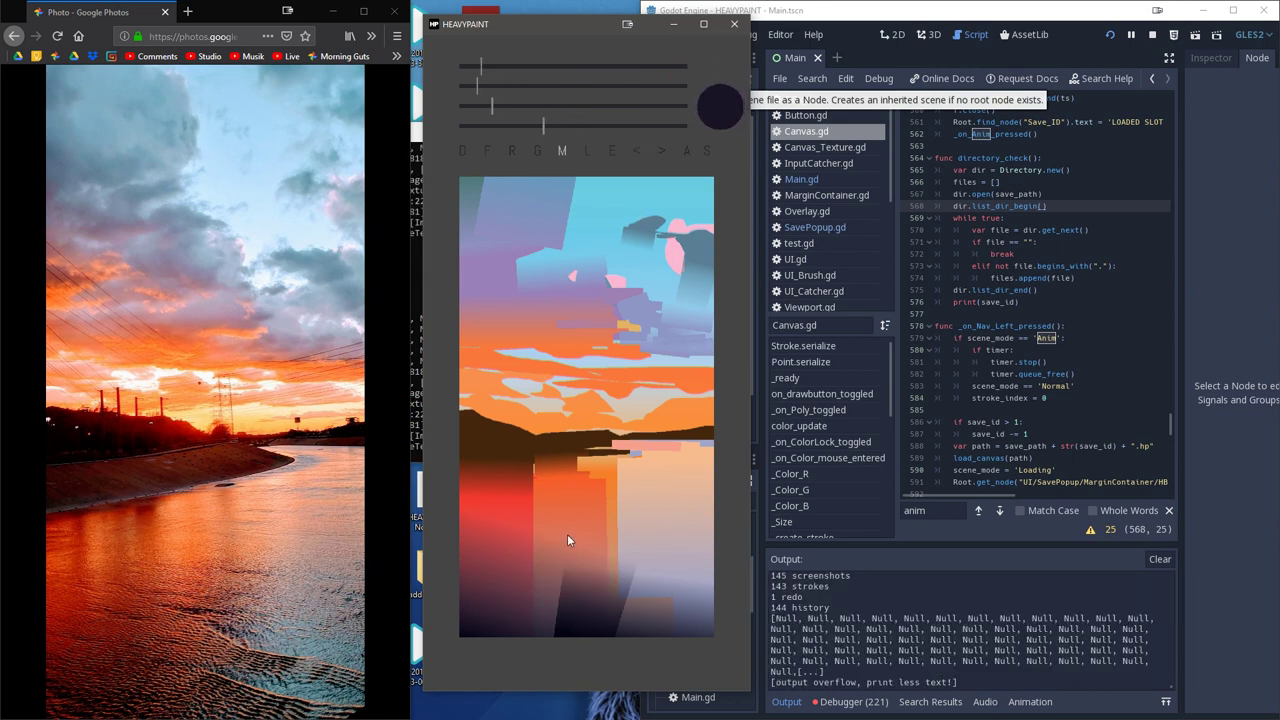
pyautogui.moveTo(567, 546)
pyautogui.mouseDown()
pyautogui.moveTo(565, 620)
pyautogui.moveTo(596, 575)
pyautogui.moveTo(594, 623)
pyautogui.mouseUp()
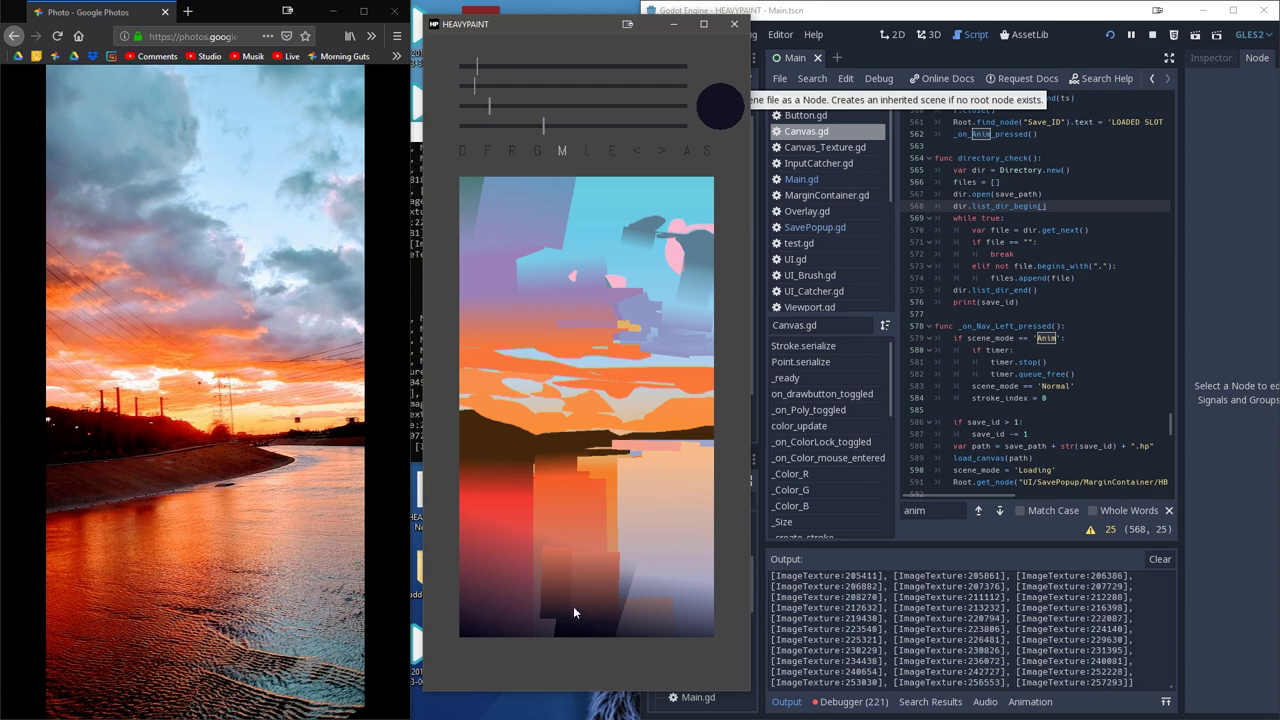
pyautogui.moveTo(551, 535); pyautogui.dragTo(548, 658)
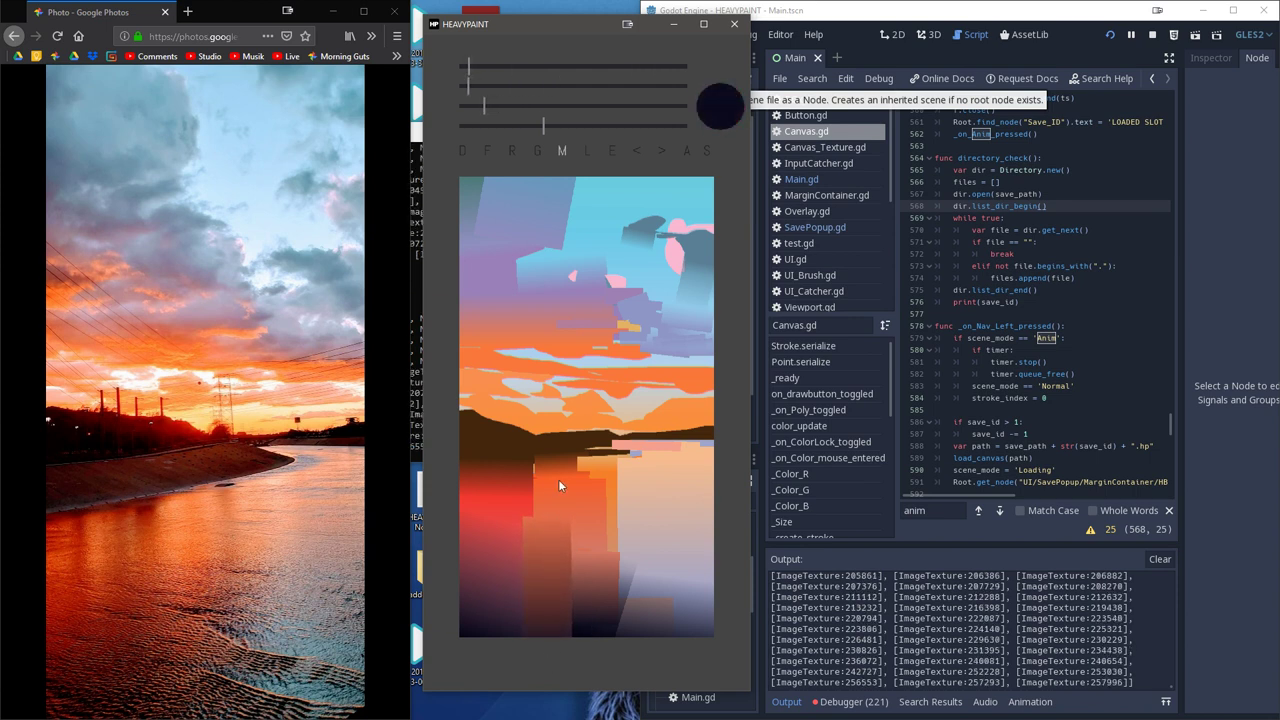
# - Blend the dark hill's base into the red-orange water with short Mixer strokes, working along the shoreline to the tip of the spit
pyautogui.moveTo(535, 486); pyautogui.dragTo(534, 453)
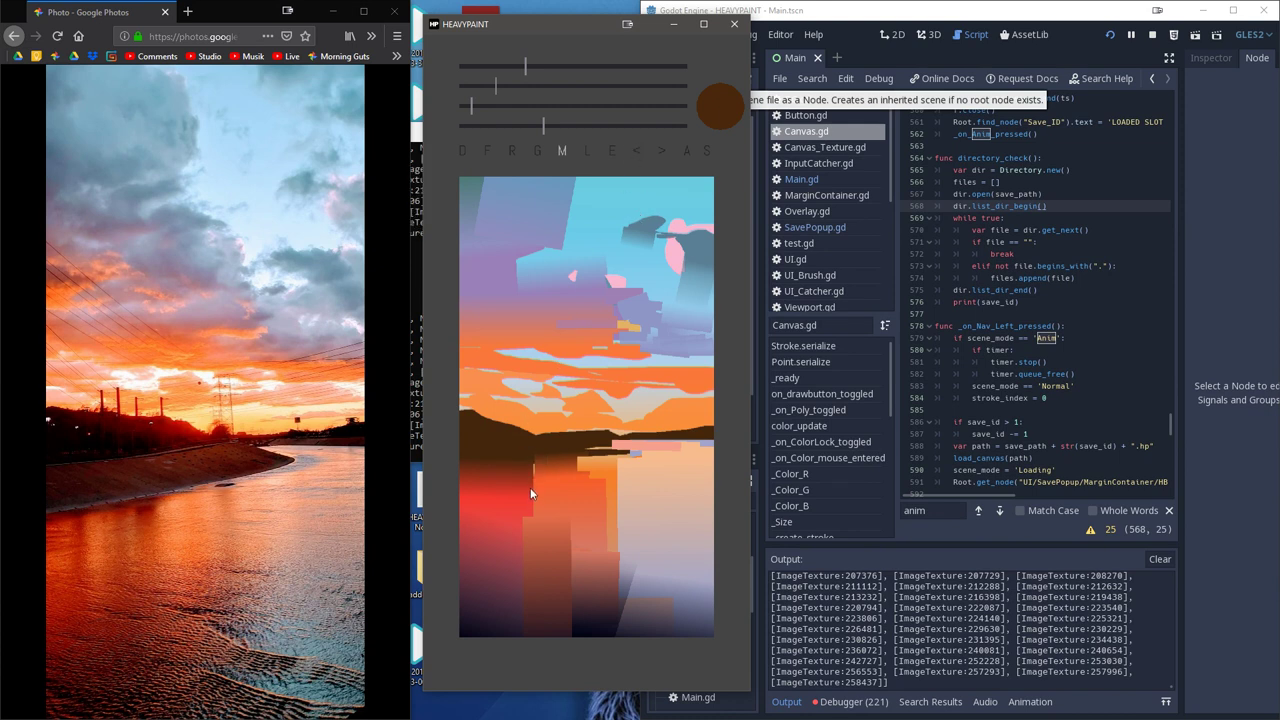
pyautogui.moveTo(530, 487); pyautogui.dragTo(529, 459)
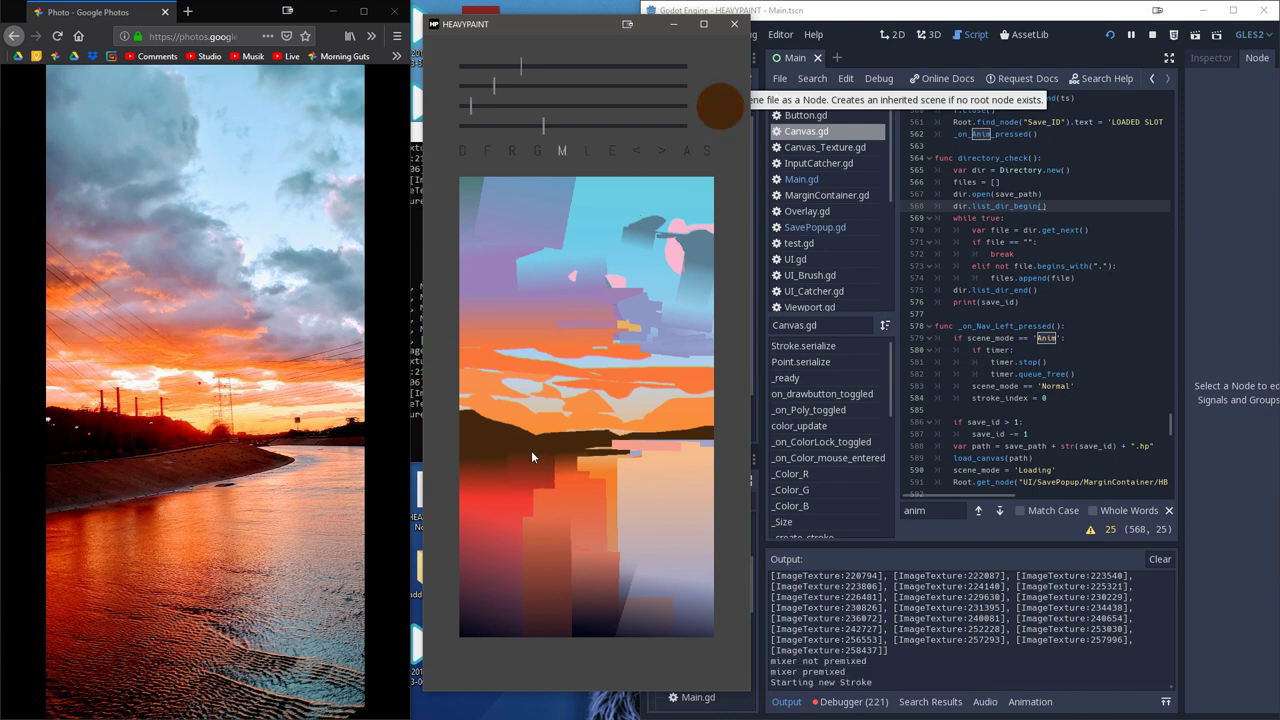
pyautogui.moveTo(547, 463)
pyautogui.mouseDown()
pyautogui.moveTo(547, 450)
pyautogui.moveTo(570, 460)
pyautogui.mouseUp()
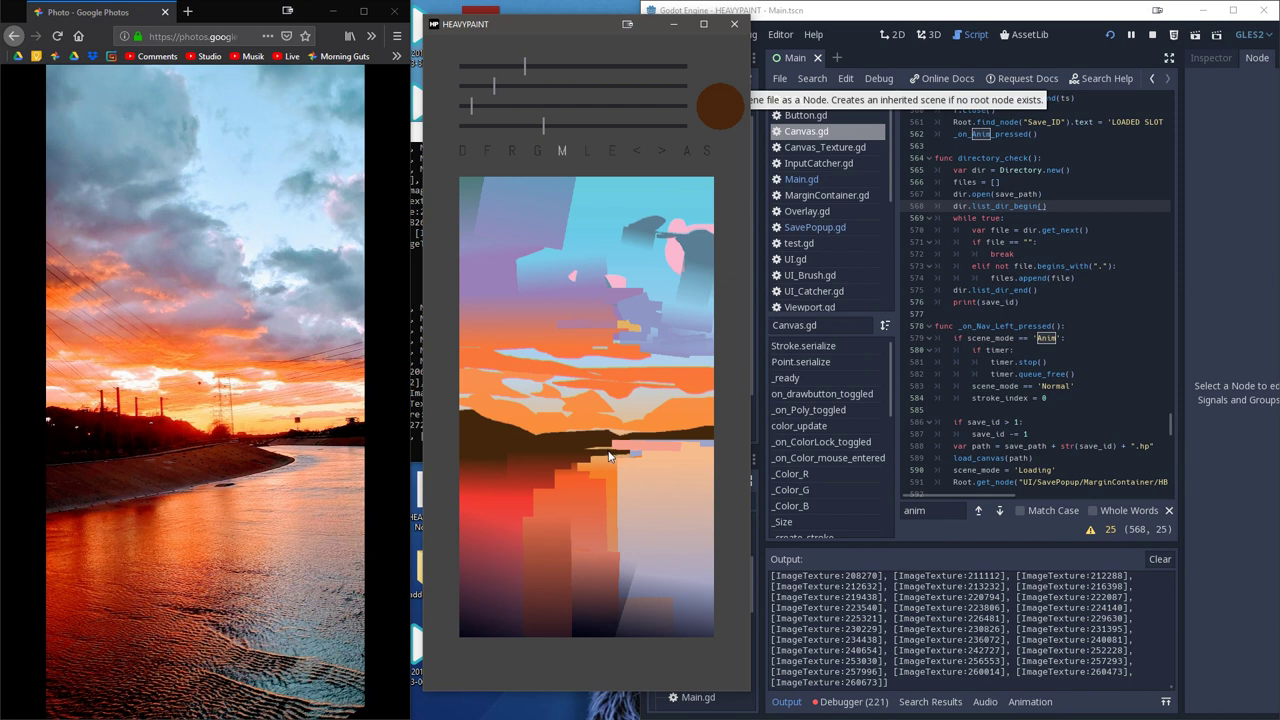
pyautogui.moveTo(612, 448); pyautogui.dragTo(592, 454)
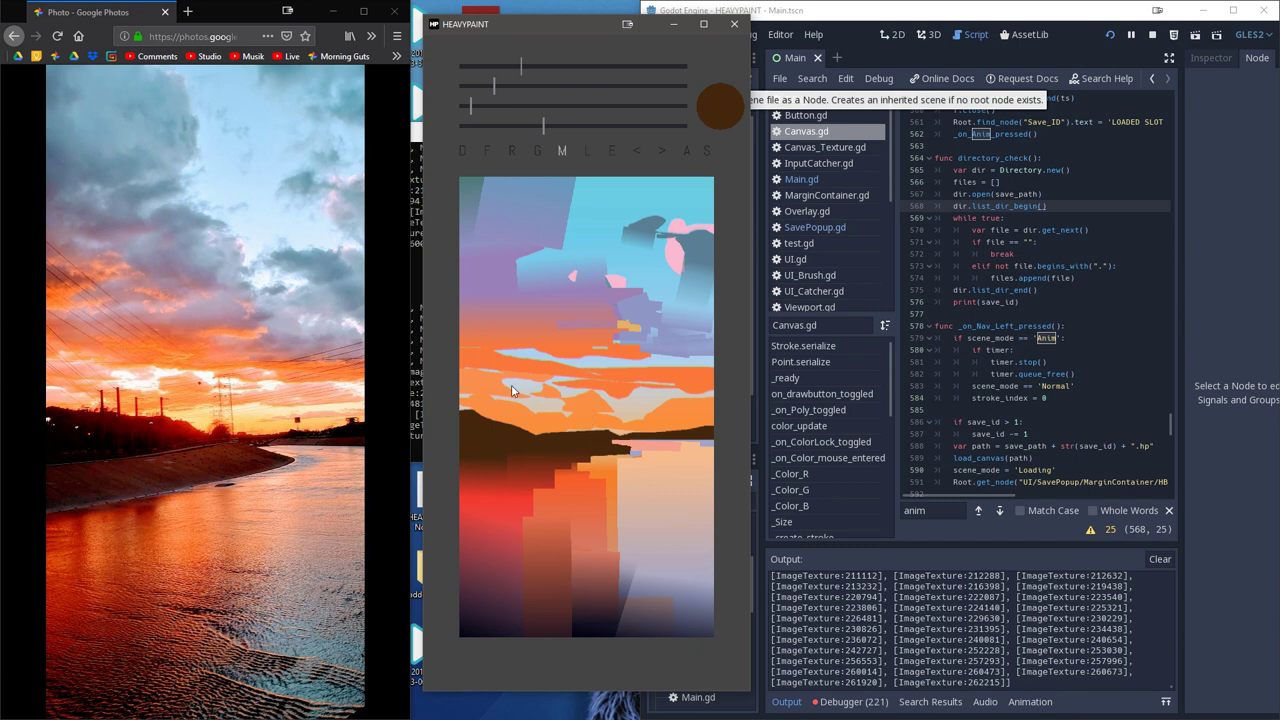
# - Try a dark brown Gradient stroke over the orange clouds above the far shore
pyautogui.click(541, 151)
pyautogui.moveTo(640, 352)
pyautogui.mouseDown()
pyautogui.moveTo(648, 595)
pyautogui.moveTo(672, 515)
pyautogui.moveTo(656, 406)
pyautogui.mouseUp()
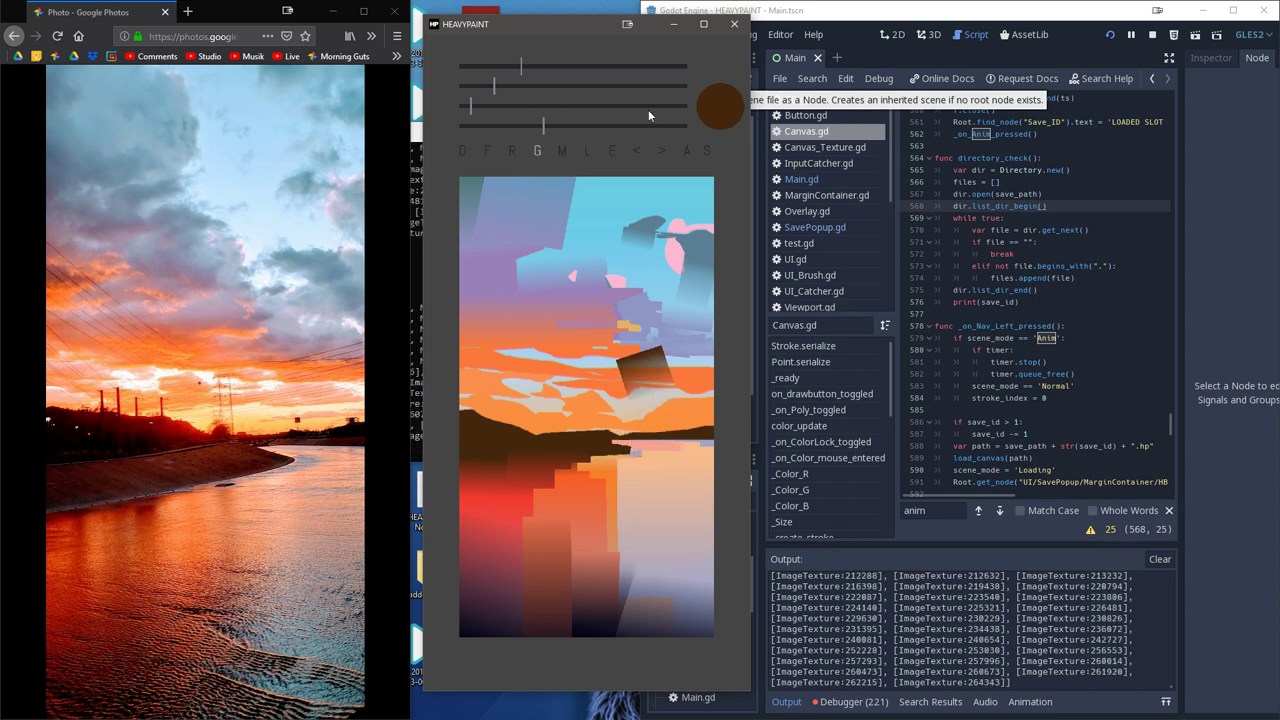
pyautogui.click(636, 148)
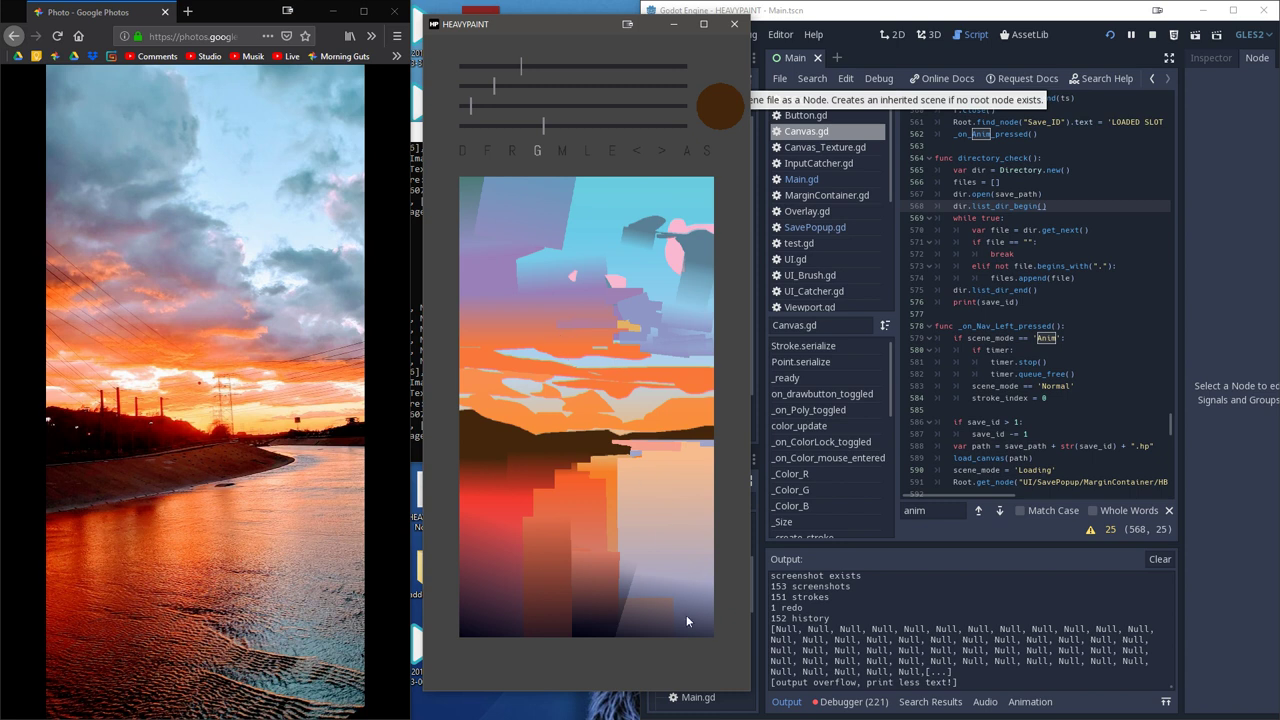
# - Reduce the height of the painting window slightly
pyautogui.click(711, 151)
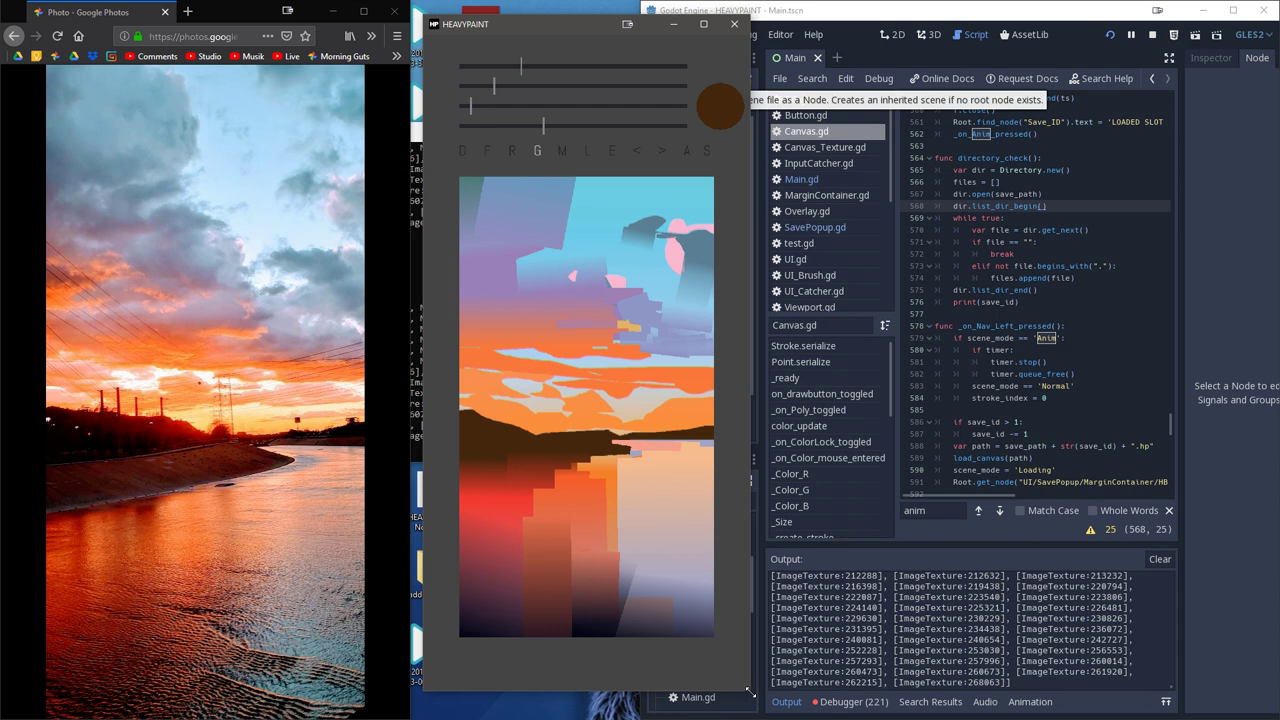
pyautogui.moveTo(751, 683)
pyautogui.mouseDown()
pyautogui.moveTo(700, 600)
pyautogui.moveTo(571, 240)
pyautogui.moveTo(512, 189)
pyautogui.moveTo(871, 700)
pyautogui.moveTo(634, 390)
pyautogui.moveTo(546, 356)
pyautogui.moveTo(804, 655)
pyautogui.moveTo(754, 679)
pyautogui.moveTo(752, 664)
pyautogui.mouseUp()
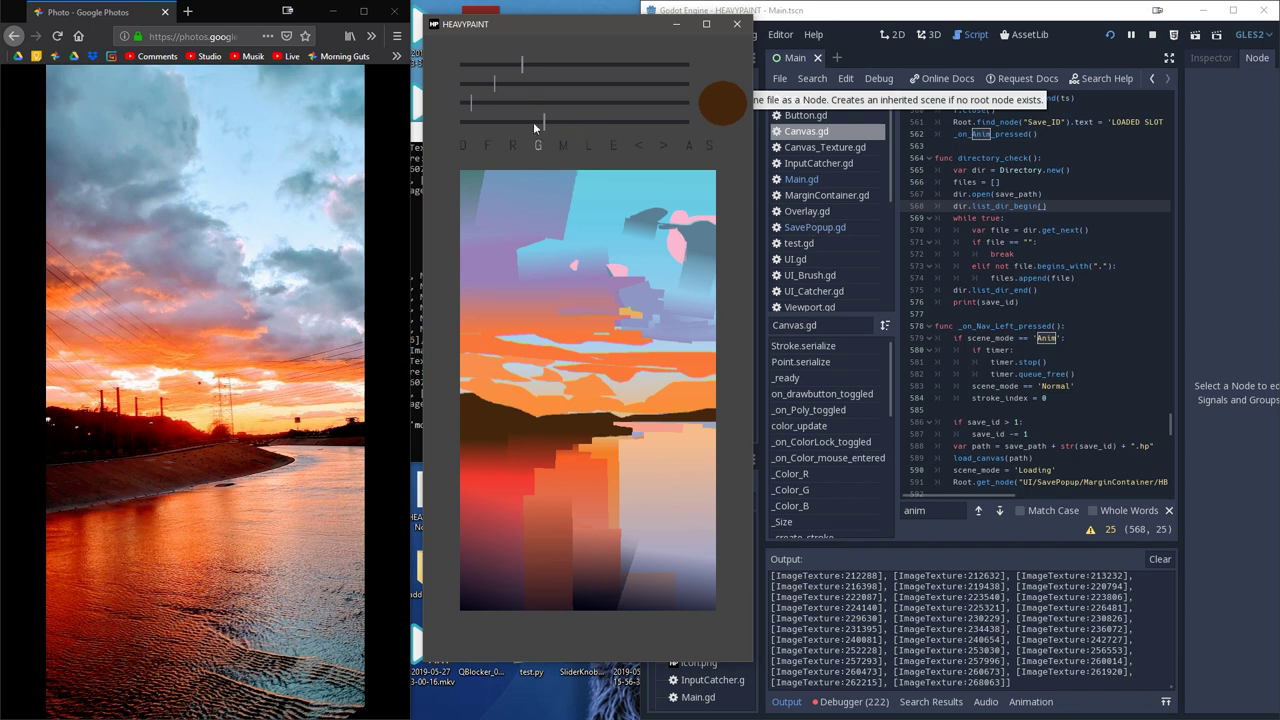
# - Pick the dark reddish brown from the hill's base and fill a small shape at the tip of the spit, undoing the first attempt
pyautogui.click(512, 146)
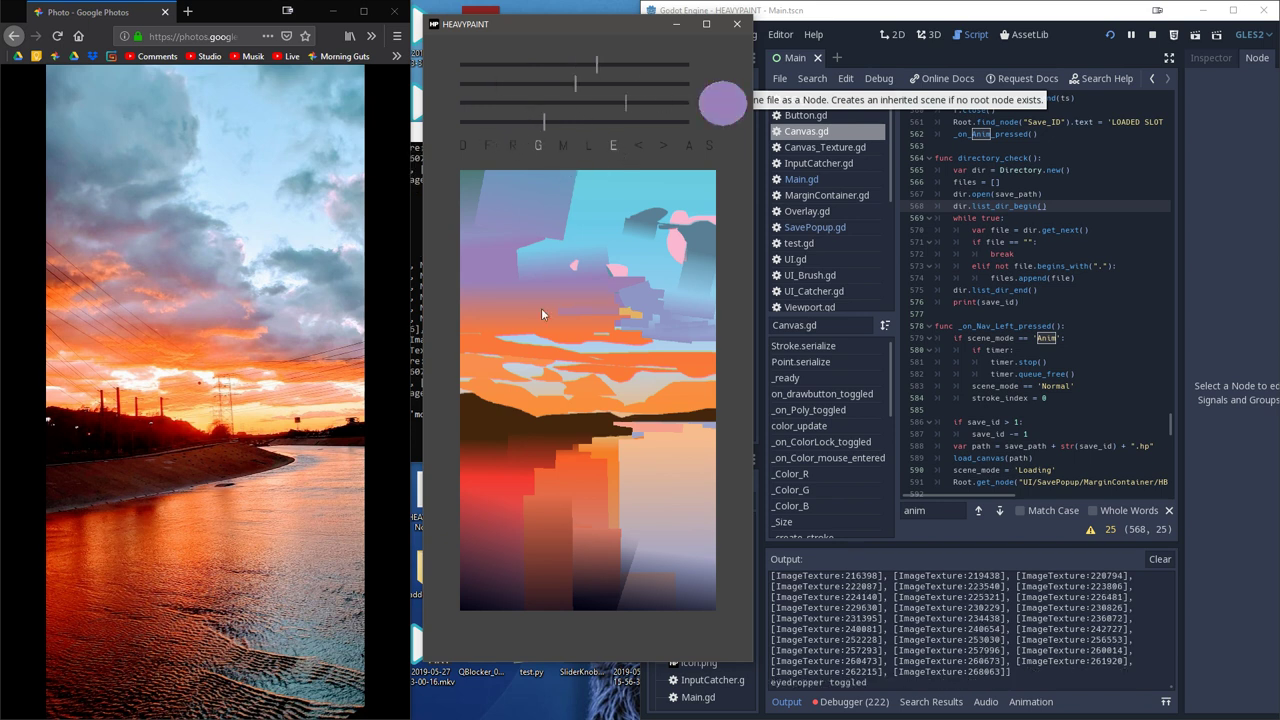
pyautogui.click(541, 440)
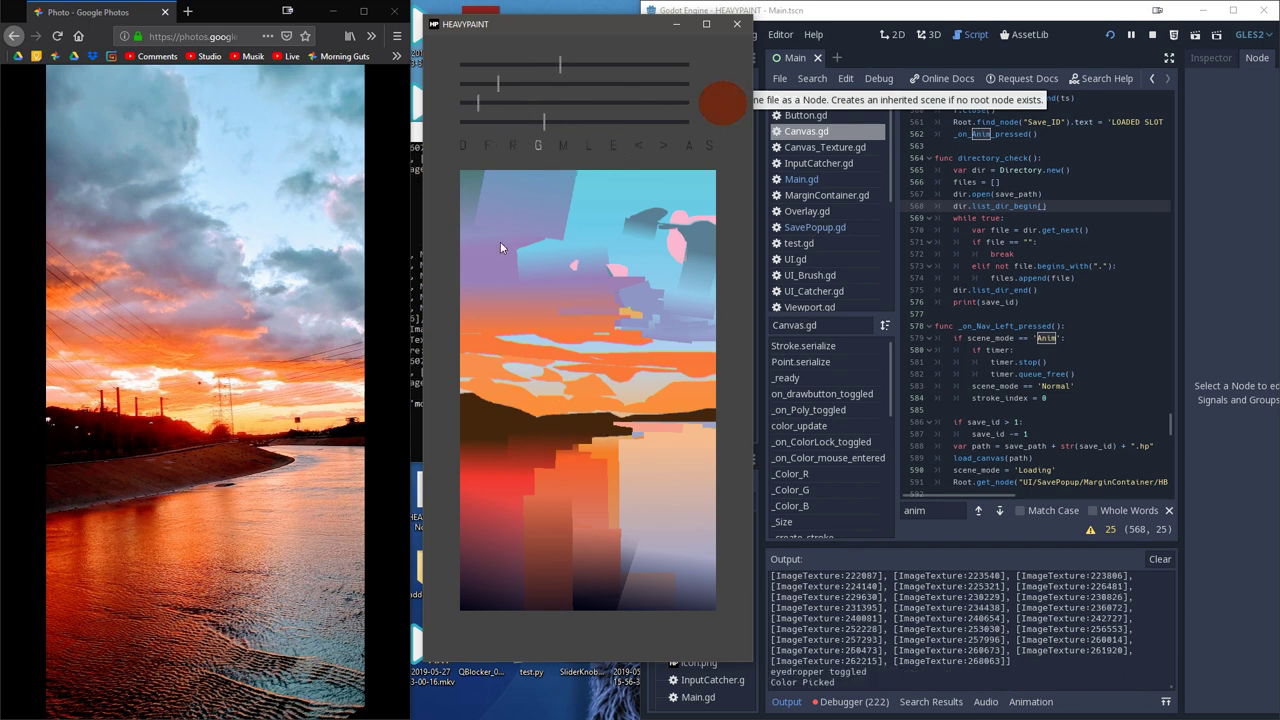
pyautogui.click(487, 145)
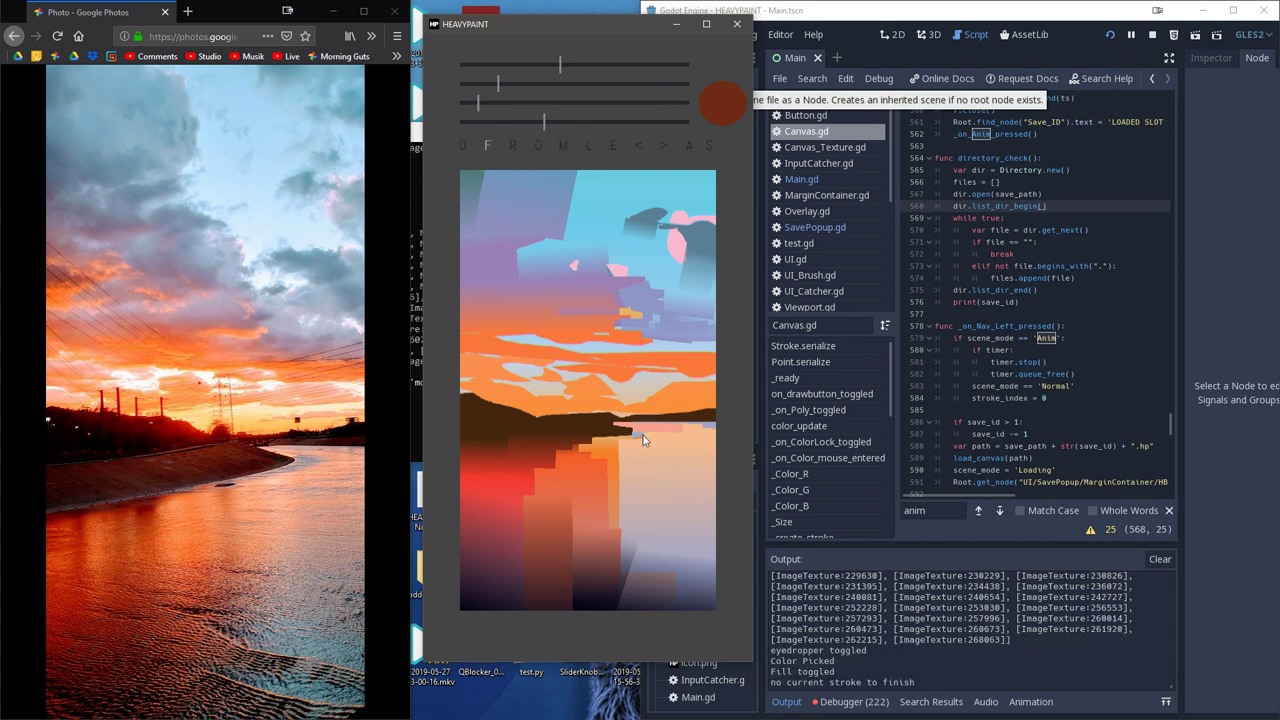
pyautogui.moveTo(643, 434)
pyautogui.mouseDown()
pyautogui.moveTo(595, 418)
pyautogui.moveTo(601, 436)
pyautogui.mouseUp()
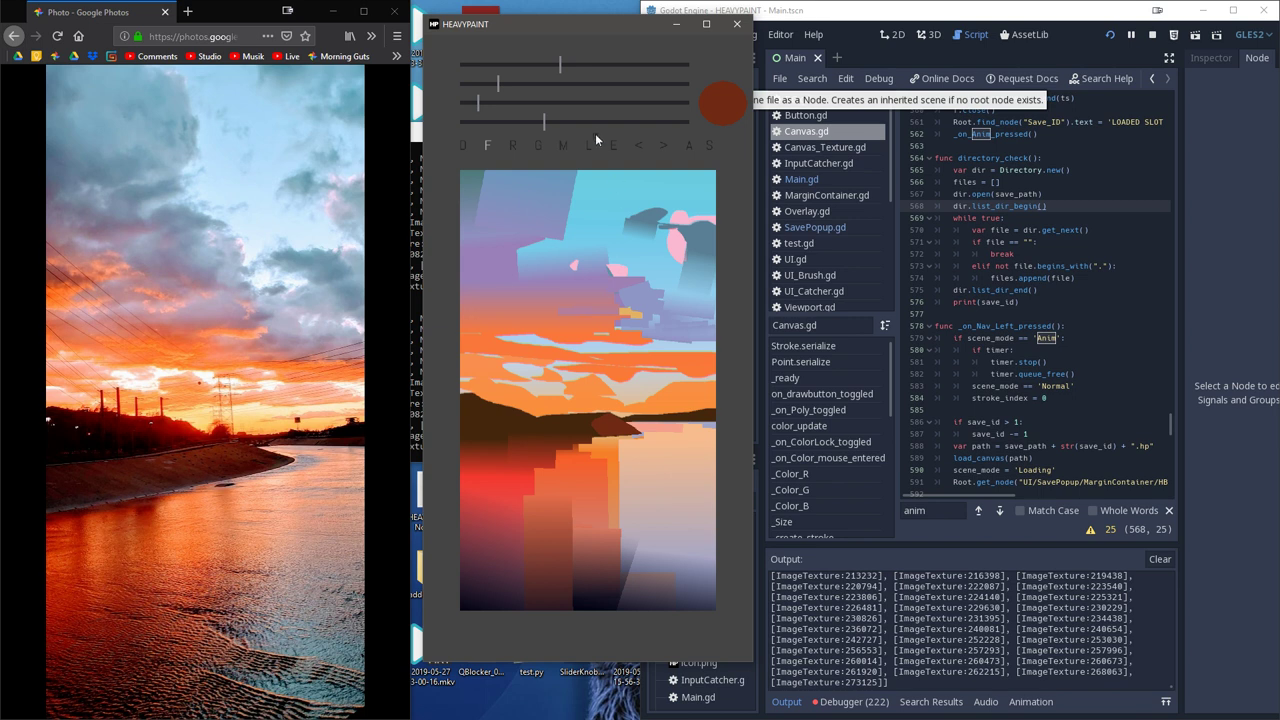
pyautogui.click(640, 143)
pyautogui.moveTo(607, 417)
pyautogui.mouseDown()
pyautogui.moveTo(595, 423)
pyautogui.moveTo(645, 433)
pyautogui.mouseUp()
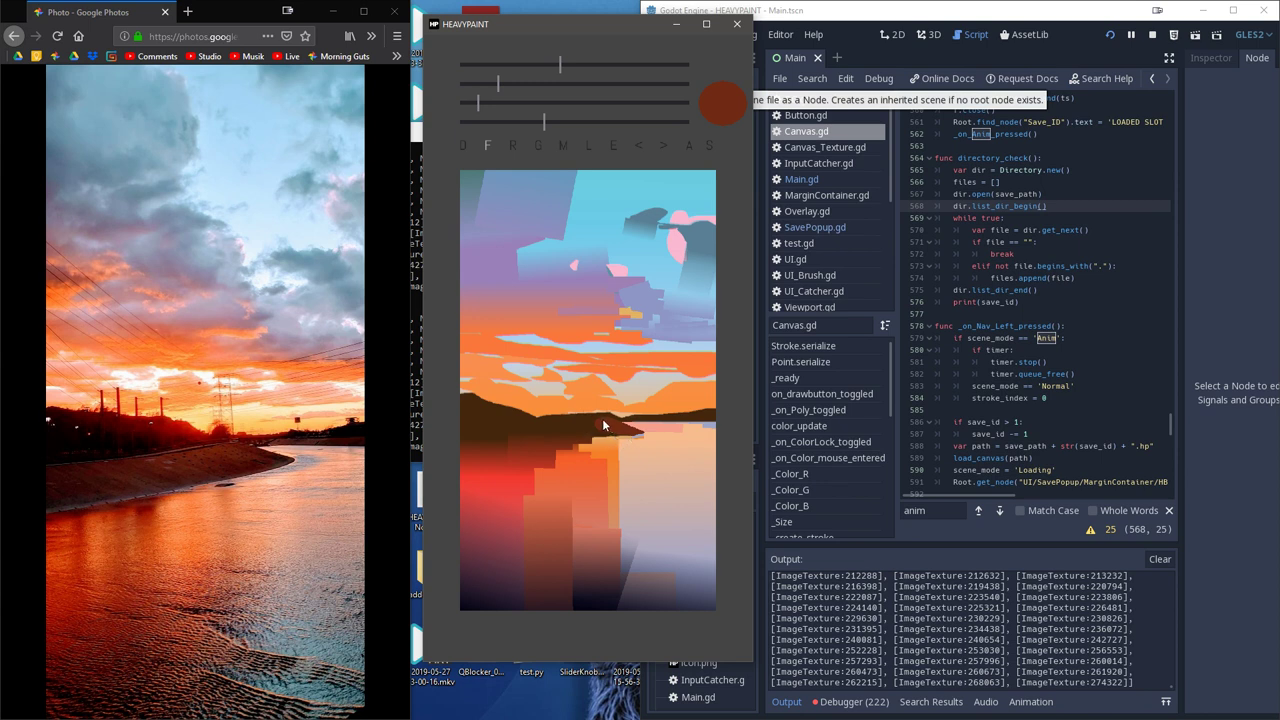
# - Extend the reddish-brown bank with filled shapes from the spit to the canvas's left edge, undoing and redrawing the middle shape
pyautogui.click(608, 416)
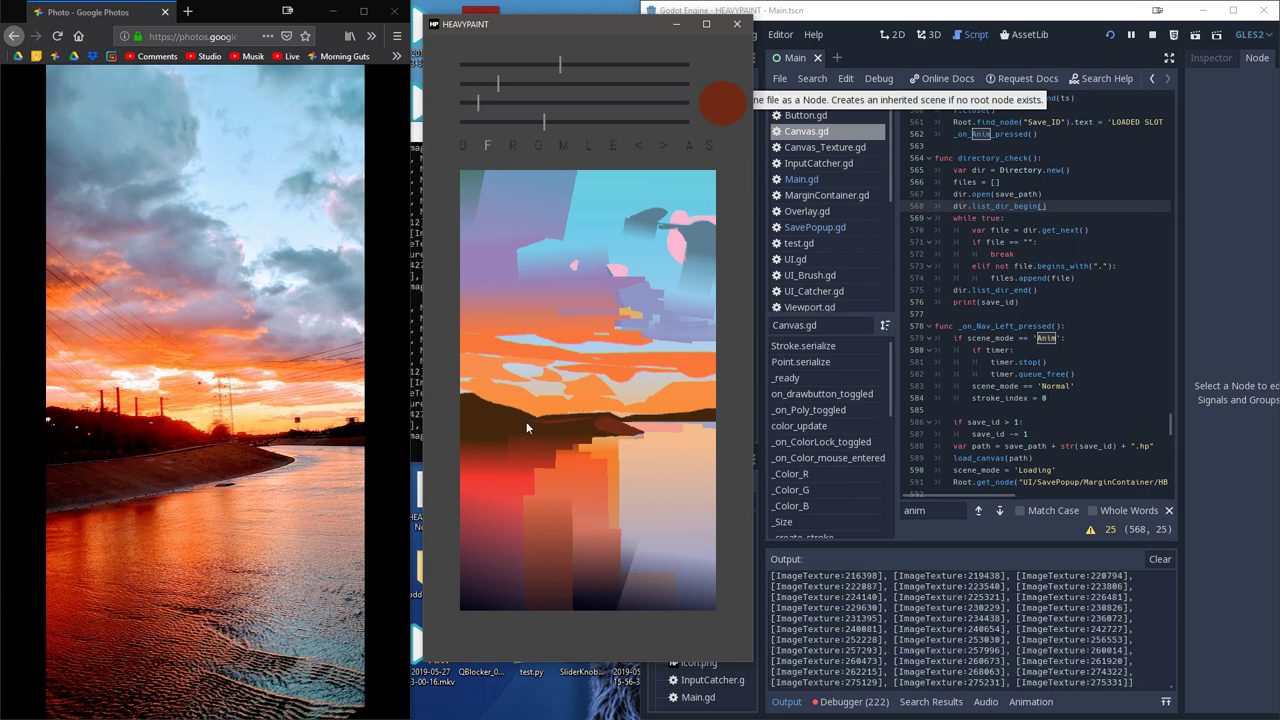
pyautogui.moveTo(526, 422)
pyautogui.mouseDown()
pyautogui.moveTo(495, 425)
pyautogui.moveTo(602, 424)
pyautogui.mouseUp()
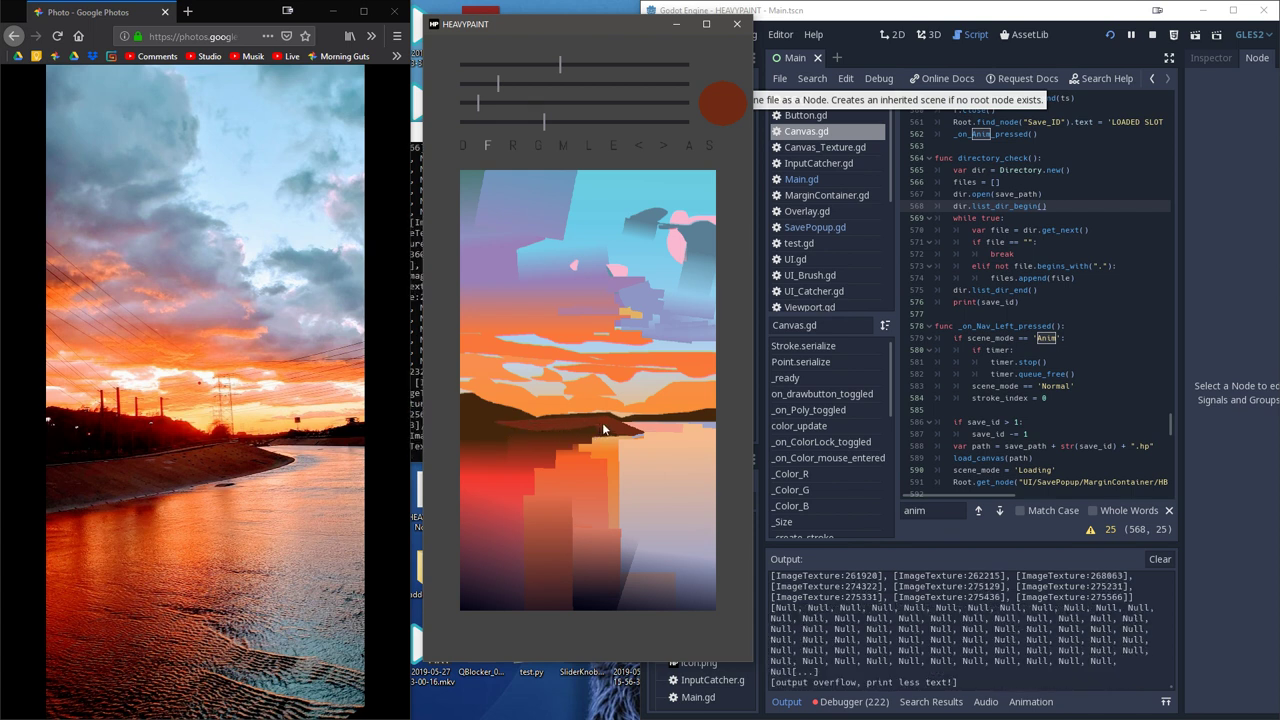
pyautogui.click(641, 143)
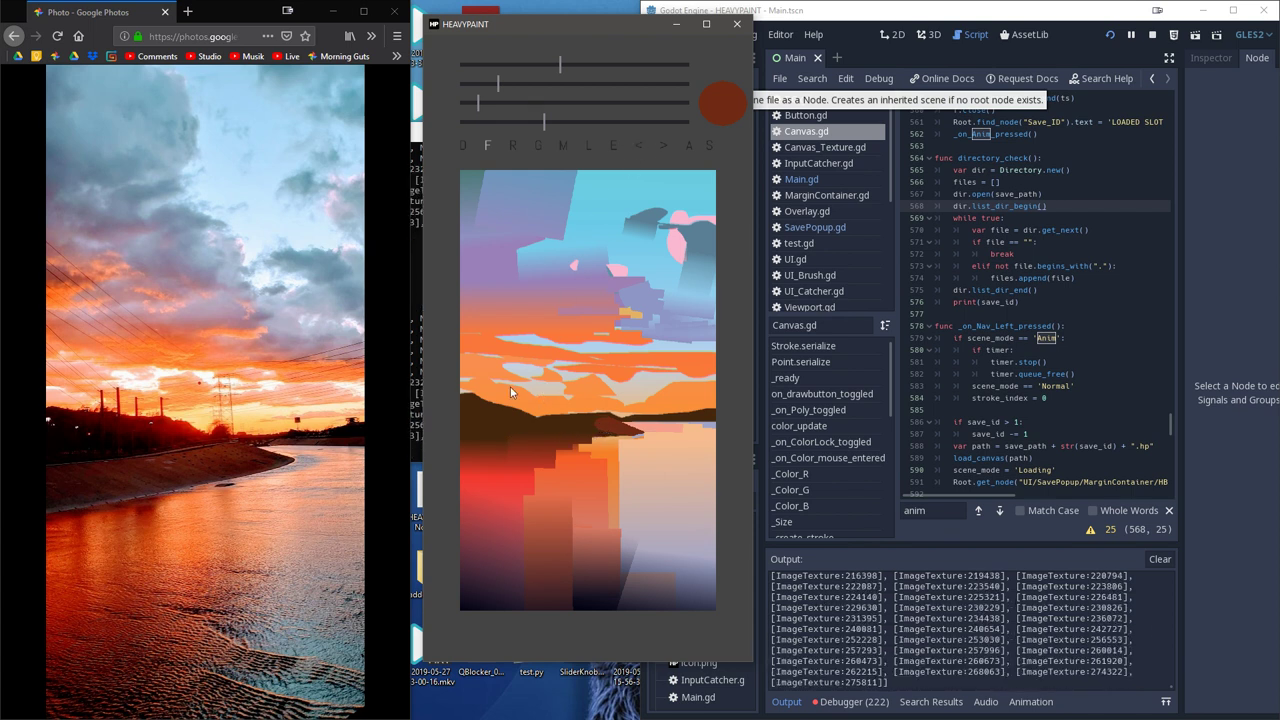
pyautogui.moveTo(495, 422); pyautogui.dragTo(601, 420)
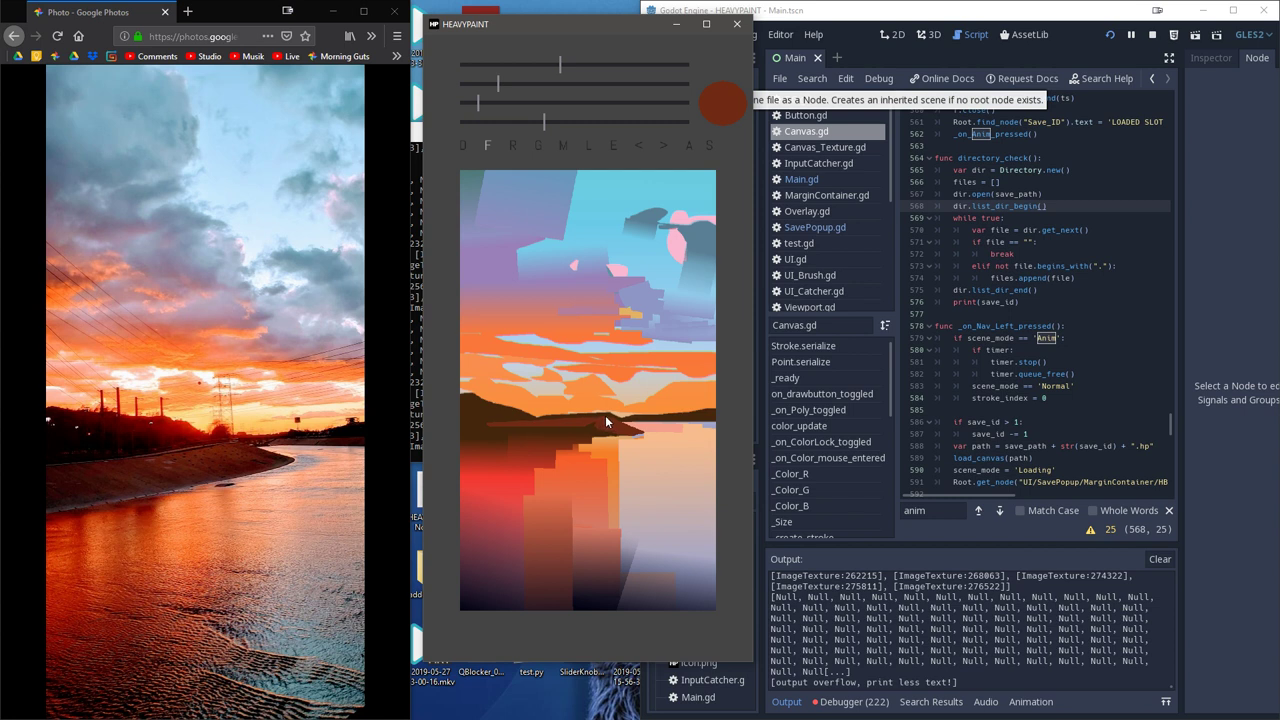
pyautogui.moveTo(472, 432); pyautogui.dragTo(537, 423)
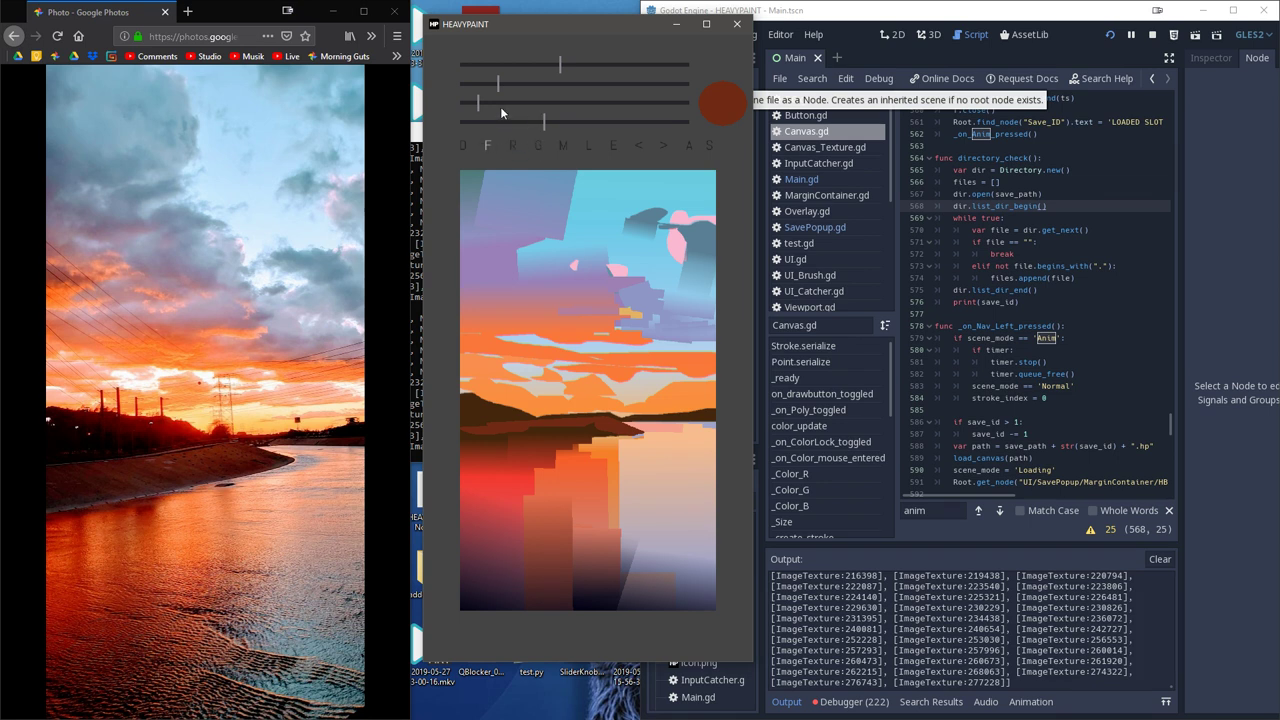
# - Darken the colour to near-black and fill a rounded shape at the left end of the shoreline
pyautogui.click(474, 83)
pyautogui.click(486, 65)
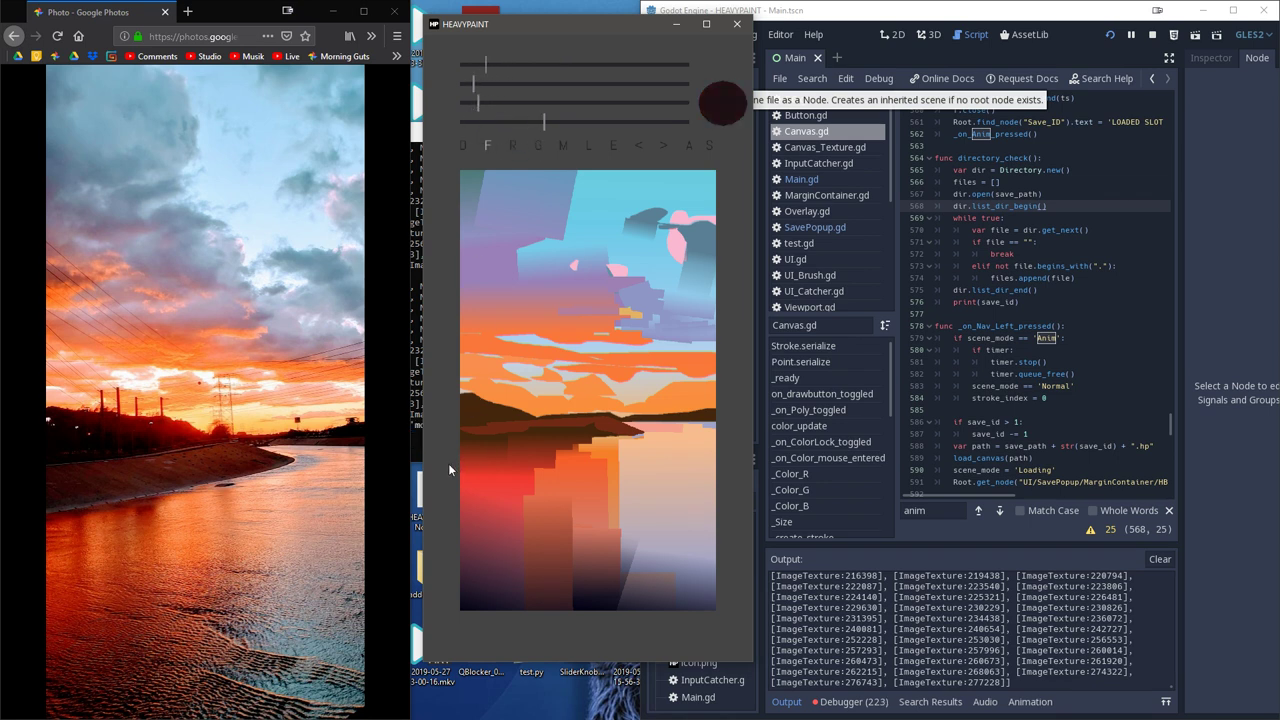
pyautogui.moveTo(448, 463)
pyautogui.mouseDown()
pyautogui.moveTo(453, 444)
pyautogui.moveTo(519, 452)
pyautogui.mouseUp()
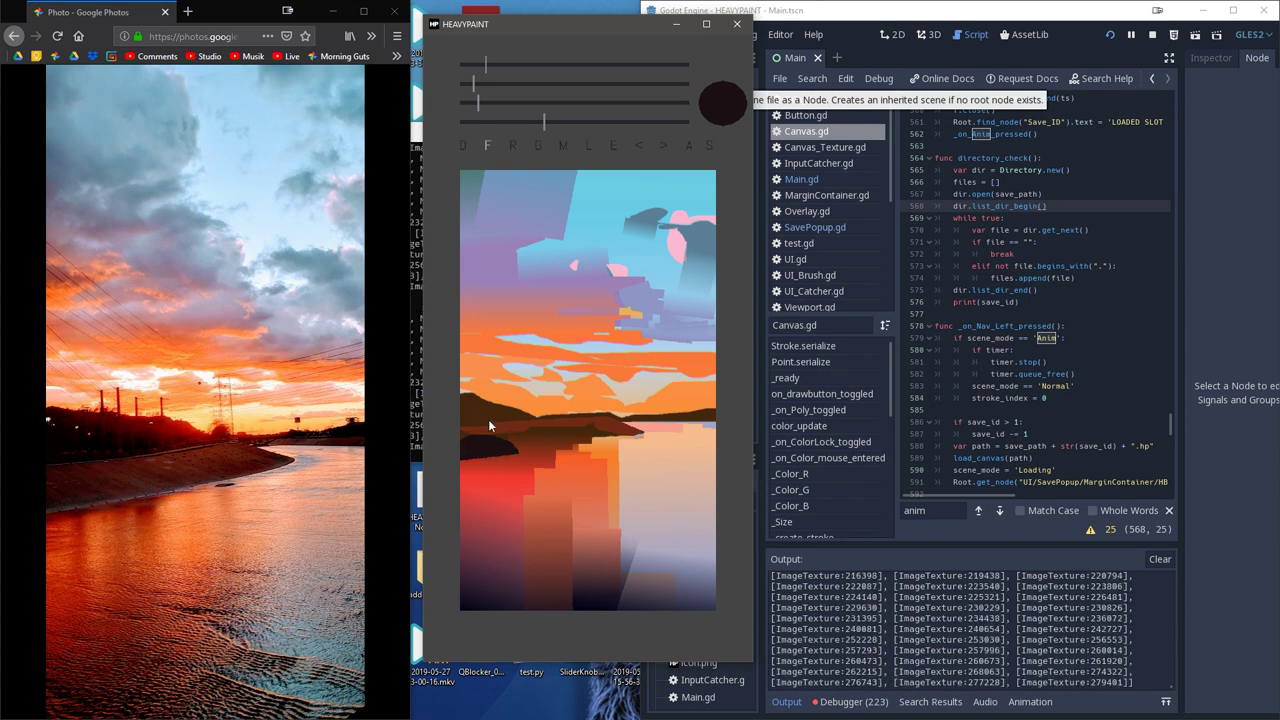
# - Shrink the Mixer brush, try a dark blue stroke beside the near-black shape, undo it, and make a short reddish-brown stroke on the bank
pyautogui.click(568, 146)
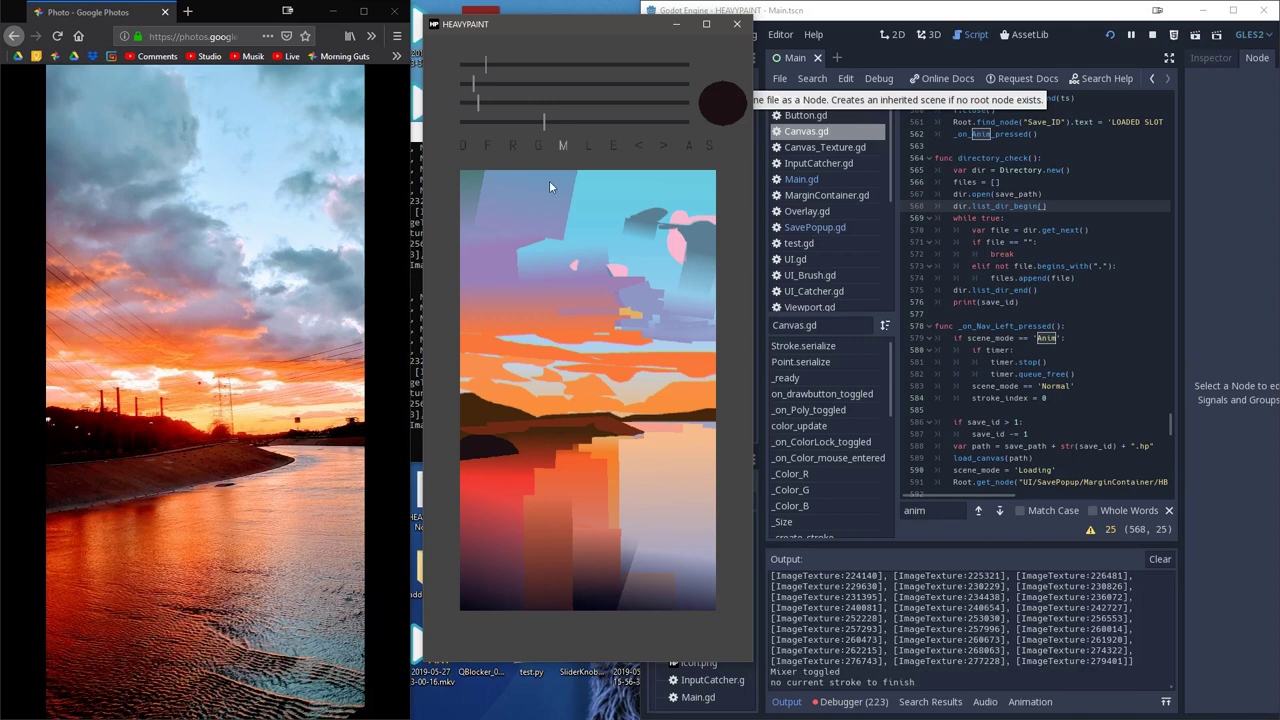
pyautogui.click(536, 122)
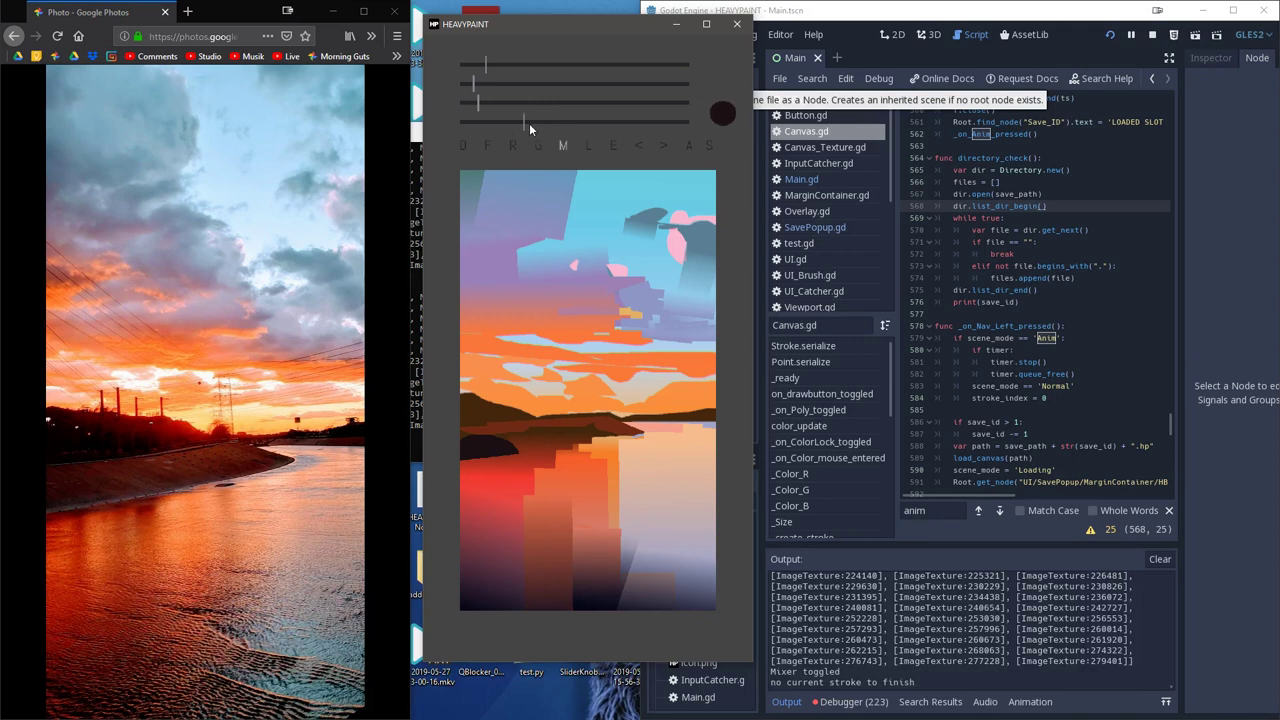
pyautogui.click(518, 100)
pyautogui.click(507, 82)
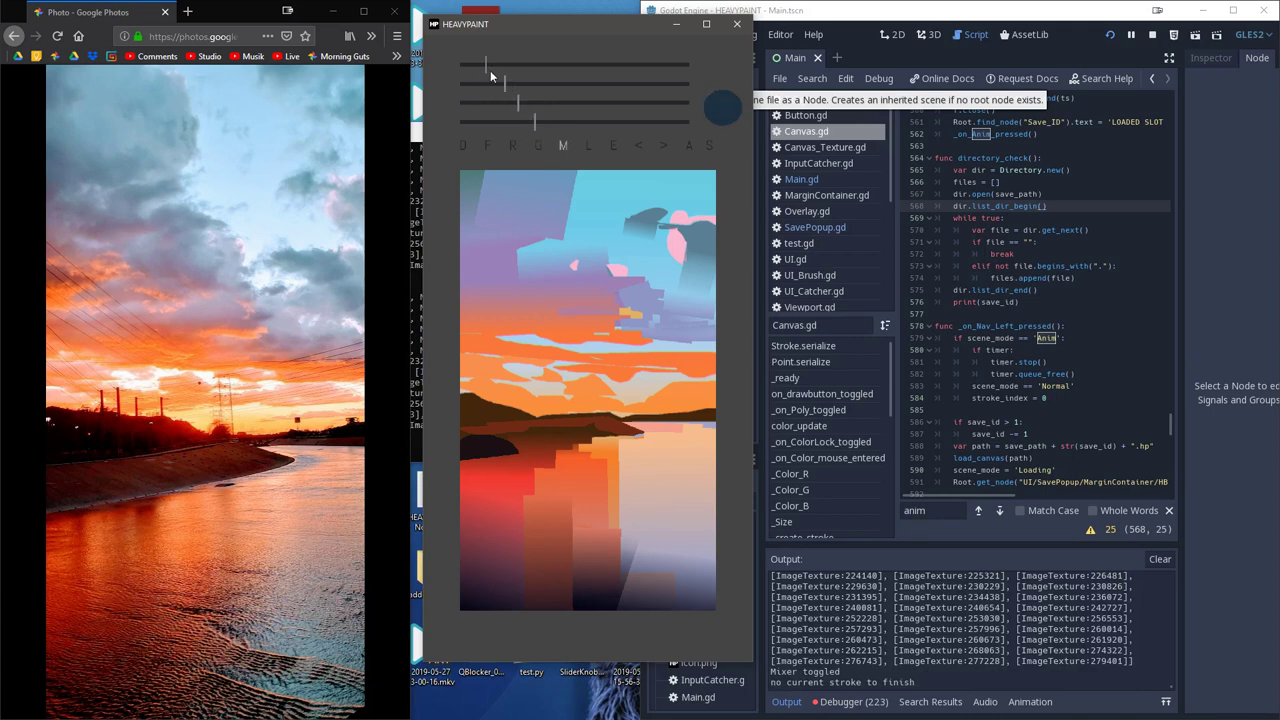
pyautogui.moveTo(526, 446); pyautogui.dragTo(560, 435)
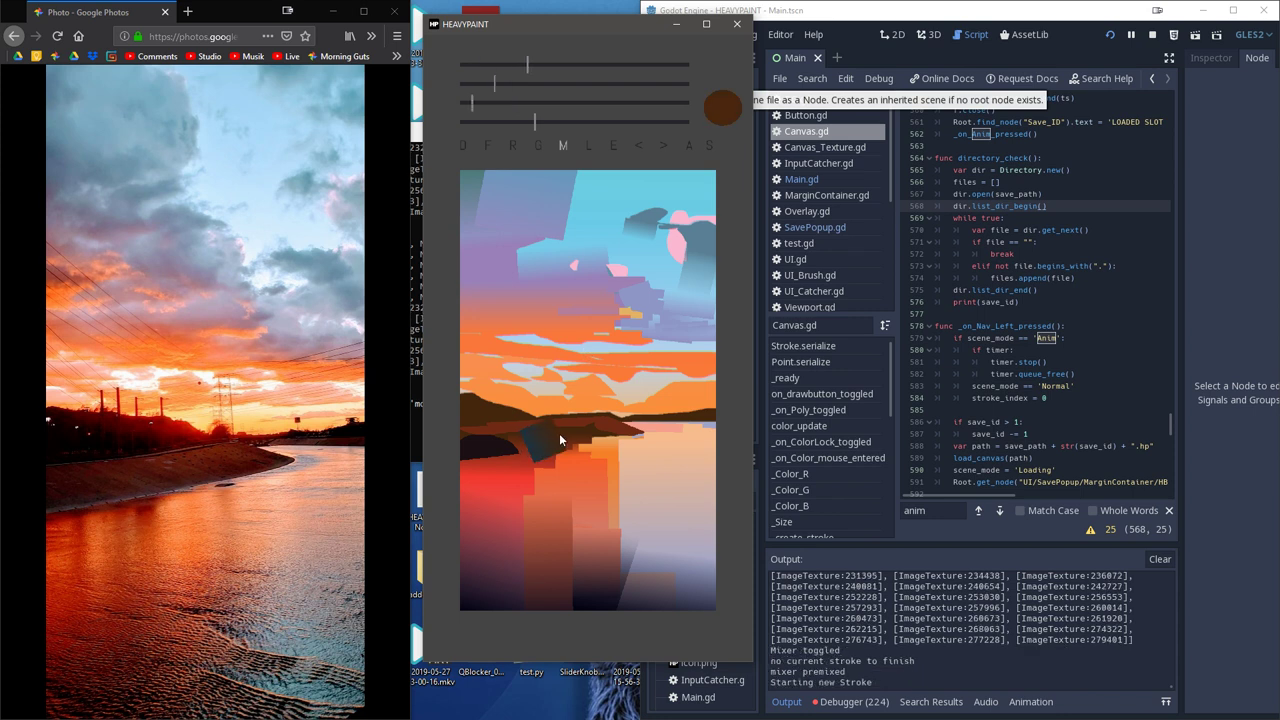
pyautogui.click(636, 145)
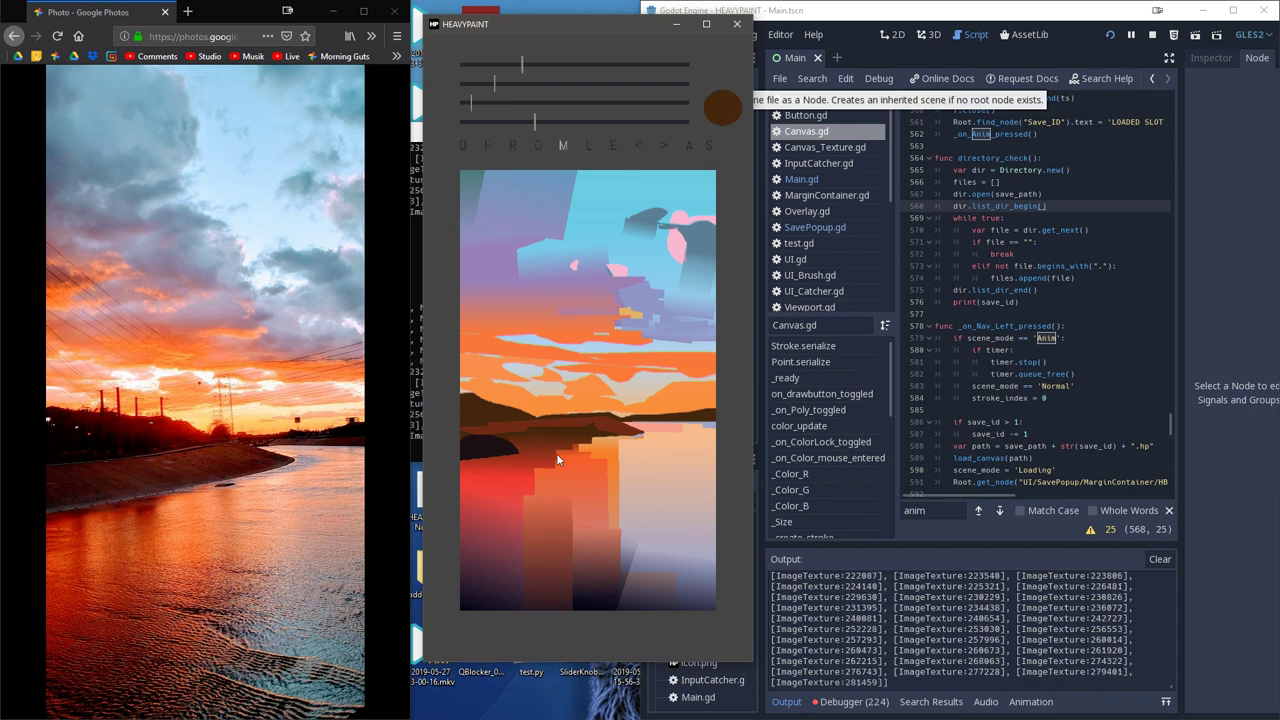
pyautogui.moveTo(531, 431); pyautogui.dragTo(535, 425)
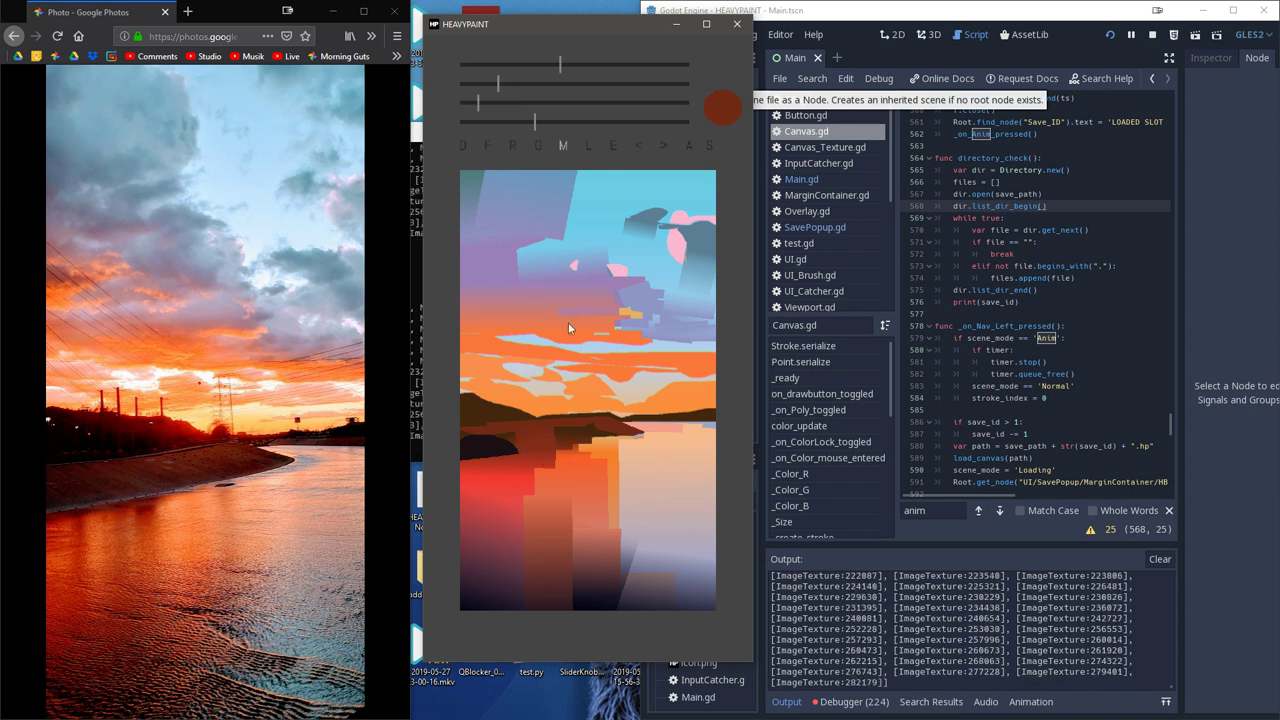
# - Mix a dark slate blue and fill a small rounded shape under the bank, beside the near-black shape
pyautogui.click(489, 146)
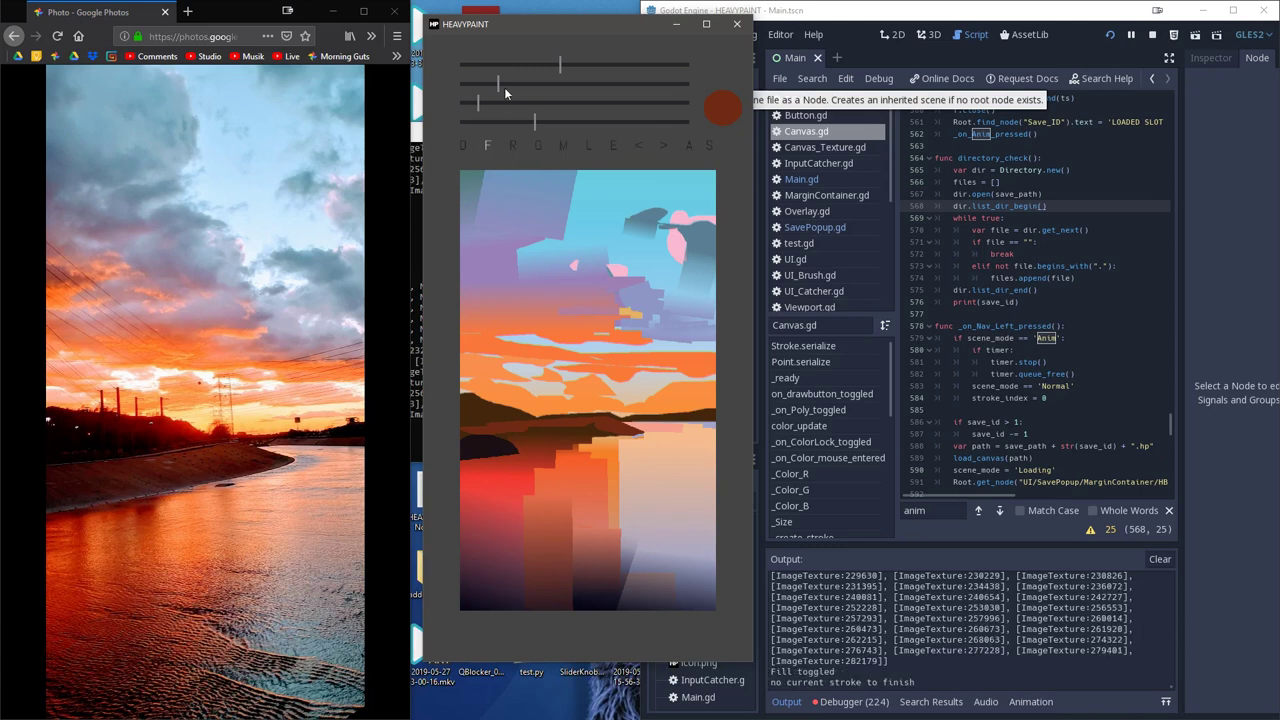
pyautogui.moveTo(499, 84)
pyautogui.mouseDown()
pyautogui.moveTo(539, 84)
pyautogui.moveTo(522, 84)
pyautogui.moveTo(513, 62)
pyautogui.mouseUp()
pyautogui.click(539, 101)
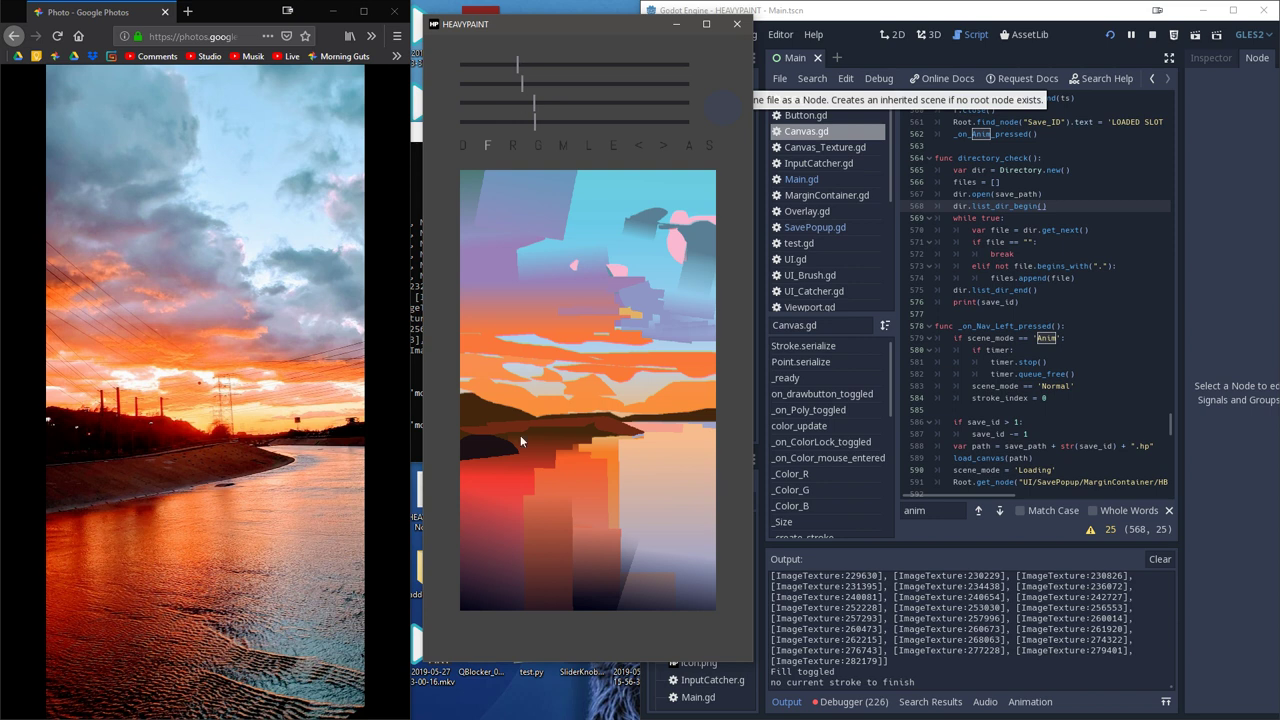
pyautogui.moveTo(526, 452)
pyautogui.mouseDown()
pyautogui.moveTo(558, 430)
pyautogui.moveTo(575, 440)
pyautogui.mouseUp()
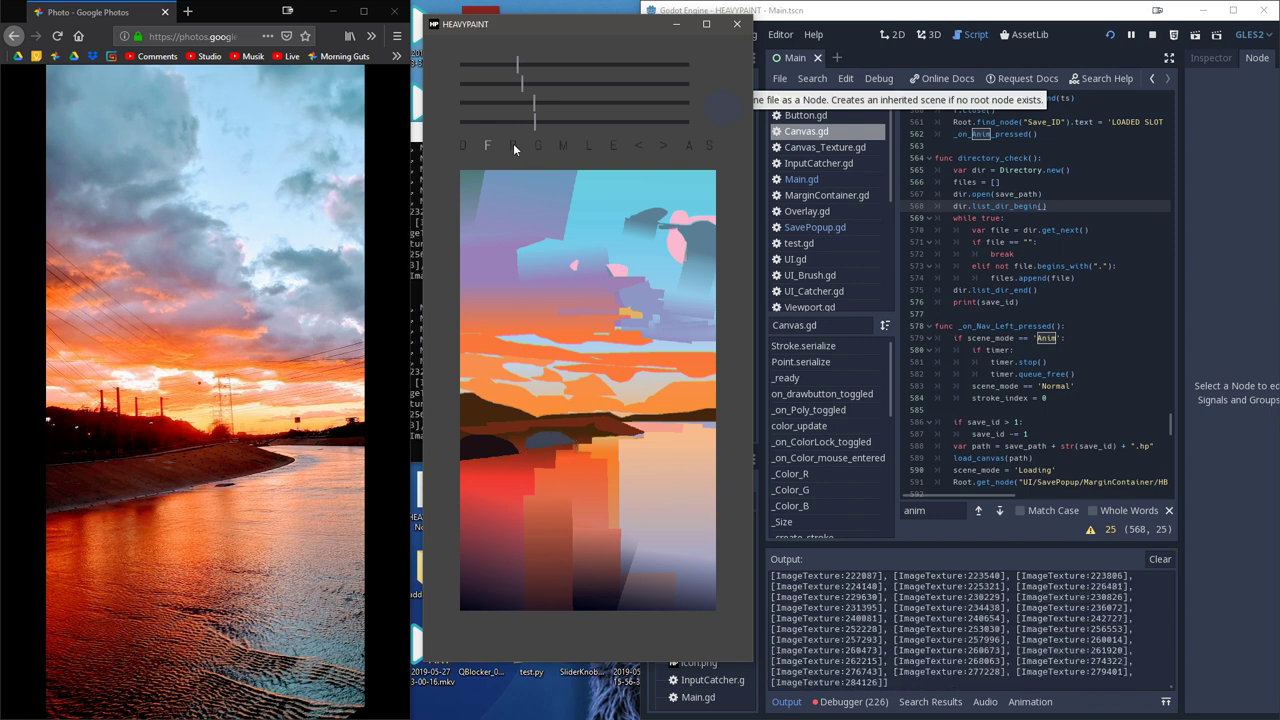
# - Pick the bank's reddish brown and soften the slate-blue shape into the bank with short Gradient strokes
pyautogui.click(538, 145)
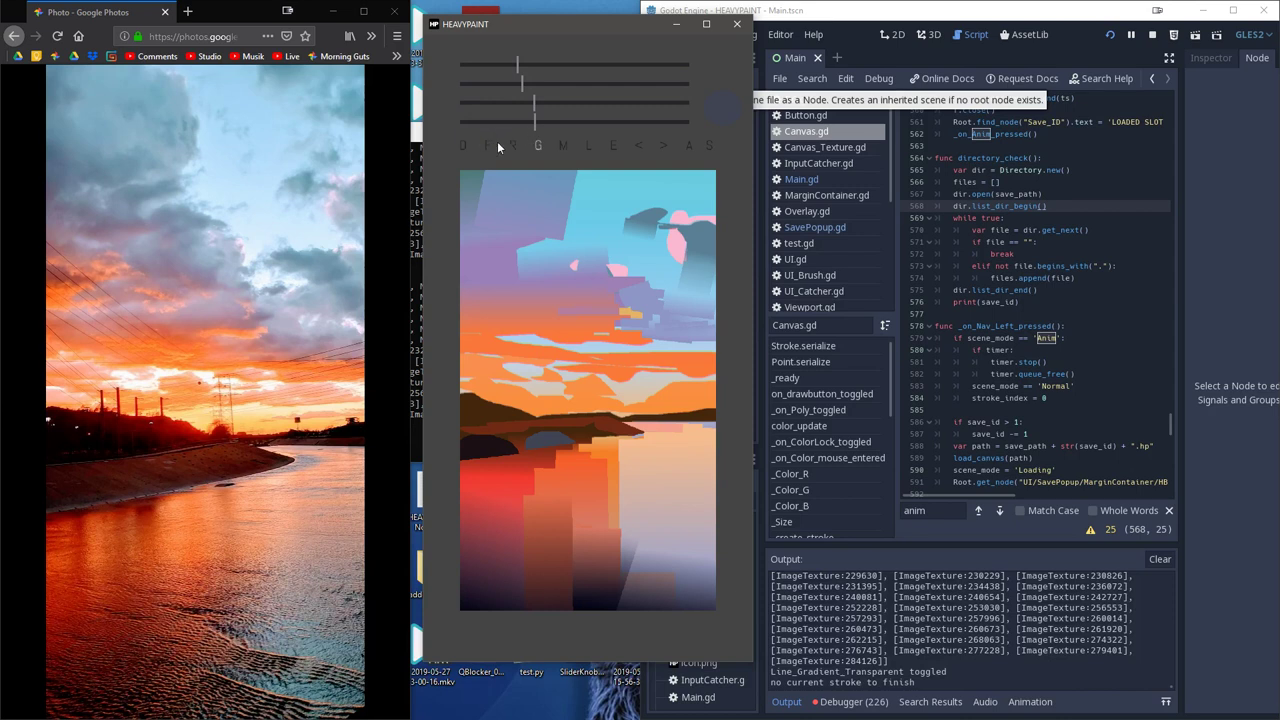
pyautogui.click(615, 143)
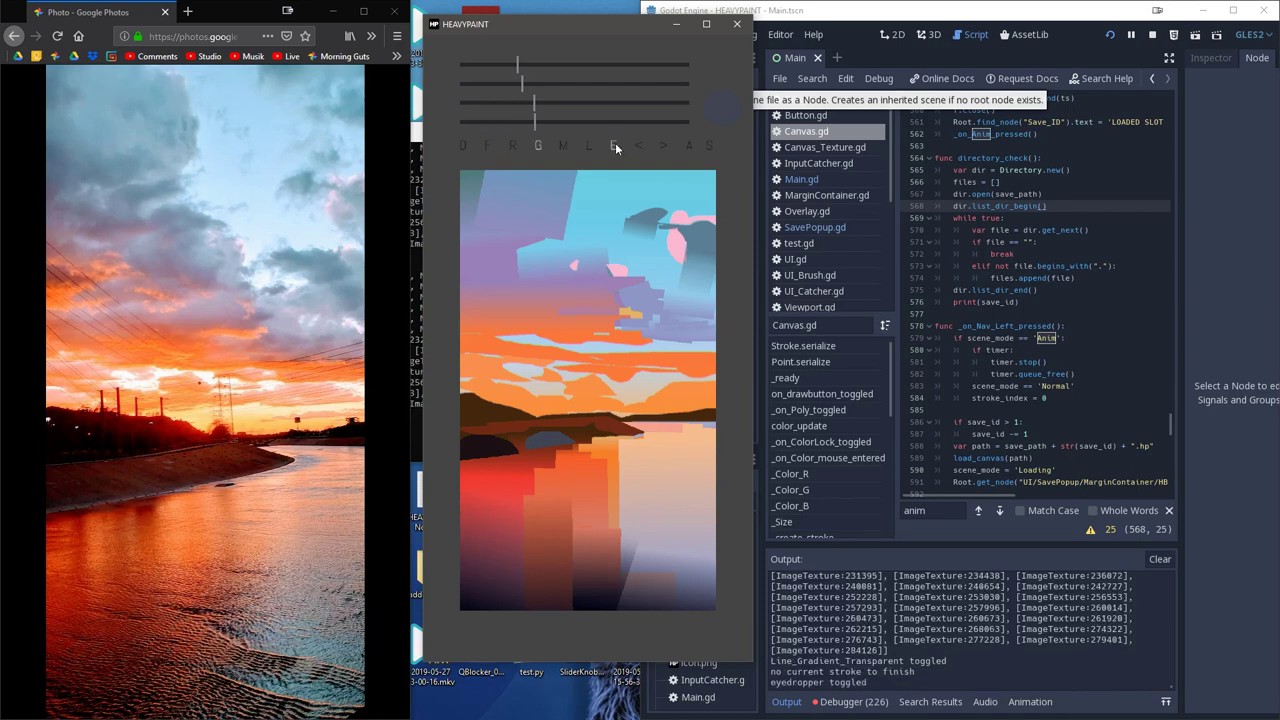
pyautogui.click(532, 424)
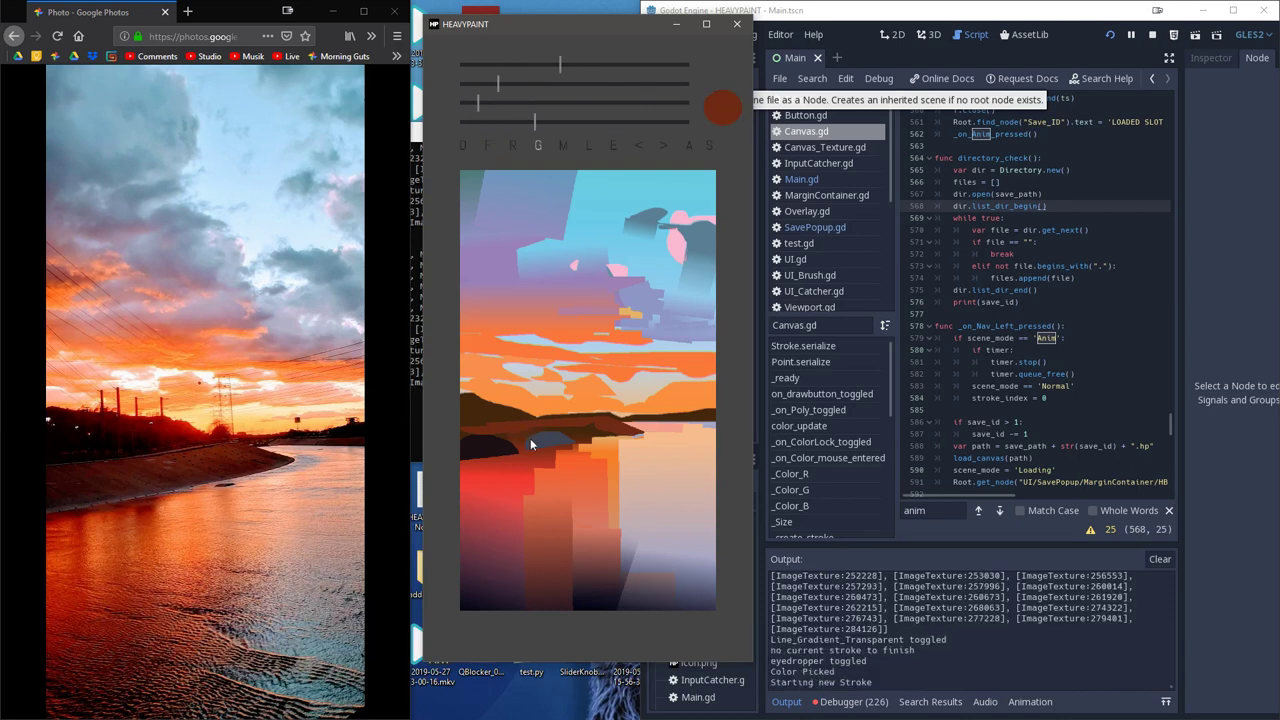
pyautogui.moveTo(538, 452)
pyautogui.mouseDown()
pyautogui.moveTo(548, 427)
pyautogui.moveTo(558, 448)
pyautogui.mouseUp()
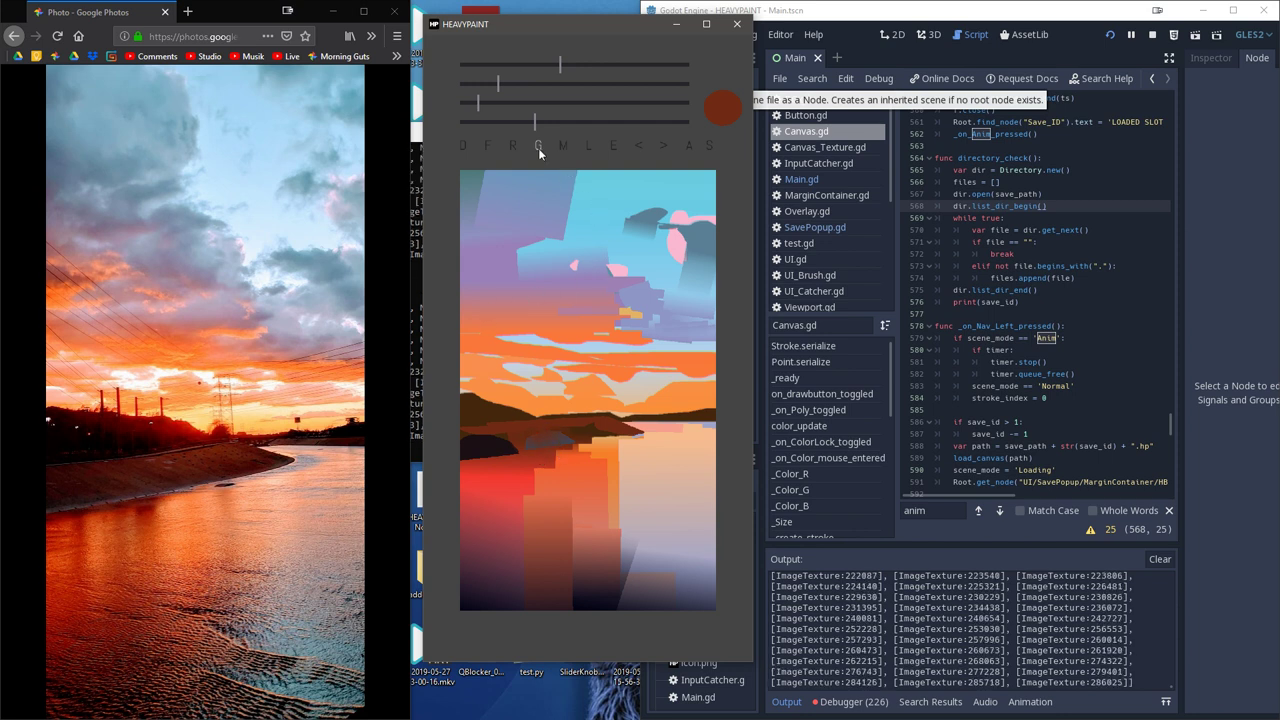
pyautogui.click(537, 201)
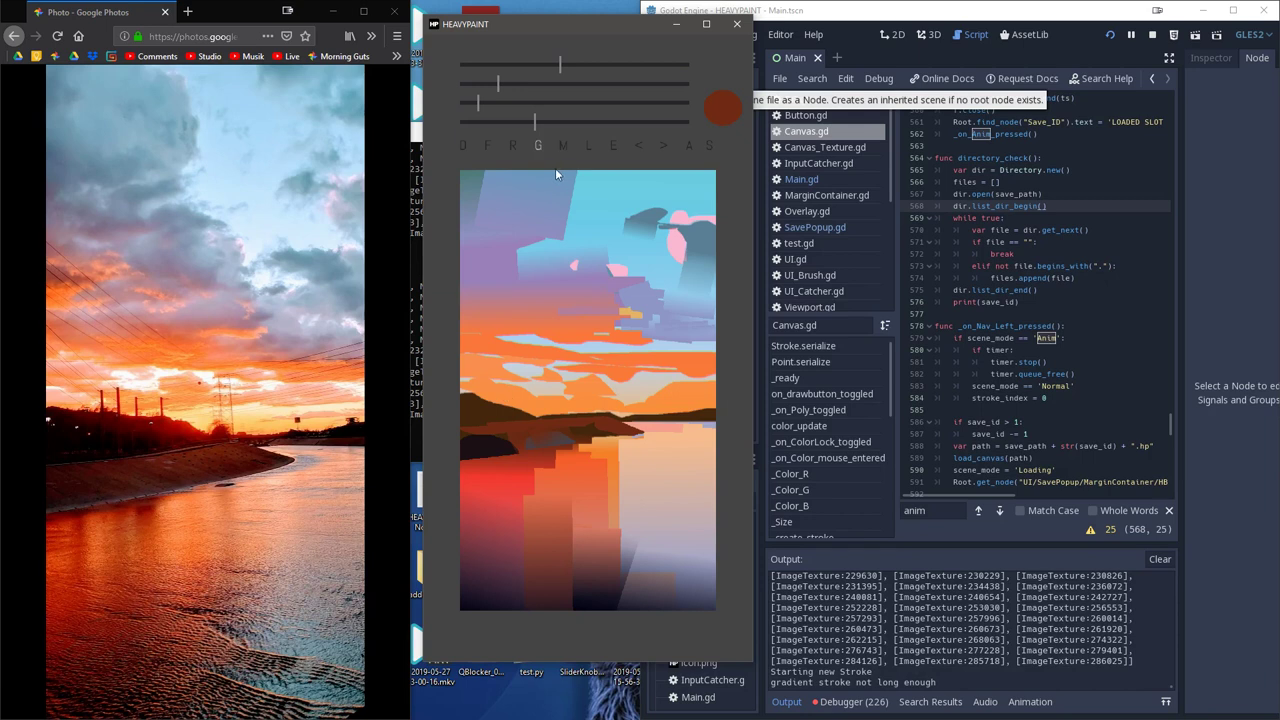
# - Blend the near-black shape into the reddish-brown bank with short Mixer strokes, undoing the unwanted ones
pyautogui.press('m')
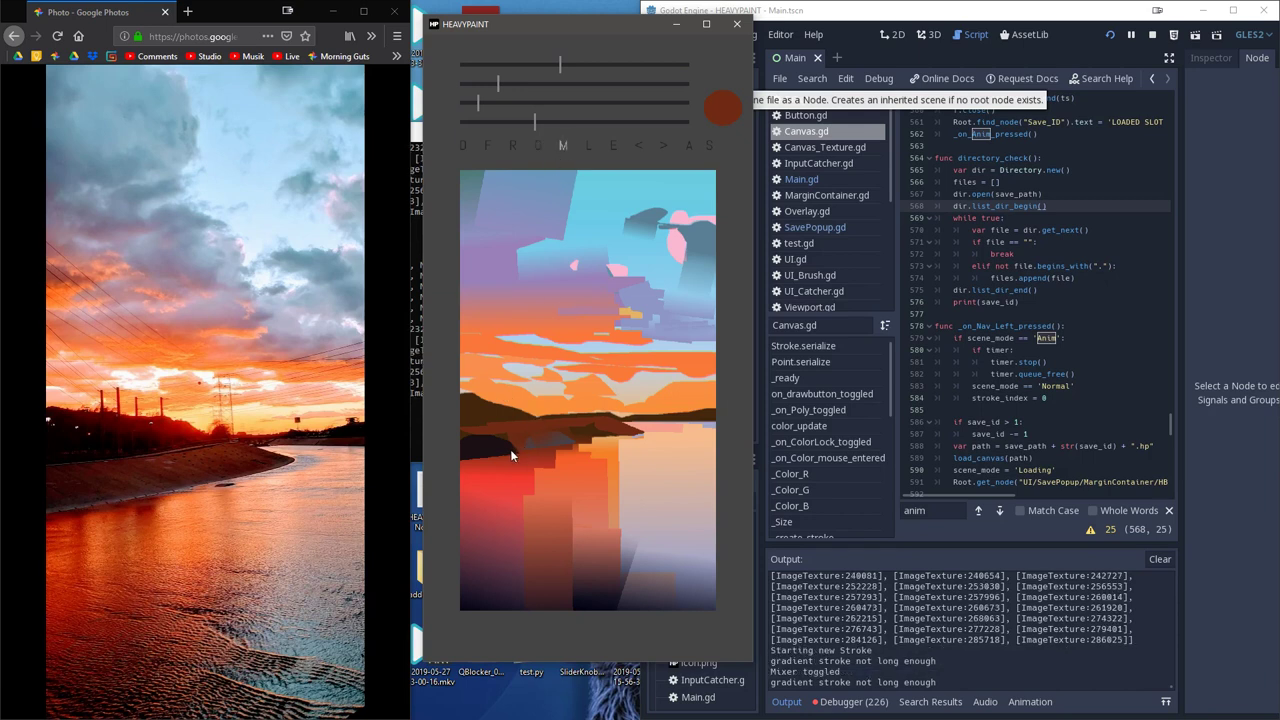
pyautogui.moveTo(505, 442); pyautogui.dragTo(501, 428)
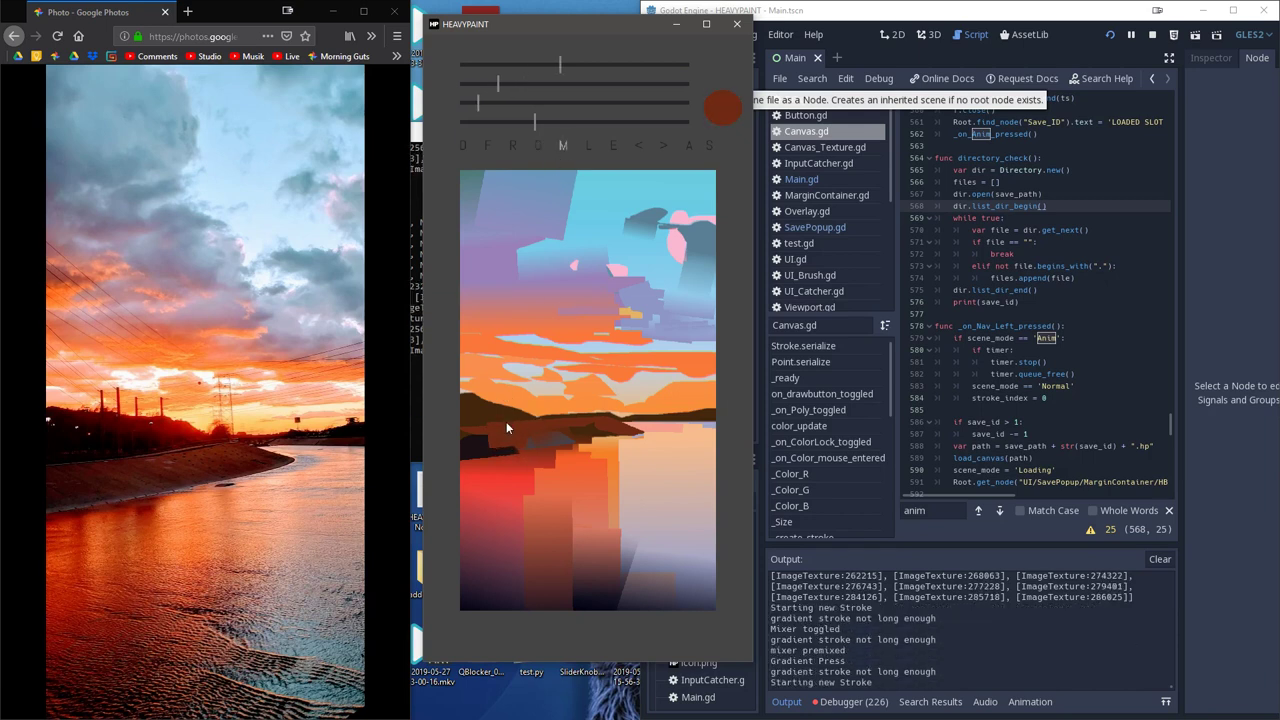
pyautogui.hotkey('ctrl', 'z')
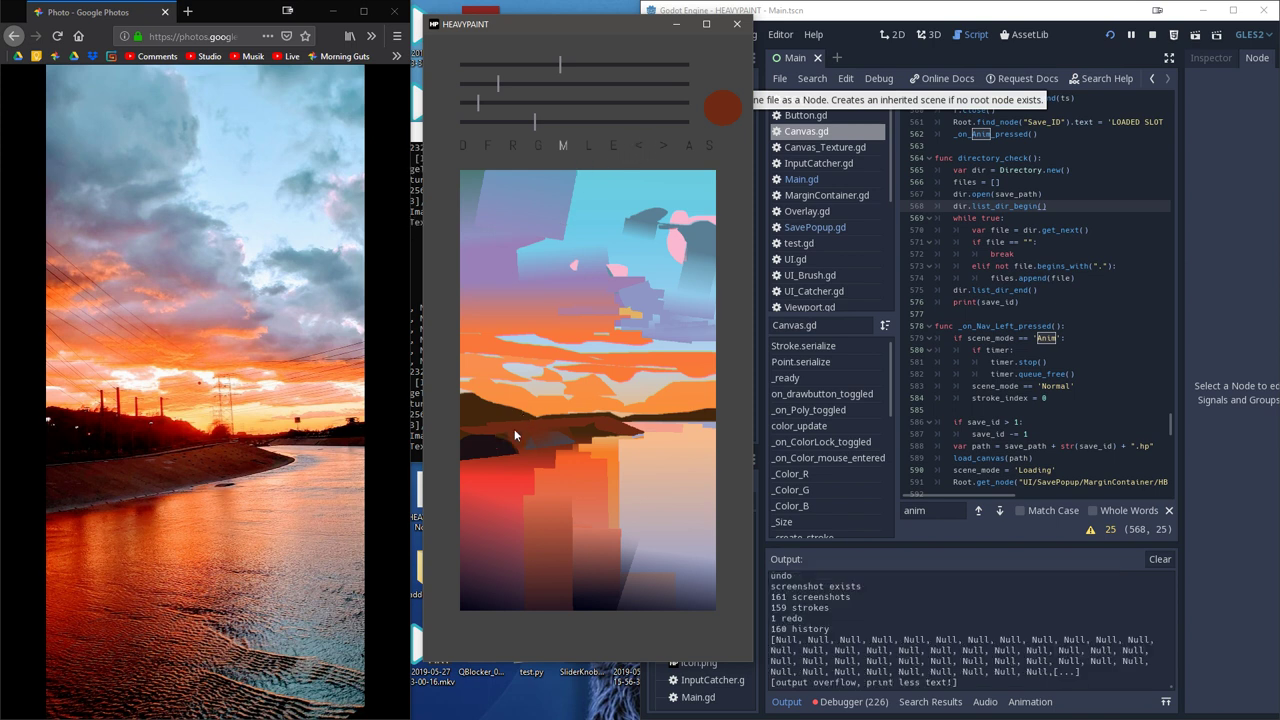
pyautogui.click(505, 431)
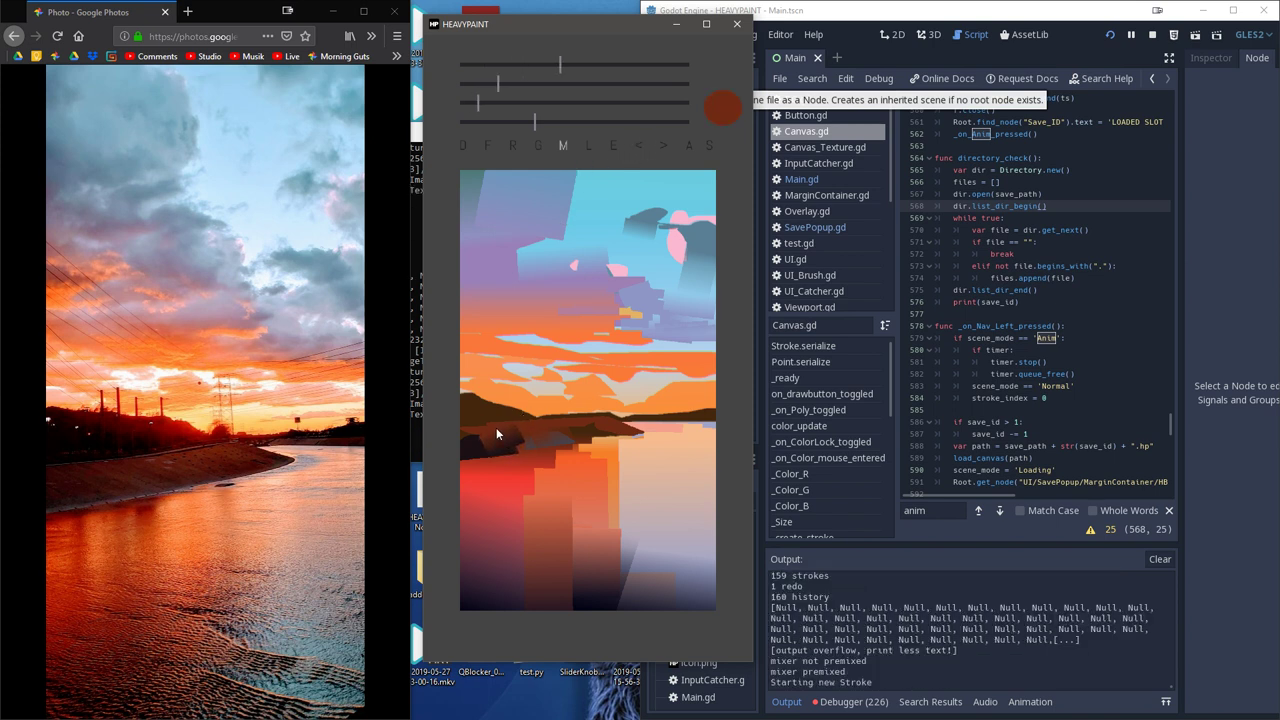
pyautogui.click(468, 429)
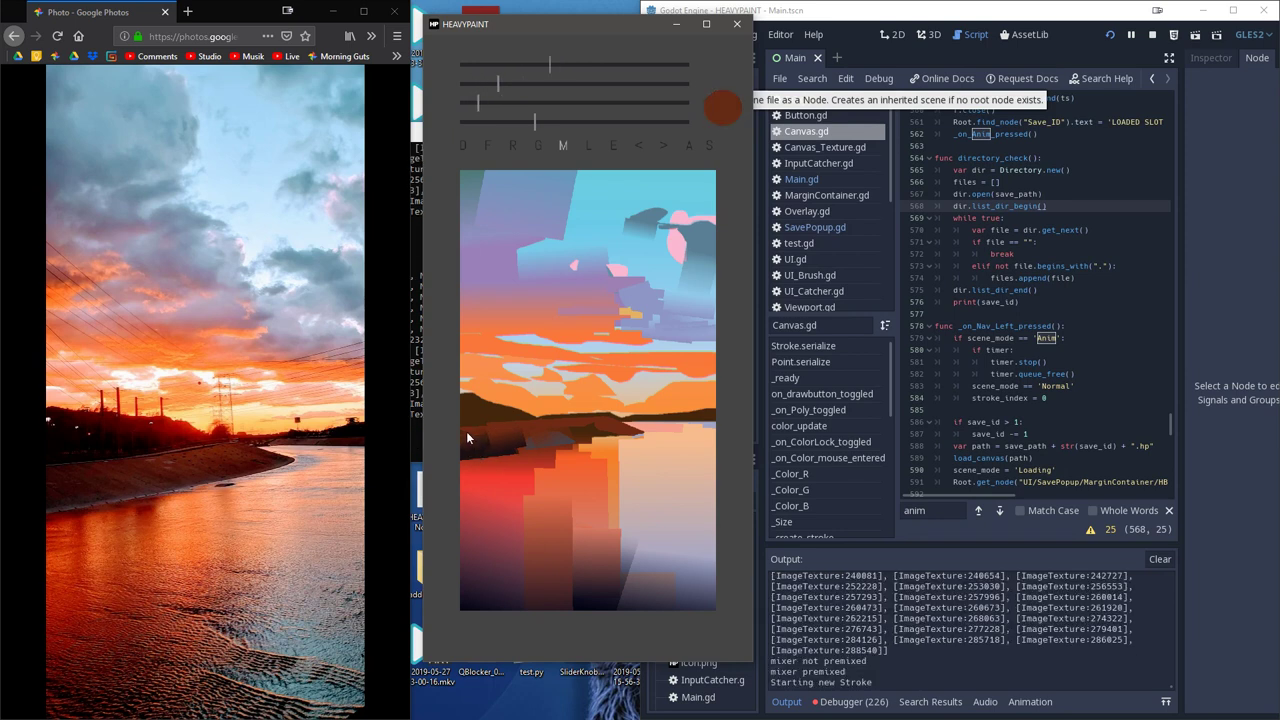
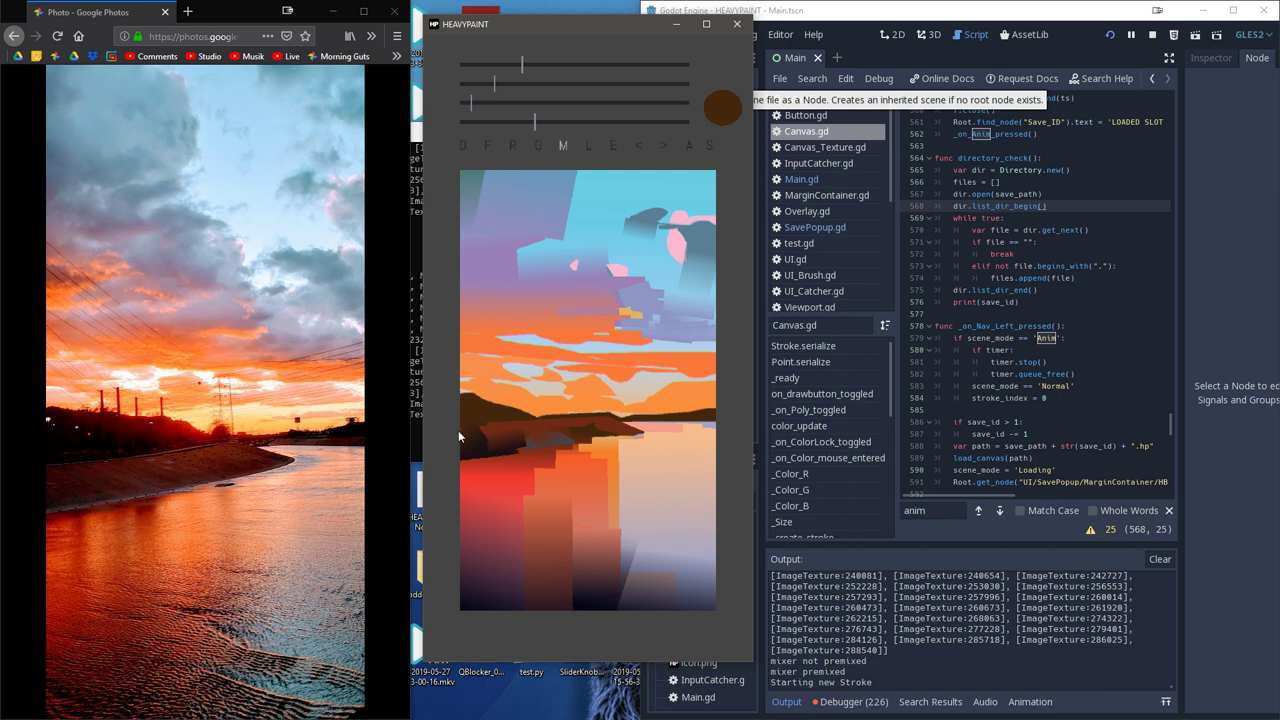
pyautogui.moveTo(458, 436)
pyautogui.mouseDown()
pyautogui.moveTo(489, 435)
pyautogui.moveTo(516, 457)
pyautogui.mouseUp()
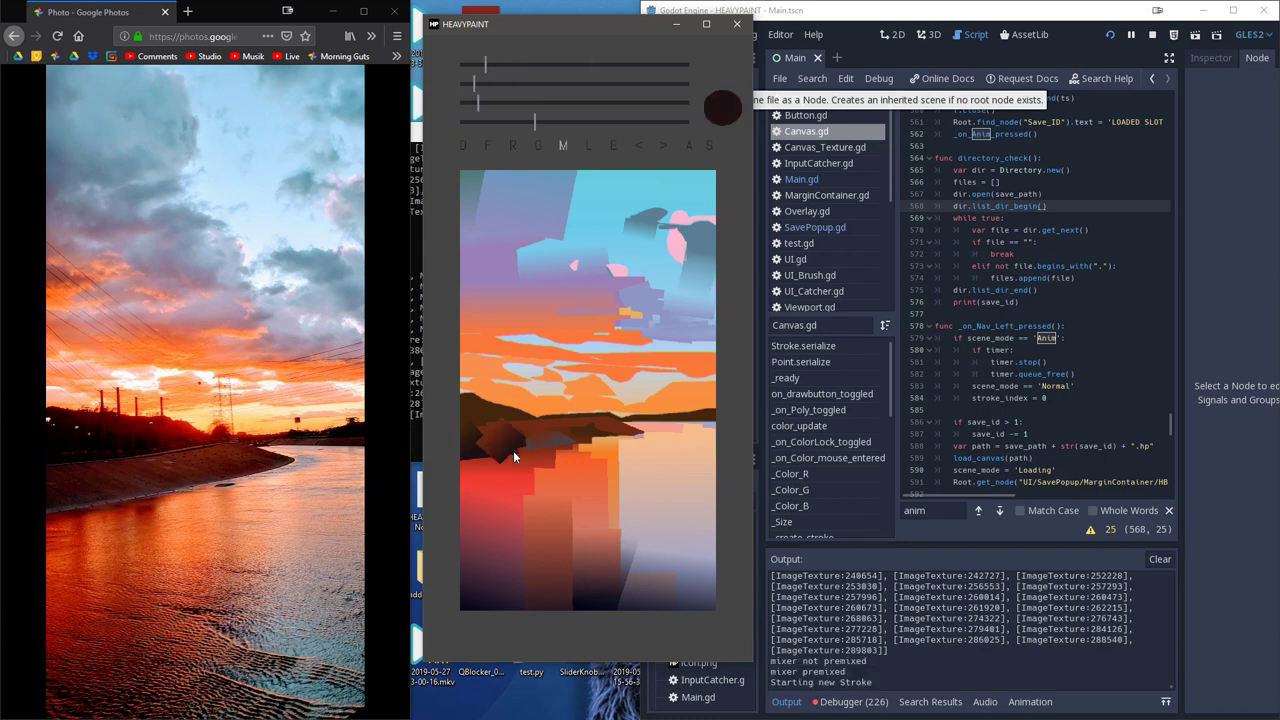
pyautogui.click(636, 146)
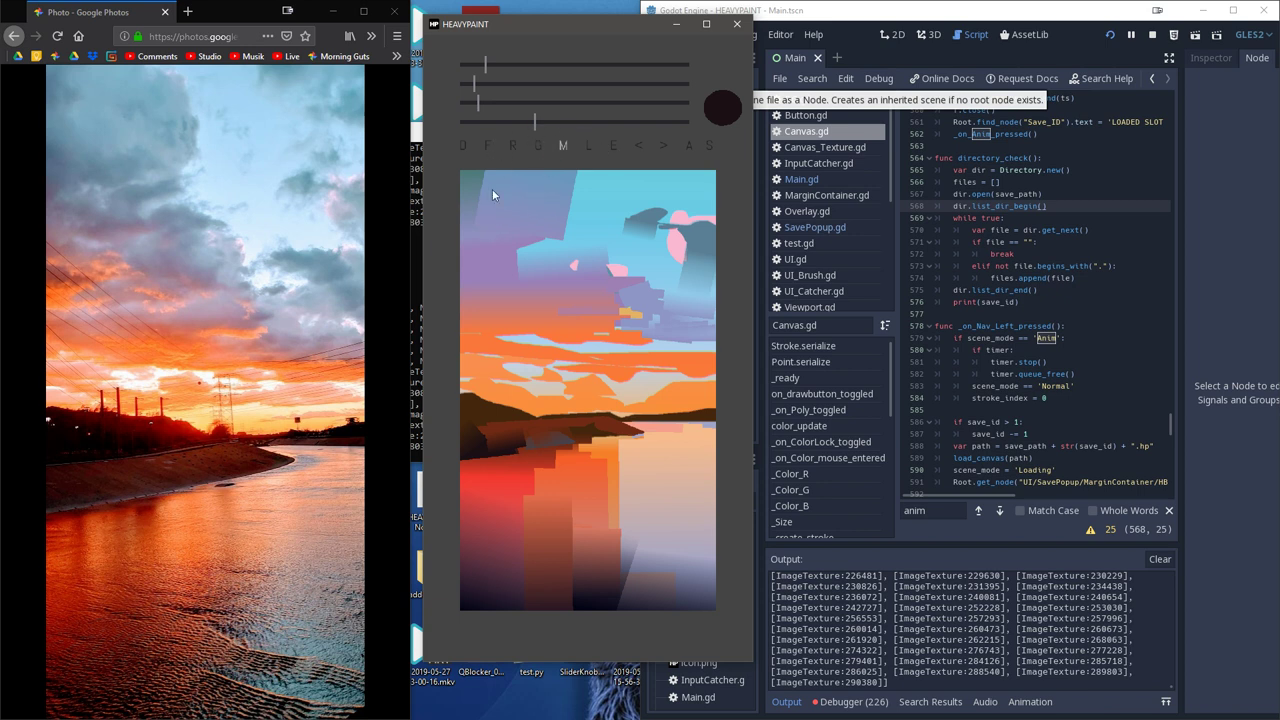
# - Darken the left half of the riverbank with near-black Gradient strokes, enlarging the brush for the wide stroke
pyautogui.click(537, 146)
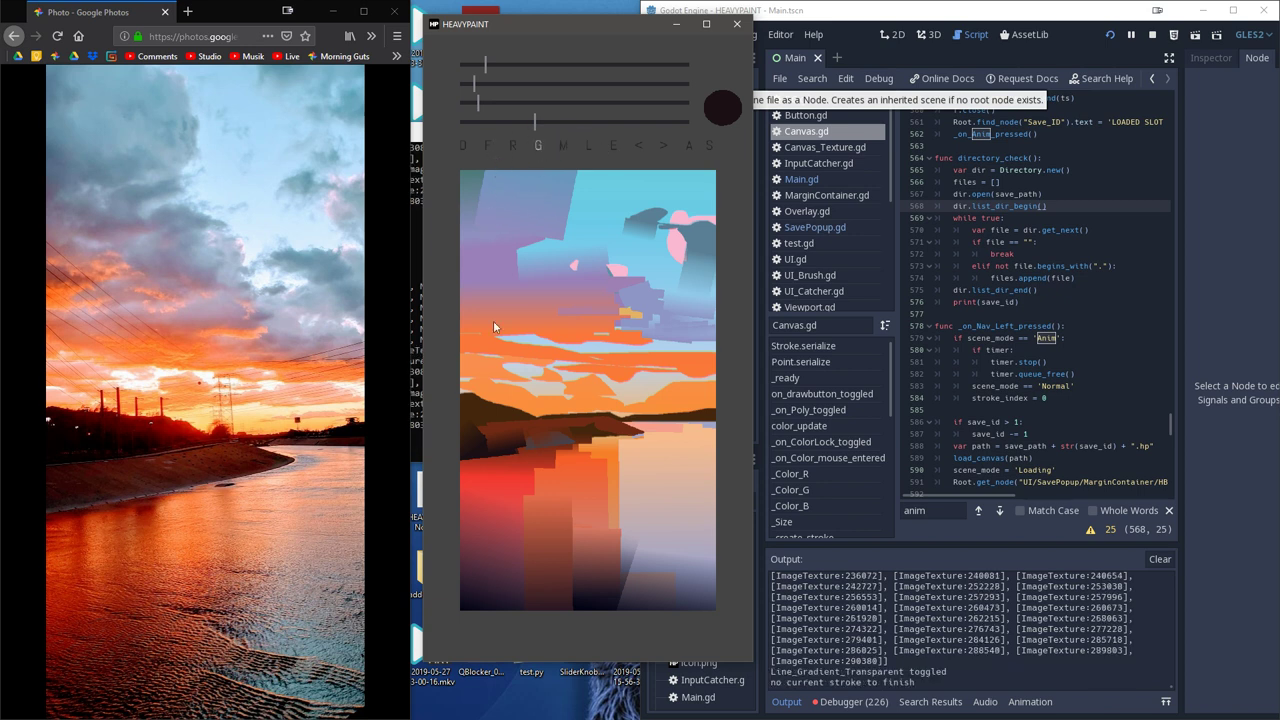
pyautogui.click(467, 434)
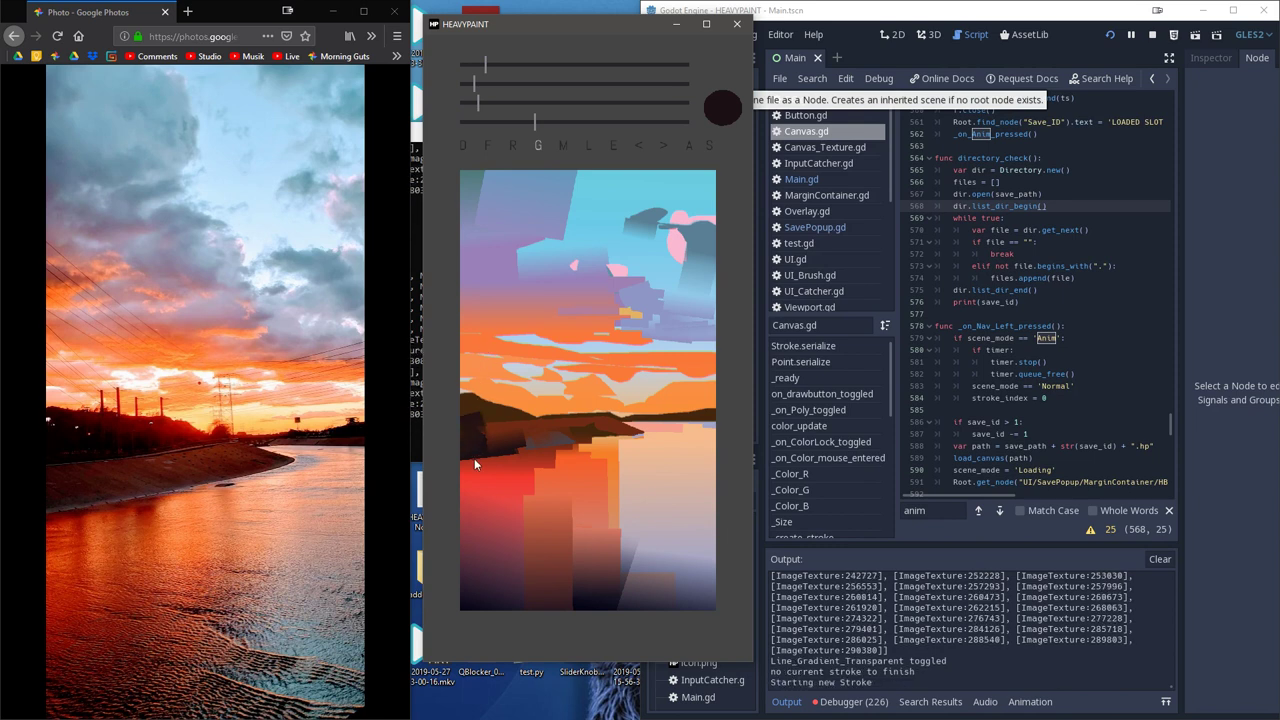
pyautogui.moveTo(474, 458)
pyautogui.mouseDown()
pyautogui.moveTo(514, 453)
pyautogui.moveTo(528, 467)
pyautogui.moveTo(505, 454)
pyautogui.moveTo(477, 495)
pyautogui.mouseUp()
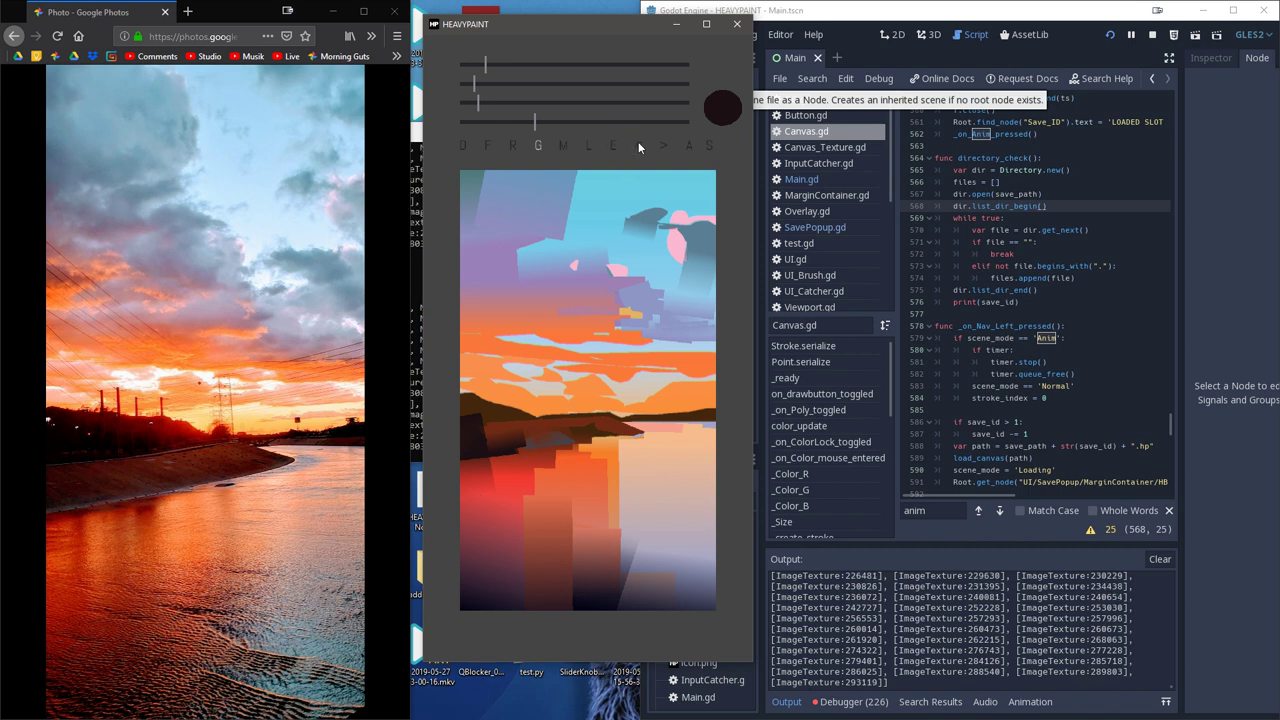
pyautogui.moveTo(535, 121); pyautogui.dragTo(579, 124)
pyautogui.moveTo(475, 428)
pyautogui.mouseDown()
pyautogui.moveTo(485, 483)
pyautogui.moveTo(502, 496)
pyautogui.moveTo(481, 477)
pyautogui.moveTo(534, 453)
pyautogui.mouseUp()
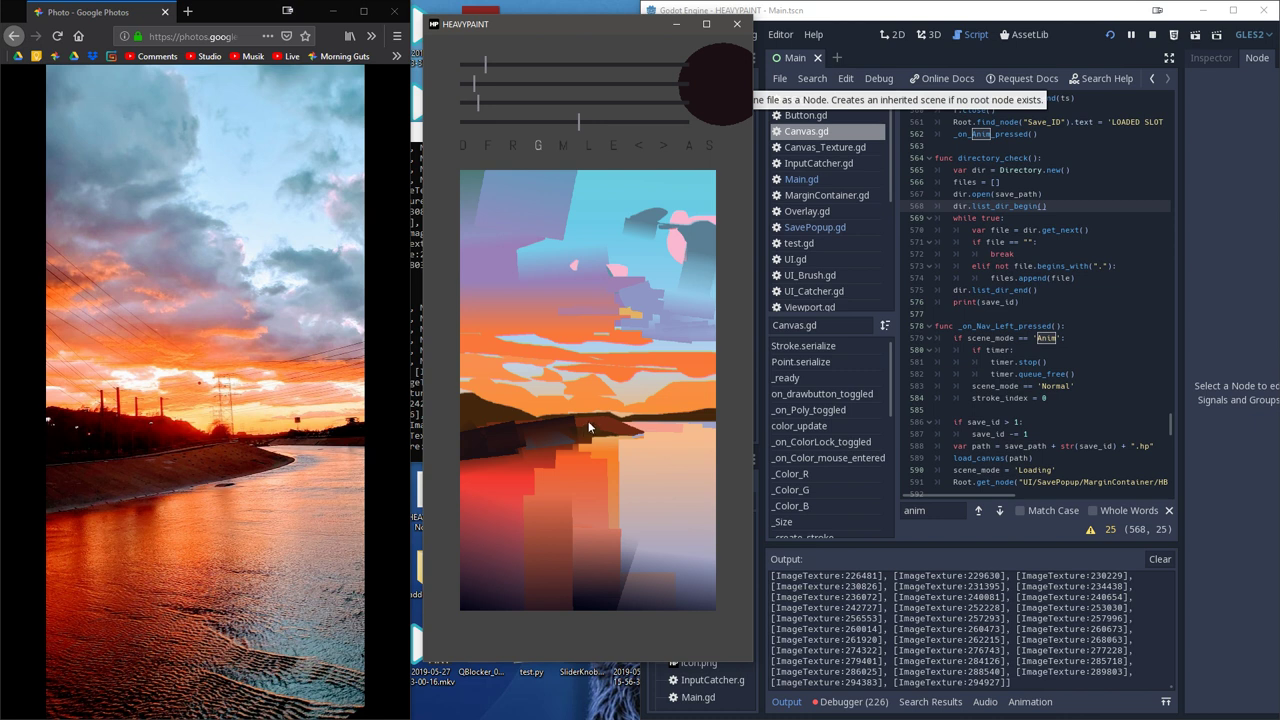
# - Shrink the Gradient brush and darken the bank's right tip and the far left of the hill with short strokes
pyautogui.moveTo(610, 436); pyautogui.dragTo(614, 418)
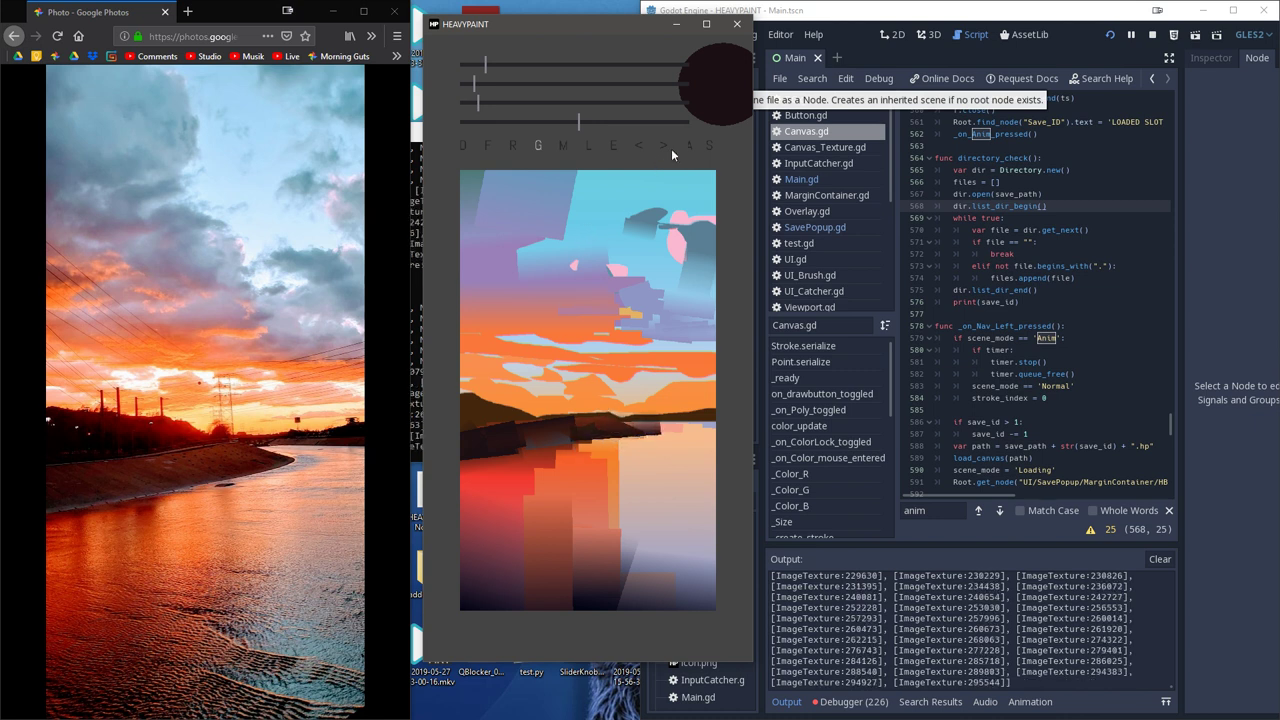
pyautogui.moveTo(578, 121); pyautogui.dragTo(548, 120)
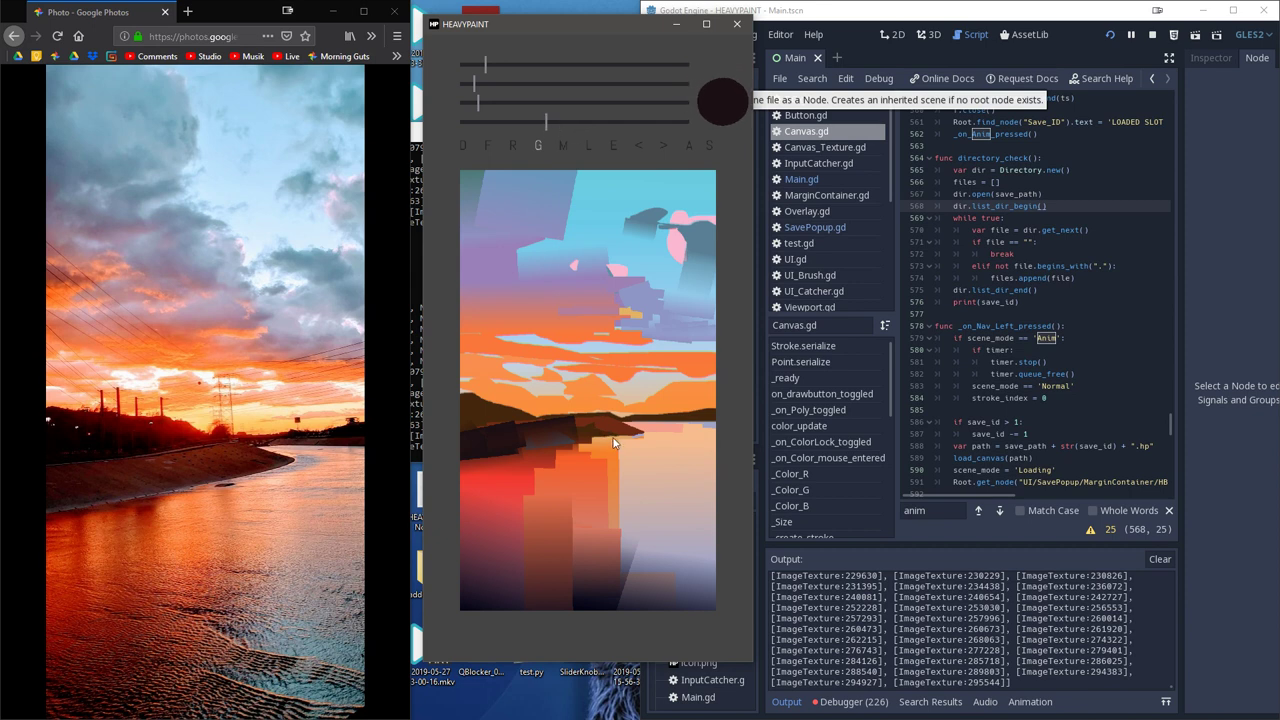
pyautogui.moveTo(615, 442)
pyautogui.mouseDown()
pyautogui.moveTo(609, 423)
pyautogui.moveTo(576, 437)
pyautogui.moveTo(572, 417)
pyautogui.moveTo(580, 441)
pyautogui.moveTo(578, 428)
pyautogui.mouseUp()
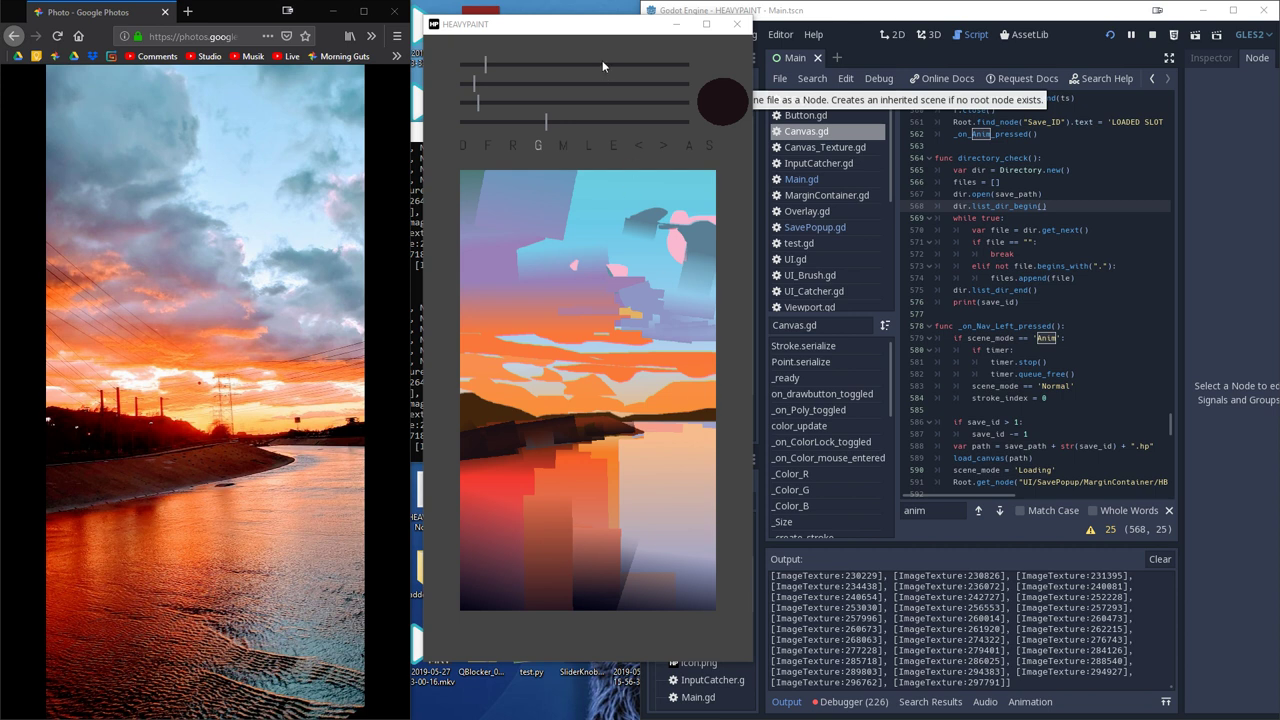
pyautogui.click(604, 27)
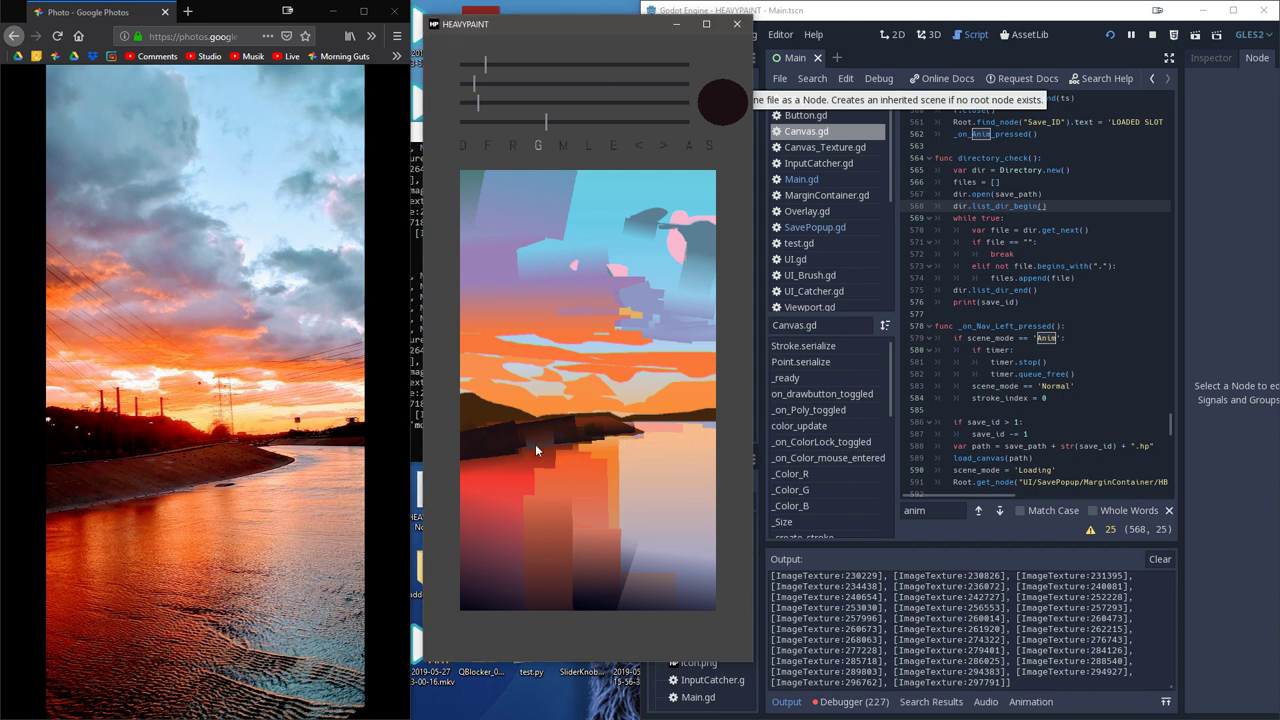
pyautogui.moveTo(470, 419); pyautogui.dragTo(470, 398)
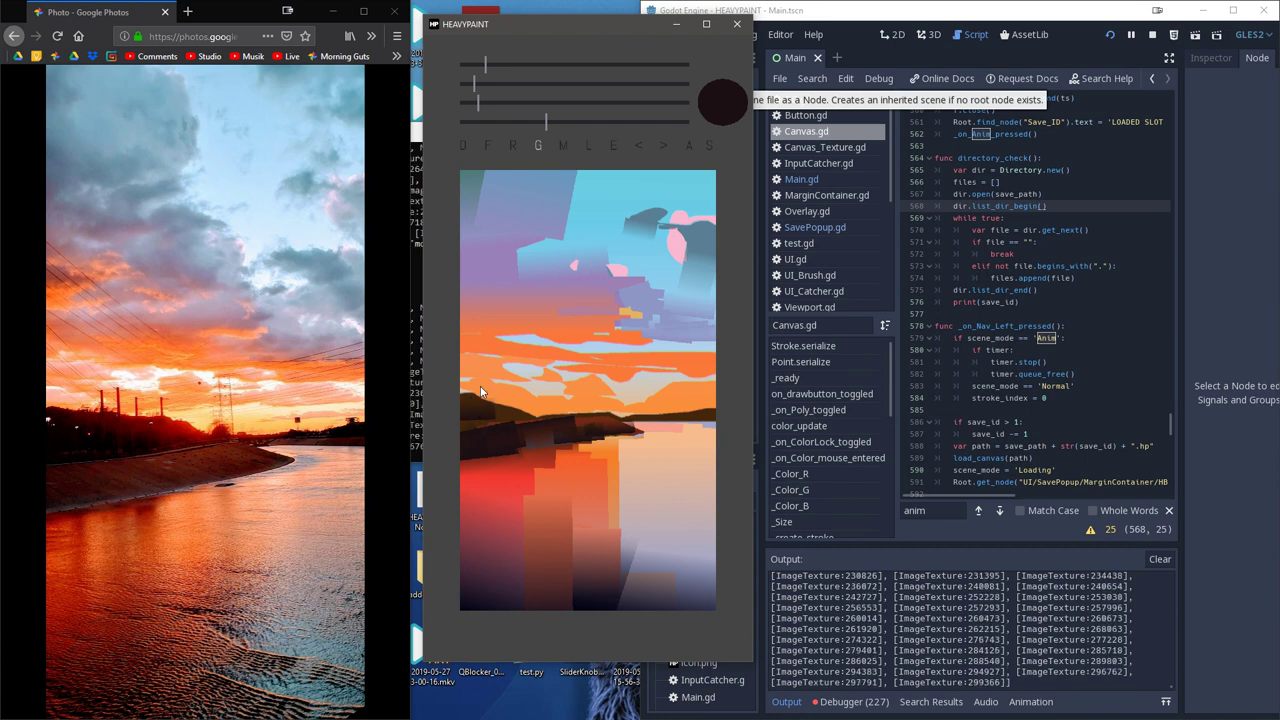
# - Shrink the brush, mix a saturated red and fill the hill silhouette above the bank with it, including a rounded clump at its right end
pyautogui.click(474, 65)
pyautogui.moveTo(524, 123); pyautogui.dragTo(522, 124)
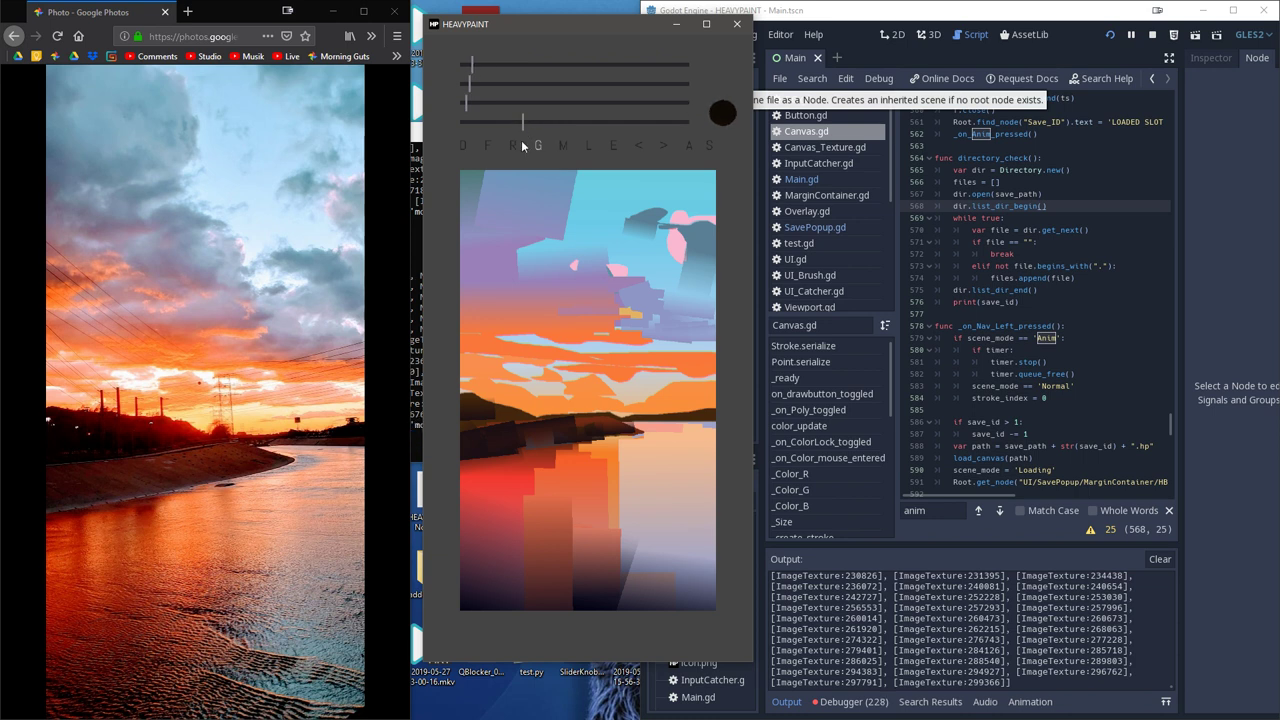
pyautogui.click(509, 102)
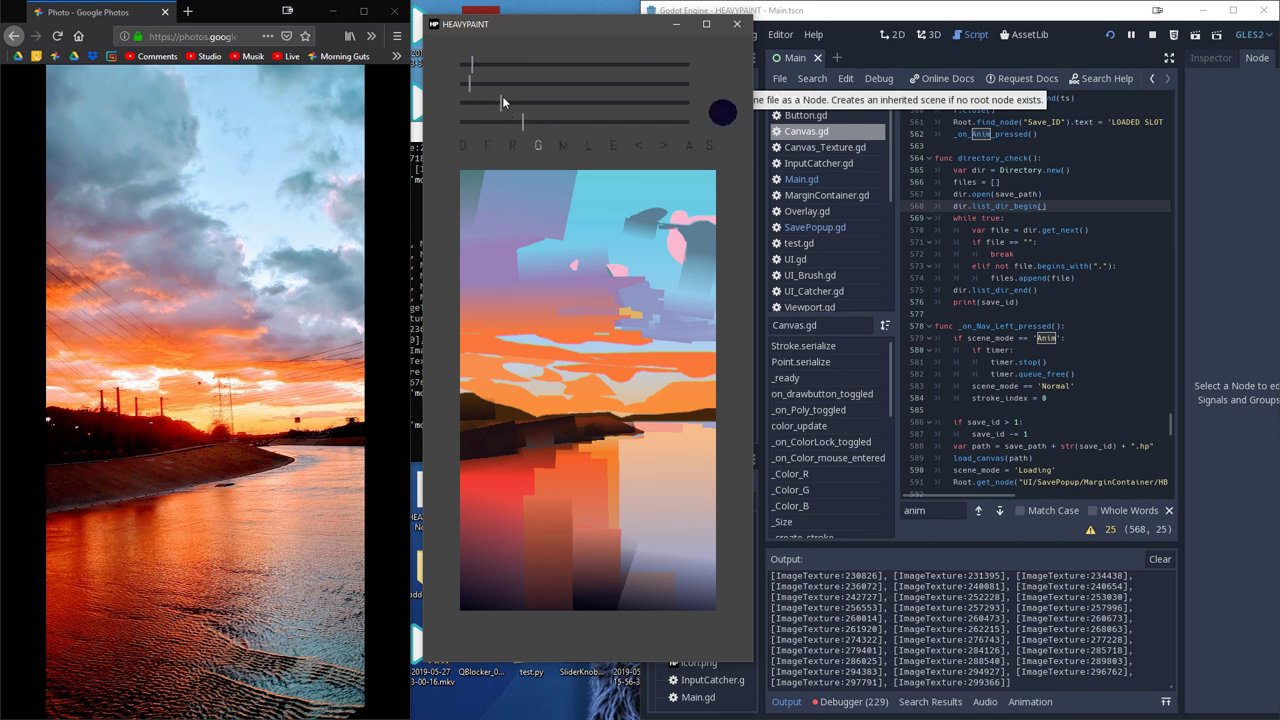
pyautogui.click(515, 85)
pyautogui.click(563, 68)
pyautogui.moveTo(597, 75); pyautogui.dragTo(607, 74)
pyautogui.moveTo(590, 83)
pyautogui.mouseDown()
pyautogui.moveTo(579, 83)
pyautogui.moveTo(593, 76)
pyautogui.mouseUp()
pyautogui.click(524, 83)
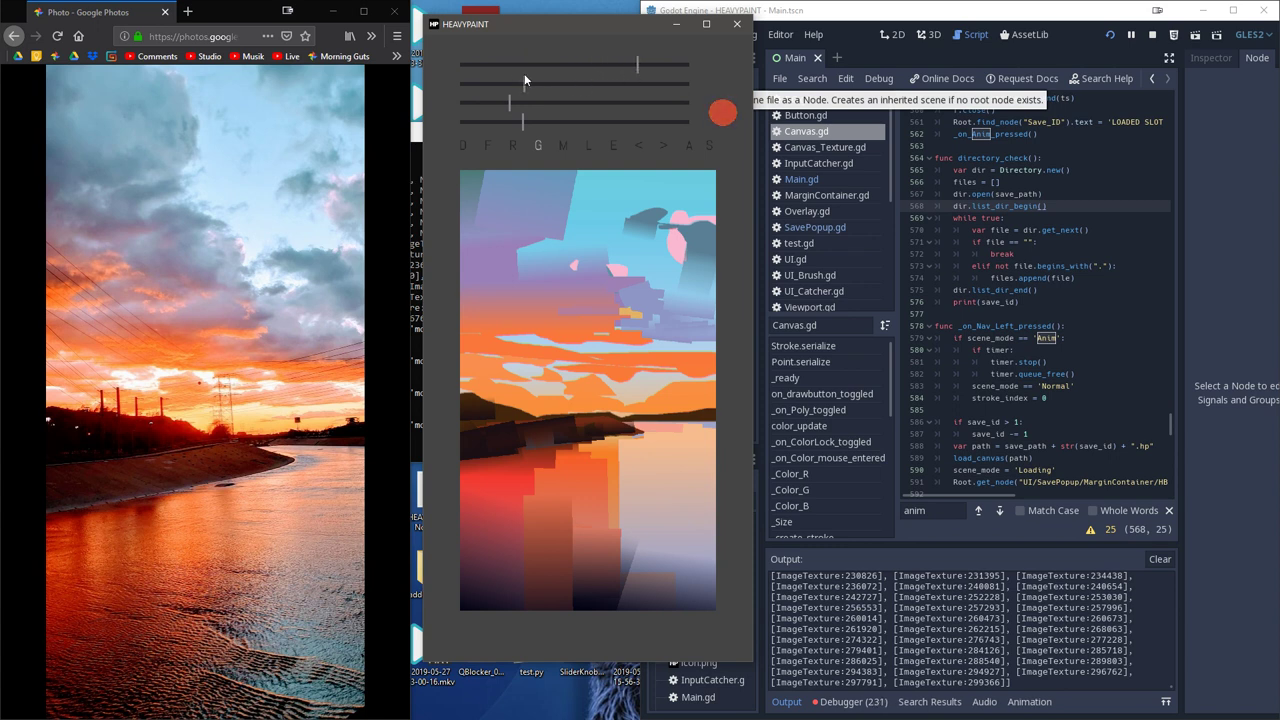
pyautogui.moveTo(522, 84); pyautogui.dragTo(479, 83)
pyautogui.press('f')
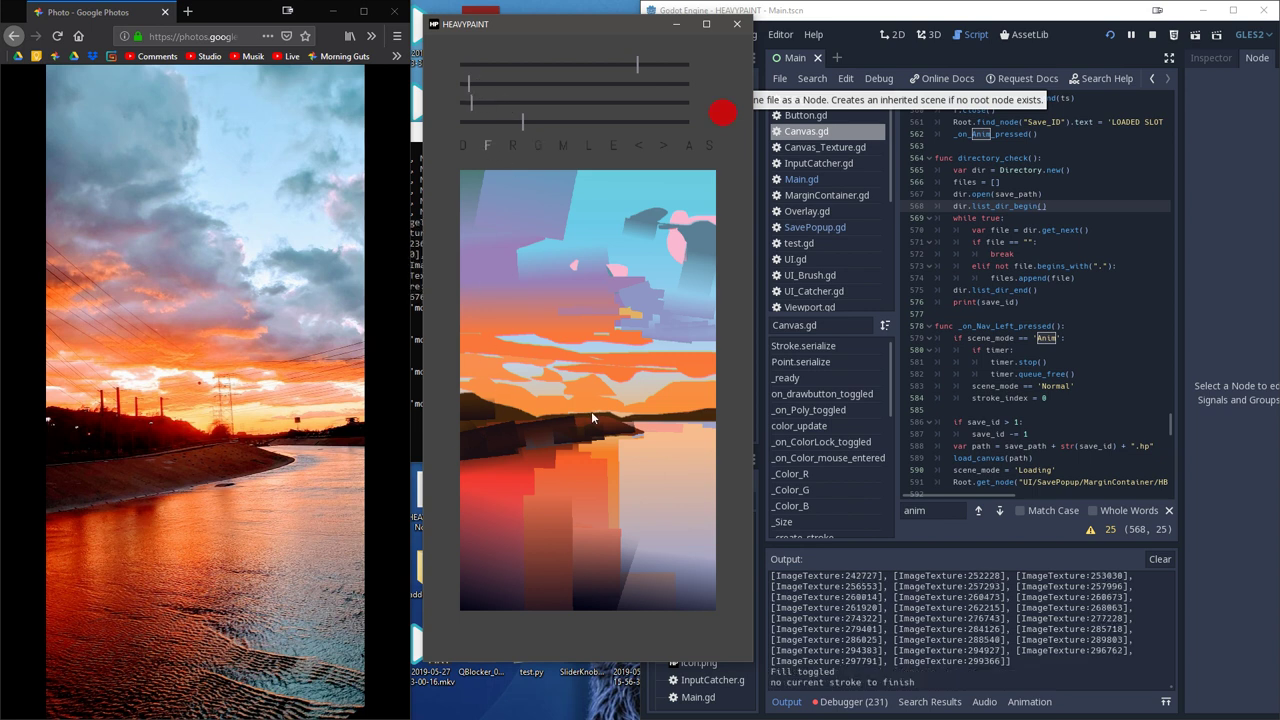
pyautogui.moveTo(598, 414)
pyautogui.mouseDown()
pyautogui.moveTo(543, 396)
pyautogui.moveTo(587, 418)
pyautogui.moveTo(525, 402)
pyautogui.moveTo(577, 418)
pyautogui.moveTo(521, 418)
pyautogui.moveTo(518, 404)
pyautogui.moveTo(527, 422)
pyautogui.moveTo(516, 420)
pyautogui.moveTo(535, 399)
pyautogui.moveTo(491, 400)
pyautogui.moveTo(534, 418)
pyautogui.moveTo(547, 401)
pyautogui.moveTo(463, 384)
pyautogui.moveTo(448, 395)
pyautogui.moveTo(527, 414)
pyautogui.moveTo(487, 407)
pyautogui.moveTo(516, 418)
pyautogui.moveTo(544, 420)
pyautogui.moveTo(454, 391)
pyautogui.mouseUp()
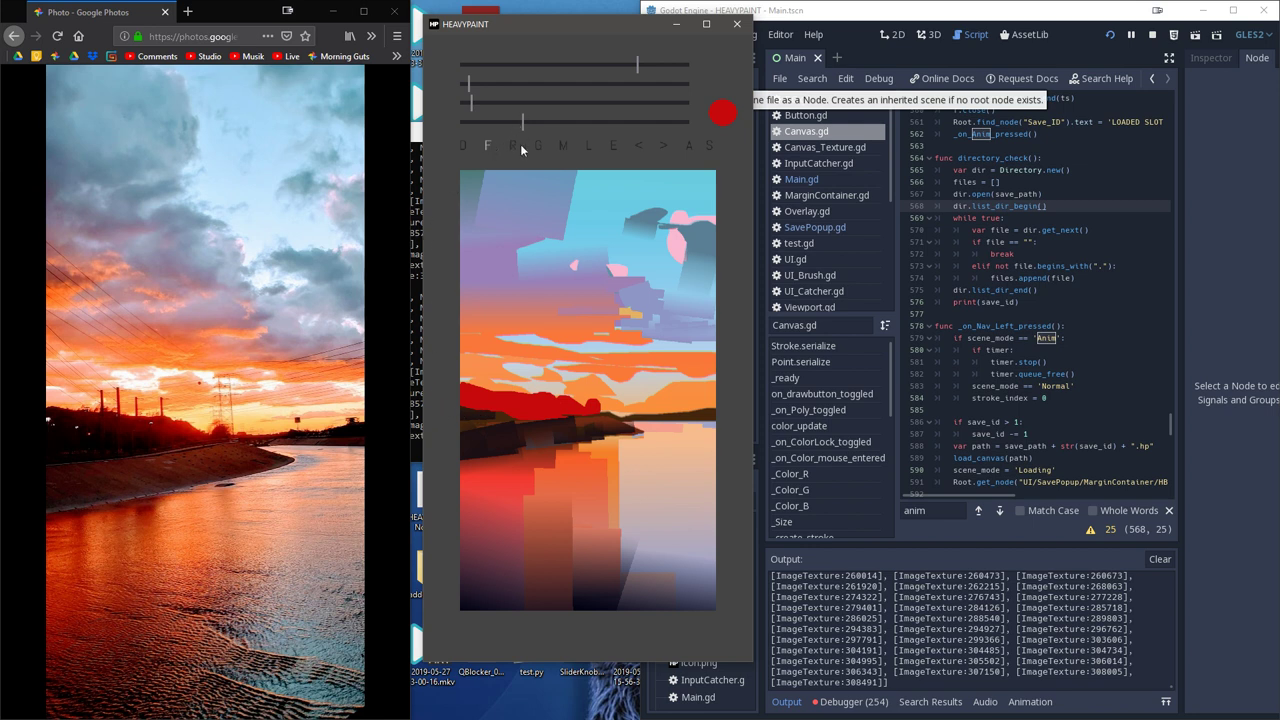
# - Mix a near-black and fill irregular shapes along the left and lower parts of the red hill, undoing an unwanted one
pyautogui.moveTo(512, 70); pyautogui.dragTo(474, 71)
pyautogui.moveTo(464, 415)
pyautogui.mouseDown()
pyautogui.moveTo(546, 411)
pyautogui.moveTo(462, 412)
pyautogui.moveTo(497, 409)
pyautogui.moveTo(464, 399)
pyautogui.moveTo(450, 418)
pyautogui.mouseUp()
pyautogui.hotkey('ctrl', 'z')
pyautogui.click(485, 402)
pyautogui.click(614, 150)
pyautogui.click(526, 415)
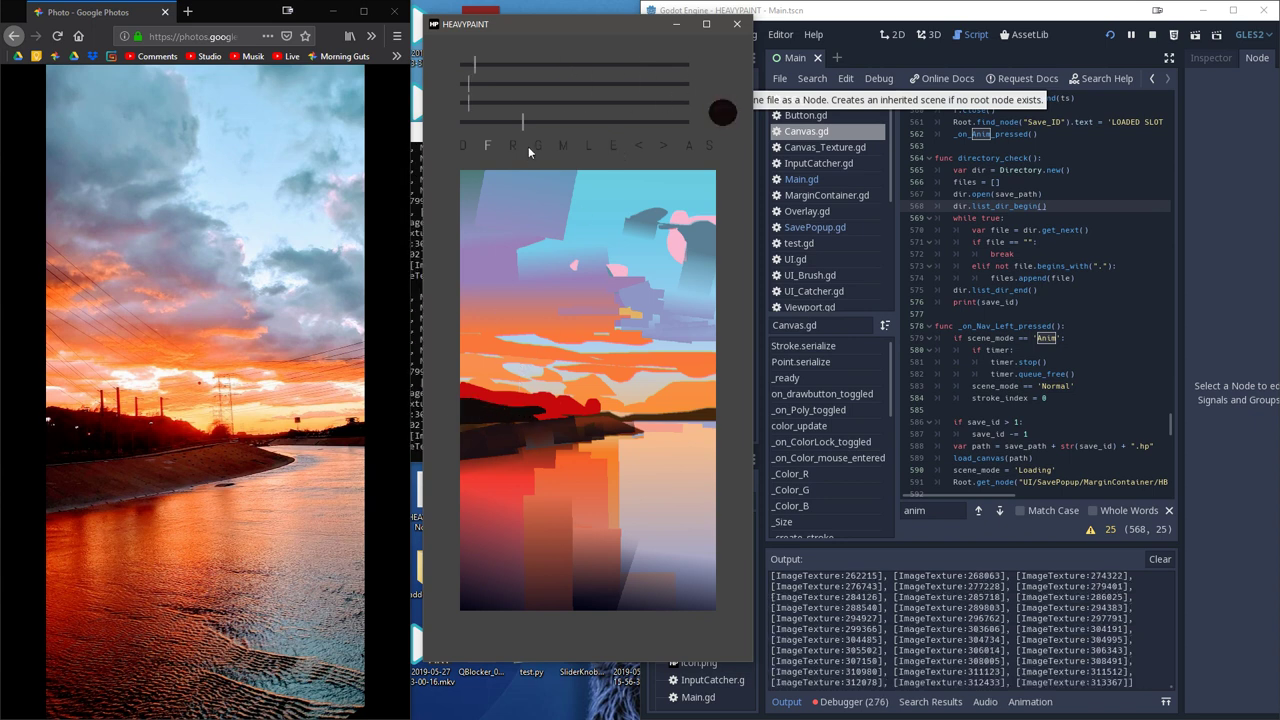
# - Blend the near-black shapes into the red hill with Mixer strokes, enlarging the brush for the middle section
pyautogui.click(556, 146)
pyautogui.moveTo(461, 399)
pyautogui.mouseDown()
pyautogui.moveTo(482, 387)
pyautogui.moveTo(502, 390)
pyautogui.moveTo(503, 404)
pyautogui.mouseUp()
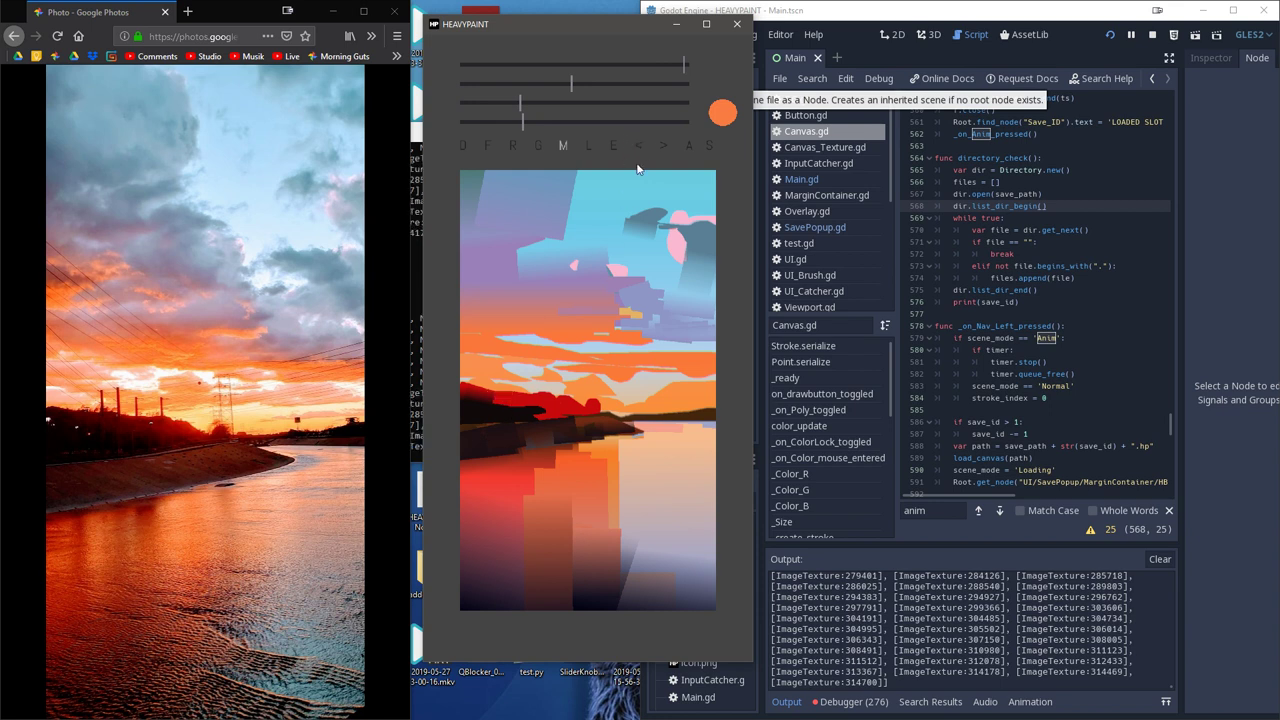
pyautogui.moveTo(531, 120); pyautogui.dragTo(554, 121)
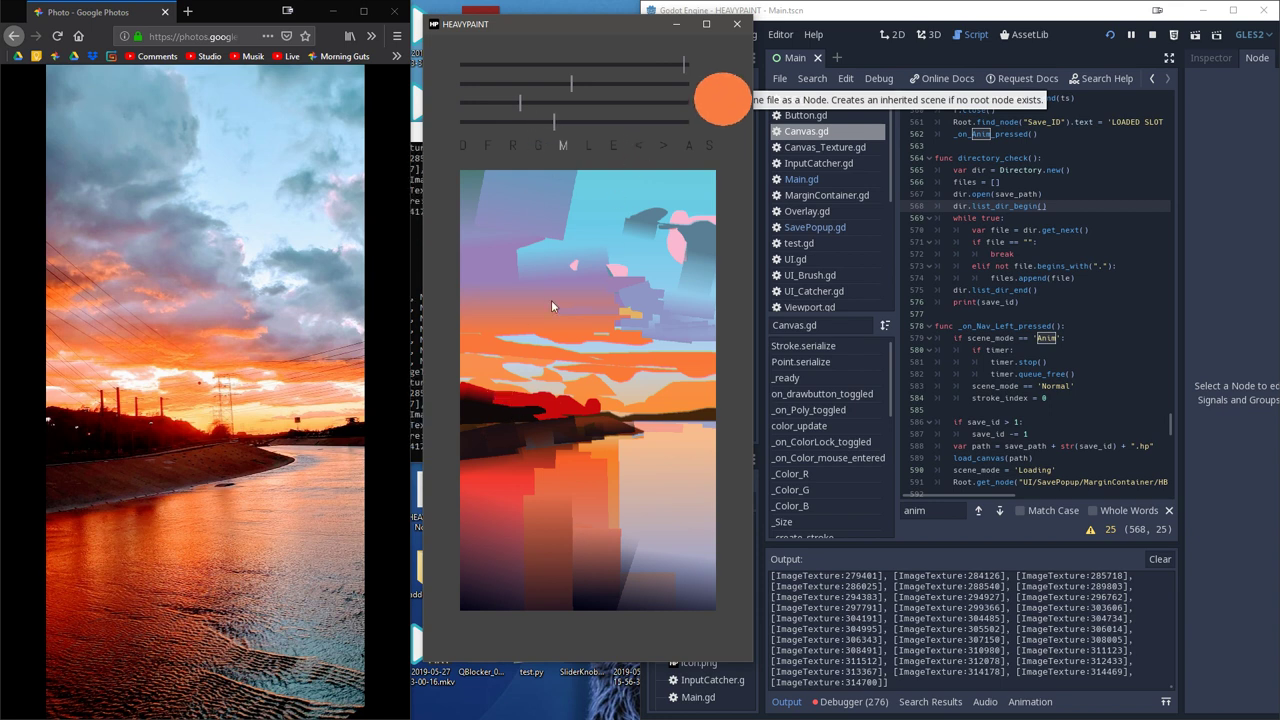
pyautogui.moveTo(521, 410)
pyautogui.mouseDown()
pyautogui.moveTo(518, 400)
pyautogui.moveTo(541, 427)
pyautogui.moveTo(548, 418)
pyautogui.mouseUp()
pyautogui.click(539, 420)
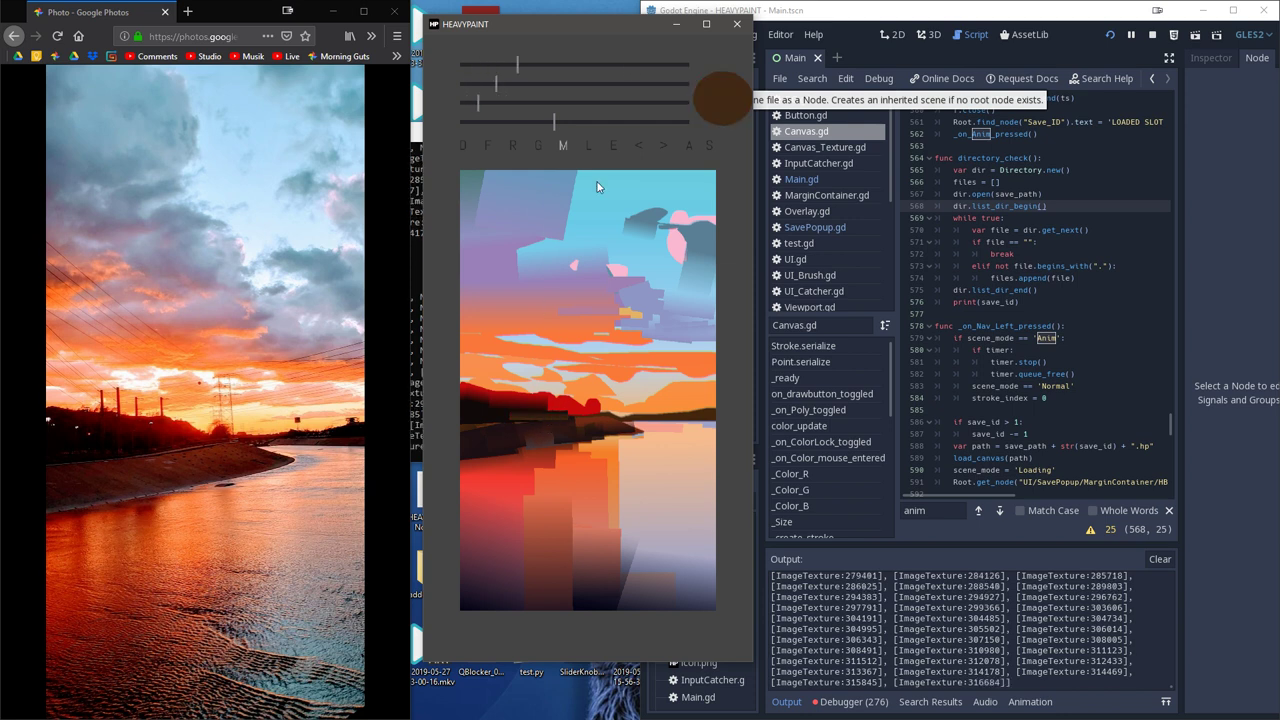
pyautogui.click(565, 411)
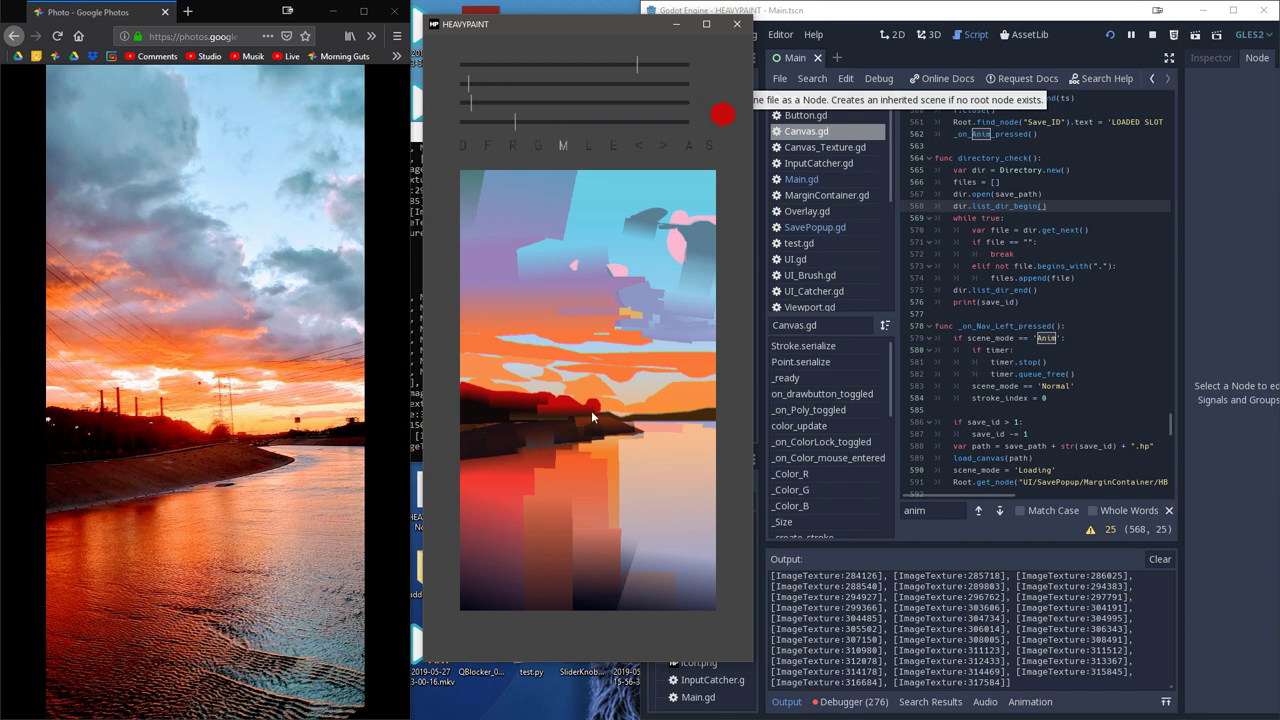
# - Soften the right end of the red hill with small Mixer strokes, undoing the unwanted one
pyautogui.click(591, 410)
pyautogui.rightClick(593, 398)
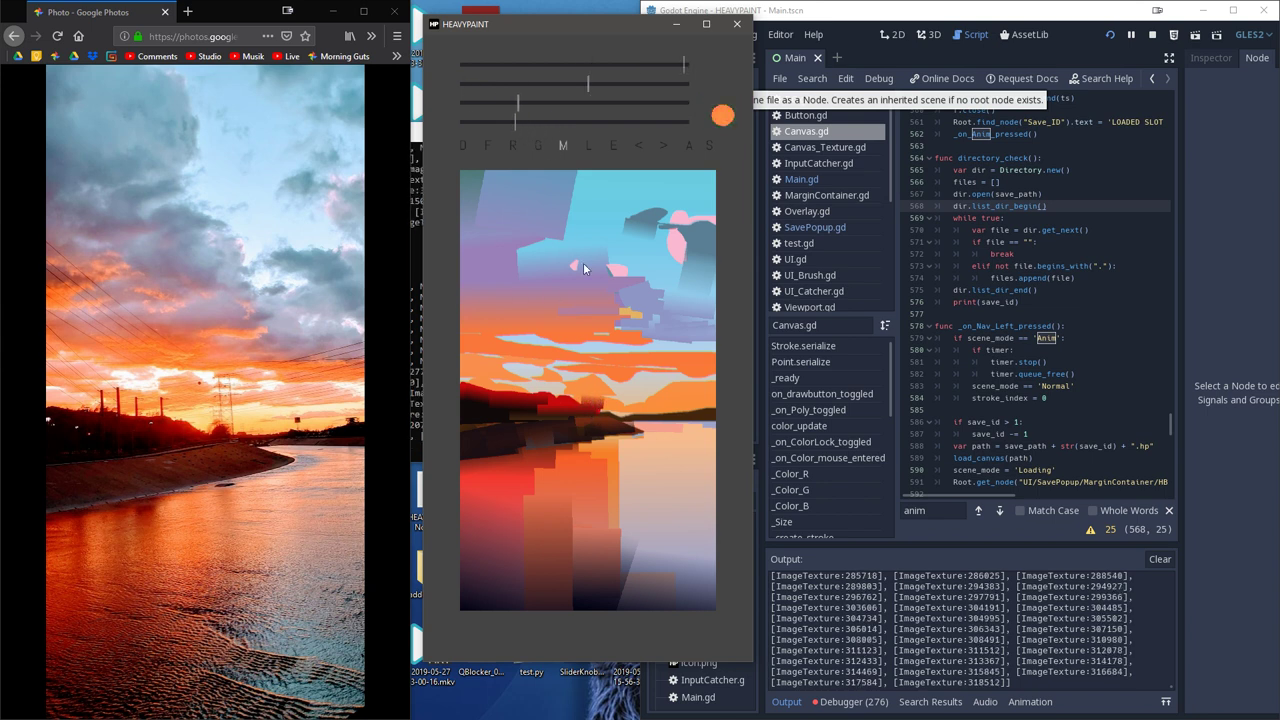
pyautogui.click(594, 412)
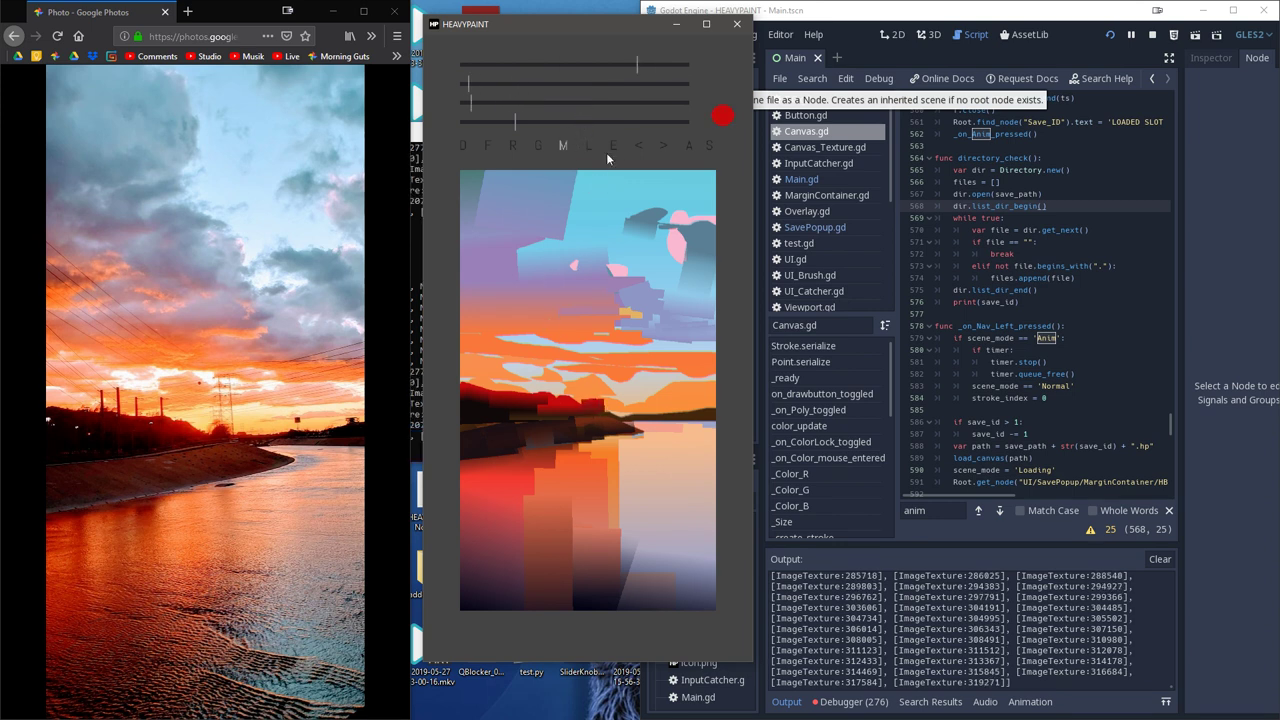
# - Pick the sky's orange and reshape the top of the red hill's right end with small Fill shapes, undoing the unwanted one
pyautogui.click(489, 145)
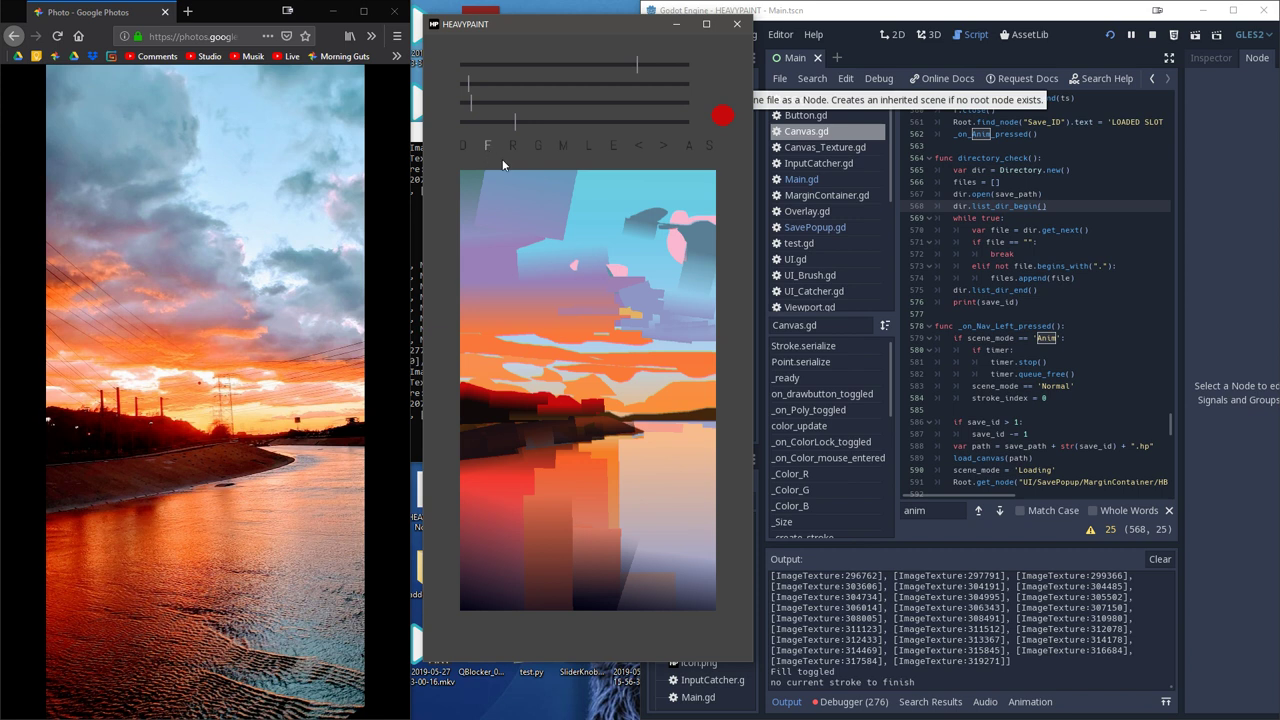
pyautogui.click(613, 146)
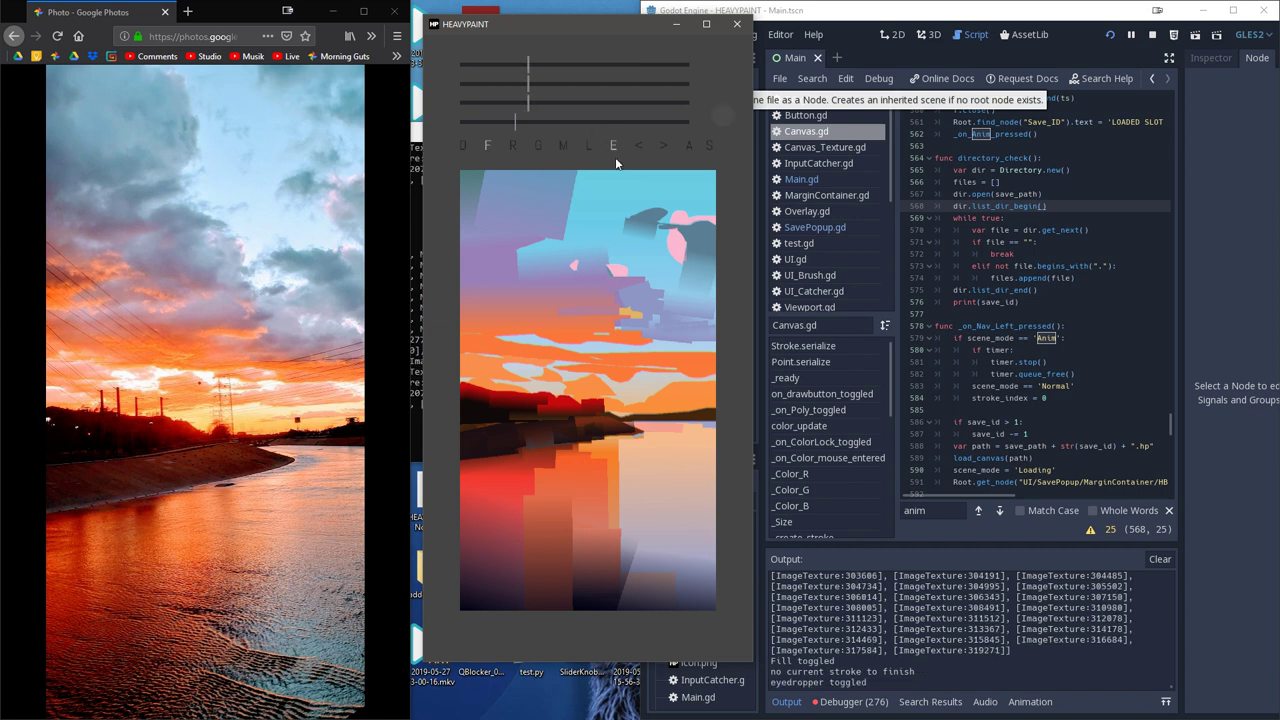
pyautogui.moveTo(596, 401)
pyautogui.mouseDown()
pyautogui.moveTo(606, 414)
pyautogui.moveTo(559, 347)
pyautogui.mouseUp()
pyautogui.click(590, 396)
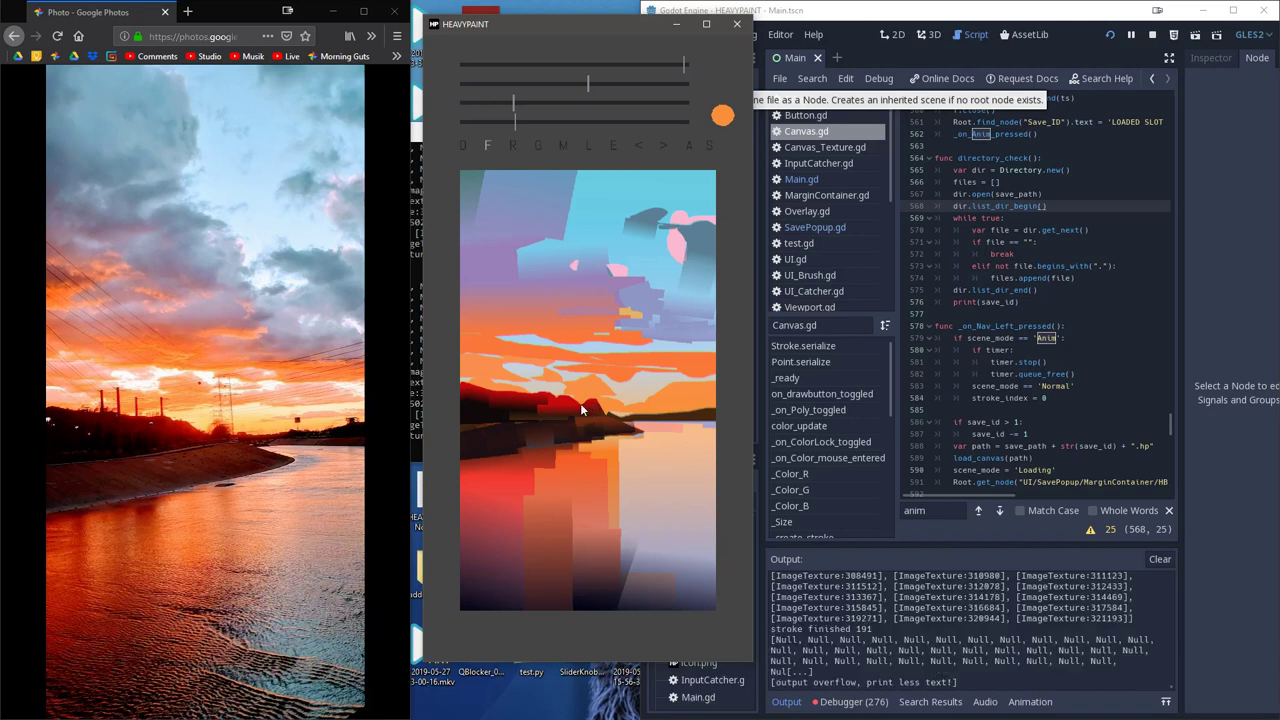
pyautogui.moveTo(581, 405); pyautogui.dragTo(590, 388)
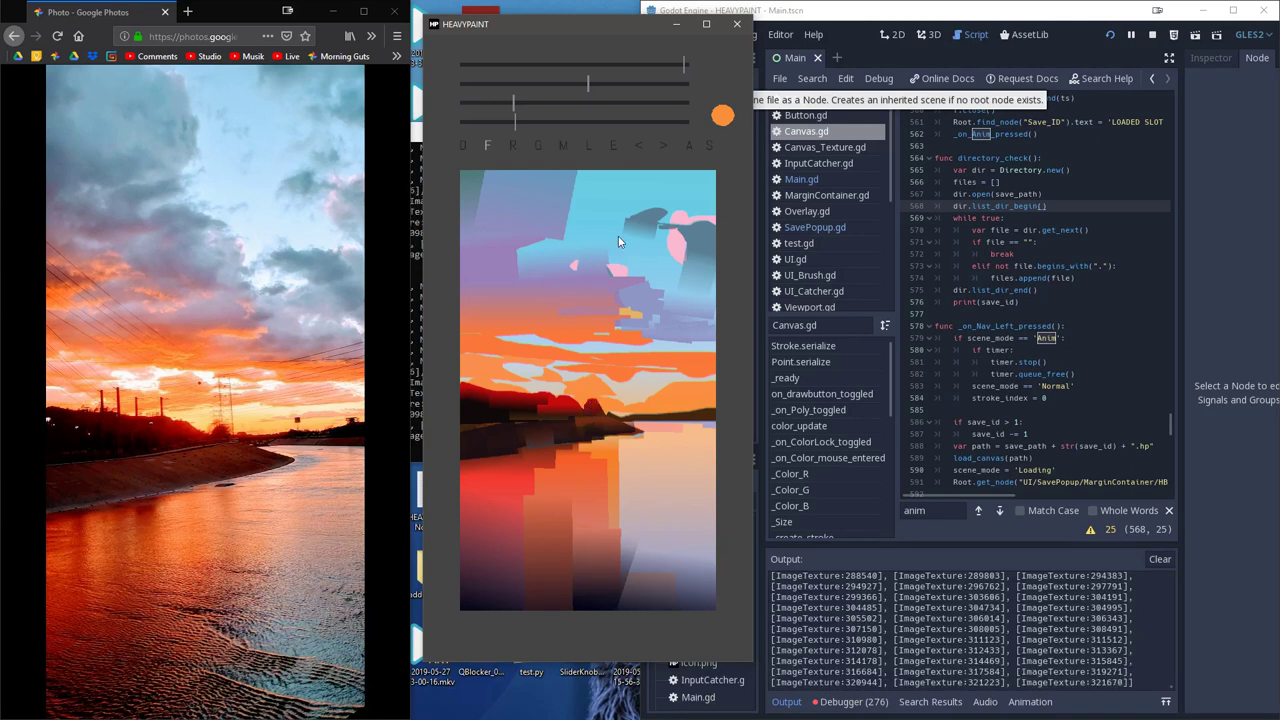
pyautogui.click(581, 403)
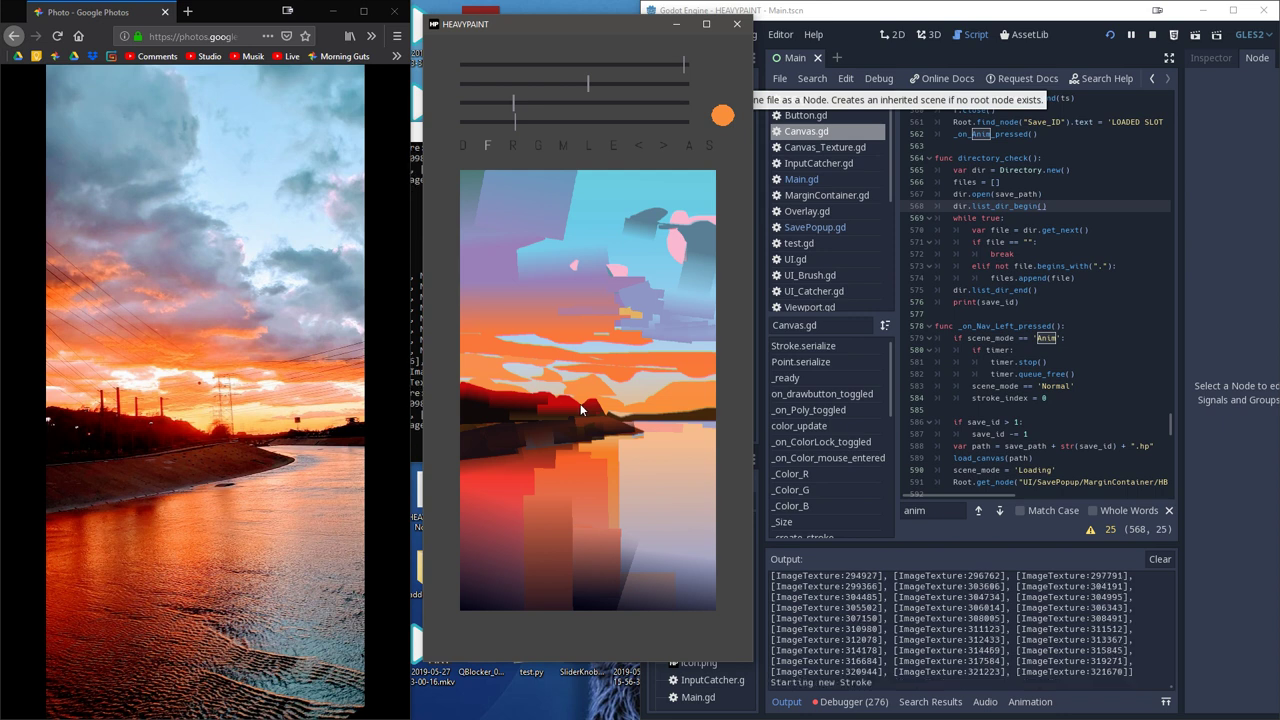
pyautogui.moveTo(582, 408); pyautogui.dragTo(586, 367)
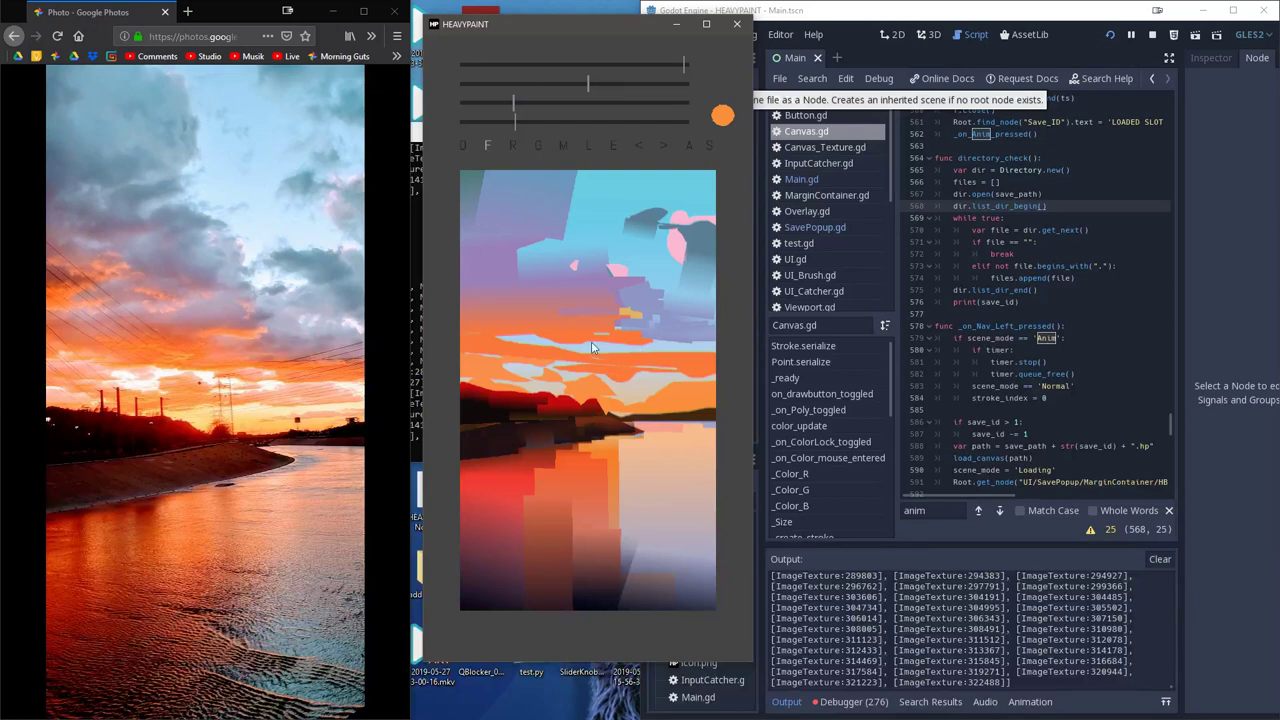
# - Pick the hill's bright red and paint a thin Rect strip along the far shoreline beside the hill
pyautogui.click(615, 146)
pyautogui.click(565, 403)
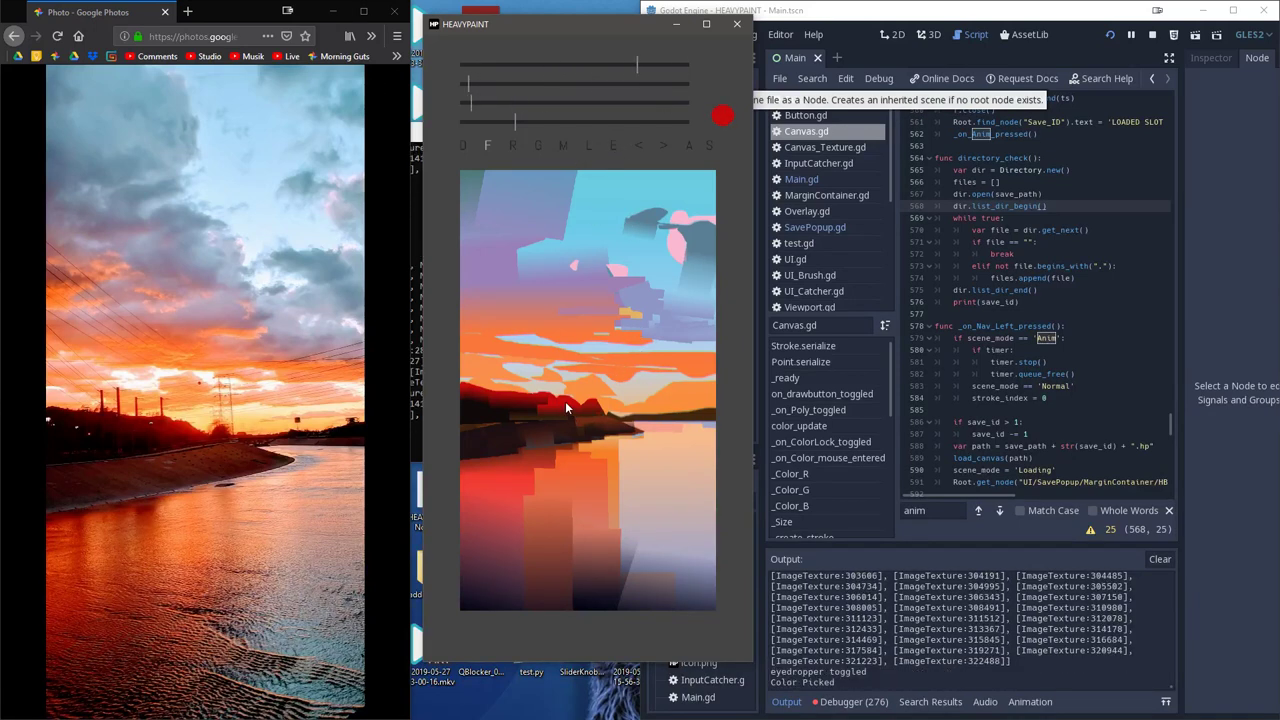
pyautogui.click(527, 148)
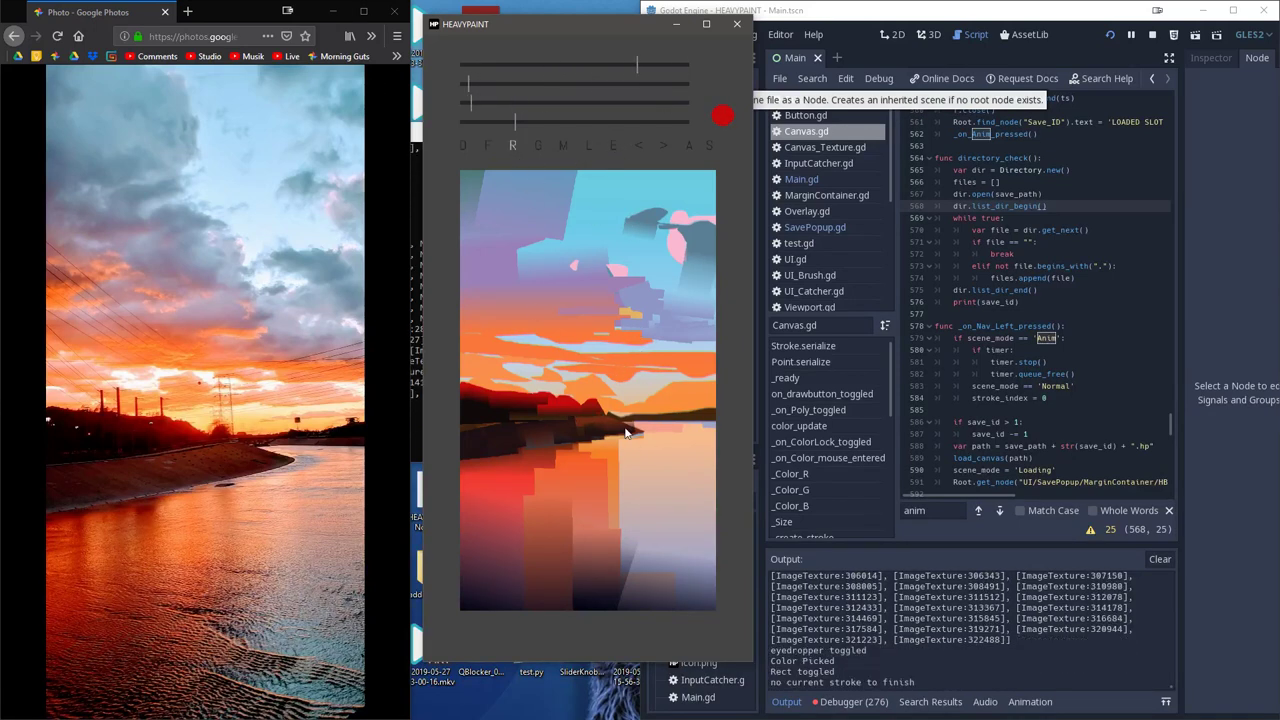
pyautogui.moveTo(612, 416); pyautogui.dragTo(648, 416)
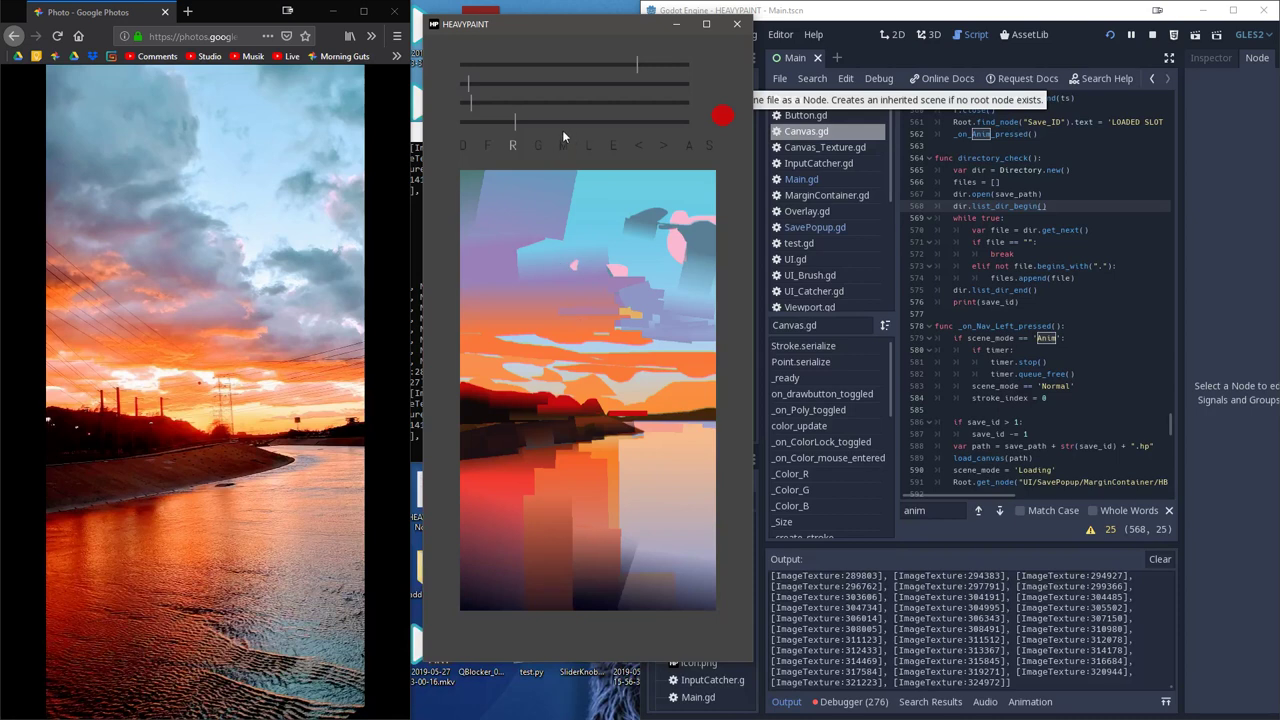
# - Darken the red and add small Rect blocks along the red strip on the far shoreline
pyautogui.moveTo(627, 68); pyautogui.dragTo(592, 59)
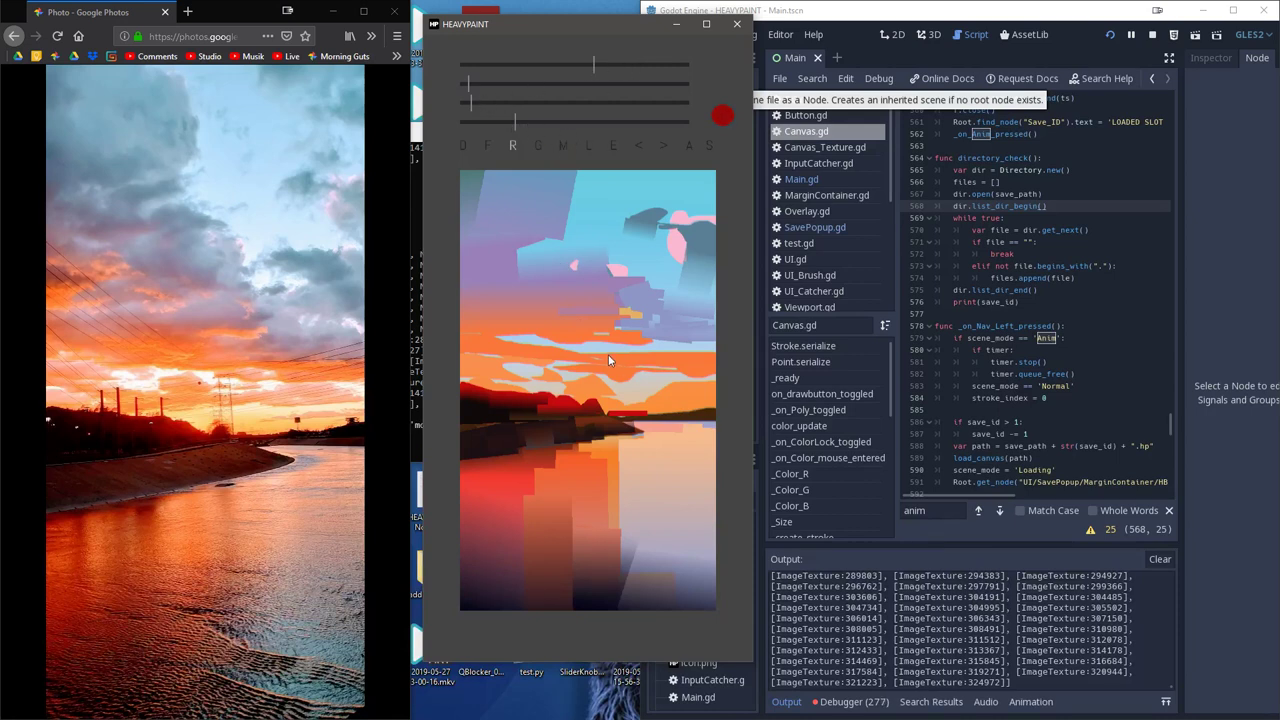
pyautogui.click(607, 413)
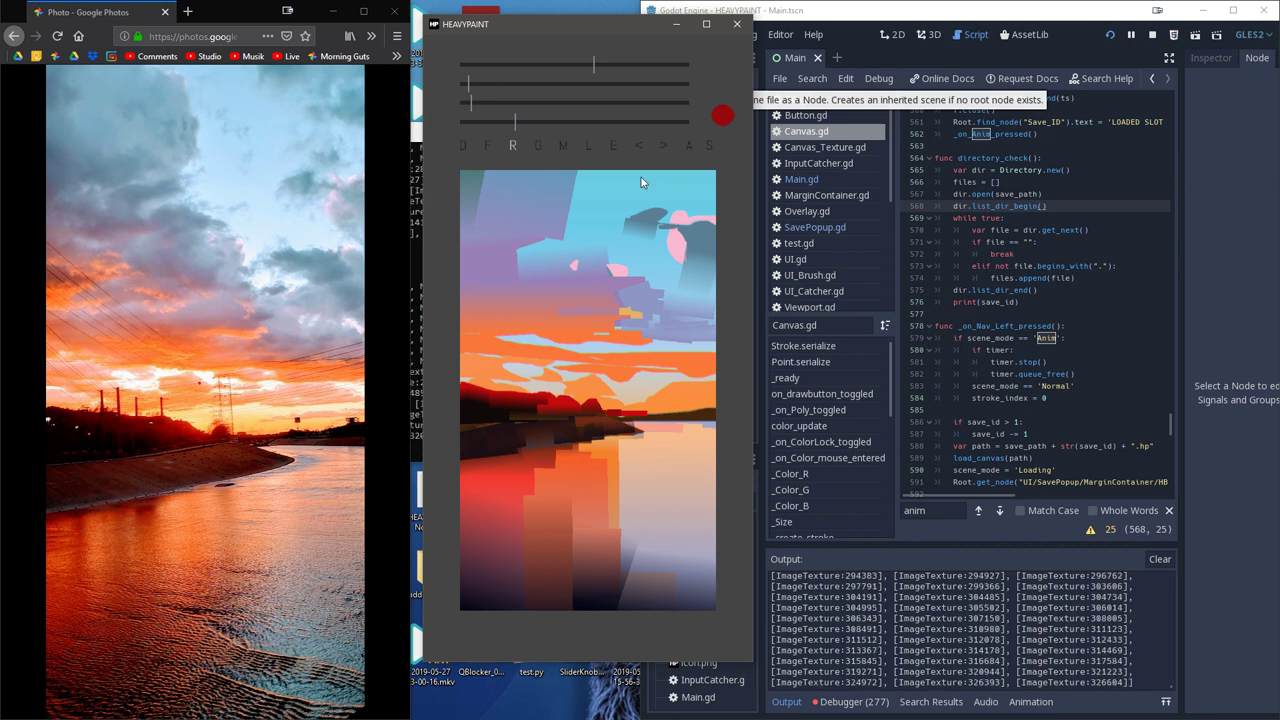
pyautogui.click(606, 412)
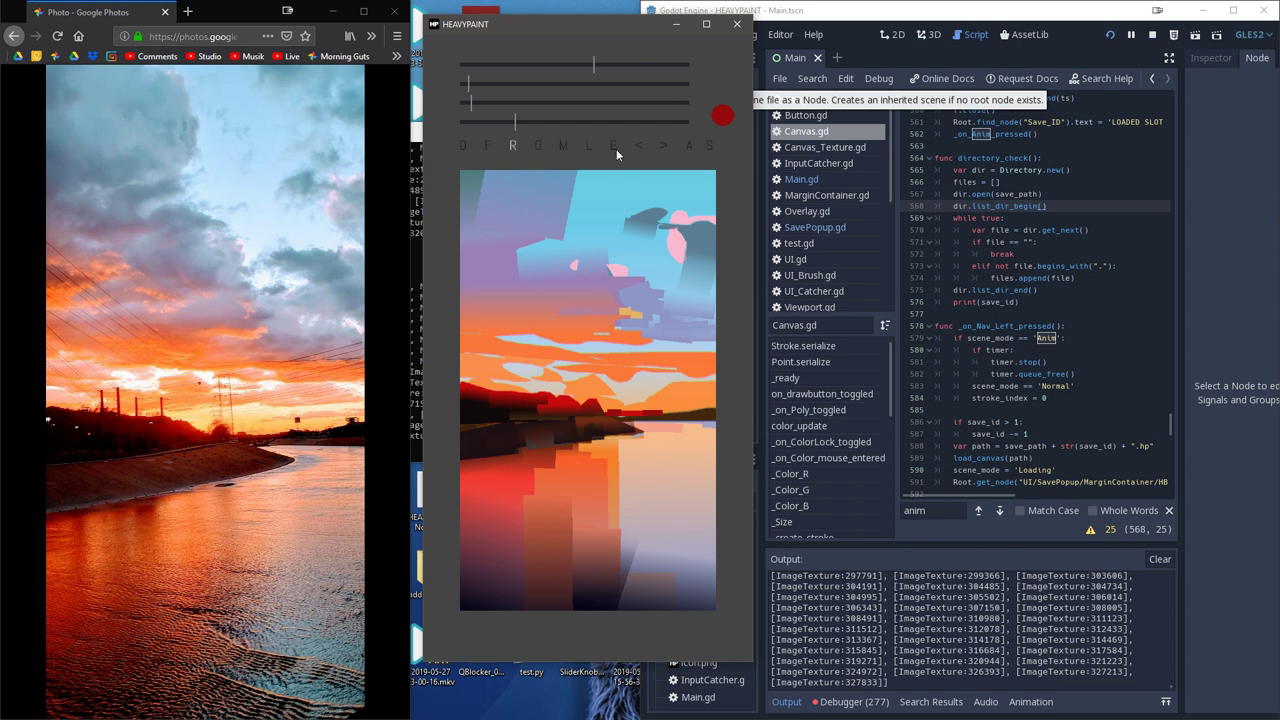
pyautogui.click(497, 381)
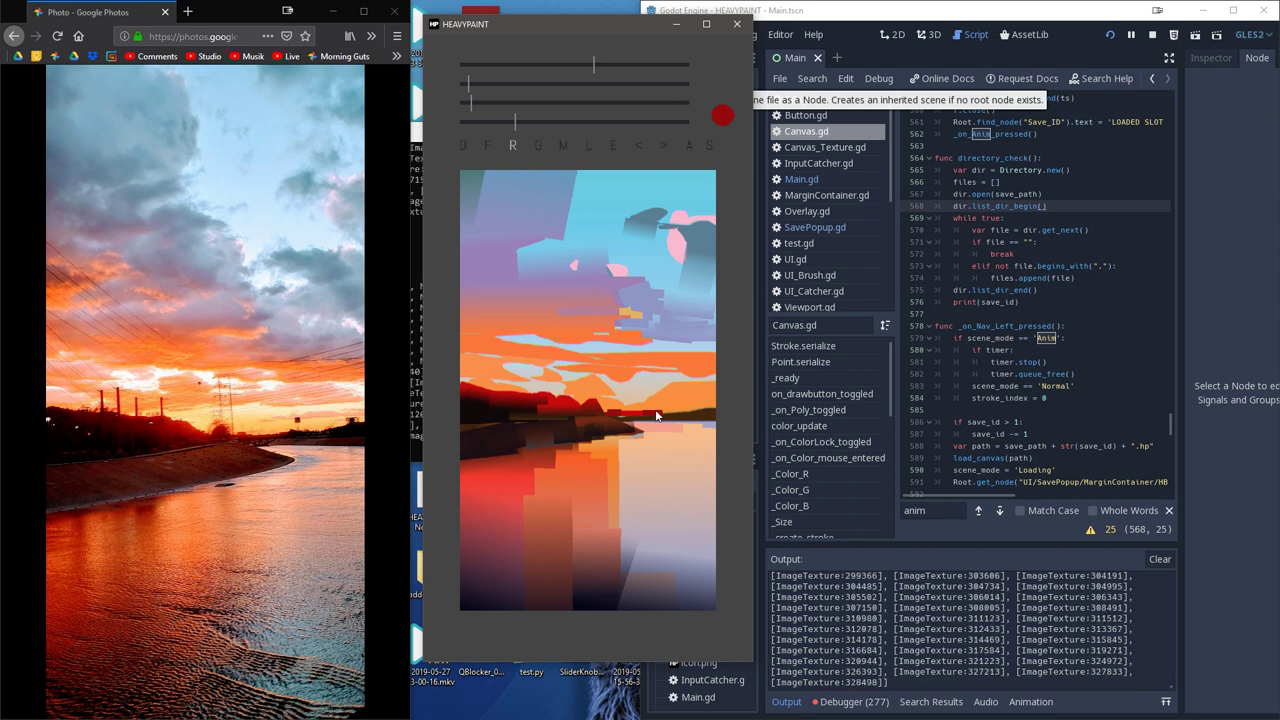
pyautogui.moveTo(657, 409); pyautogui.dragTo(665, 415)
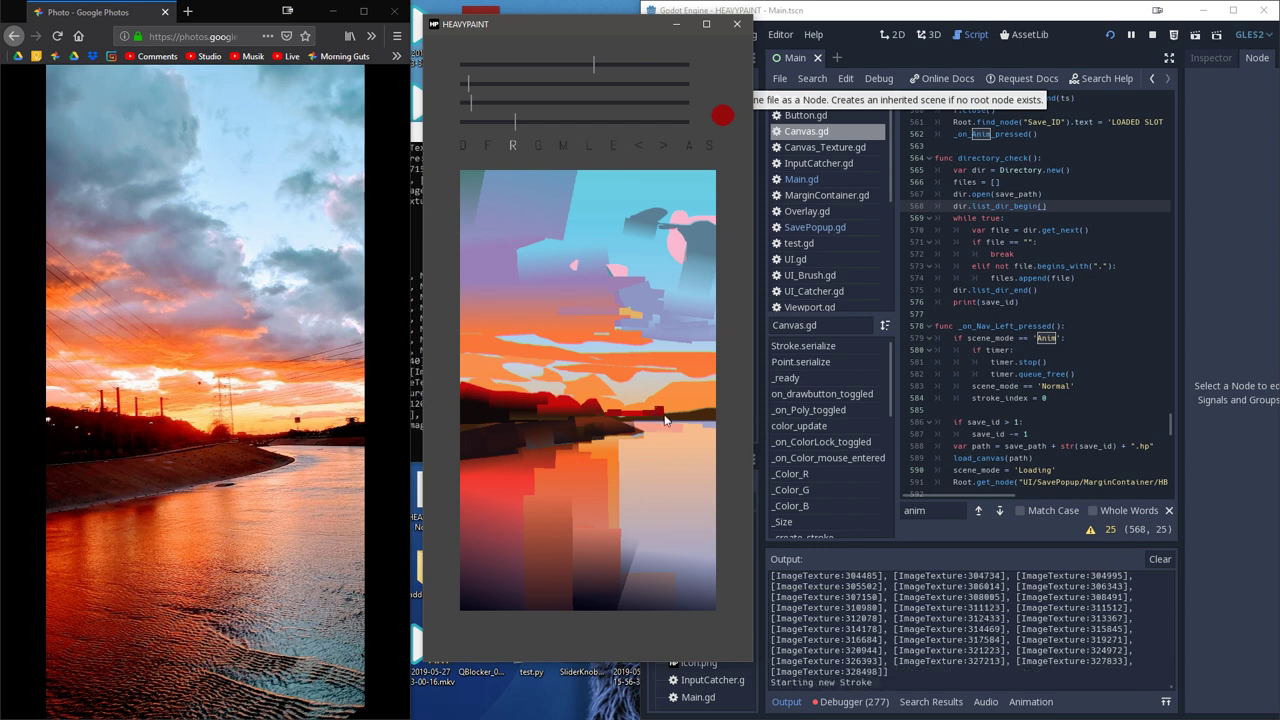
# - Darken the red to a near-black maroon and cover part of the far shoreline's red strip with small Fill shapes
pyautogui.click(490, 64)
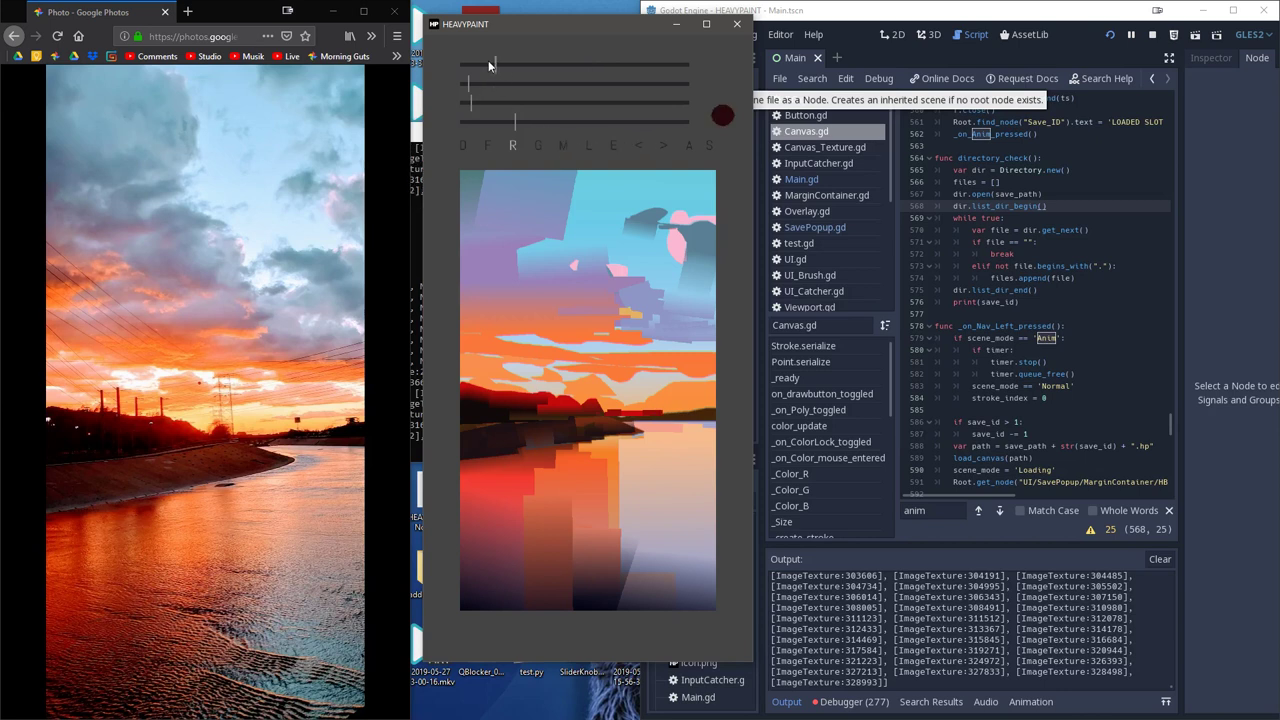
pyautogui.click(487, 64)
pyautogui.press('f')
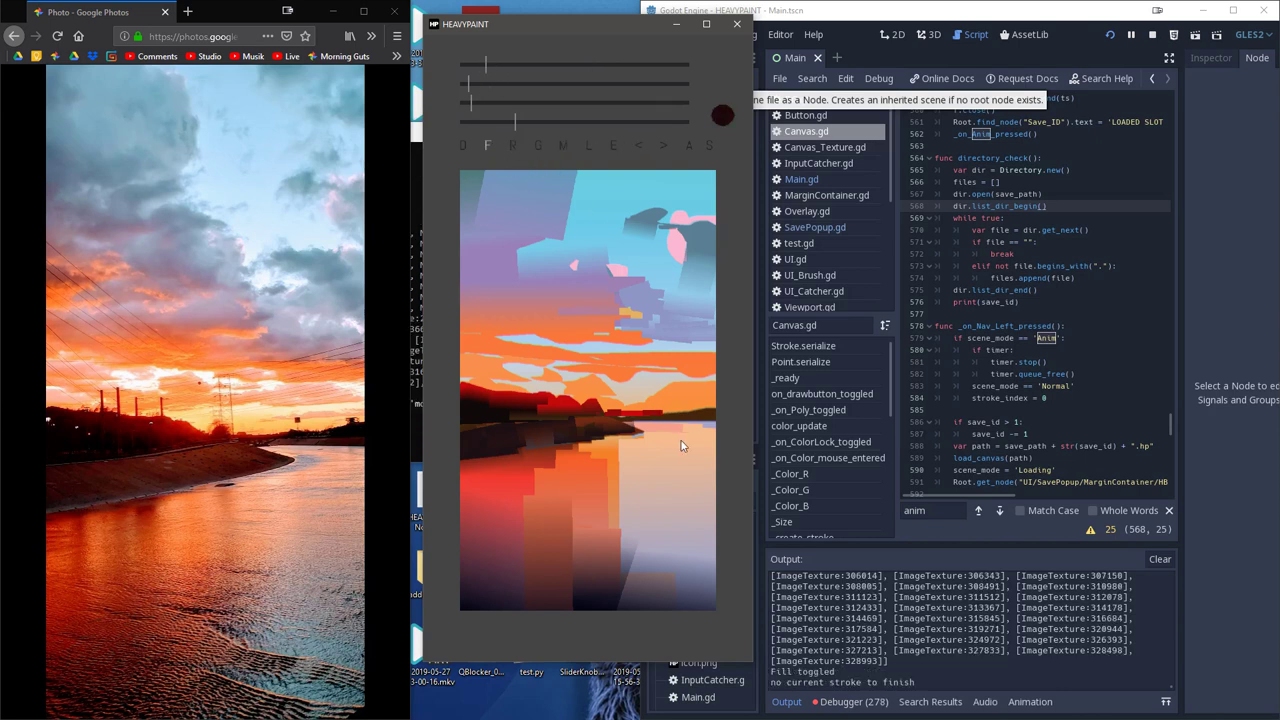
pyautogui.click(657, 407)
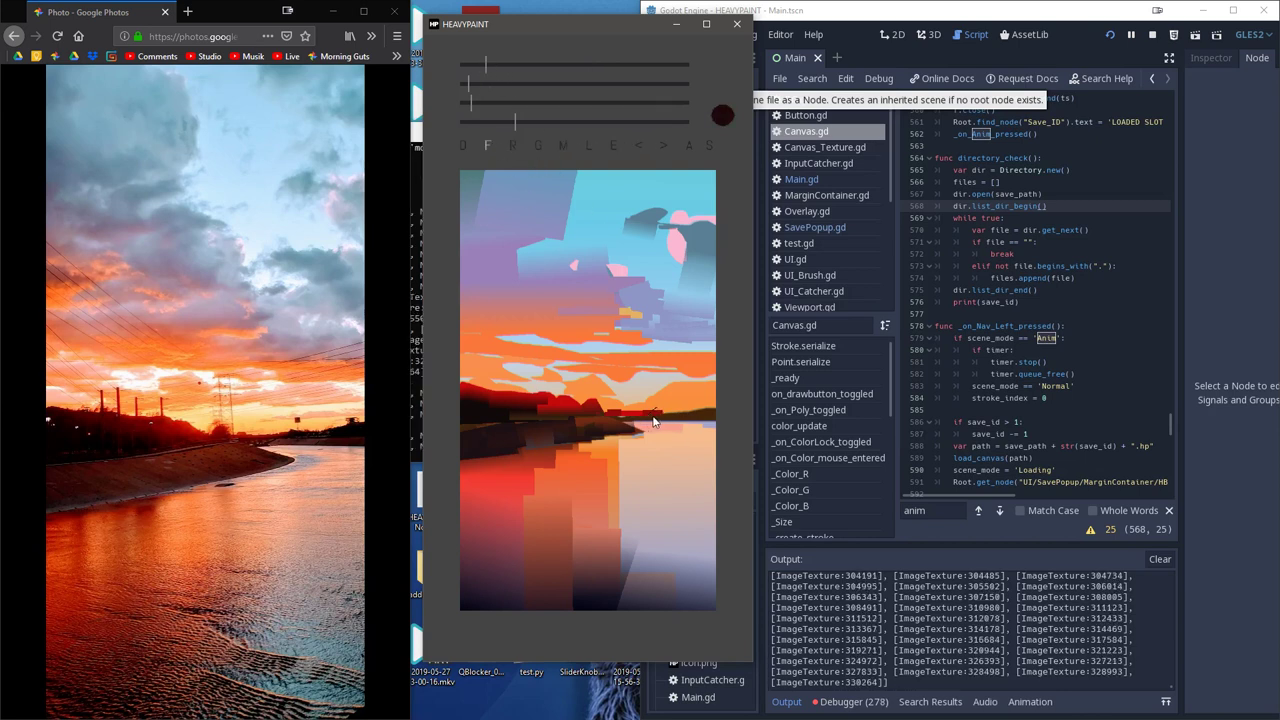
pyautogui.moveTo(656, 408); pyautogui.dragTo(652, 415)
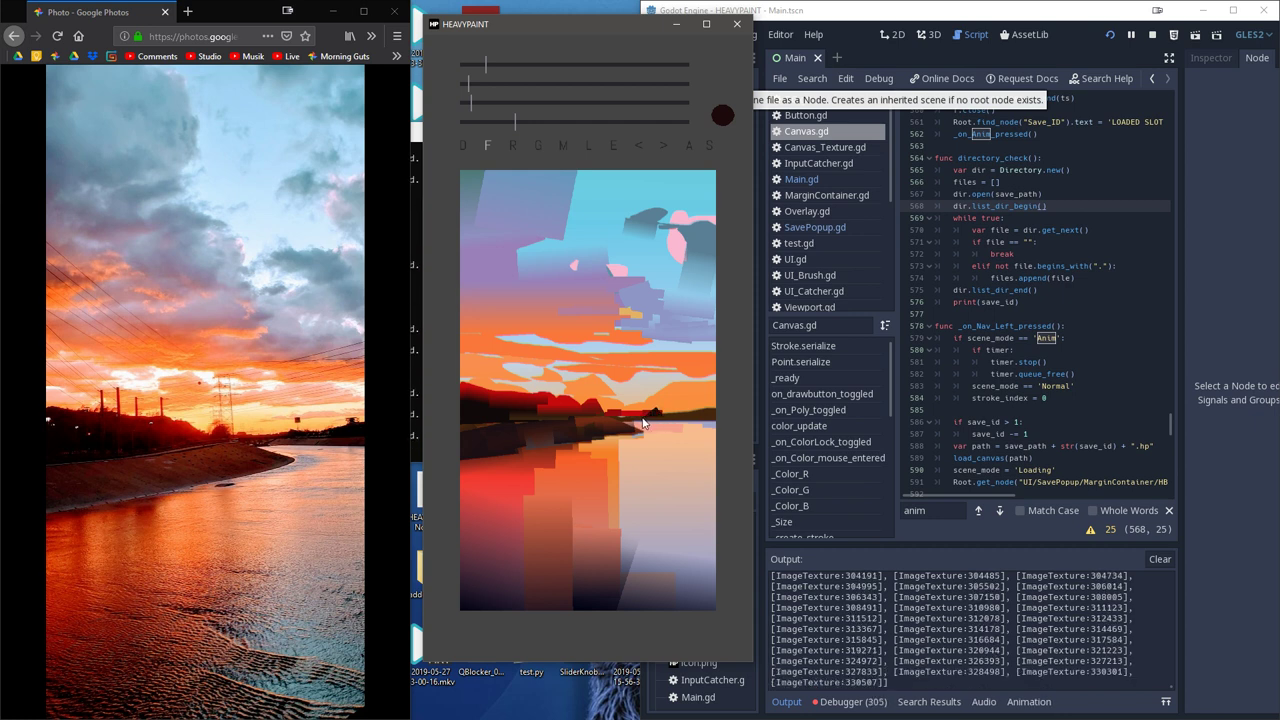
# - Extend the near-black silhouette along the far shoreline with more small Fill shapes, undoing the unwanted one
pyautogui.click(662, 414)
pyautogui.click(656, 411)
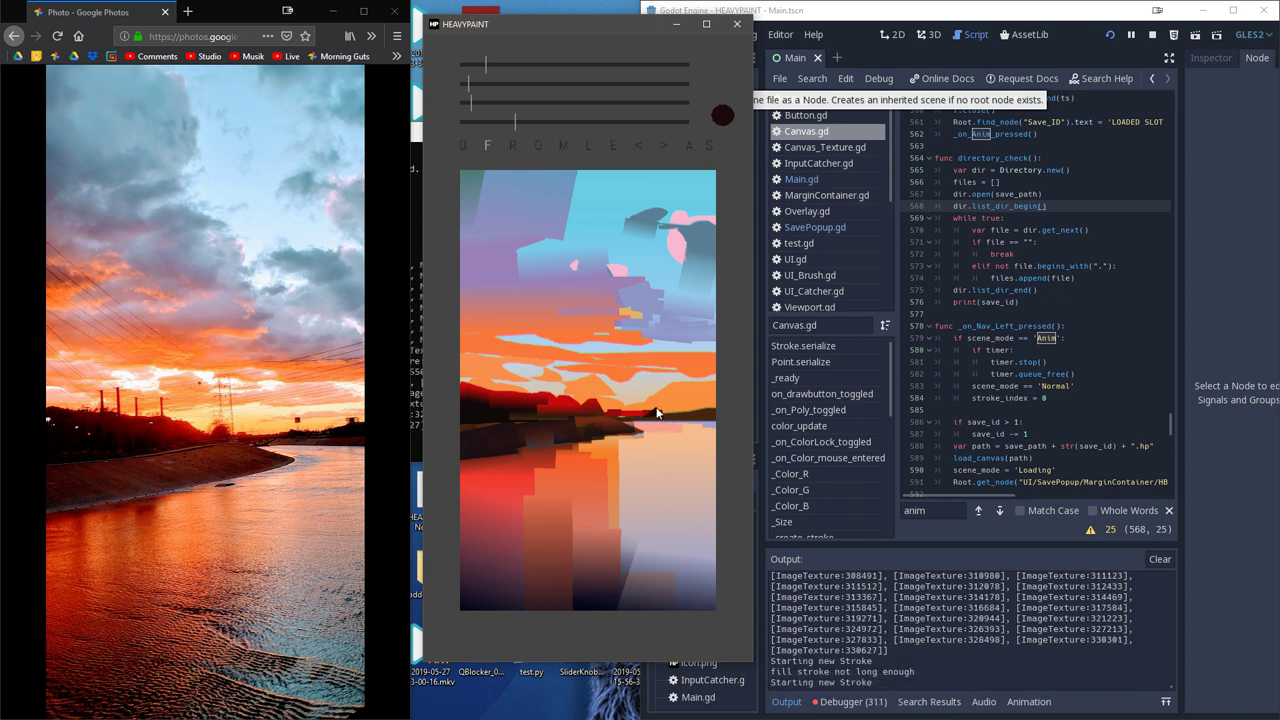
pyautogui.click(662, 414)
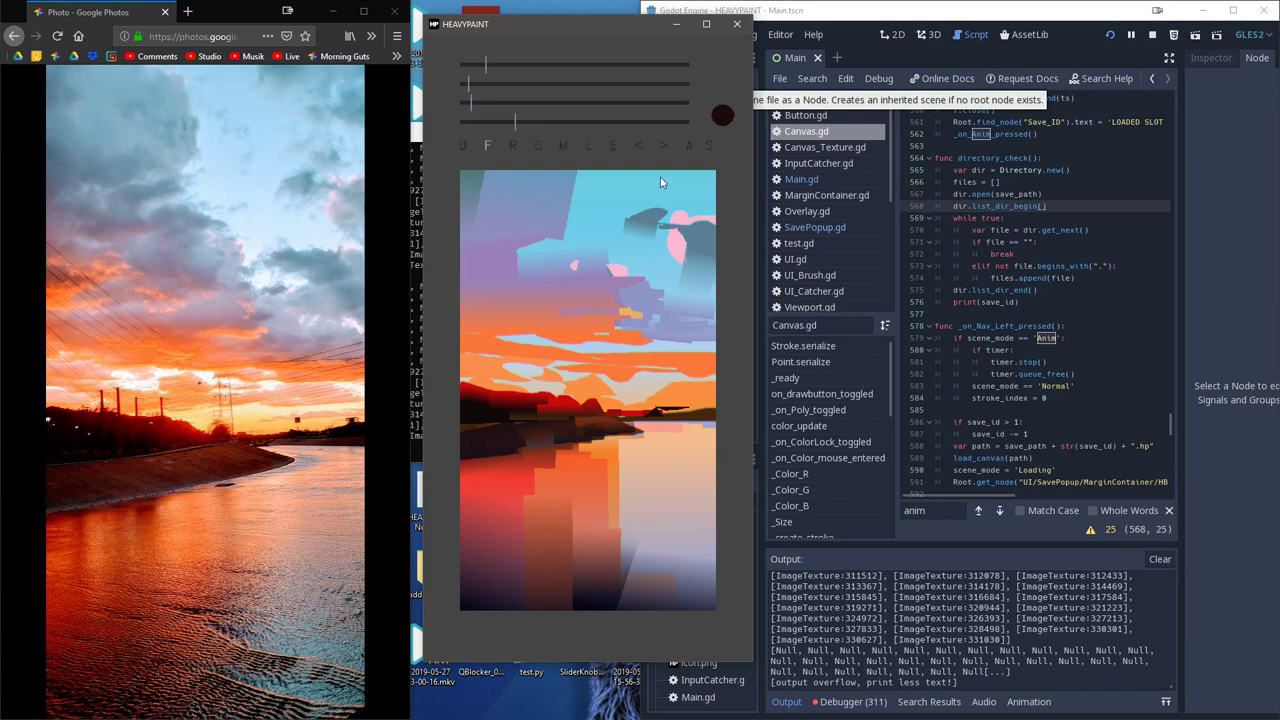
pyautogui.hotkey('ctrl', 'z')
pyautogui.moveTo(665, 410); pyautogui.dragTo(685, 408)
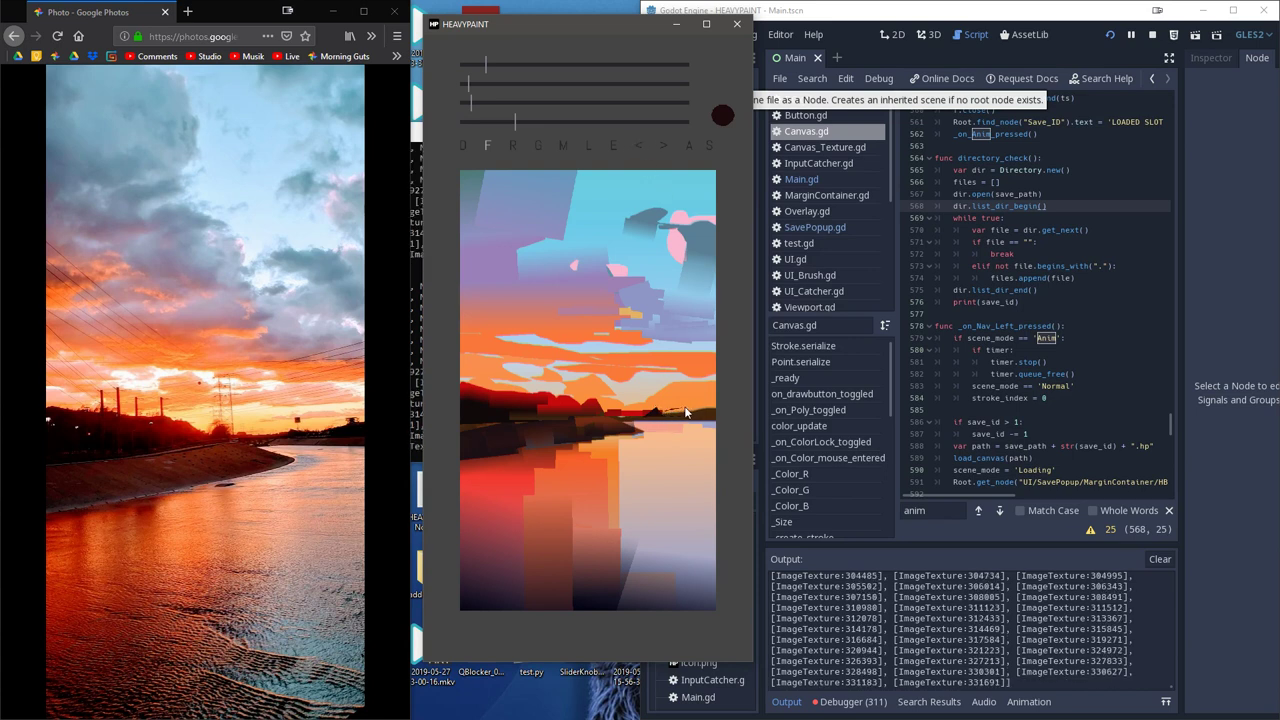
pyautogui.click(660, 418)
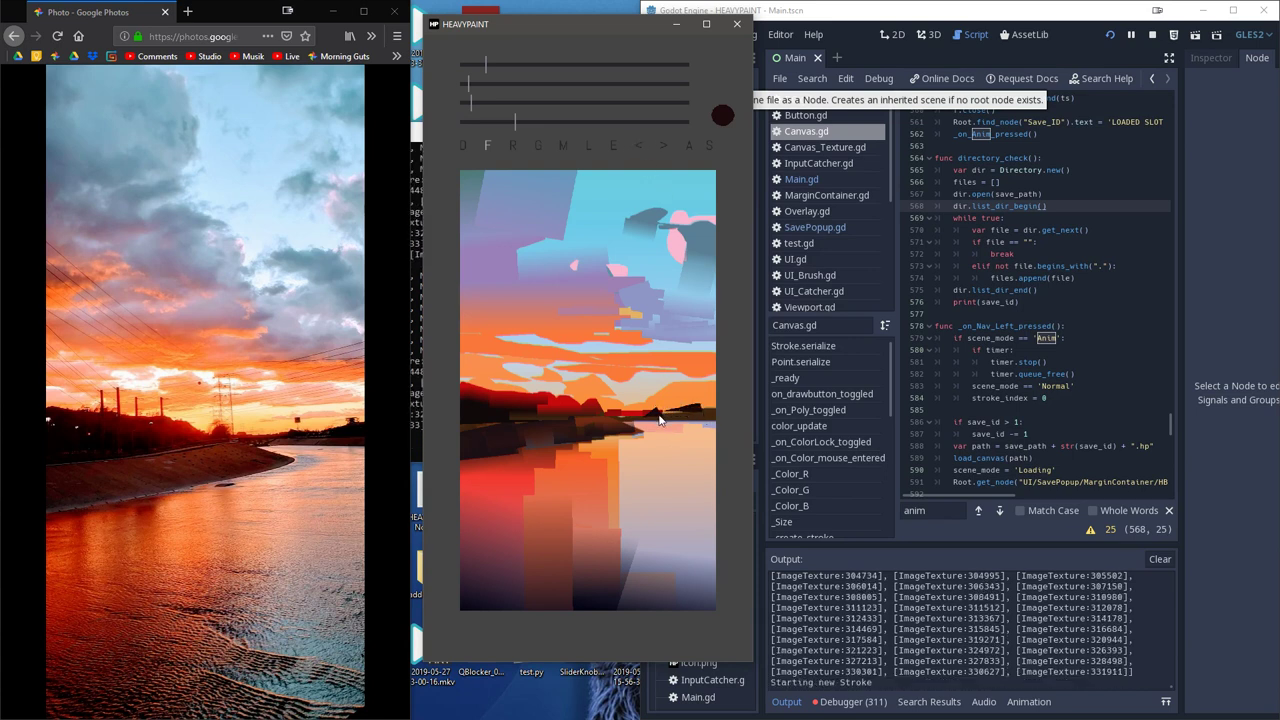
# - Paint a thin near-black Rect strip along the far shoreline with small building-like blocks on it, undoing the unwanted strip
pyautogui.click(519, 152)
pyautogui.moveTo(662, 415); pyautogui.dragTo(722, 416)
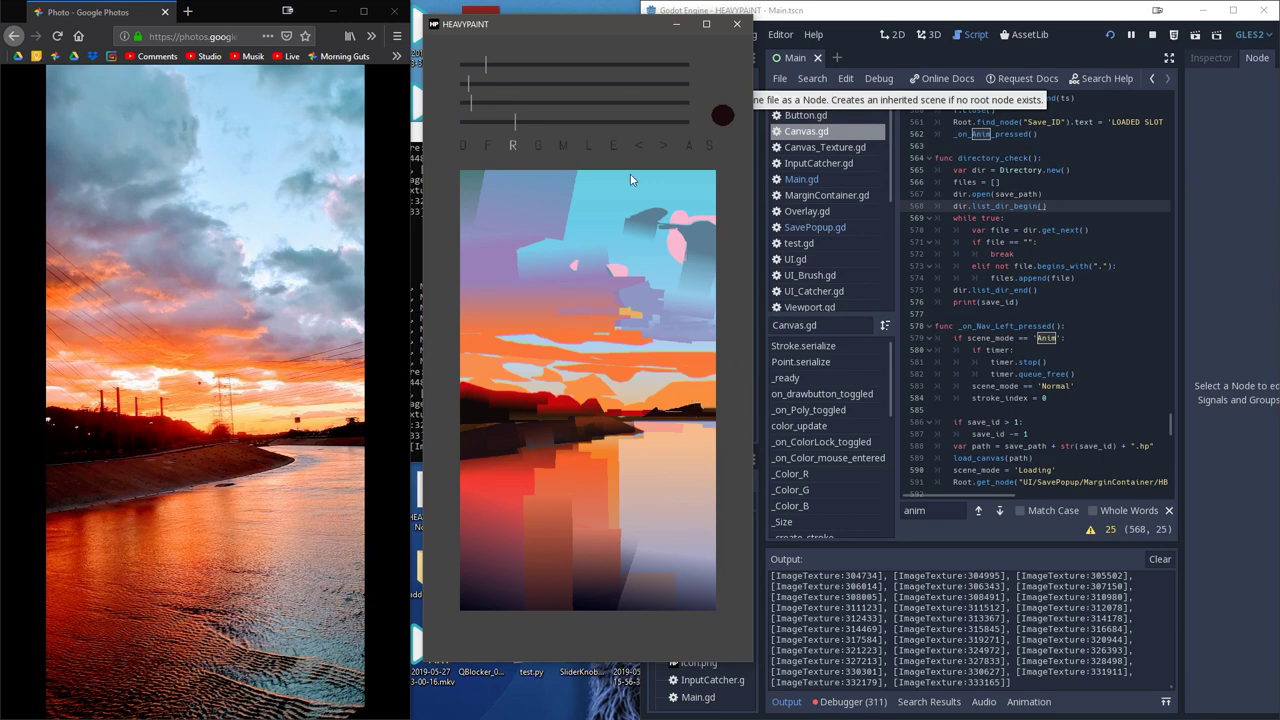
pyautogui.click(636, 145)
pyautogui.moveTo(665, 414); pyautogui.dragTo(712, 420)
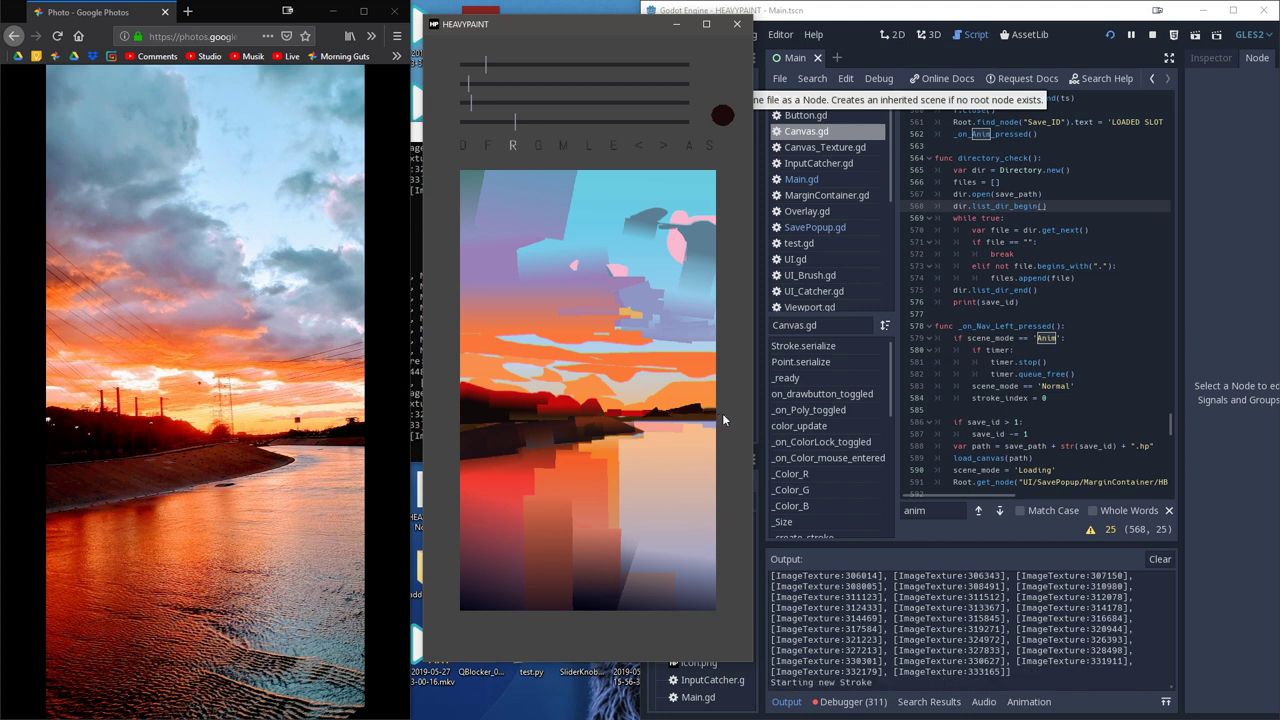
pyautogui.moveTo(700, 408)
pyautogui.mouseDown()
pyautogui.moveTo(720, 412)
pyautogui.moveTo(704, 408)
pyautogui.mouseUp()
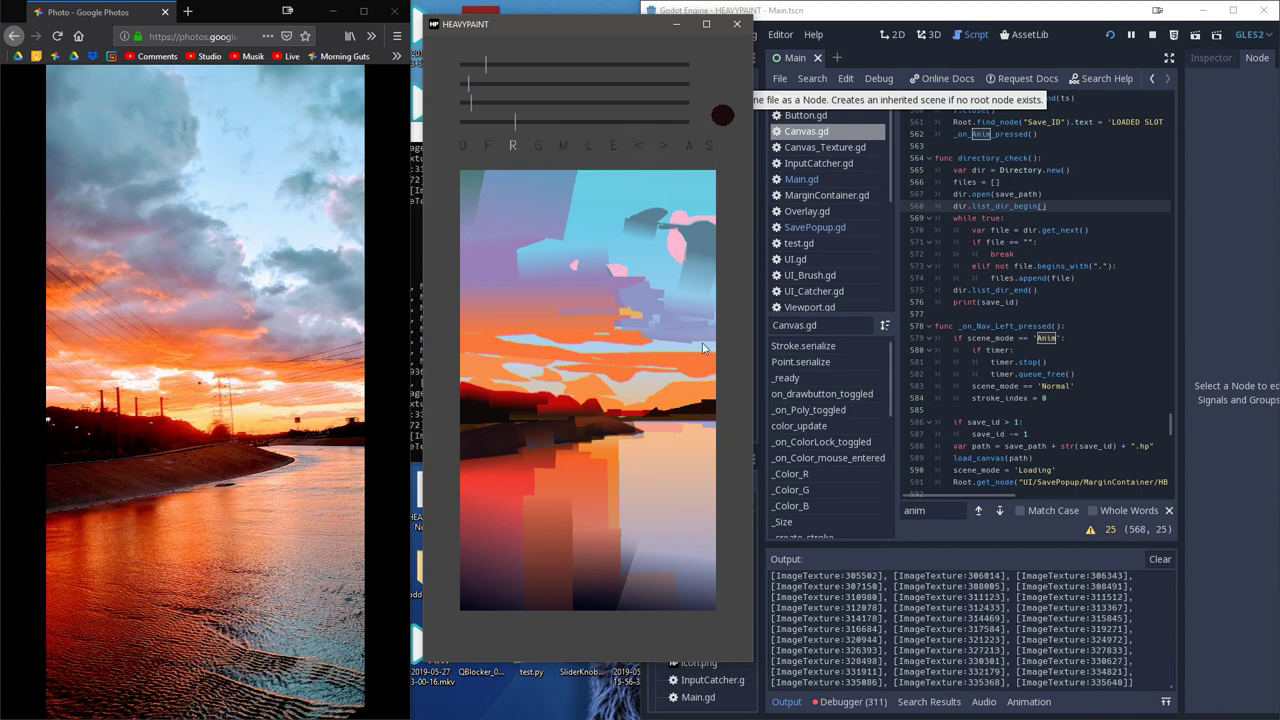
pyautogui.moveTo(699, 405); pyautogui.dragTo(708, 403)
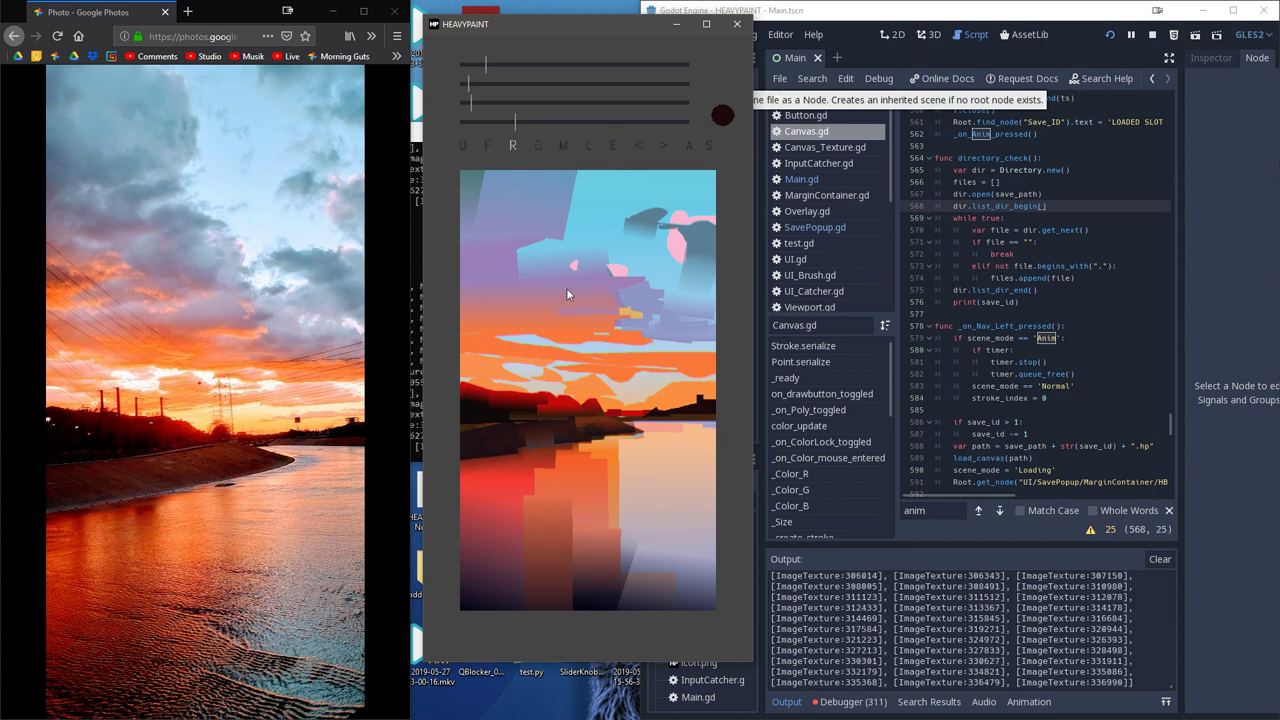
pyautogui.click(656, 395)
pyautogui.moveTo(656, 393); pyautogui.dragTo(664, 401)
pyautogui.hotkey('ctrl', 'z')
# - Pick the sky's orange, shift it to brick red and try small Rect blocks above the far shoreline, undoing them
pyautogui.click(612, 145)
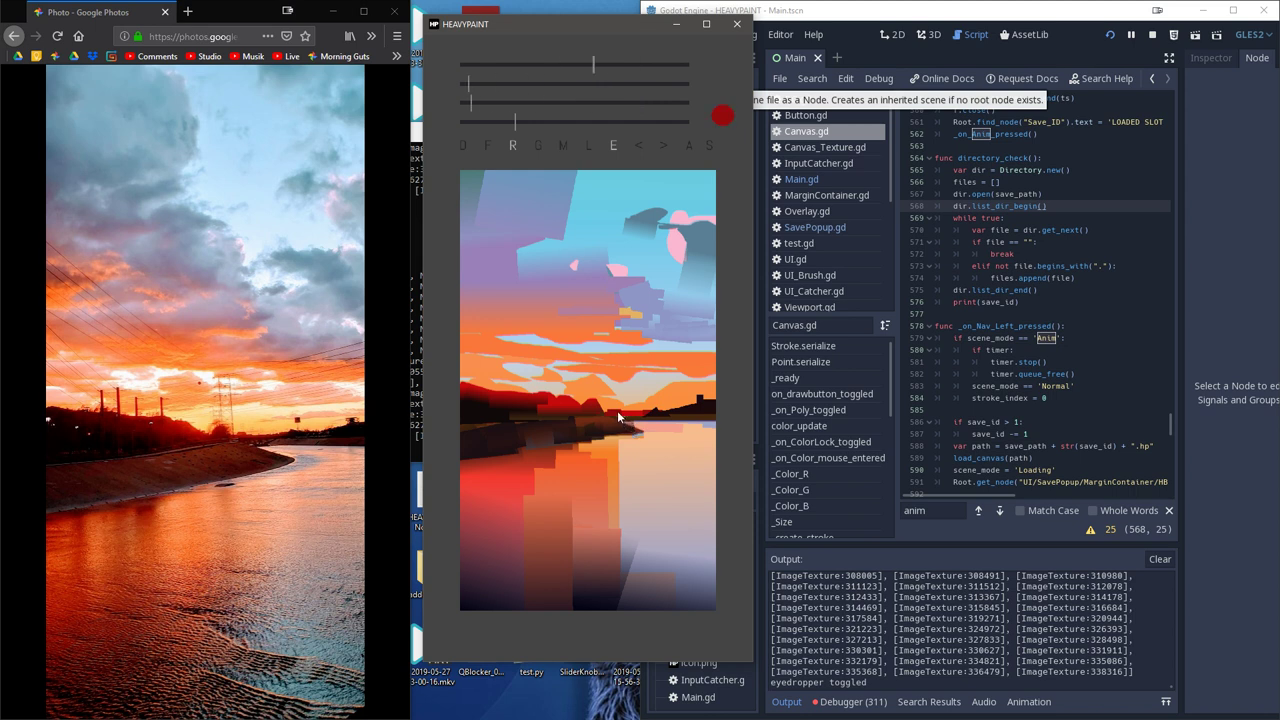
pyautogui.click(640, 406)
pyautogui.moveTo(660, 398); pyautogui.dragTo(668, 405)
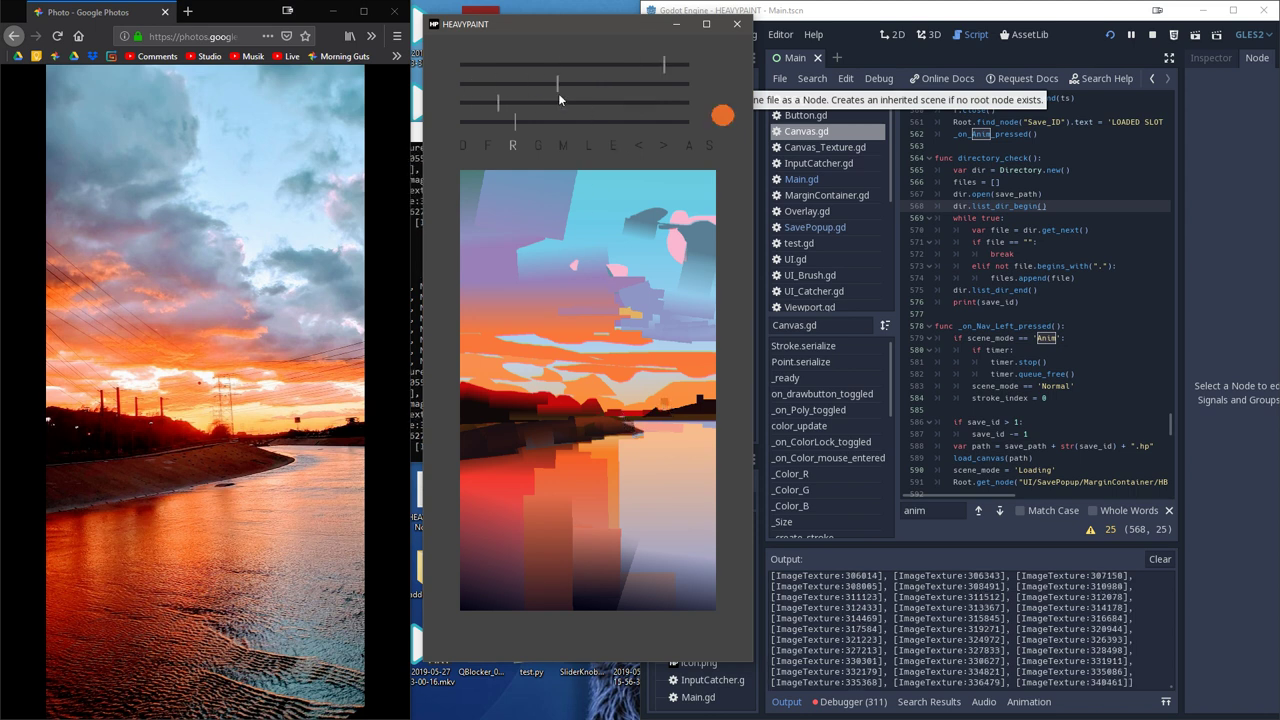
pyautogui.click(618, 64)
pyautogui.moveTo(556, 85); pyautogui.dragTo(516, 80)
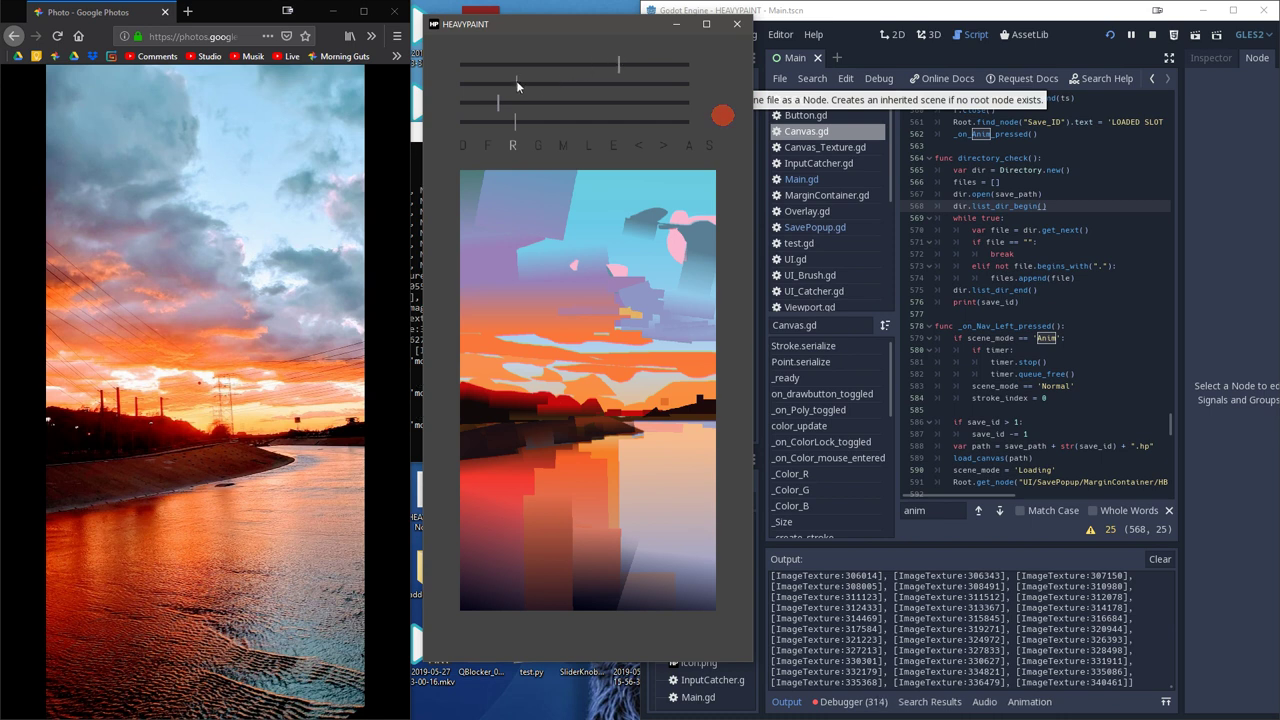
pyautogui.click(666, 404)
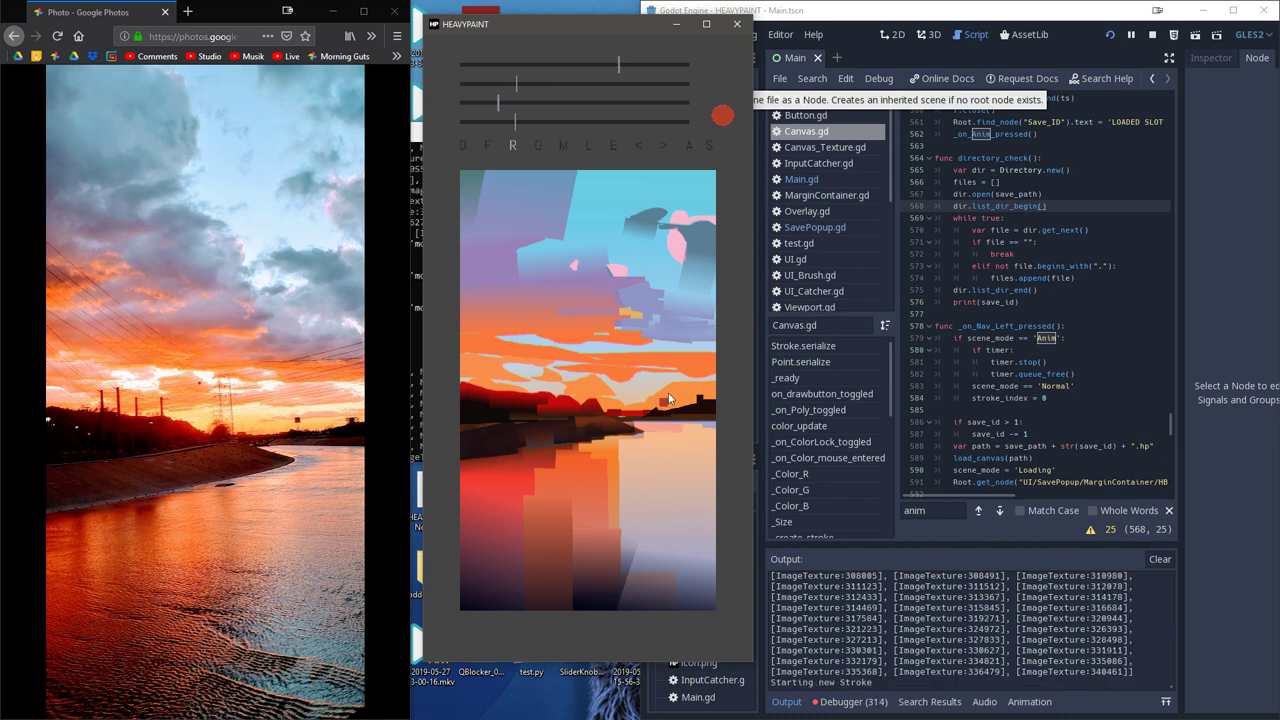
pyautogui.click(641, 142)
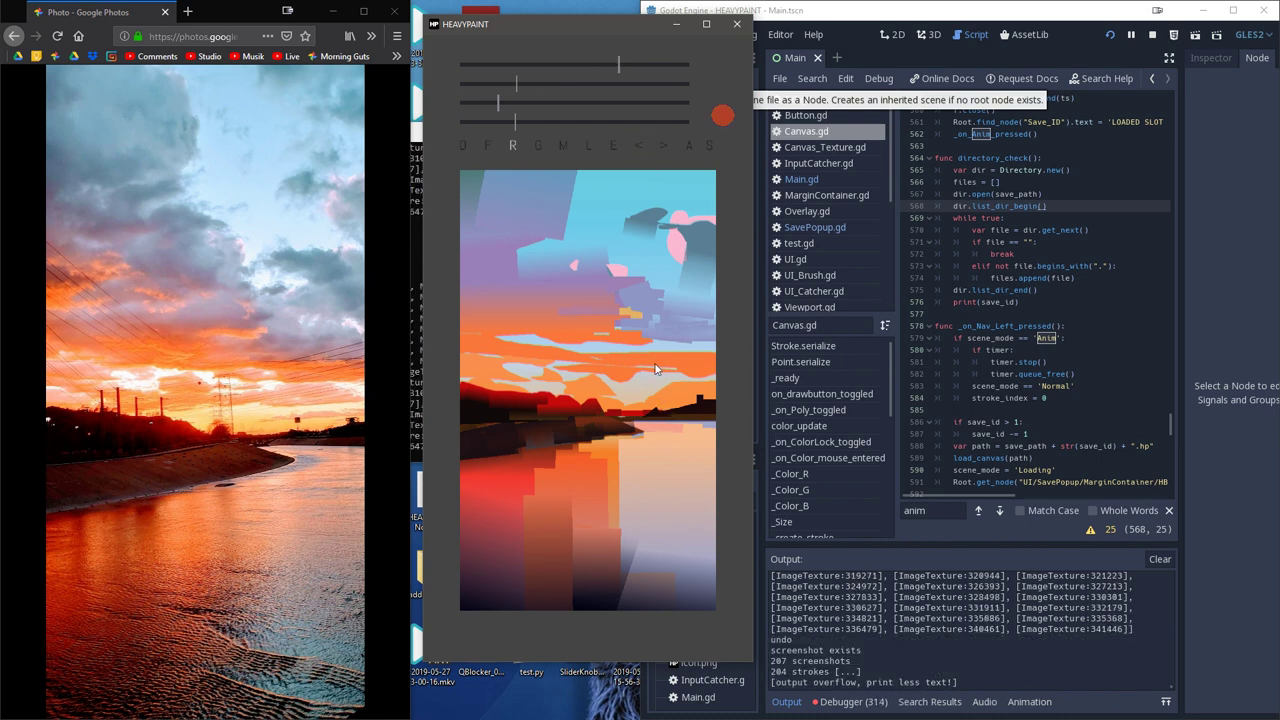
# - Mix a crimson, place a small Rect block in the sky above the far shoreline, and cover it with dark maroon
pyautogui.moveTo(589, 64); pyautogui.dragTo(634, 64)
pyautogui.click(492, 84)
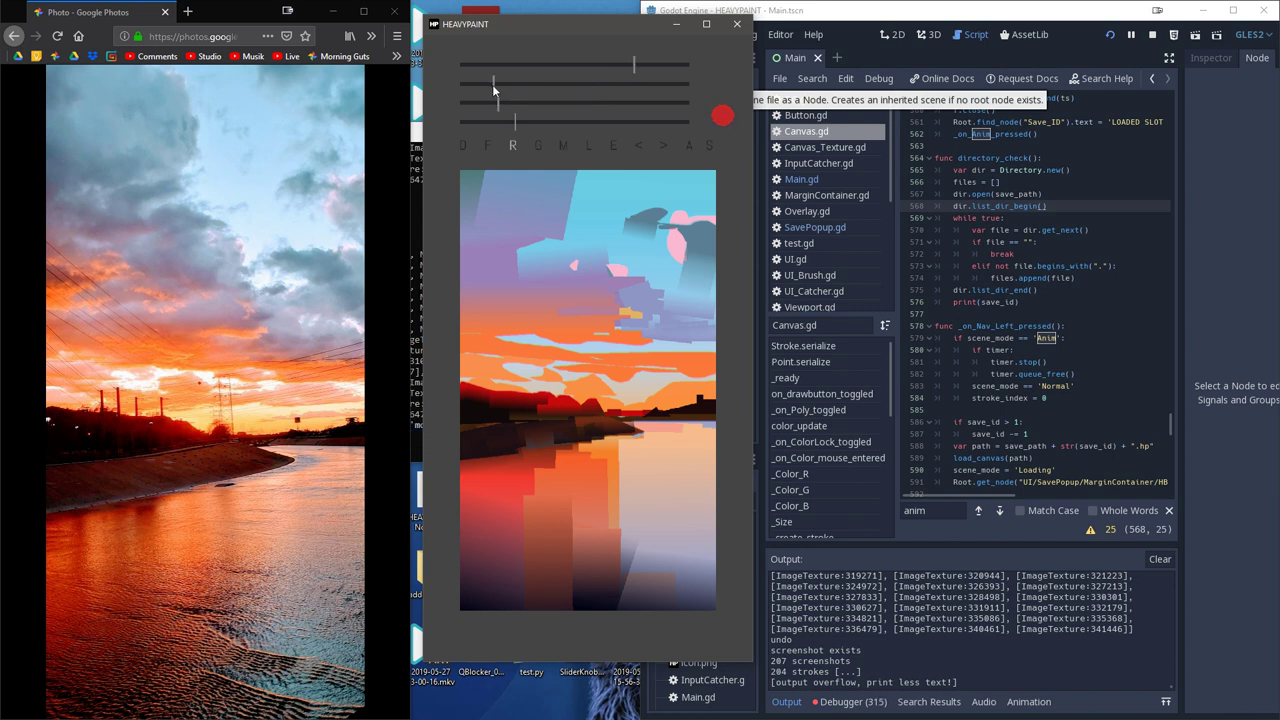
pyautogui.moveTo(551, 64); pyautogui.dragTo(587, 64)
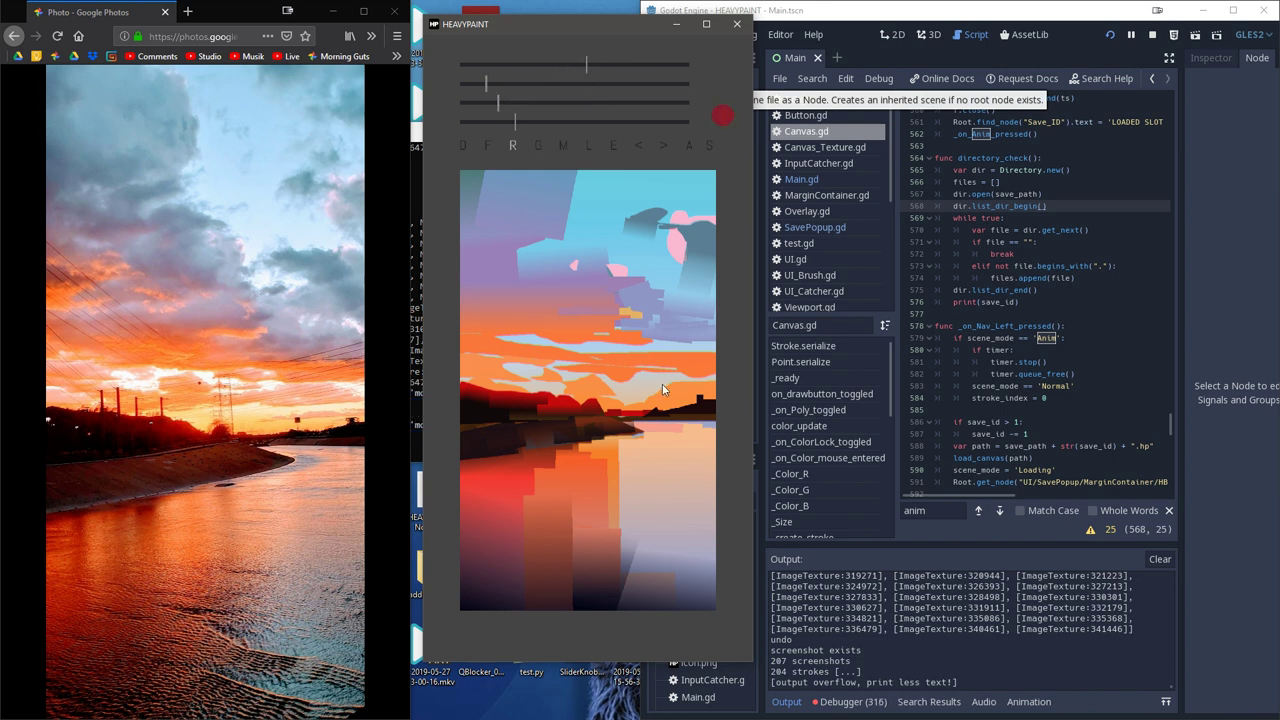
pyautogui.click(664, 402)
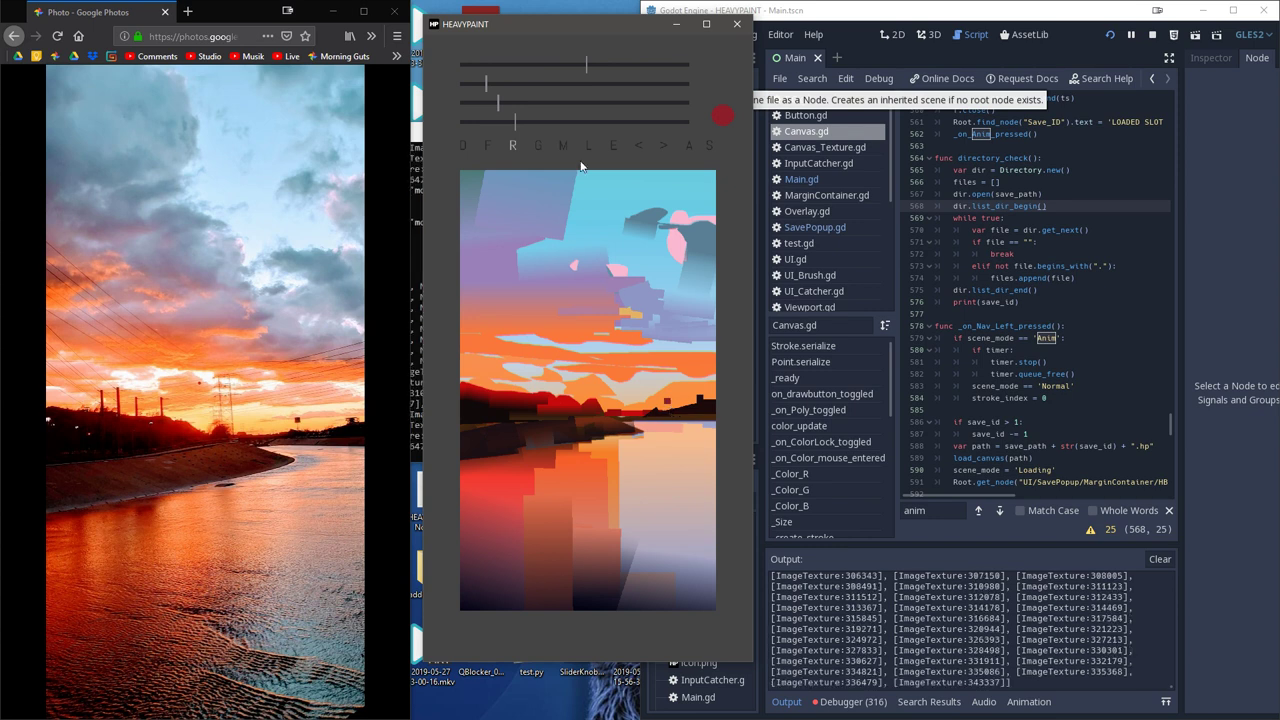
pyautogui.click(525, 65)
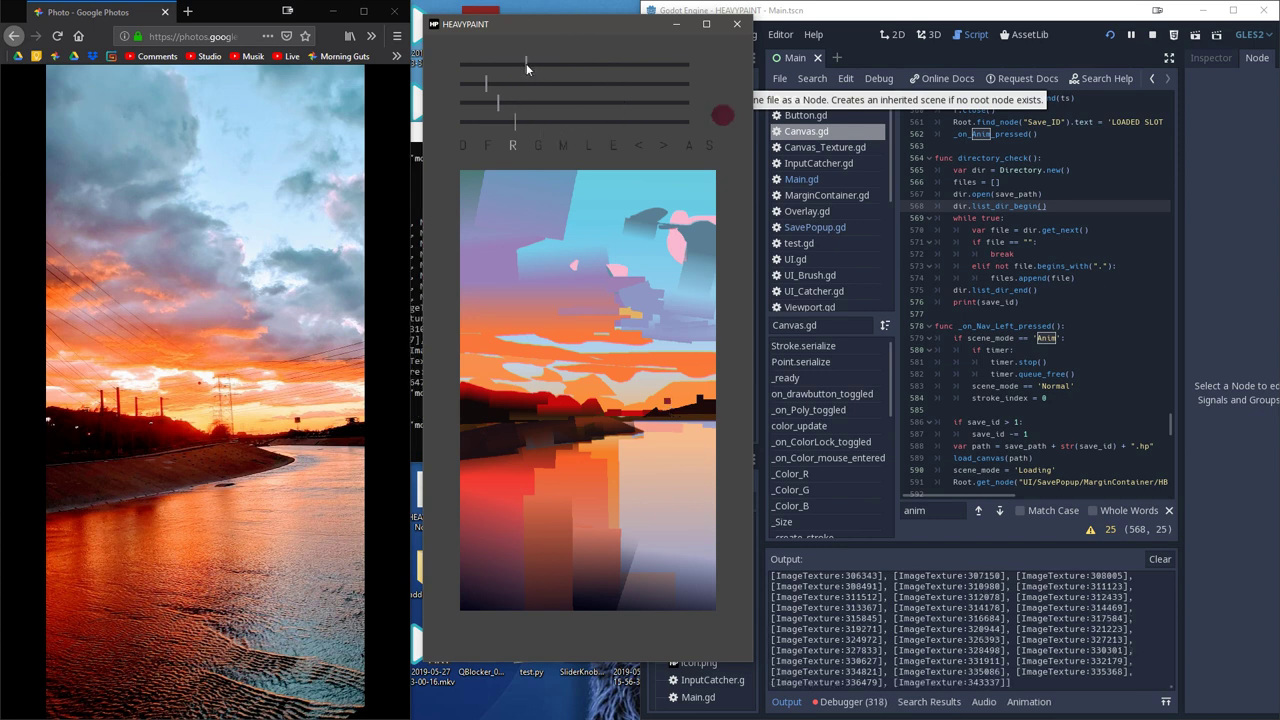
pyautogui.click(665, 403)
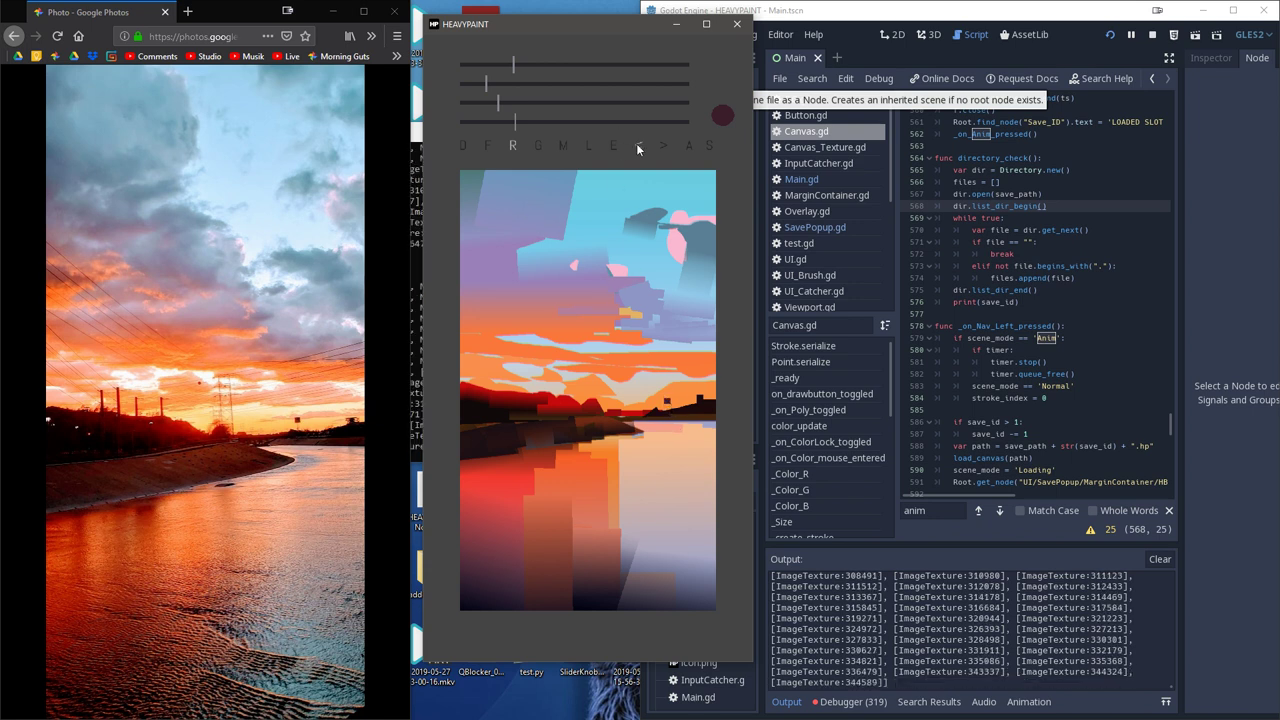
# - Add small dark Rect touches around the block and along the far shoreline, shifting the maroon towards brown
pyautogui.click(665, 404)
pyautogui.click(667, 414)
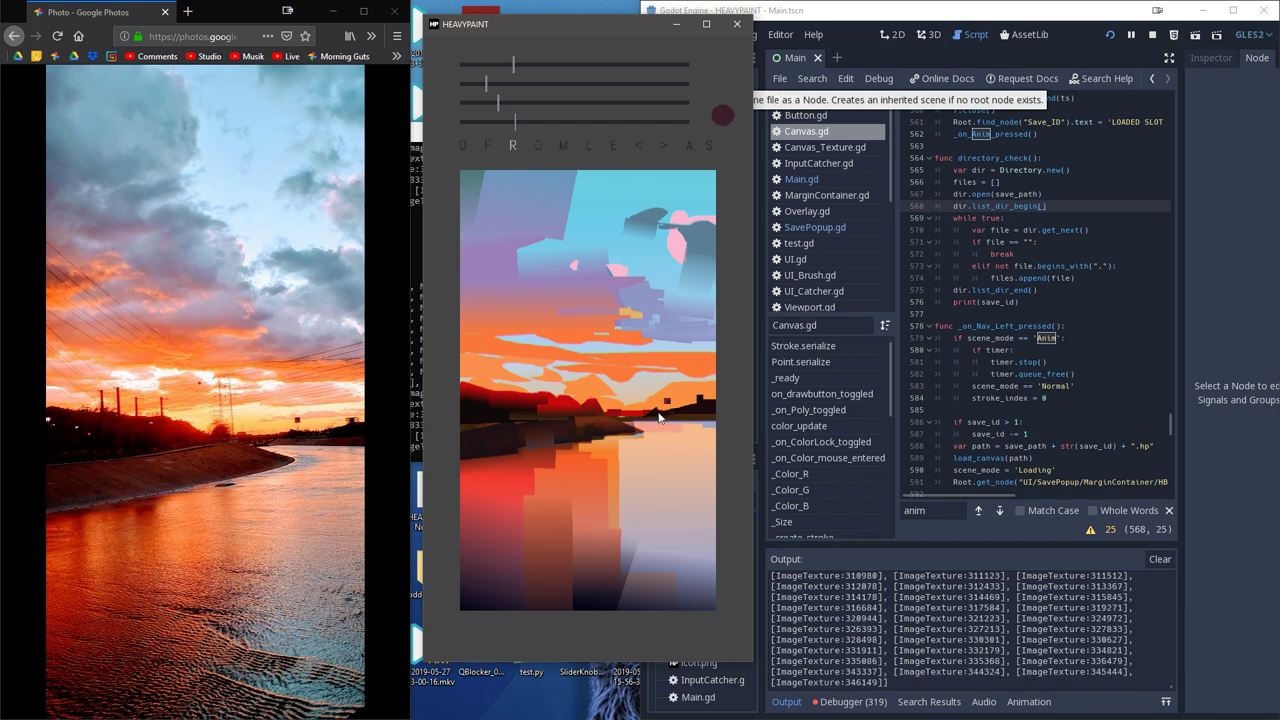
pyautogui.moveTo(660, 415); pyautogui.dragTo(653, 414)
pyautogui.moveTo(493, 90); pyautogui.dragTo(505, 82)
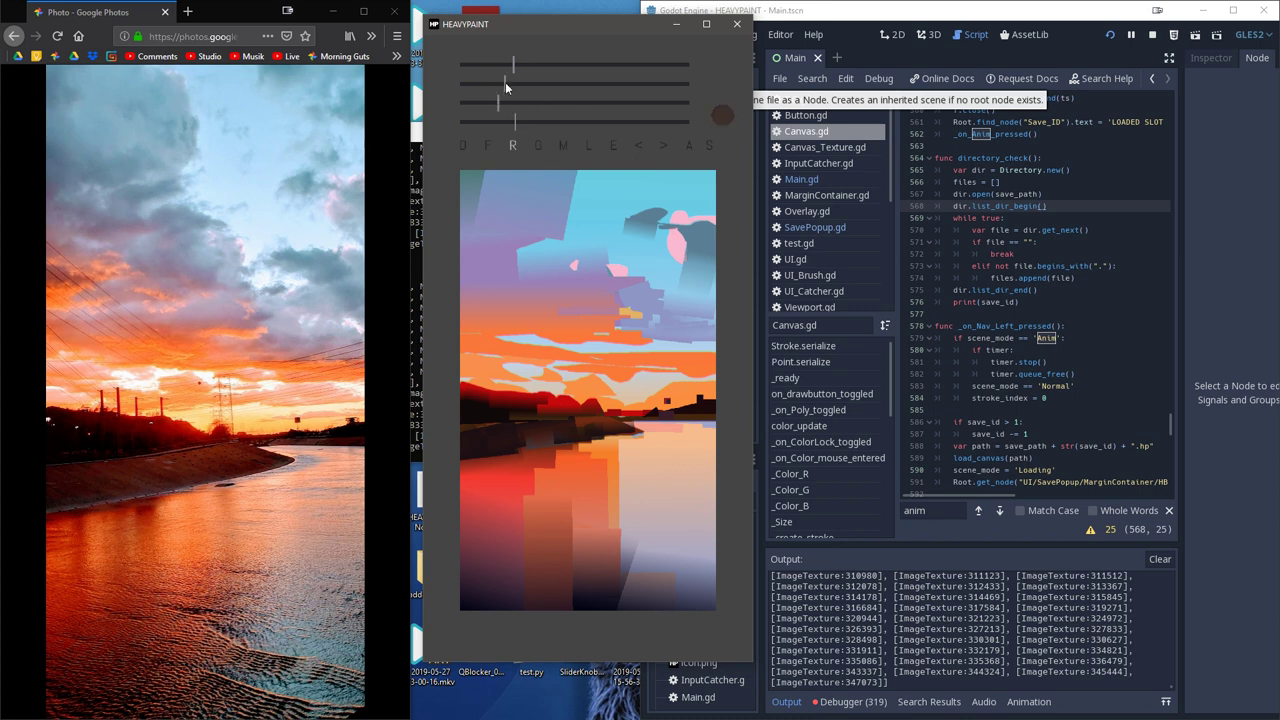
pyautogui.click(677, 420)
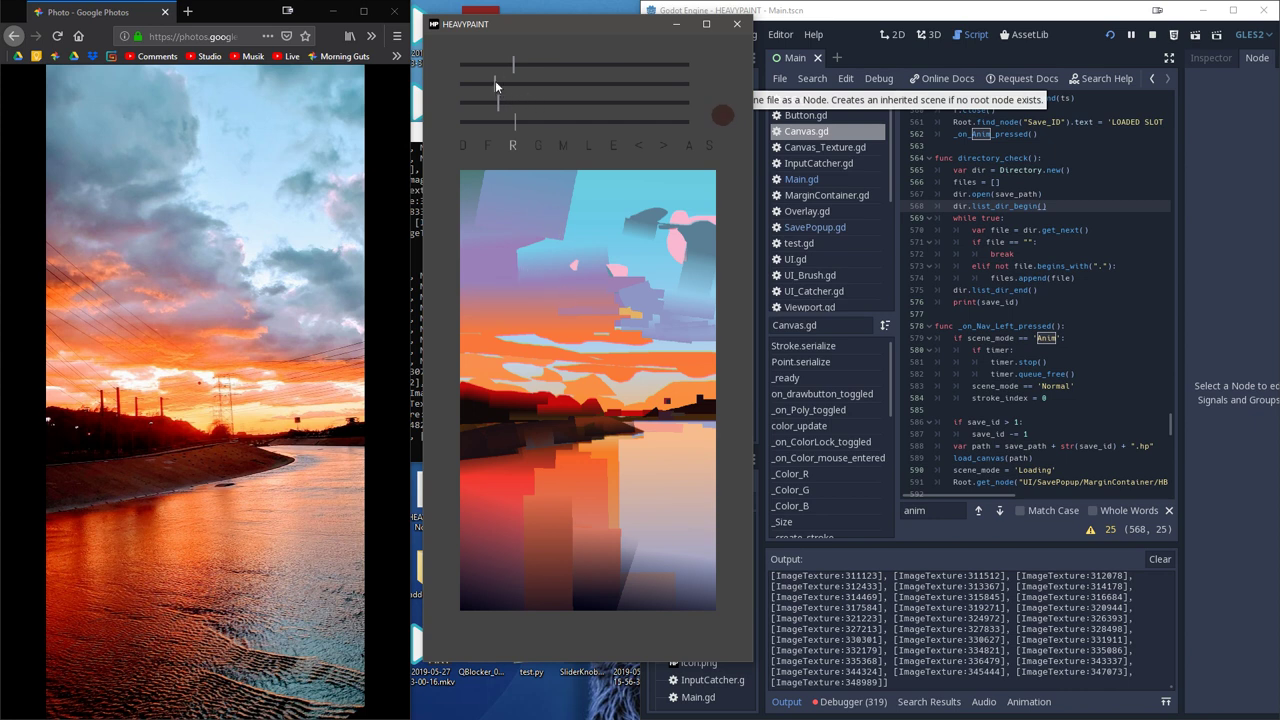
# - Warm the brown and reshape the pointed tip of the dark bank with small Fill shapes
pyautogui.click(485, 144)
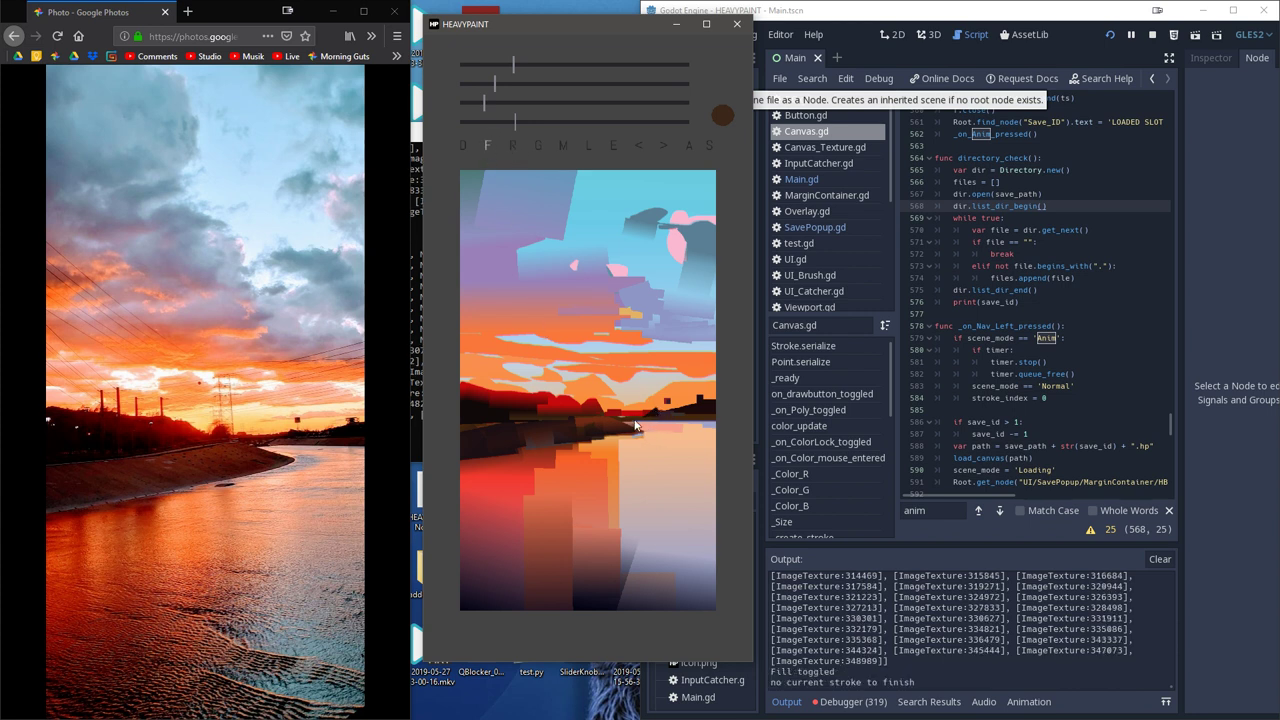
pyautogui.moveTo(641, 416); pyautogui.dragTo(624, 420)
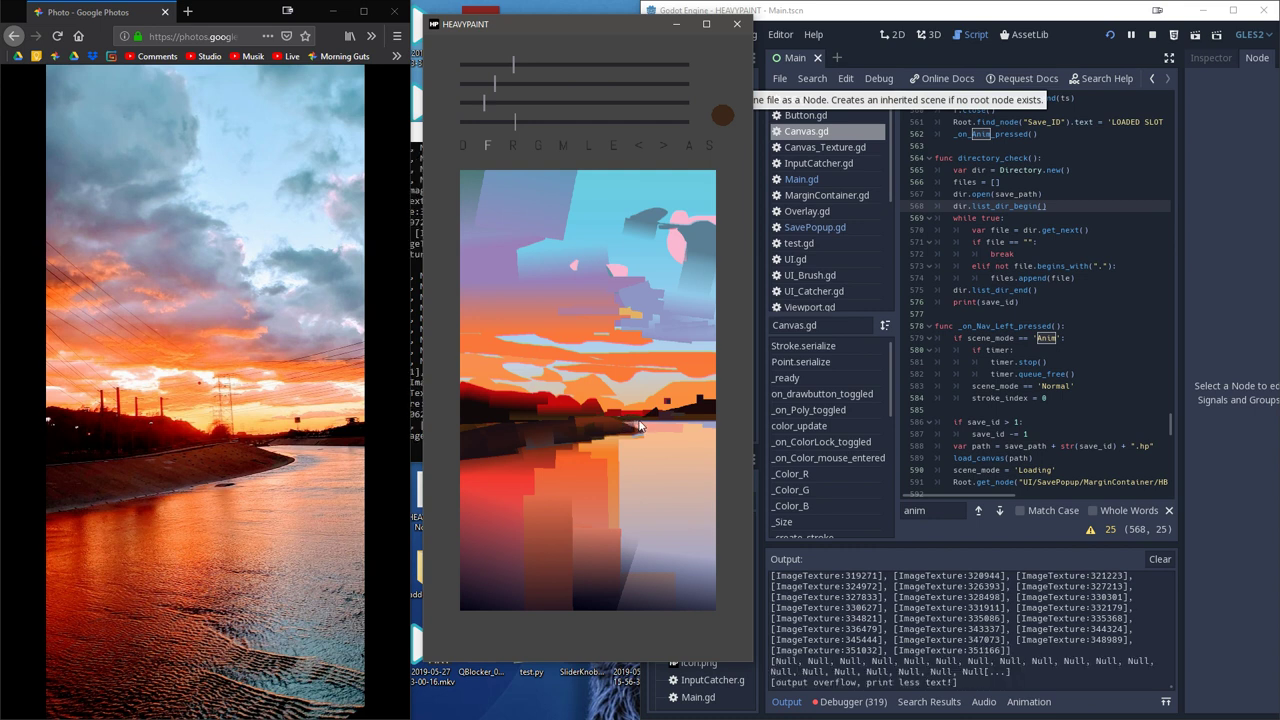
pyautogui.click(641, 420)
pyautogui.moveTo(641, 415); pyautogui.dragTo(622, 417)
pyautogui.click(612, 417)
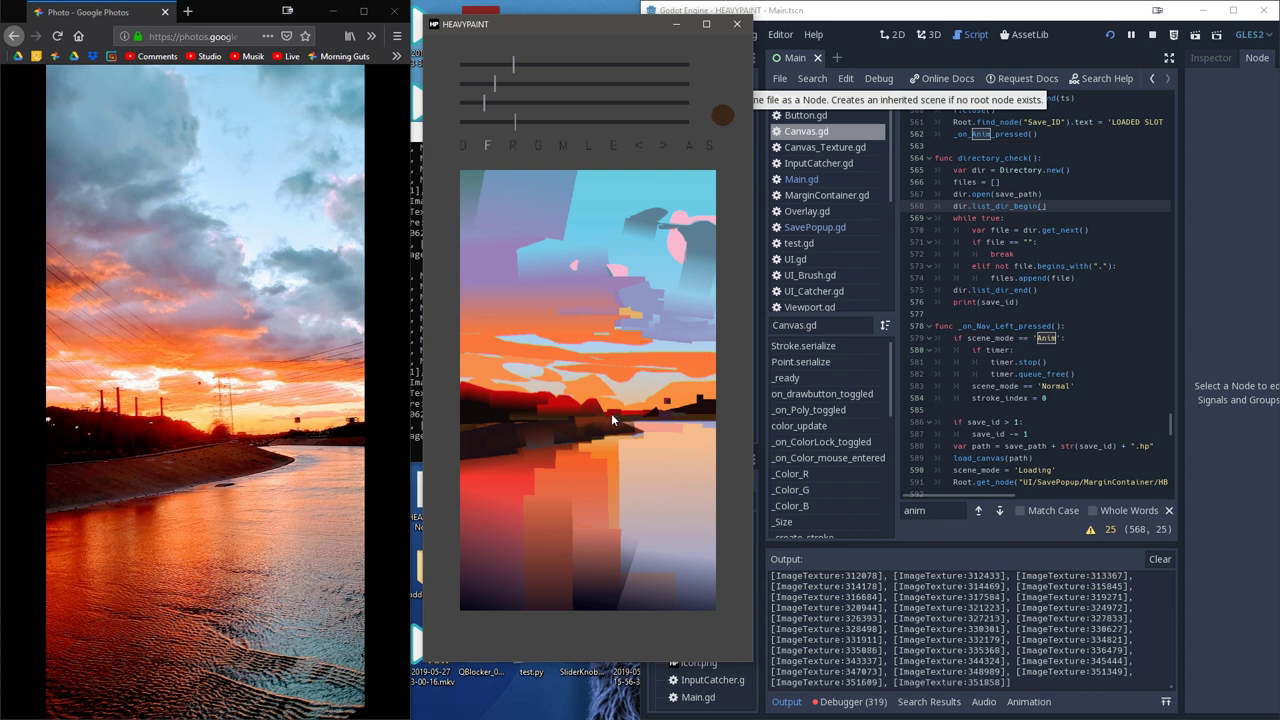
pyautogui.click(612, 417)
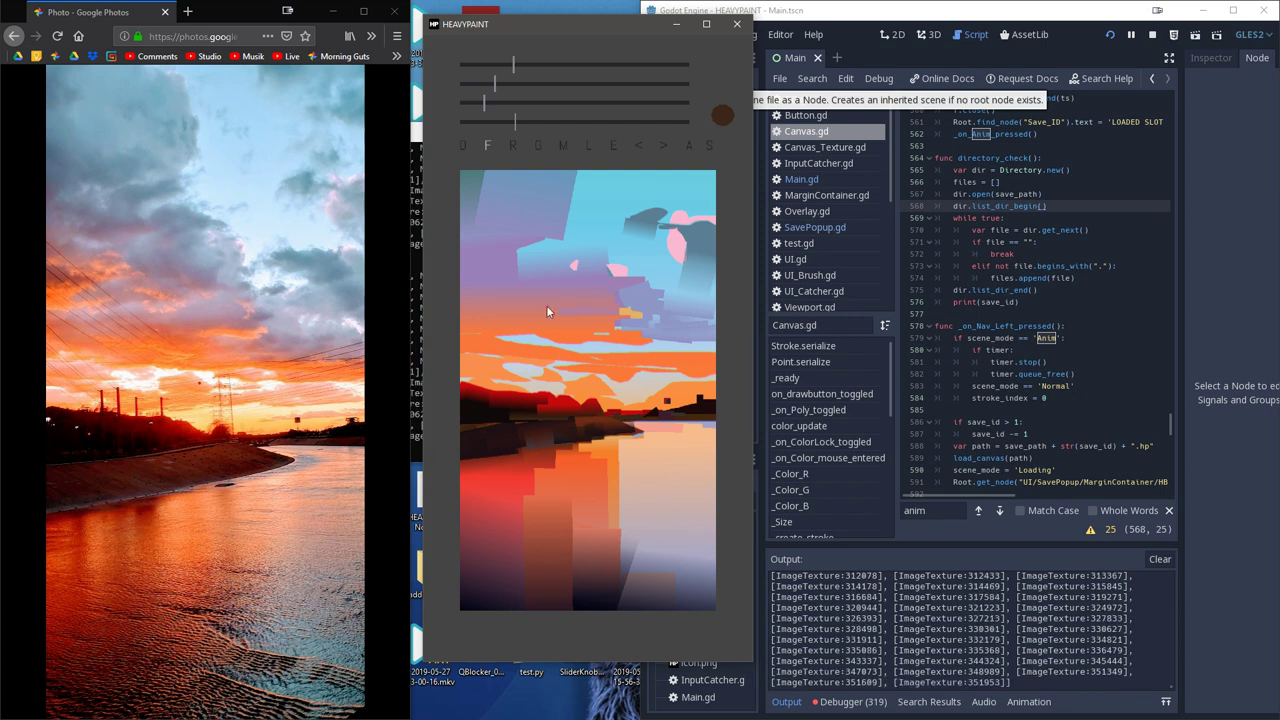
# - Soften the tip of the dark bank beneath the red hill with small Mixer strokes
pyautogui.click(538, 146)
pyautogui.click(563, 146)
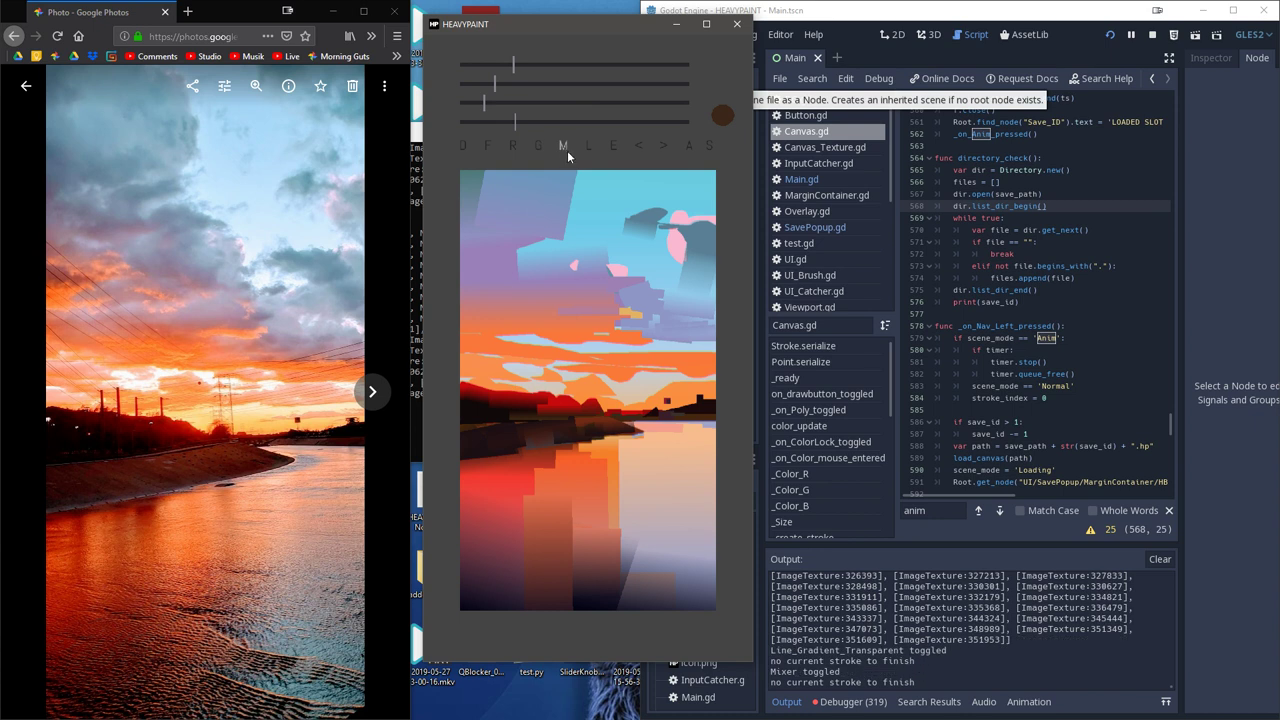
pyautogui.click(615, 418)
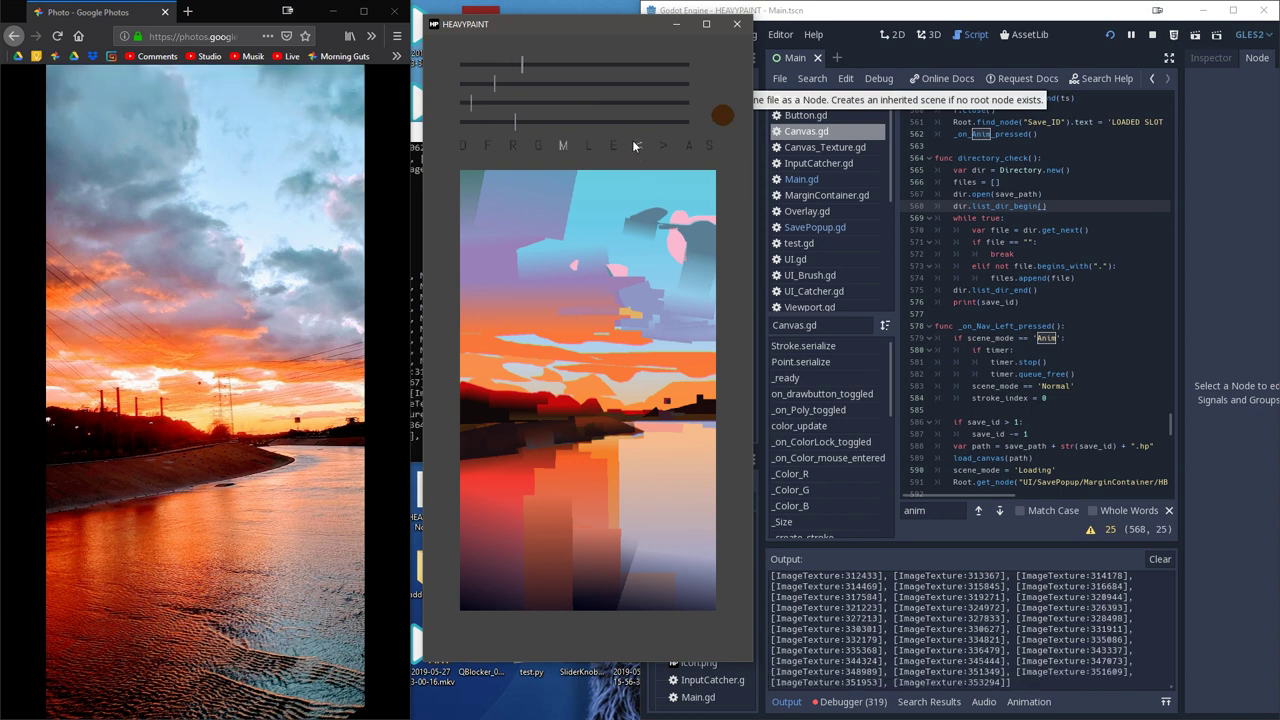
pyautogui.click(617, 418)
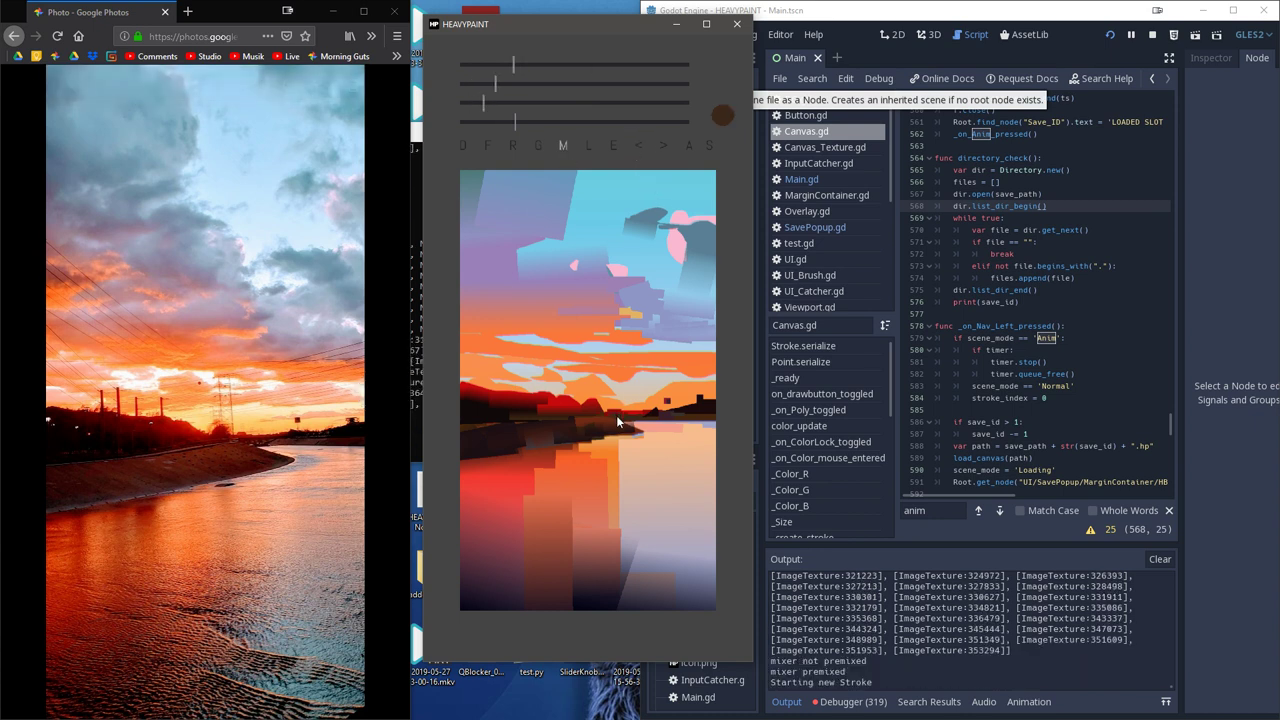
pyautogui.click(636, 418)
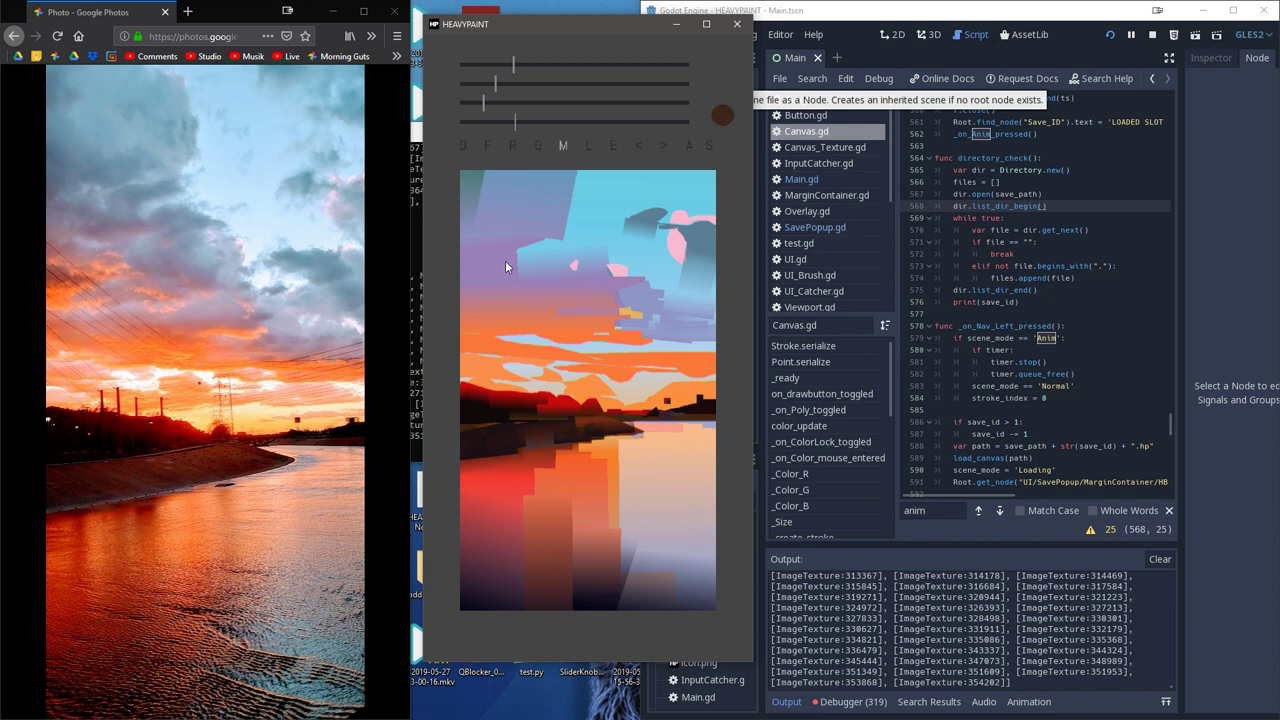
# - Blend the dark hill above the bank with short Mixer strokes near its red edge
pyautogui.moveTo(506, 409)
pyautogui.mouseDown()
pyautogui.moveTo(510, 387)
pyautogui.moveTo(506, 410)
pyautogui.mouseUp()
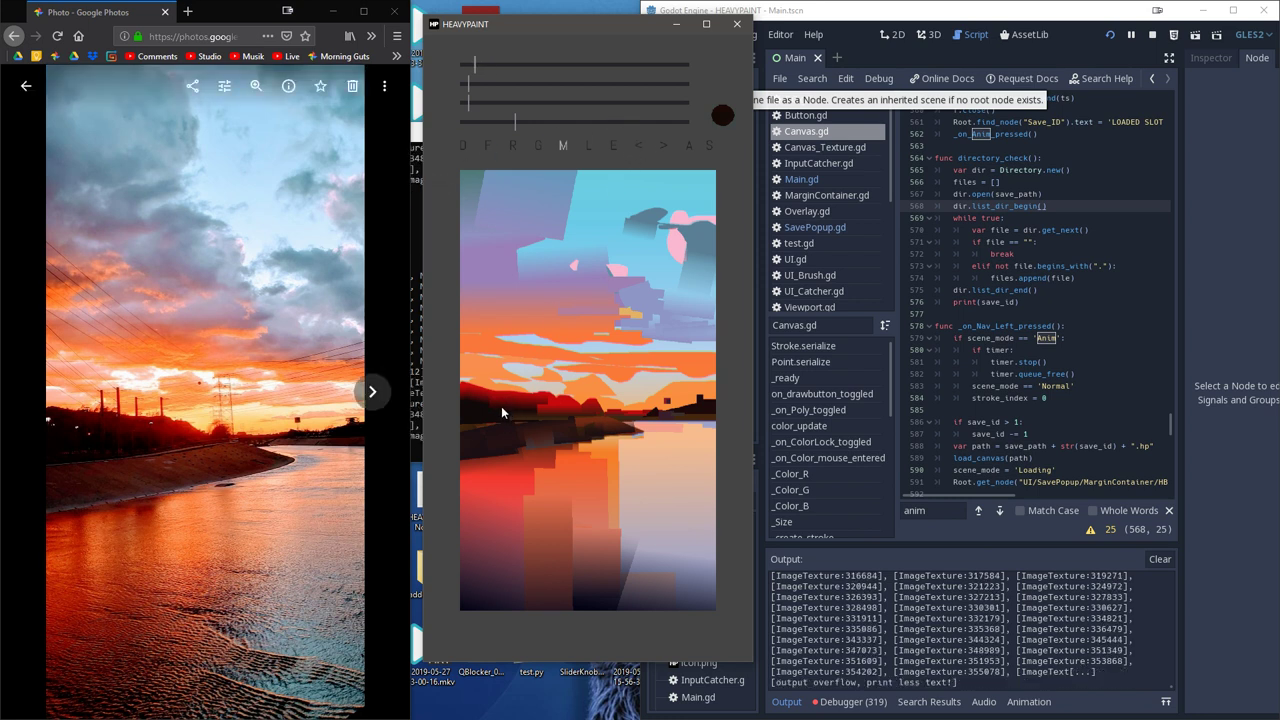
pyautogui.moveTo(501, 406); pyautogui.dragTo(516, 395)
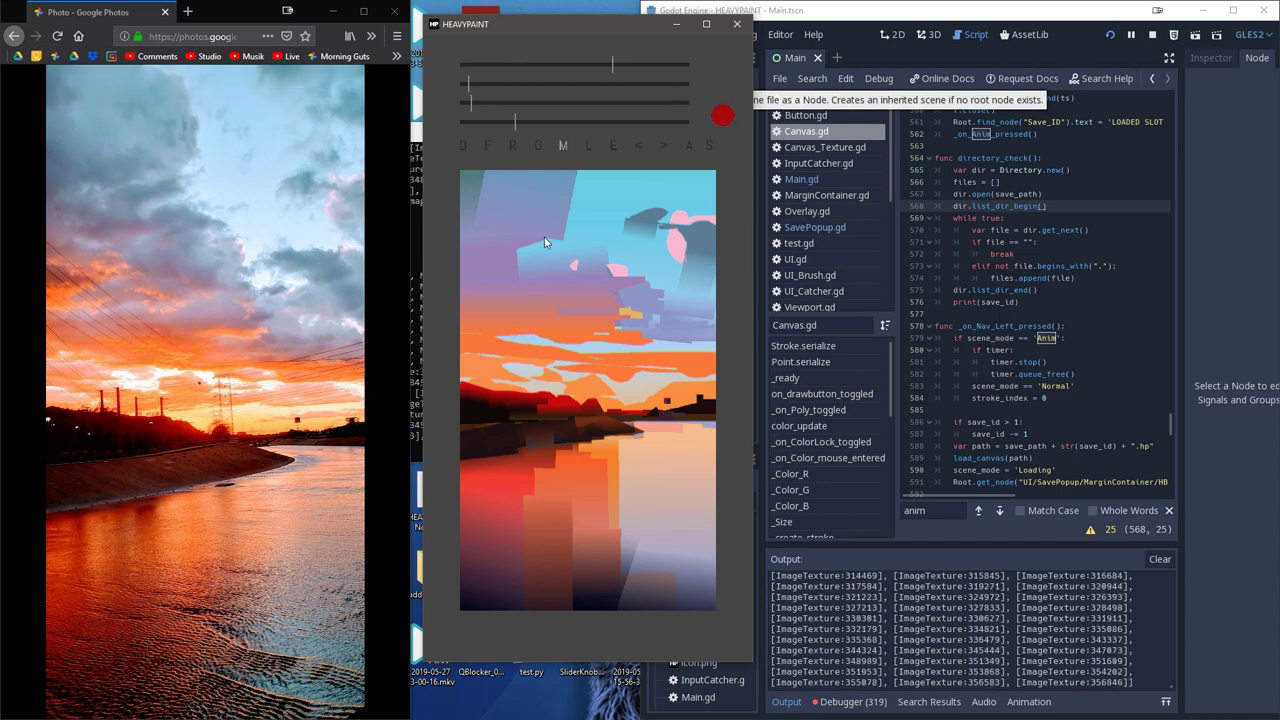
# - Touch up the red hill's dark edge with short Mixer strokes and pull a dark reflection column down the water below the bank
pyautogui.click(543, 410)
pyautogui.moveTo(557, 408); pyautogui.dragTo(569, 400)
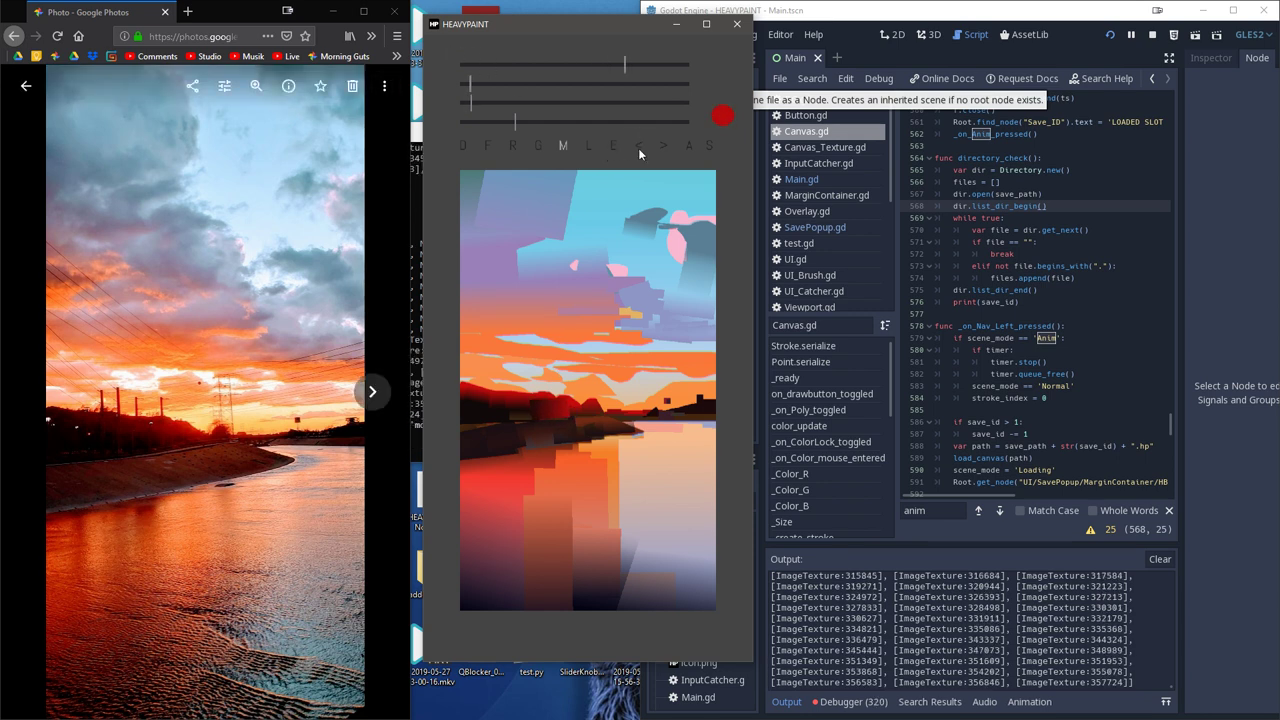
pyautogui.click(548, 413)
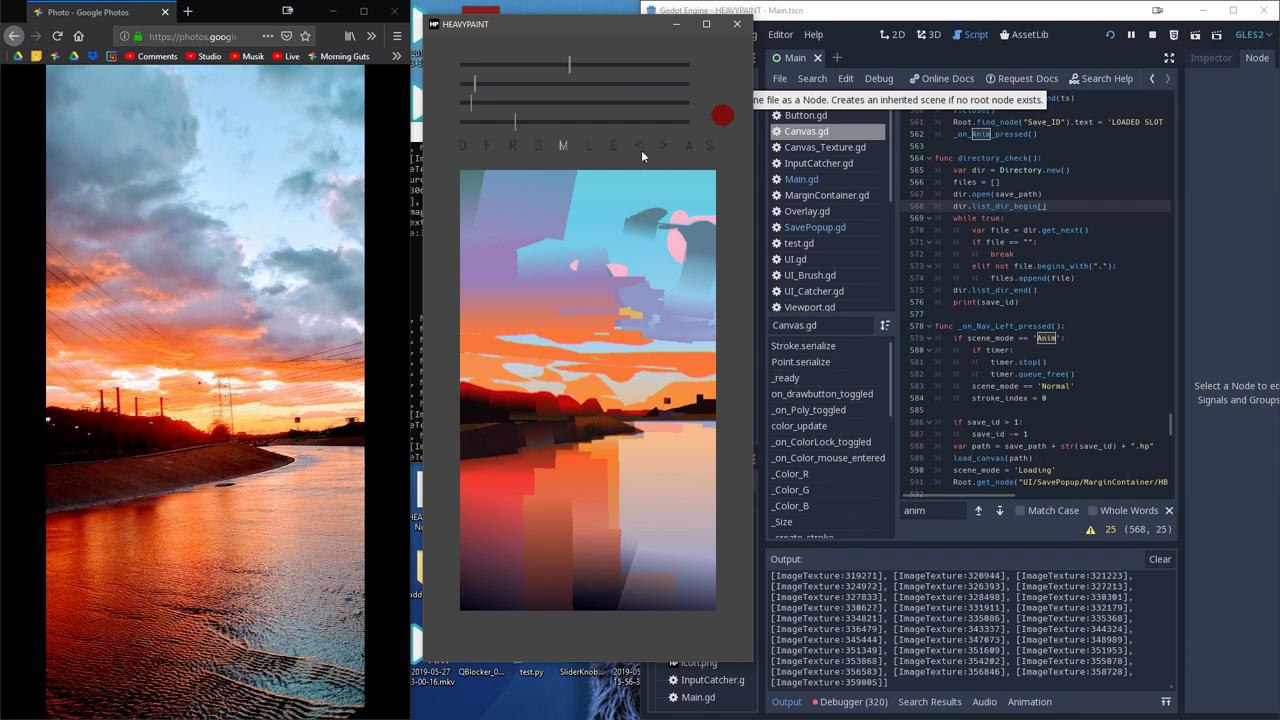
pyautogui.moveTo(564, 411); pyautogui.dragTo(562, 401)
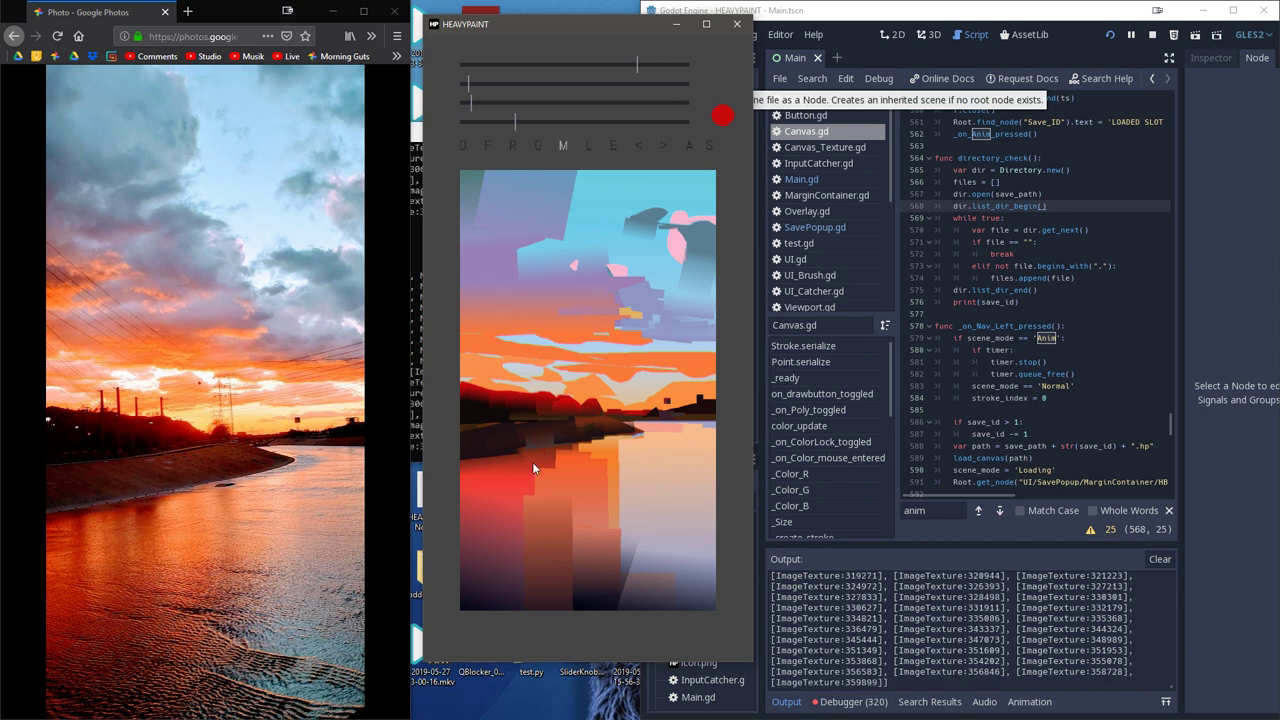
pyautogui.moveTo(537, 470); pyautogui.dragTo(537, 593)
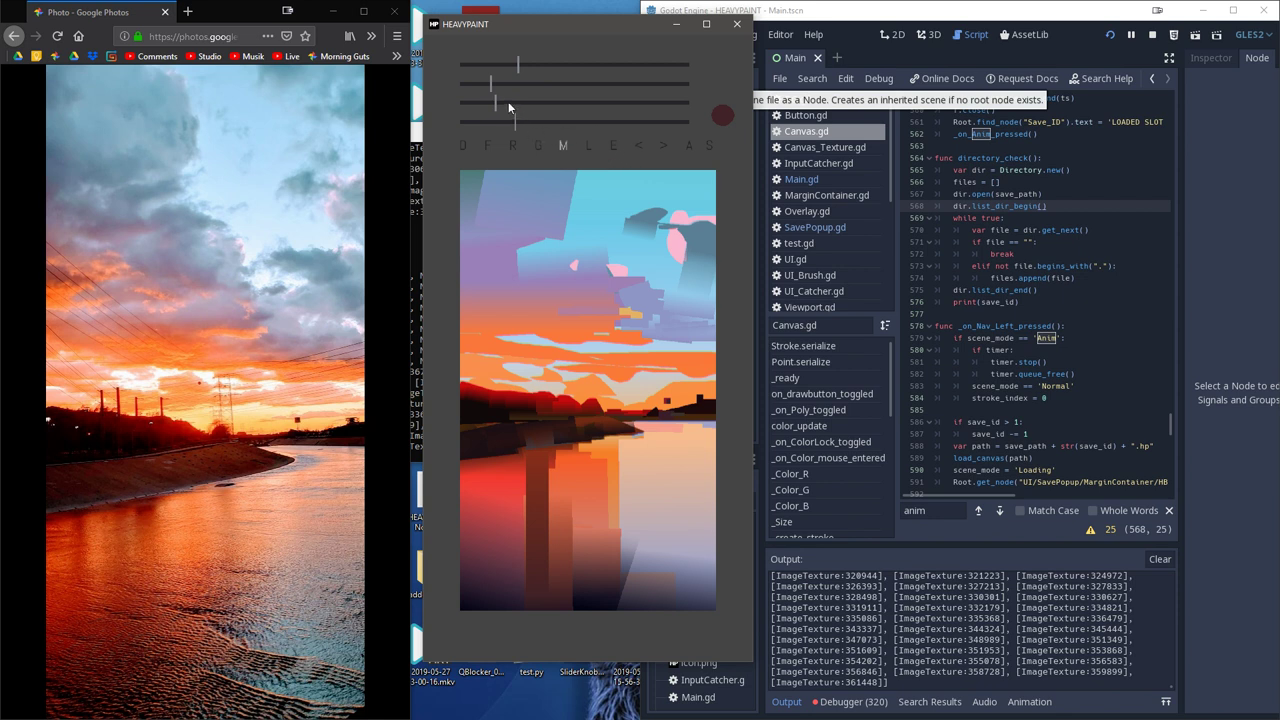
# - Mix a strong red and add rounded Fill shapes to the lower water beside the dark reflection column
pyautogui.click(528, 84)
pyautogui.click(613, 66)
pyautogui.moveTo(506, 81); pyautogui.dragTo(482, 84)
pyautogui.click(493, 102)
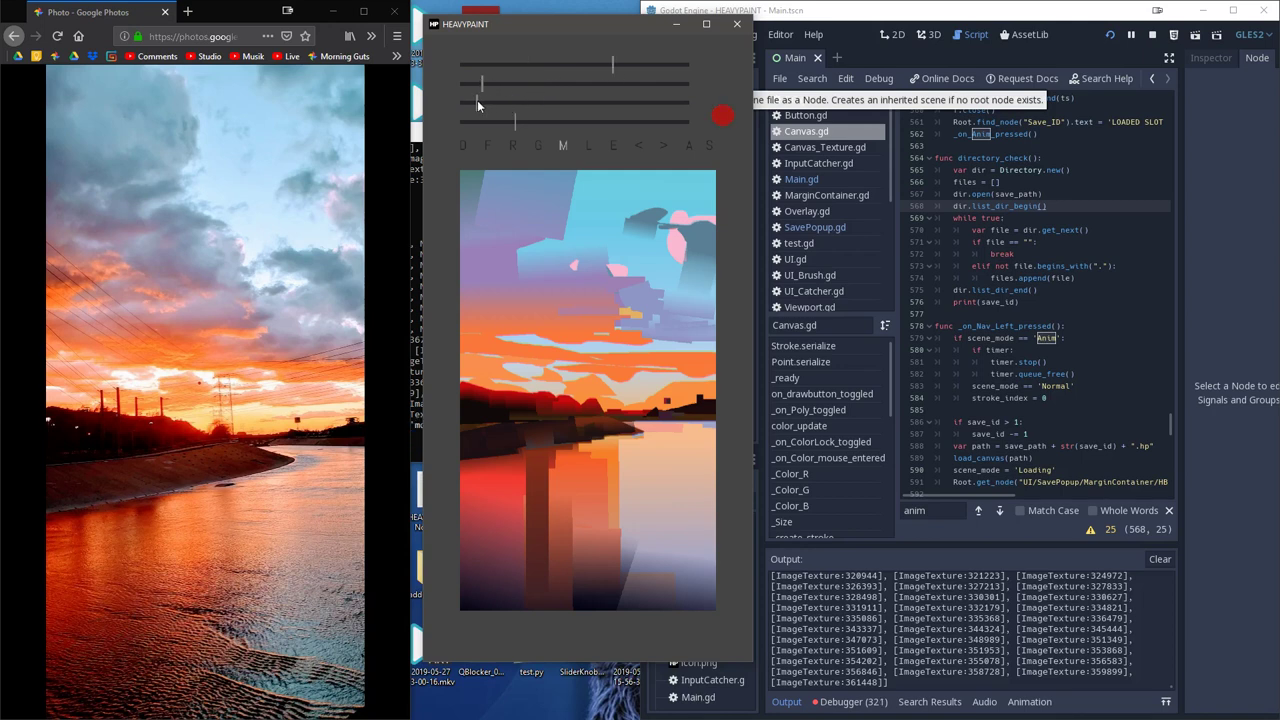
pyautogui.click(488, 145)
pyautogui.click(491, 176)
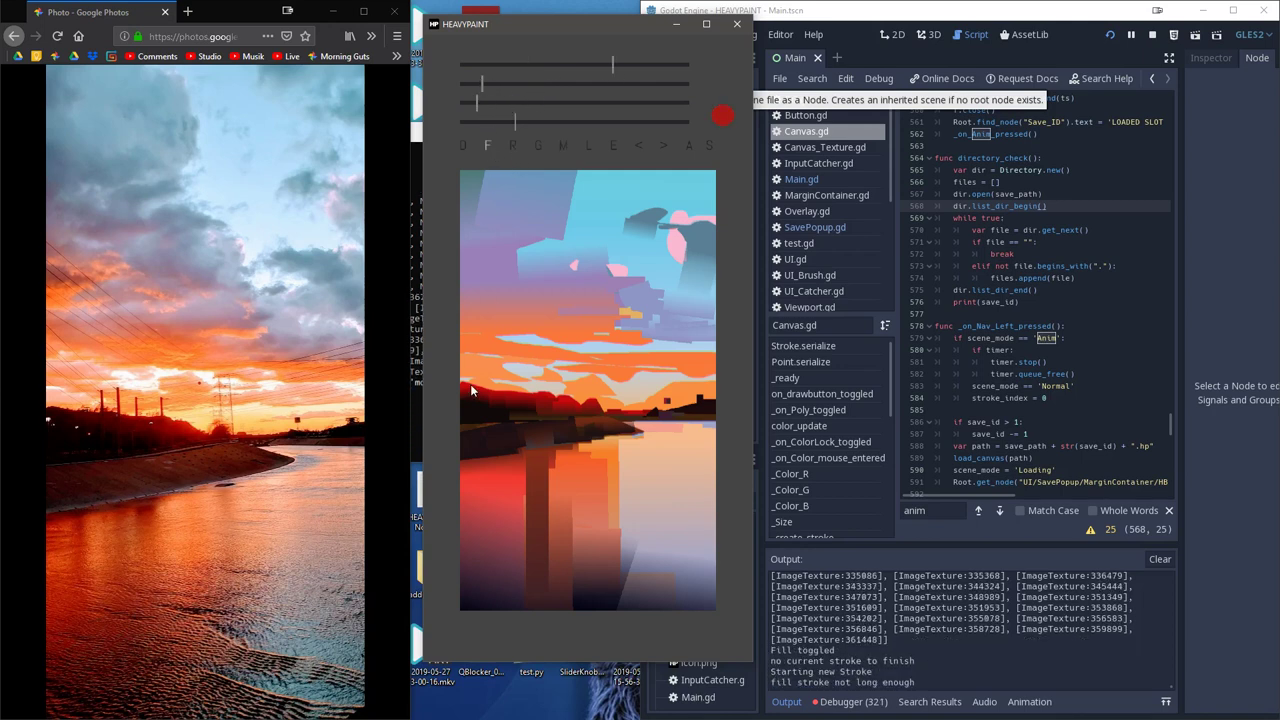
pyautogui.moveTo(451, 527)
pyautogui.mouseDown()
pyautogui.moveTo(497, 574)
pyautogui.moveTo(497, 549)
pyautogui.moveTo(477, 529)
pyautogui.moveTo(455, 532)
pyautogui.moveTo(458, 576)
pyautogui.moveTo(482, 575)
pyautogui.moveTo(476, 534)
pyautogui.moveTo(453, 542)
pyautogui.moveTo(456, 570)
pyautogui.moveTo(490, 580)
pyautogui.moveTo(510, 540)
pyautogui.moveTo(476, 508)
pyautogui.moveTo(453, 511)
pyautogui.moveTo(508, 540)
pyautogui.moveTo(519, 525)
pyautogui.moveTo(540, 532)
pyautogui.moveTo(501, 556)
pyautogui.mouseUp()
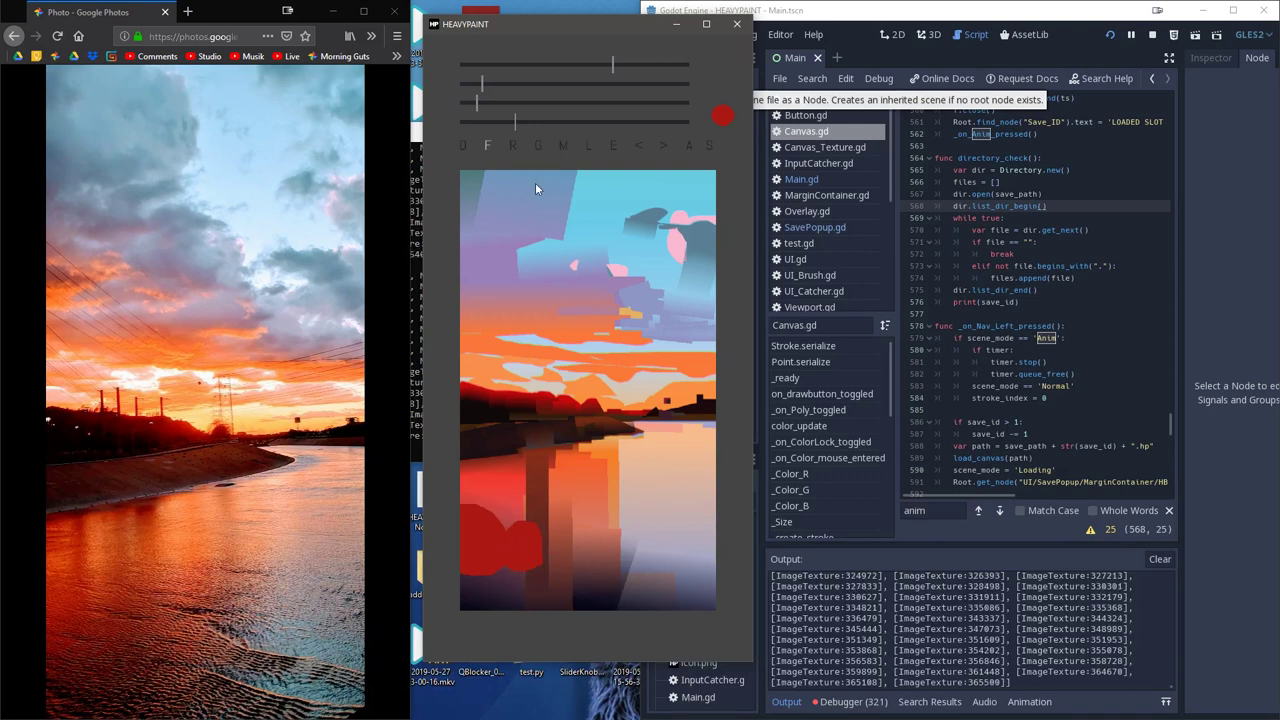
# - Blend the water above the red Fill shapes with vertical Mixer strokes using a slightly larger brush
pyautogui.click(513, 145)
pyautogui.click(538, 145)
pyautogui.click(564, 145)
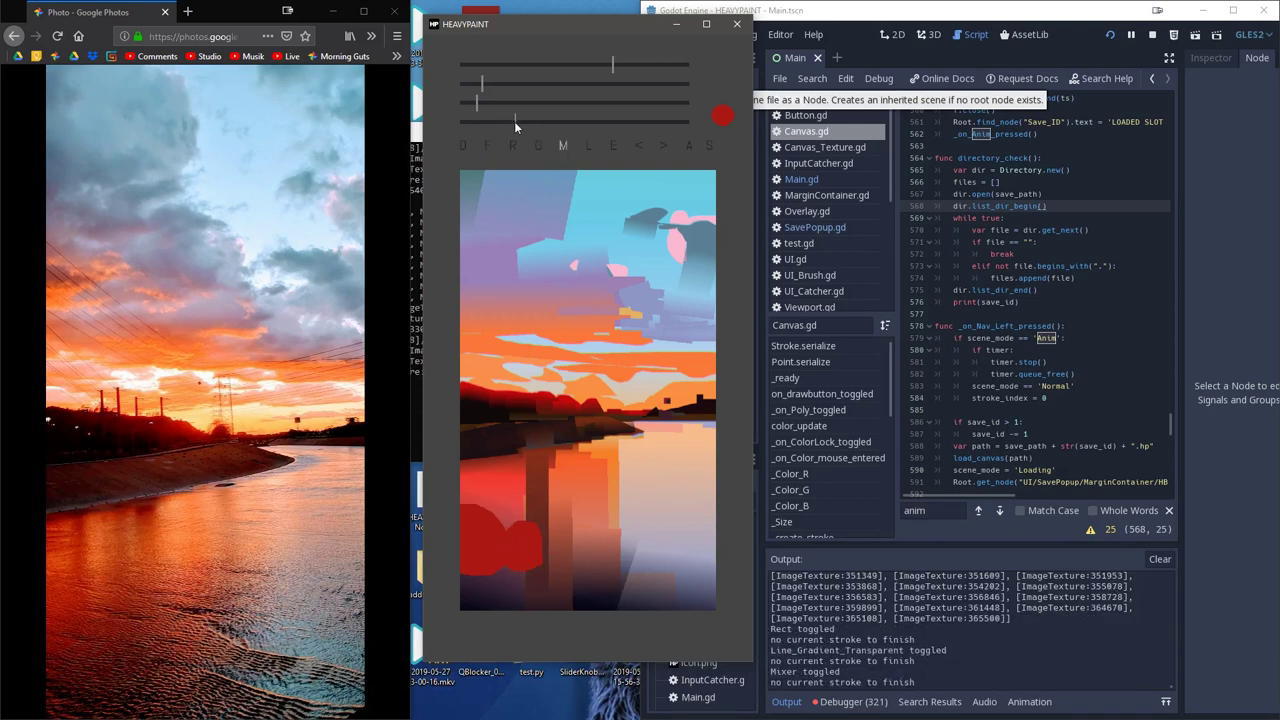
pyautogui.moveTo(470, 530); pyautogui.dragTo(471, 480)
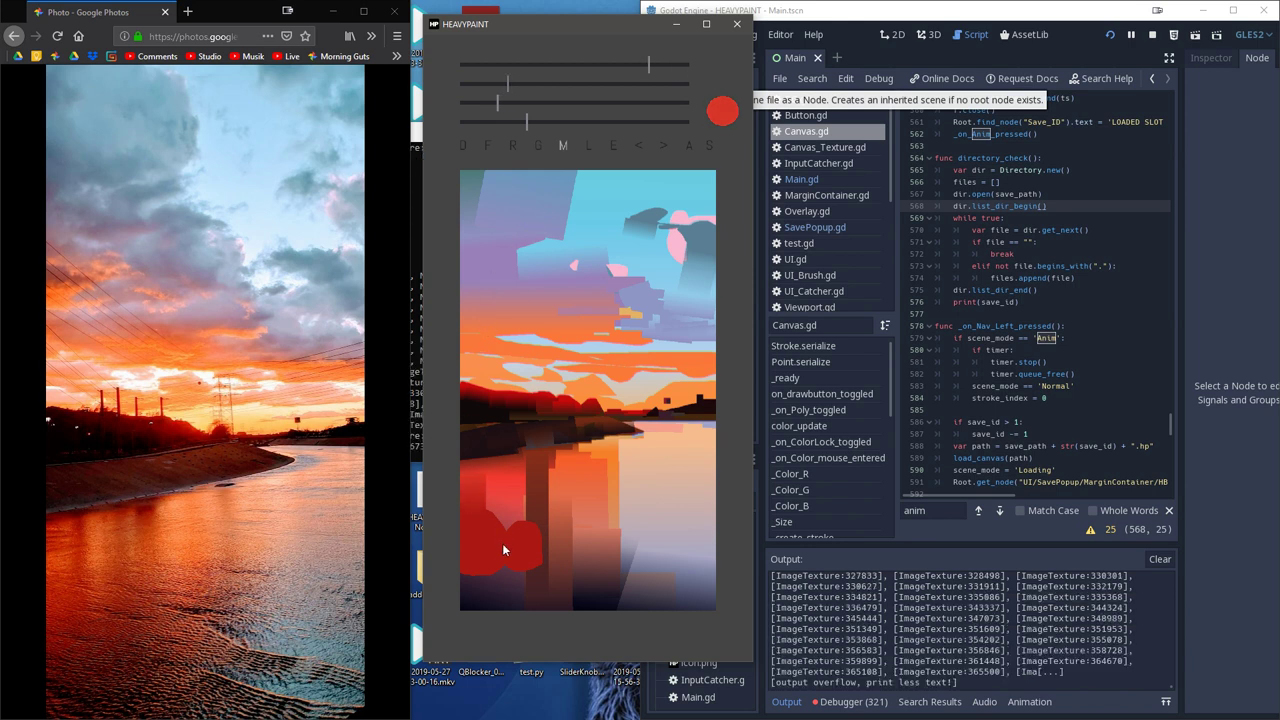
pyautogui.moveTo(502, 543); pyautogui.dragTo(503, 462)
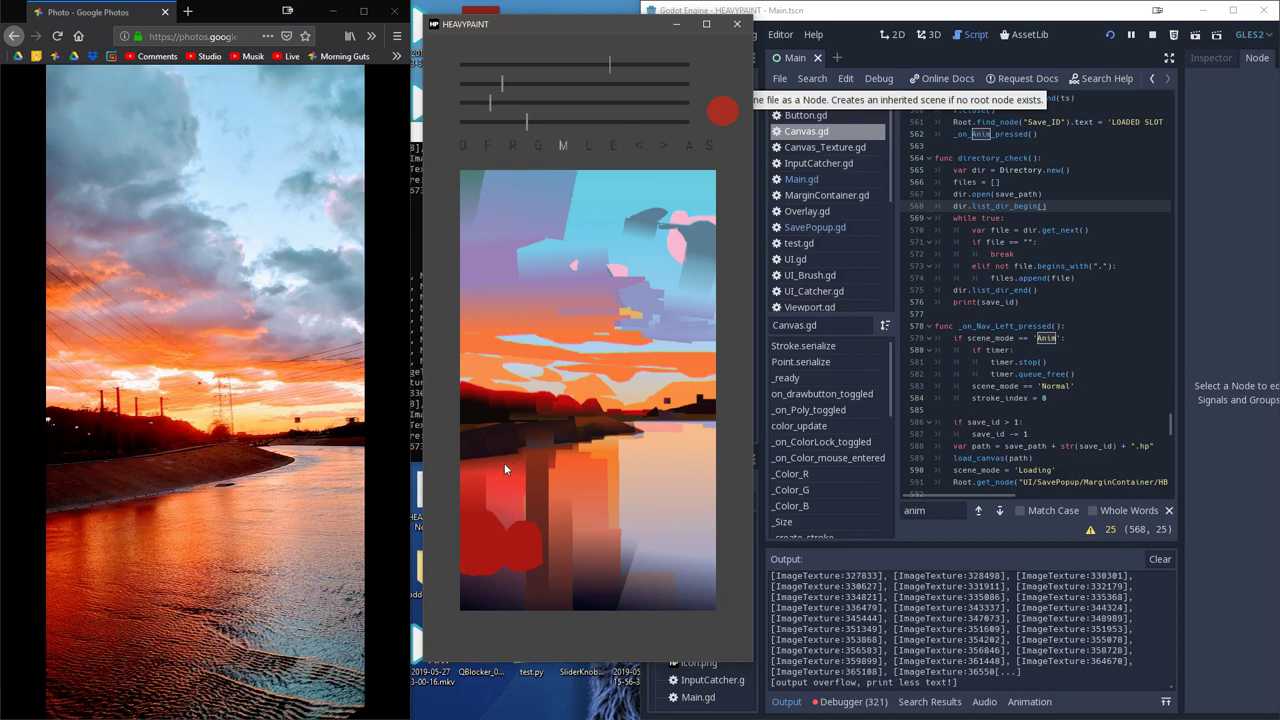
# - Sample orange from the bright reflection, darken it and paint narrow vertical Rect blocks in the red water below the bank
pyautogui.click(512, 145)
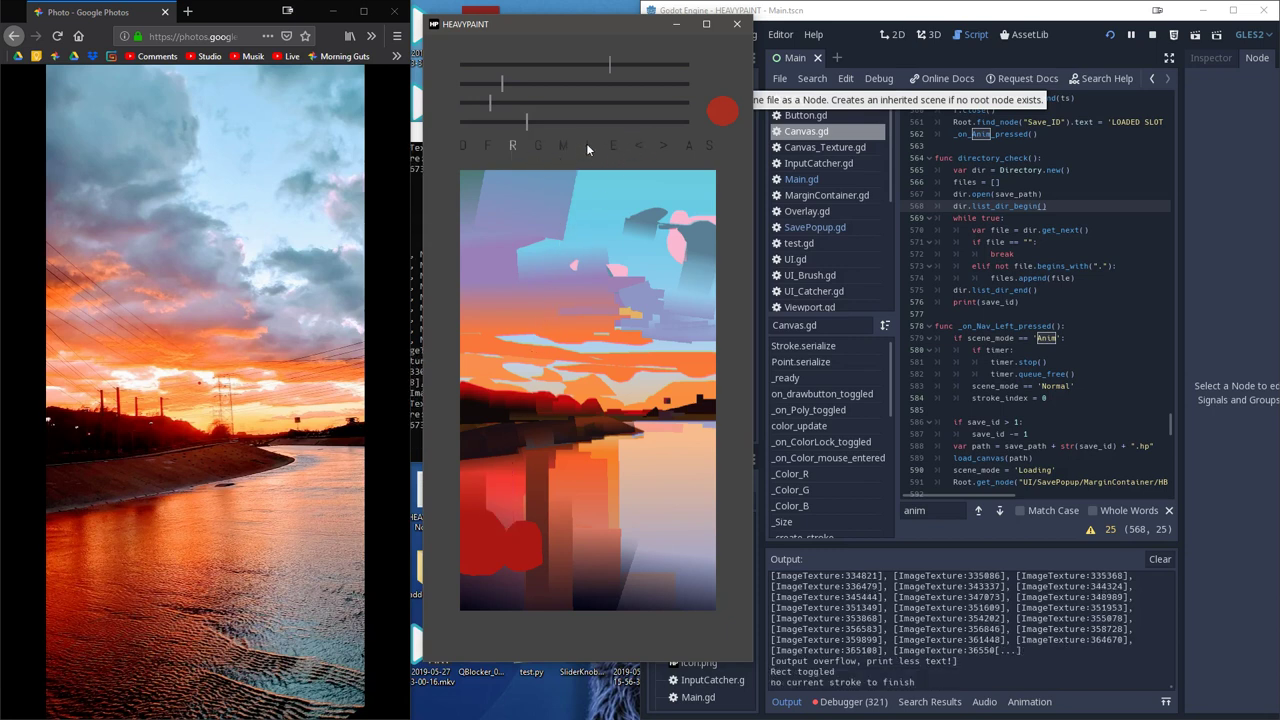
pyautogui.click(615, 145)
pyautogui.click(595, 445)
pyautogui.click(595, 445)
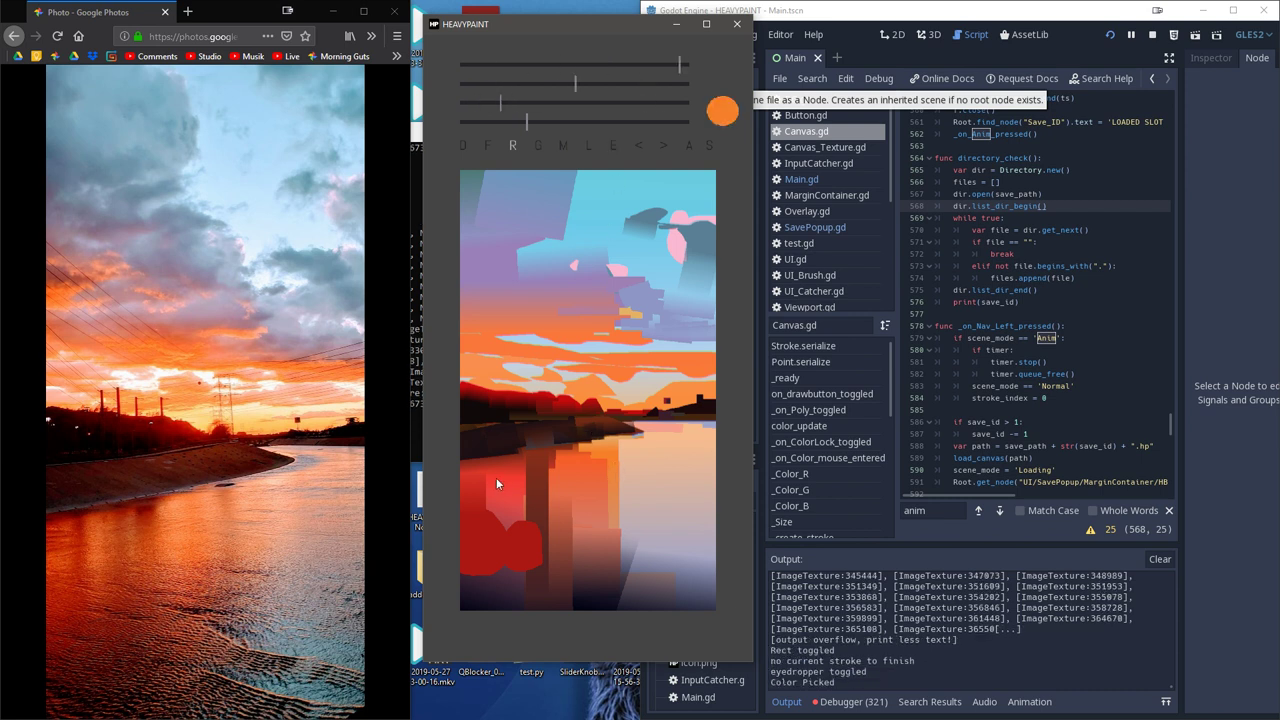
pyautogui.moveTo(496, 477); pyautogui.dragTo(486, 507)
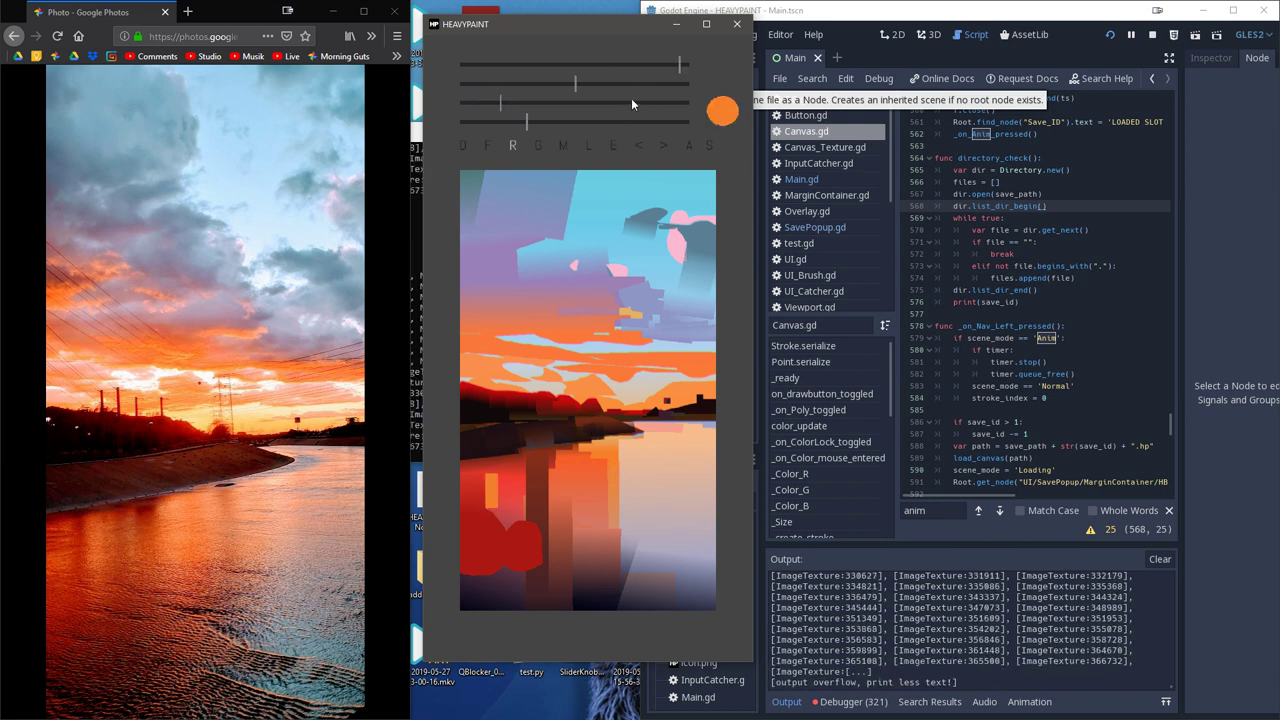
pyautogui.click(639, 146)
pyautogui.click(634, 63)
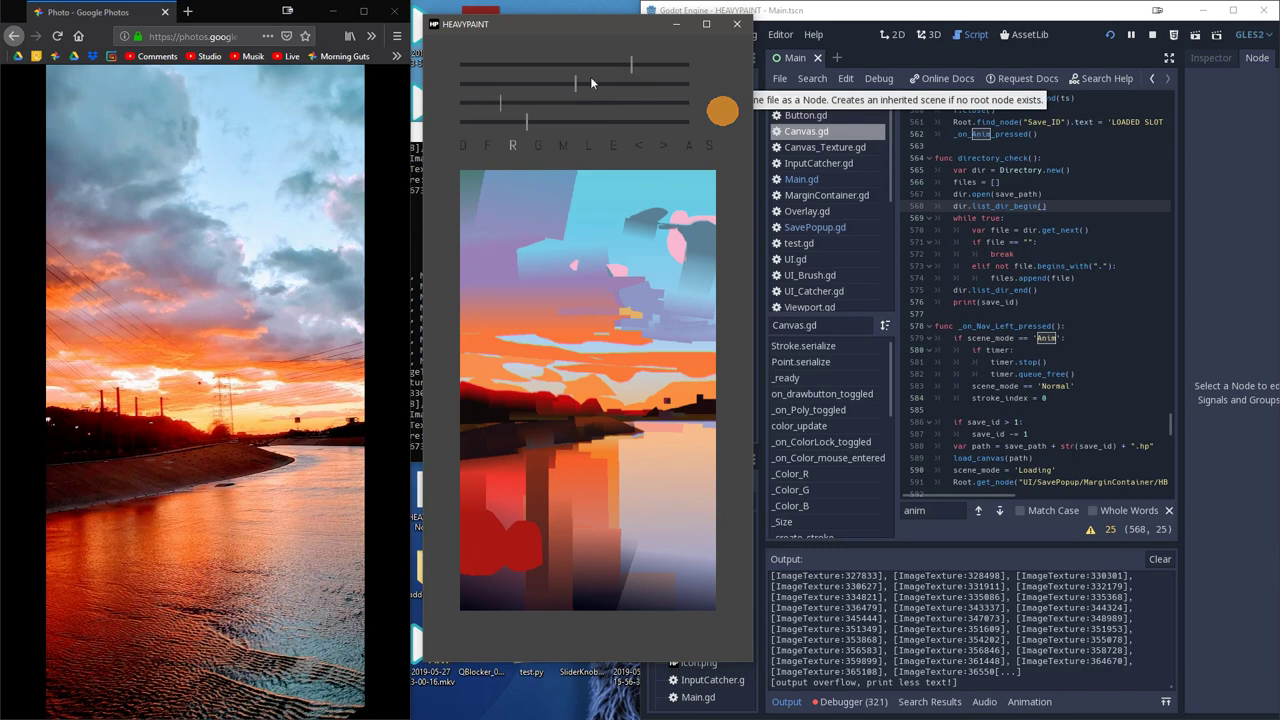
pyautogui.moveTo(575, 83); pyautogui.dragTo(554, 83)
pyautogui.moveTo(496, 467); pyautogui.dragTo(492, 484)
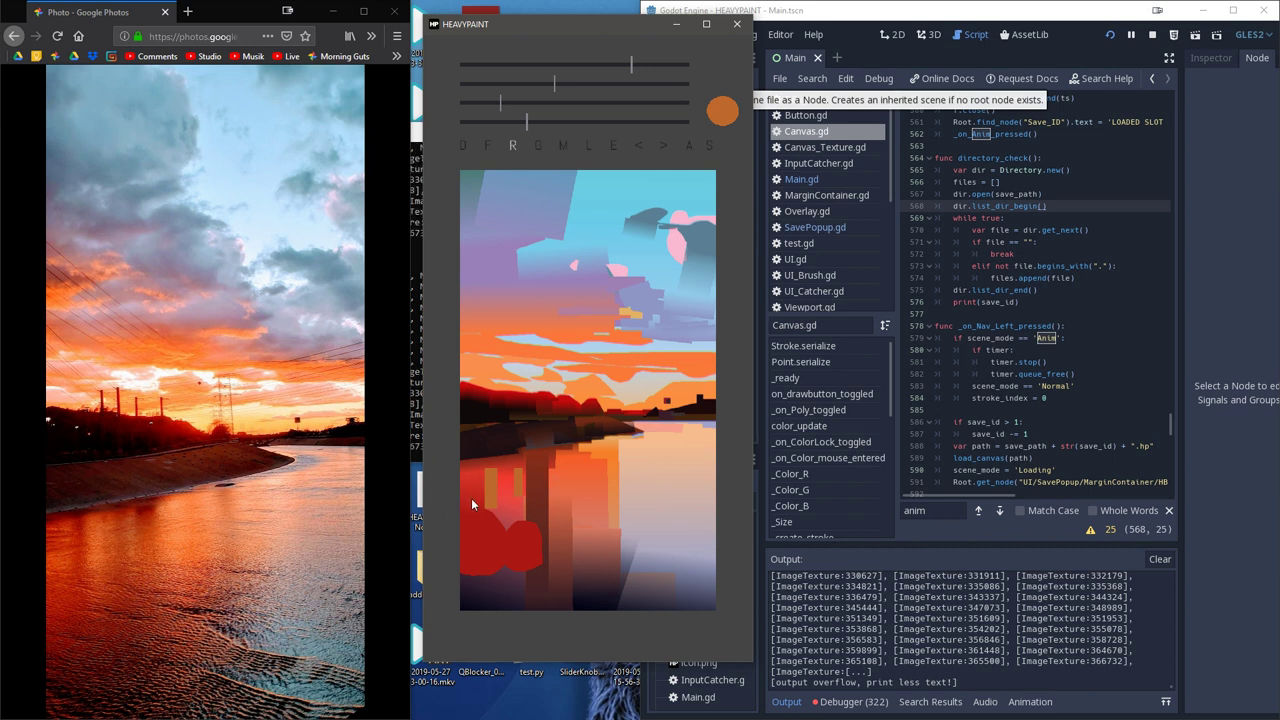
# - Sample orange from the sunset sky and lay transparent gradient strokes over the red water around the narrow blocks
pyautogui.click(538, 147)
pyautogui.click(614, 143)
pyautogui.click(608, 360)
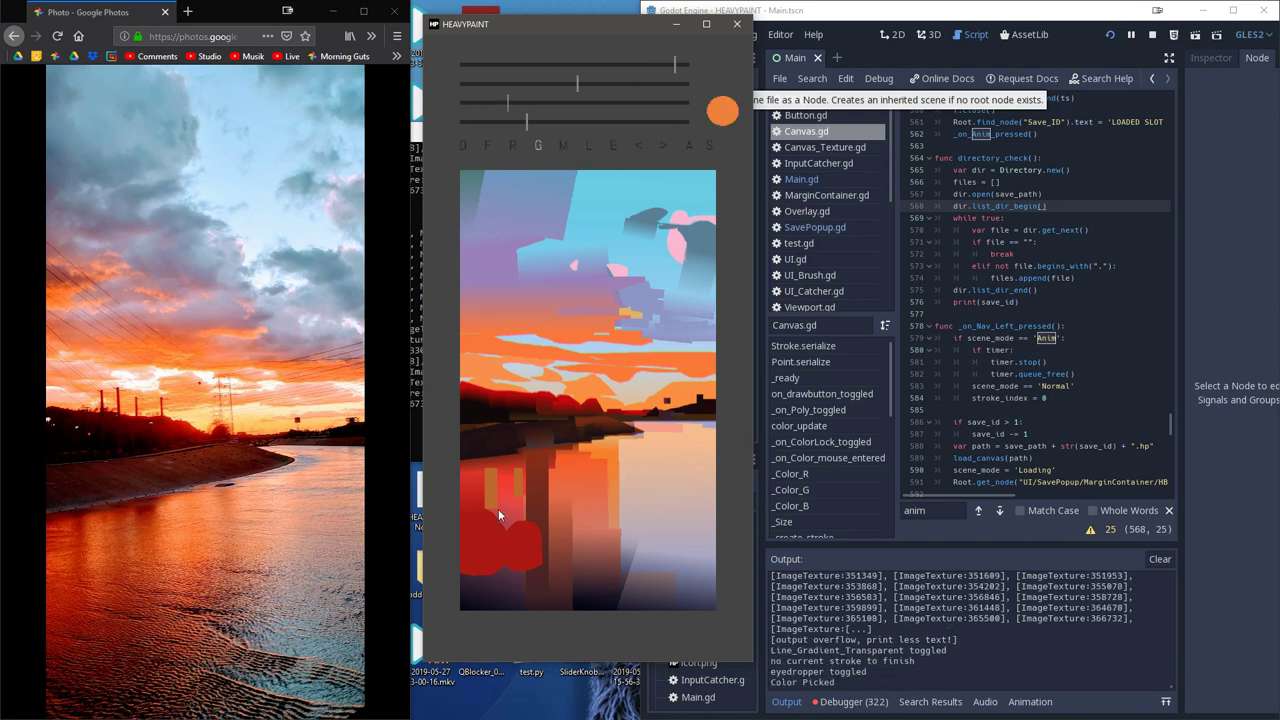
pyautogui.moveTo(498, 509)
pyautogui.mouseDown()
pyautogui.moveTo(463, 494)
pyautogui.moveTo(468, 538)
pyautogui.mouseUp()
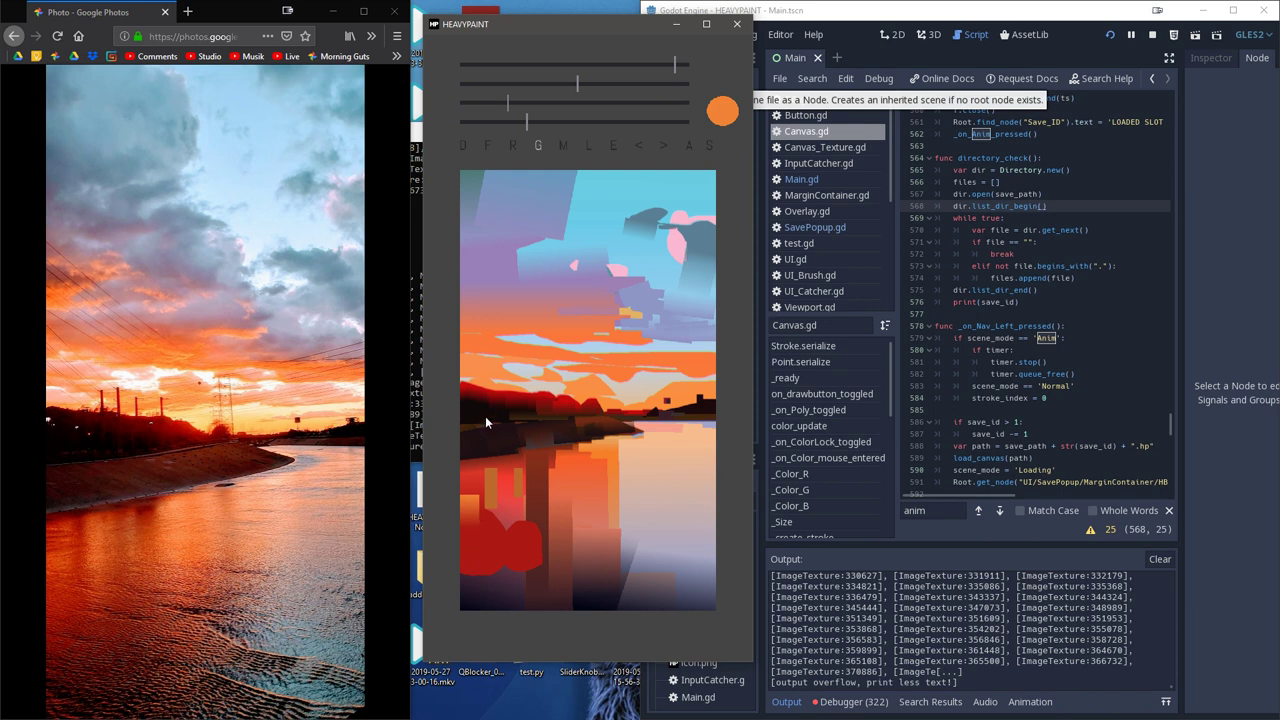
# - Sample a deeper orange from the water and add transparent gradient strokes along the canvas edge beneath the bank
pyautogui.click(614, 145)
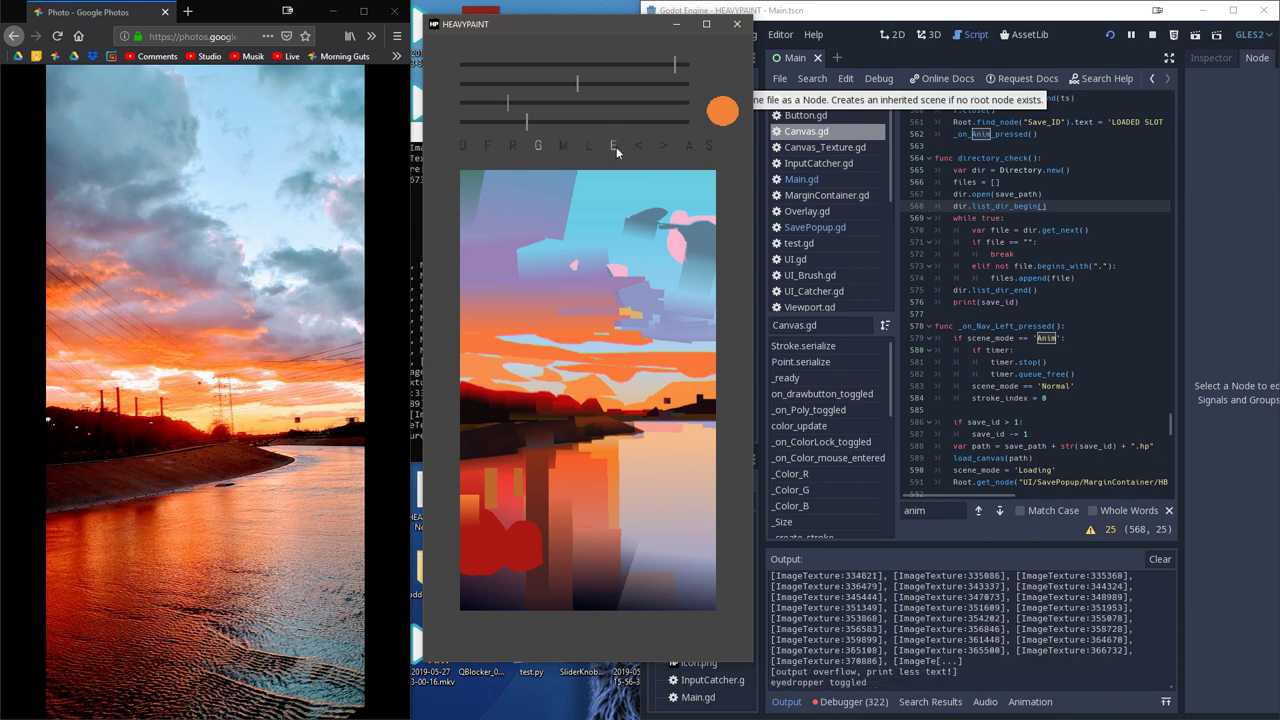
pyautogui.click(484, 497)
pyautogui.click(469, 499)
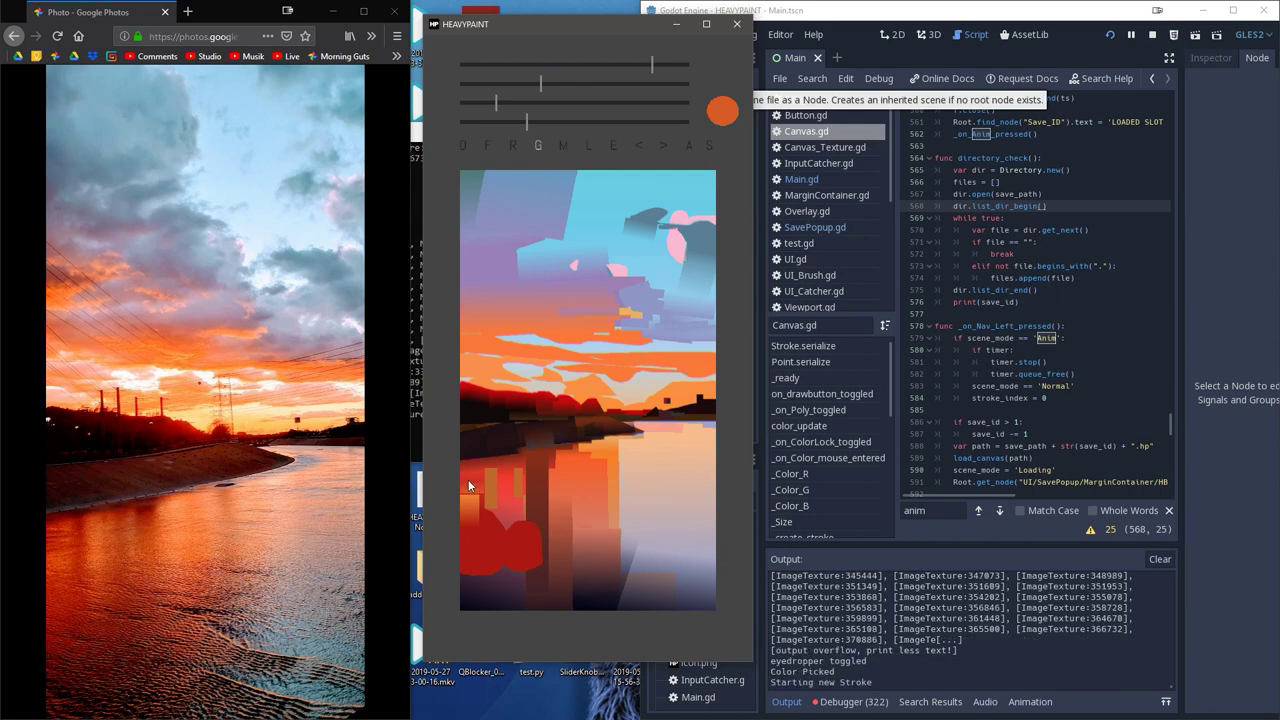
pyautogui.moveTo(468, 464); pyautogui.dragTo(457, 411)
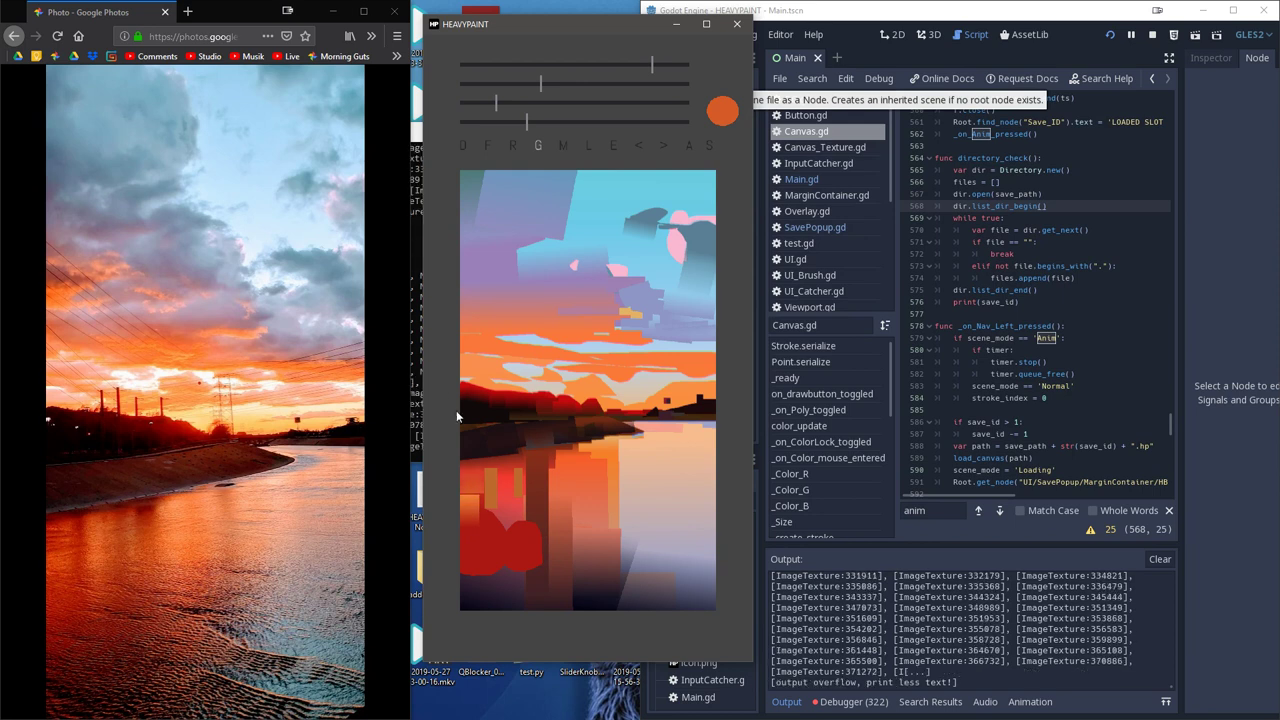
pyautogui.moveTo(467, 474); pyautogui.dragTo(473, 493)
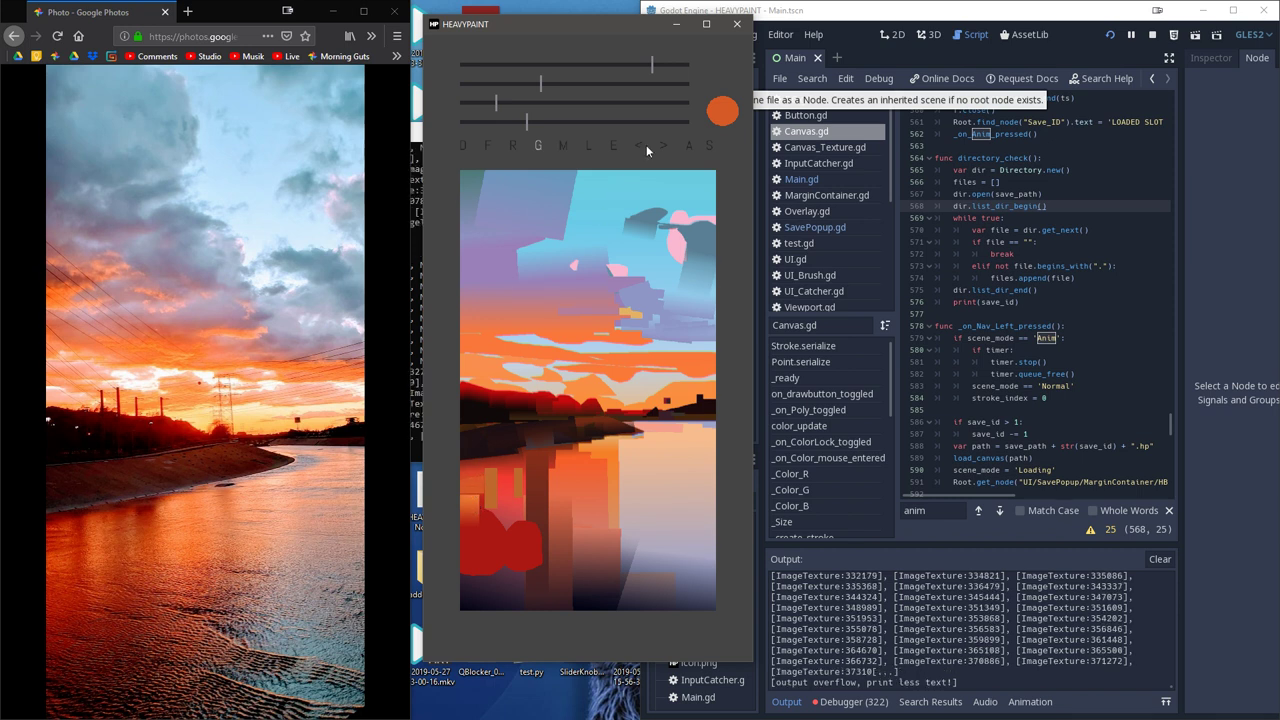
pyautogui.click(471, 487)
# - Try a larger orange gradient stroke over the red shapes in the water
pyautogui.moveTo(534, 123); pyautogui.dragTo(543, 125)
pyautogui.moveTo(505, 497); pyautogui.dragTo(476, 565)
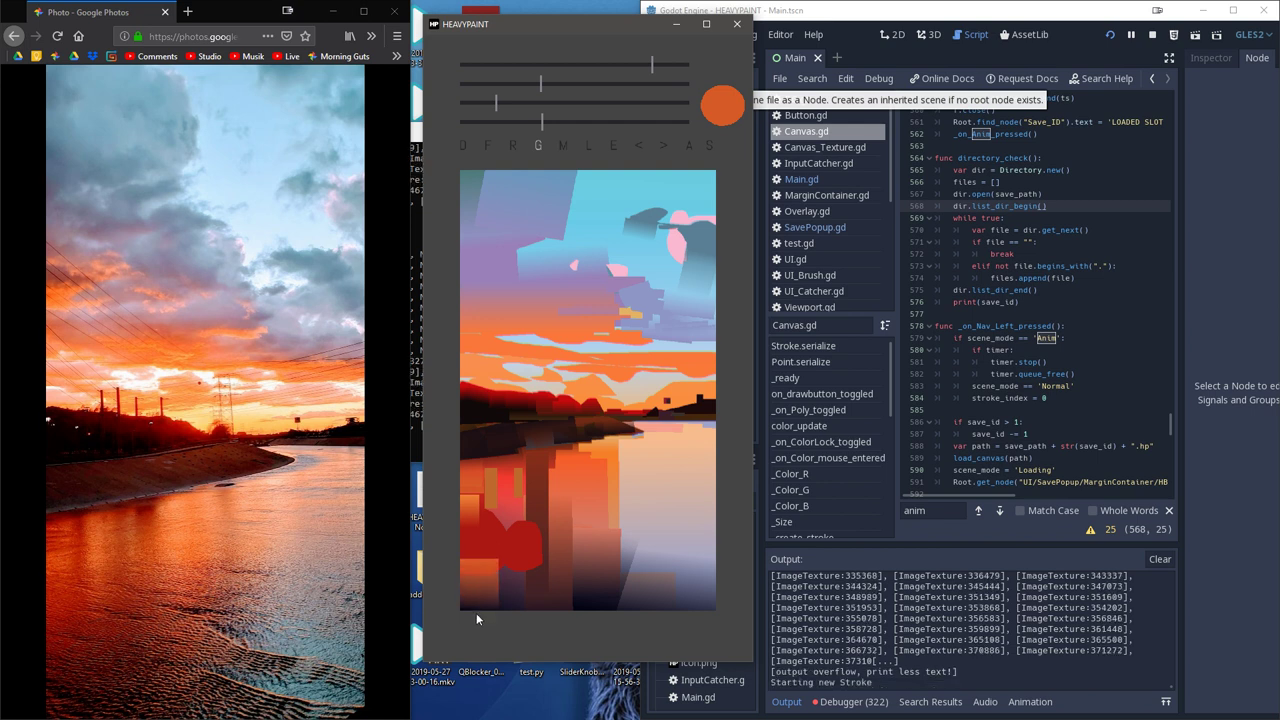
pyautogui.click(638, 144)
# - Blend the red shapes, the dark reflection column and the water beneath the bank with broad strokes of an enlarged Mixer brush
pyautogui.click(561, 146)
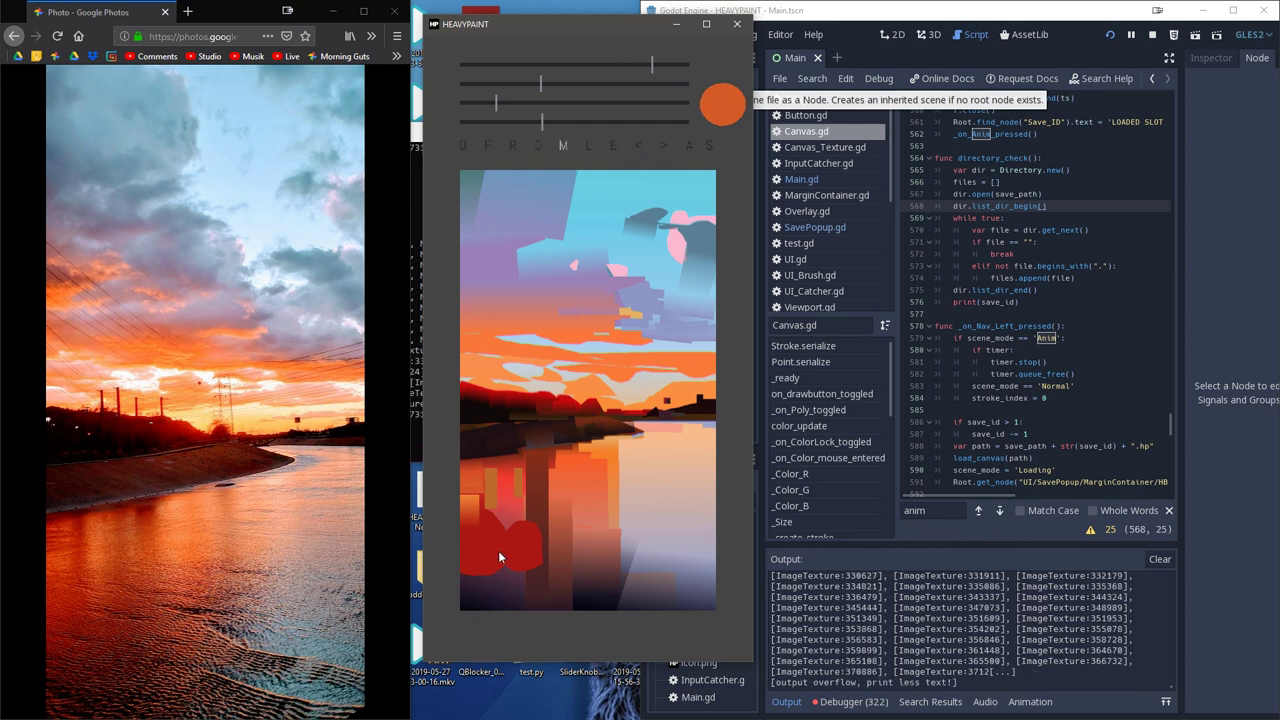
pyautogui.moveTo(492, 568); pyautogui.dragTo(482, 609)
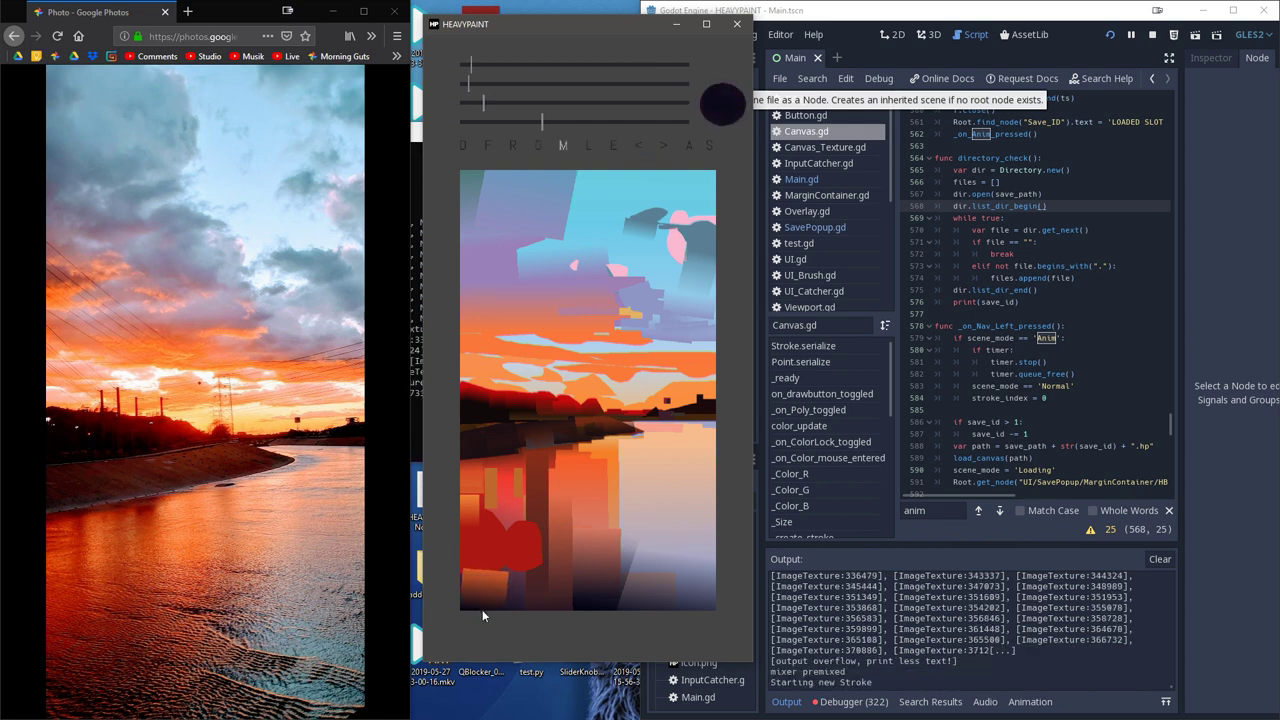
pyautogui.click(637, 145)
pyautogui.moveTo(553, 120); pyautogui.dragTo(566, 121)
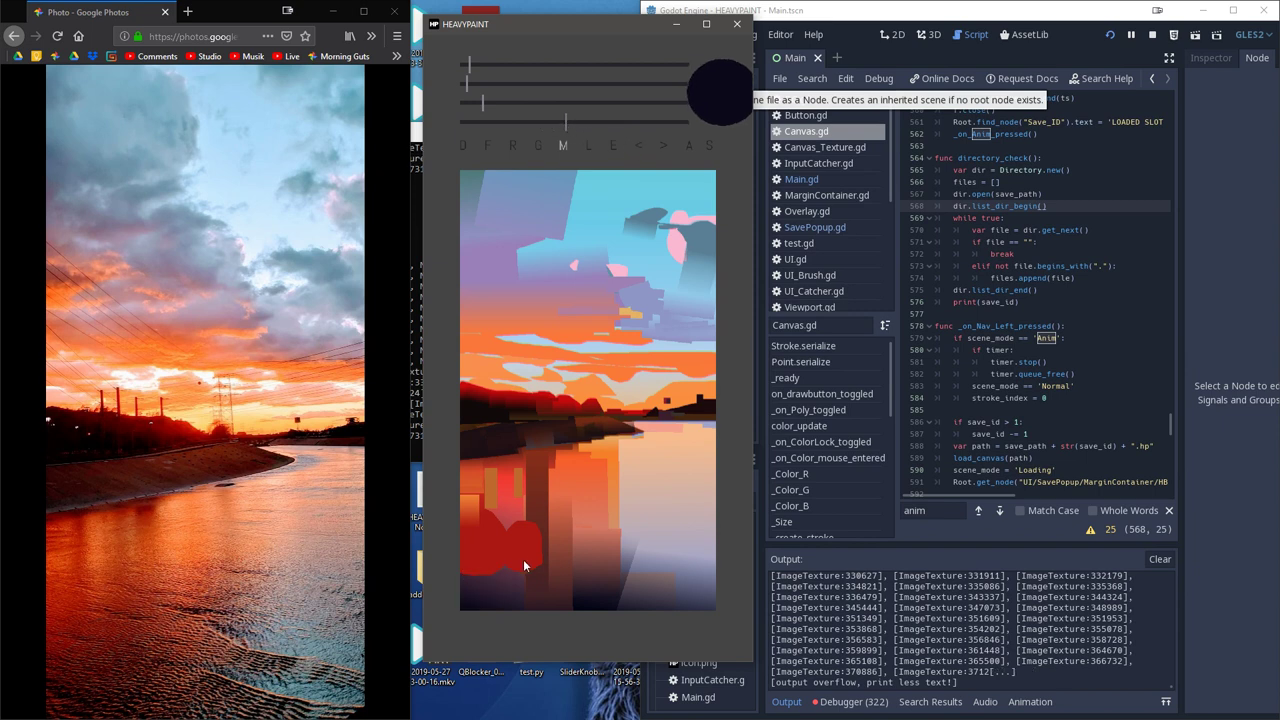
pyautogui.moveTo(488, 568); pyautogui.dragTo(487, 599)
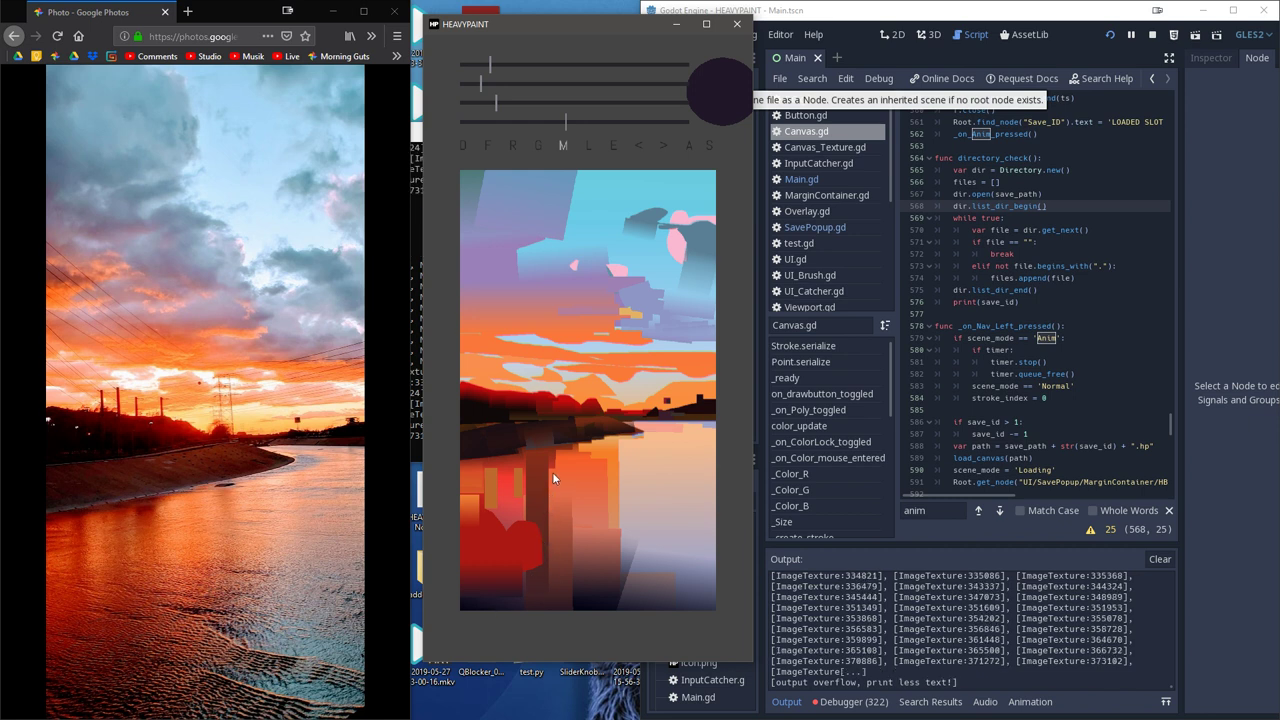
pyautogui.moveTo(552, 472); pyautogui.dragTo(554, 569)
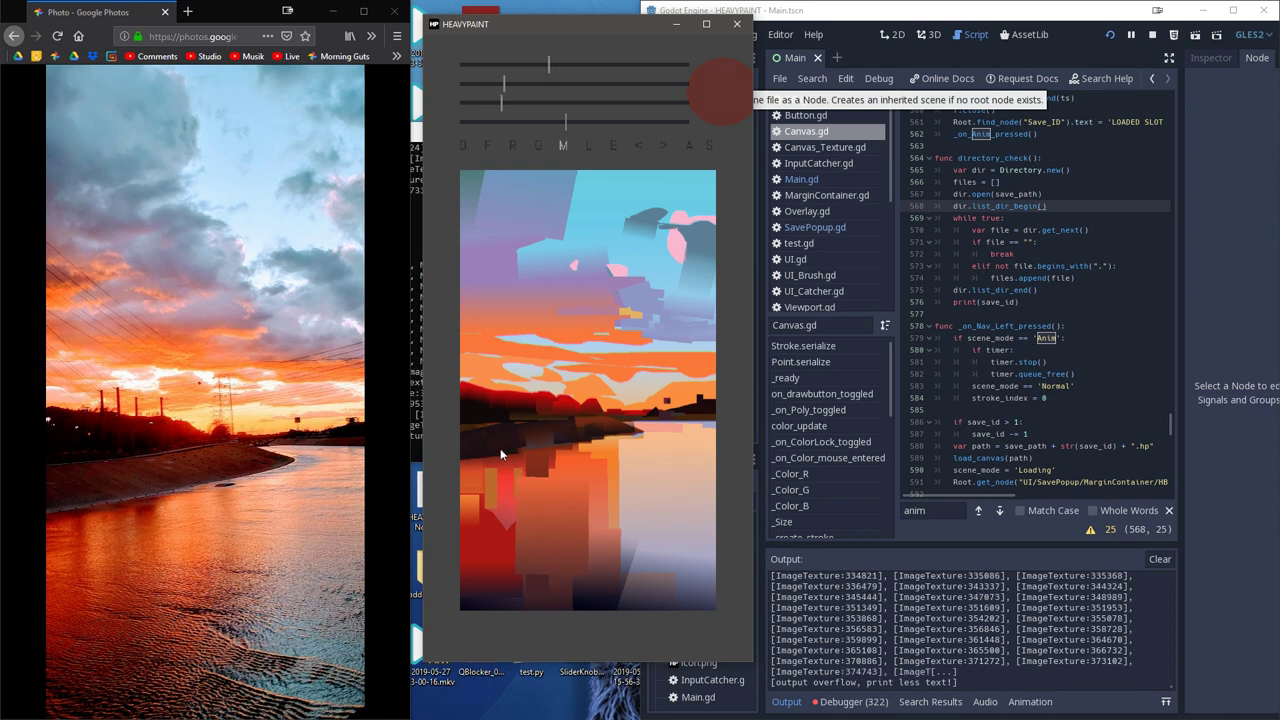
pyautogui.moveTo(482, 452)
pyautogui.mouseDown()
pyautogui.moveTo(484, 475)
pyautogui.moveTo(560, 443)
pyautogui.moveTo(562, 454)
pyautogui.mouseUp()
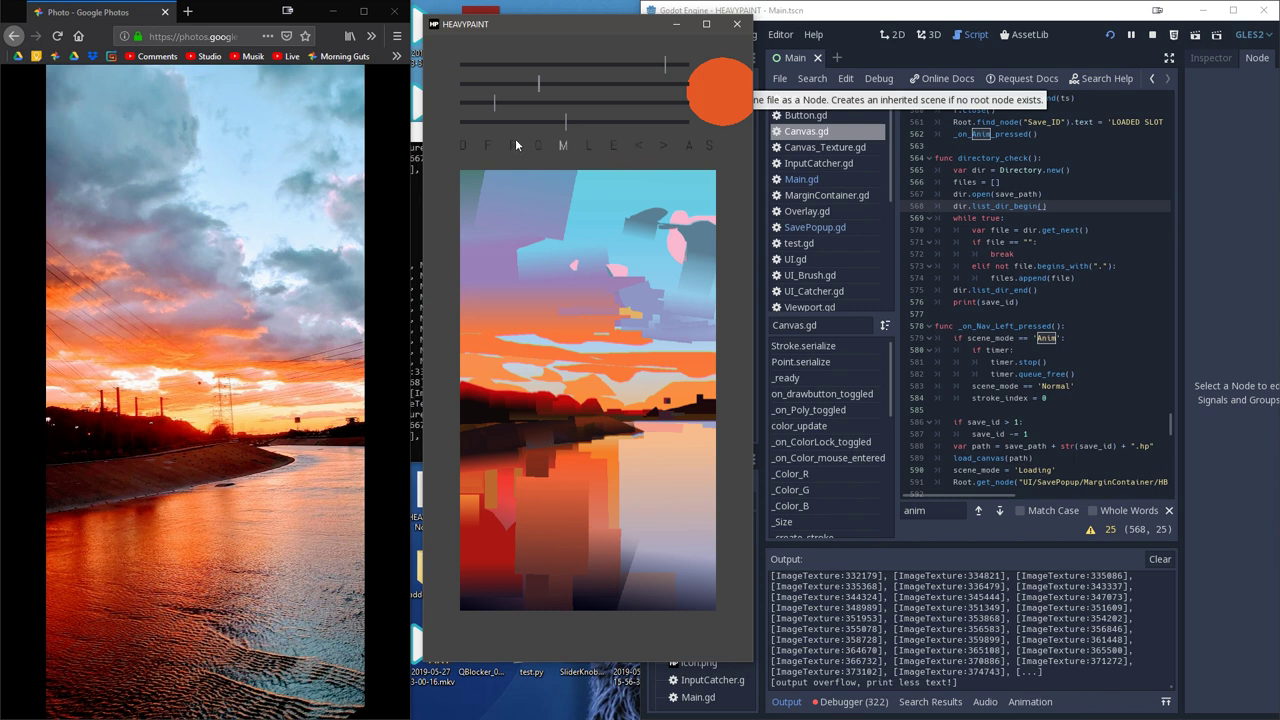
# - Sample near-black from the bank, shrink the brush and try a thin Line stroke along the bank's lower edge
pyautogui.click(588, 140)
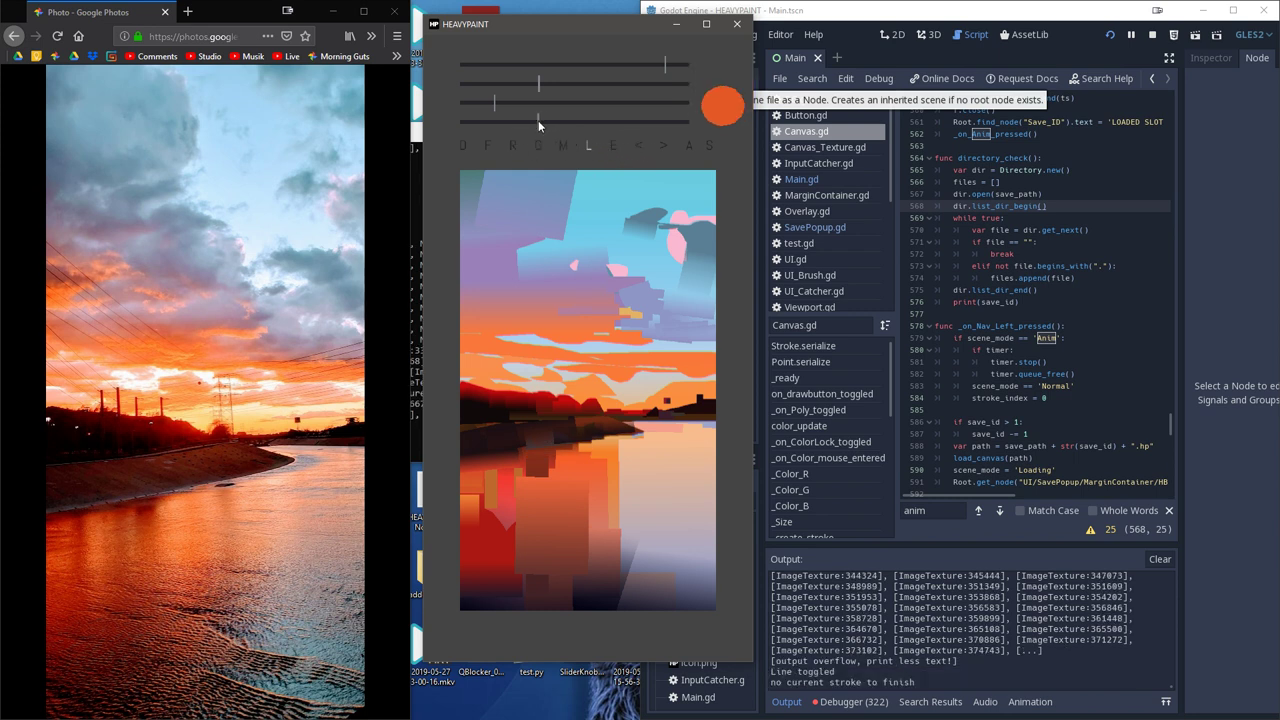
pyautogui.click(614, 145)
pyautogui.click(481, 420)
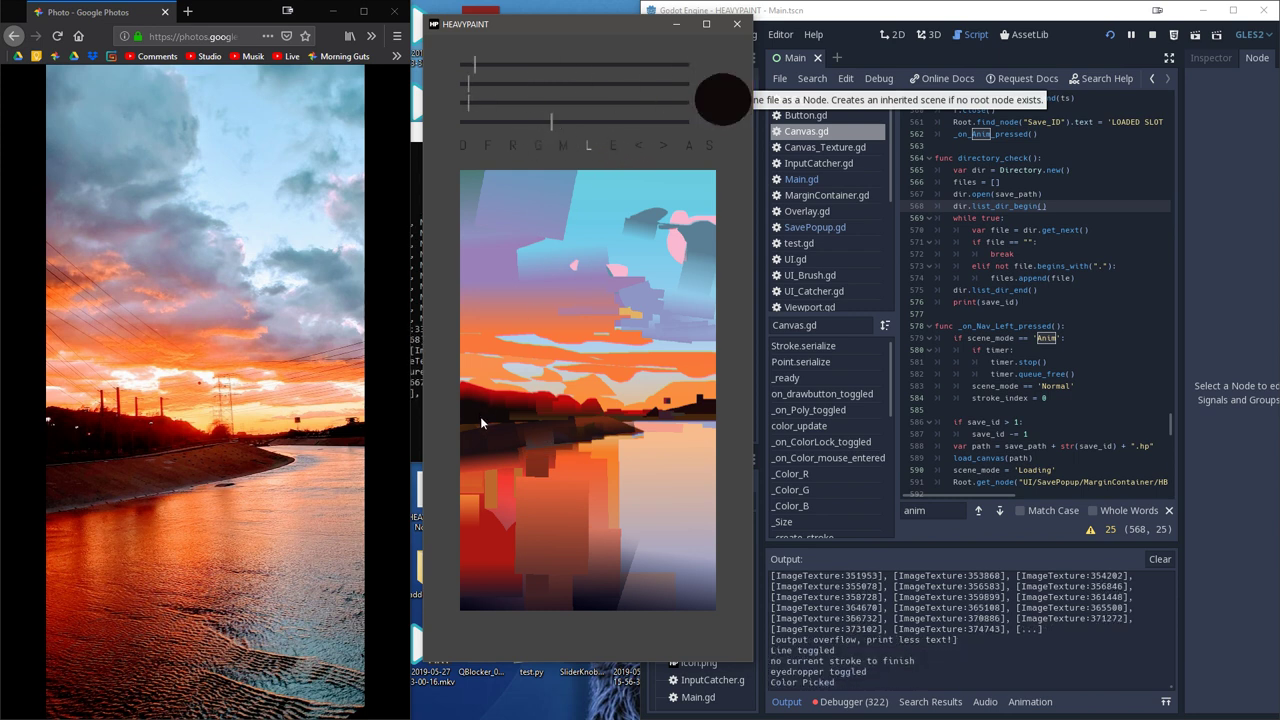
pyautogui.moveTo(551, 122); pyautogui.dragTo(481, 122)
pyautogui.moveTo(586, 444); pyautogui.dragTo(514, 454)
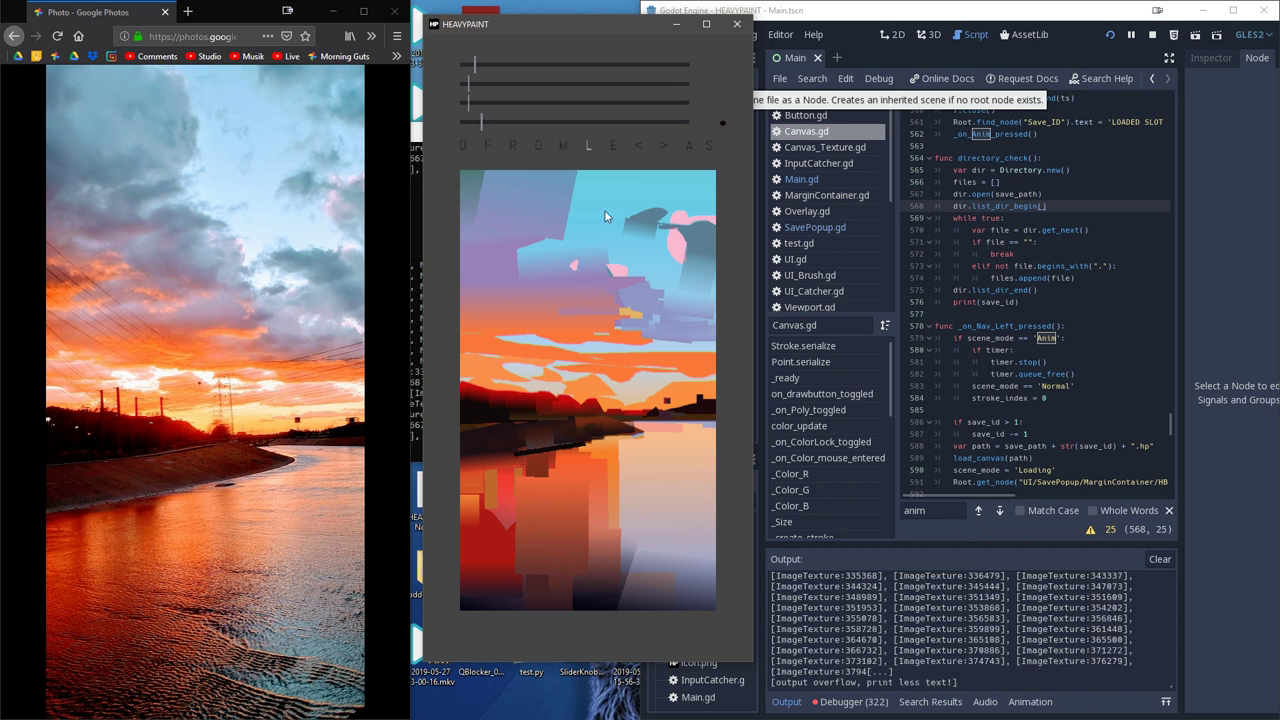
pyautogui.click(638, 144)
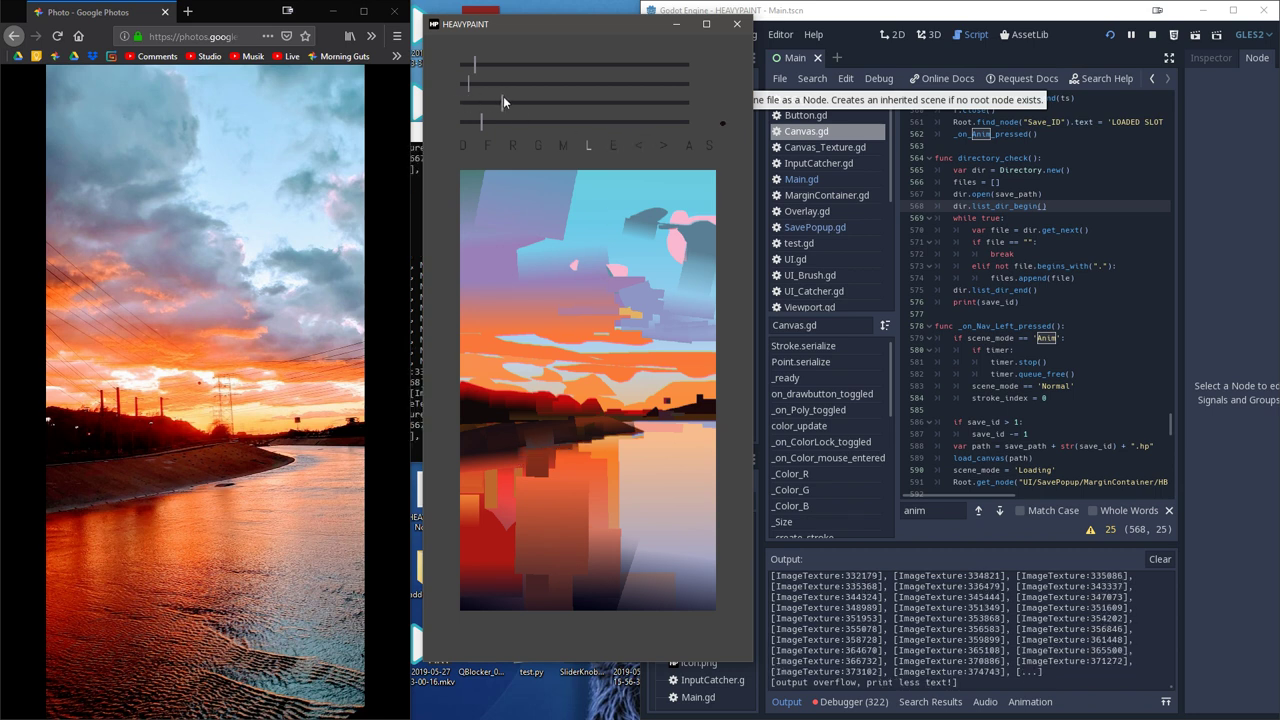
# - Shift the near-black to dark red and trace the lower edge of the bank with a thin Line stroke
pyautogui.moveTo(505, 83)
pyautogui.mouseDown()
pyautogui.moveTo(477, 83)
pyautogui.moveTo(480, 101)
pyautogui.mouseUp()
pyautogui.click(572, 442)
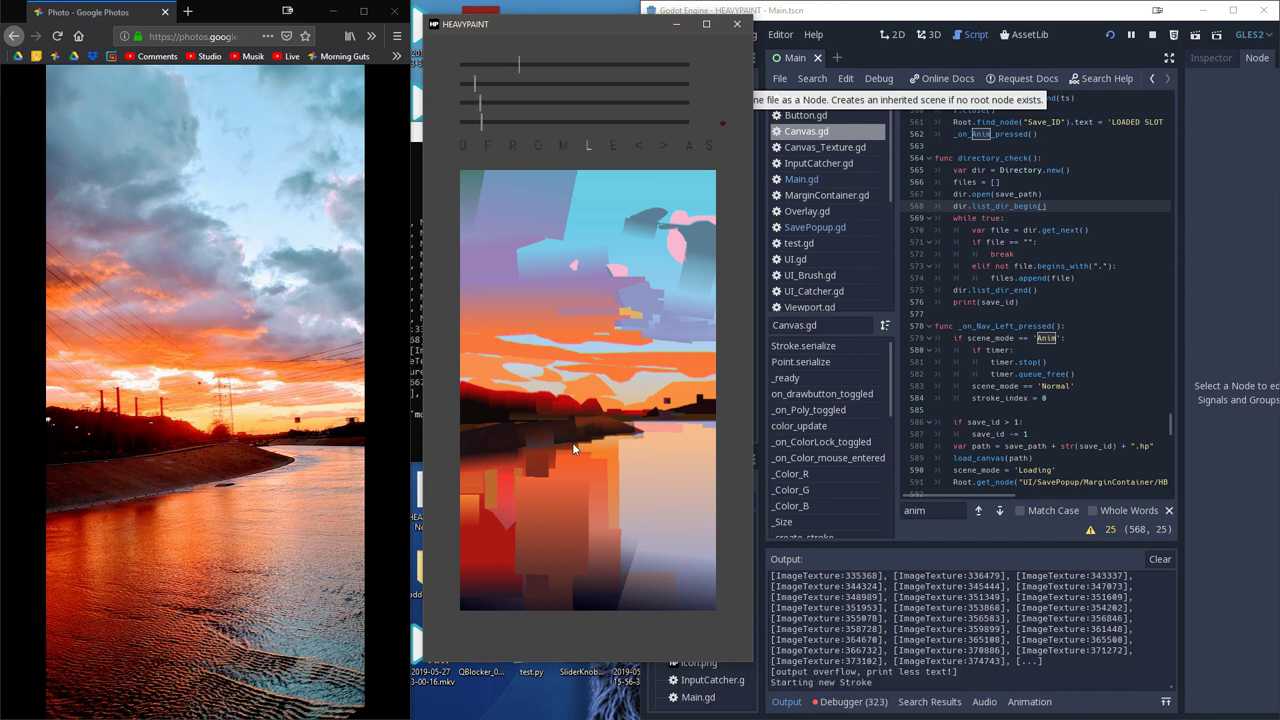
pyautogui.click(640, 147)
pyautogui.moveTo(576, 444); pyautogui.dragTo(518, 455)
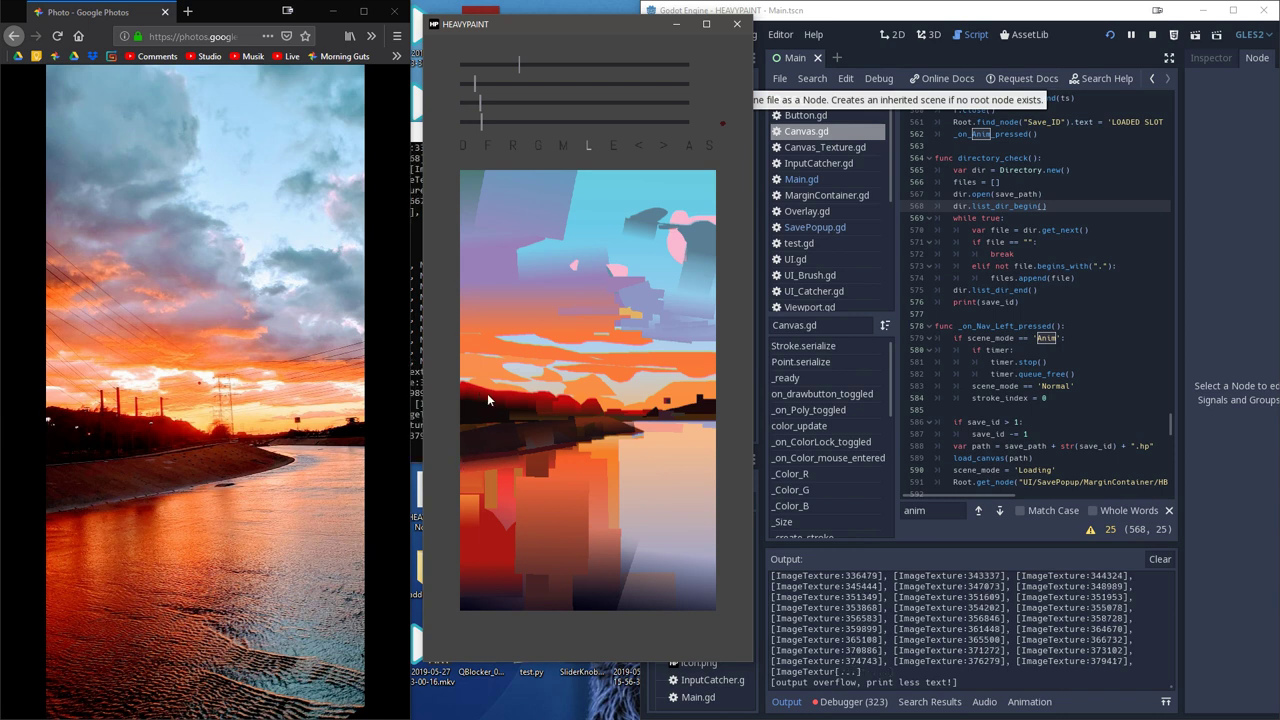
# - Enlarge the dark red gradient brush and paint short fading reflection strokes in the water beneath the middle of the bank
pyautogui.click(539, 145)
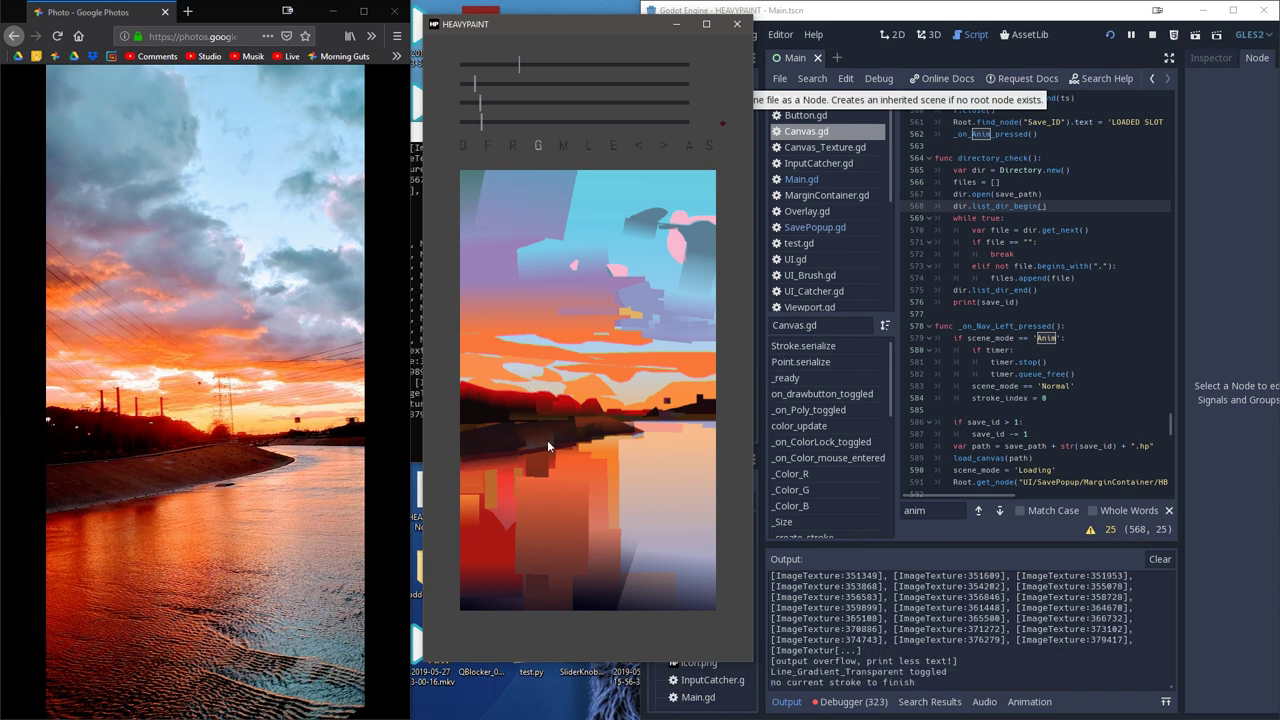
pyautogui.moveTo(542, 453); pyautogui.dragTo(542, 477)
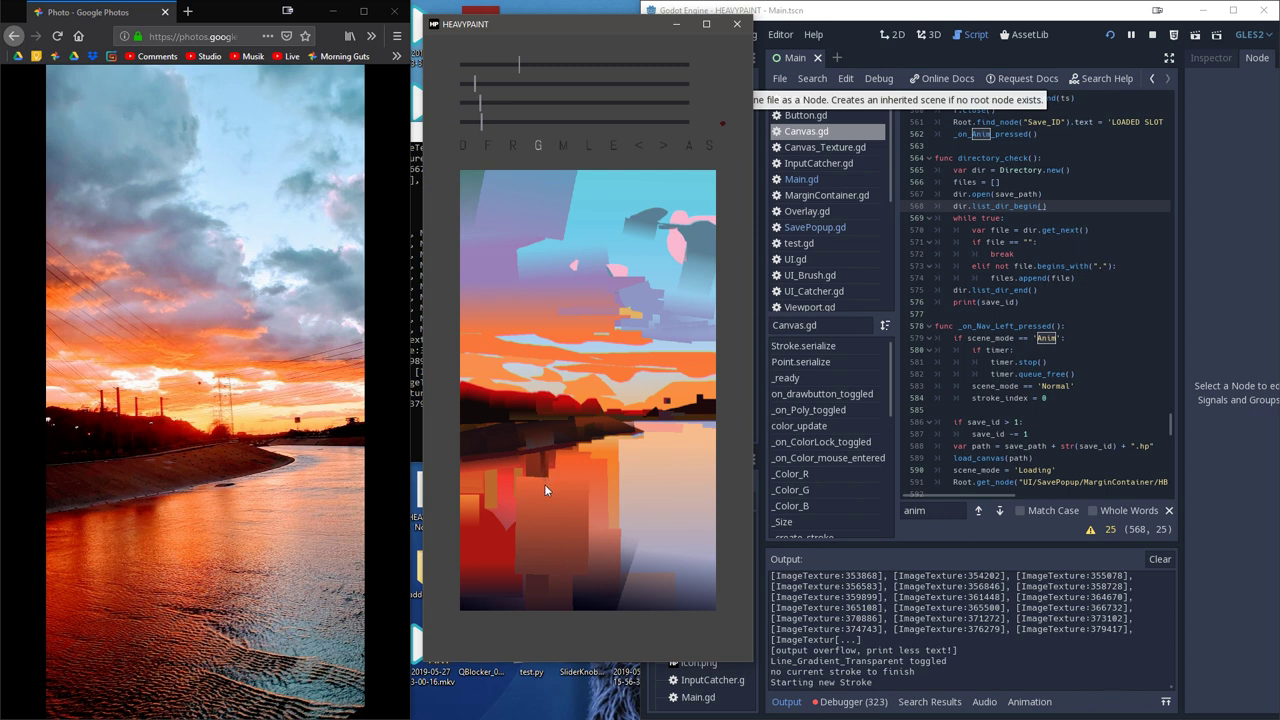
pyautogui.moveTo(494, 123); pyautogui.dragTo(512, 123)
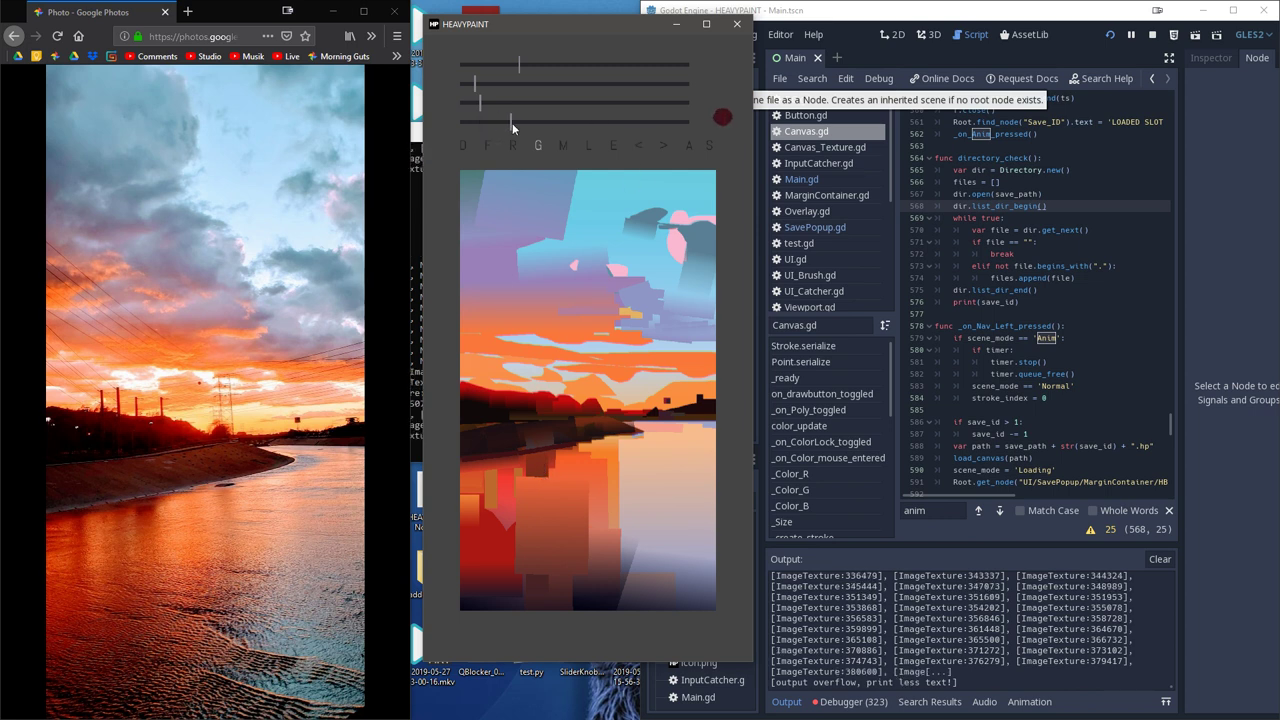
pyautogui.click(540, 450)
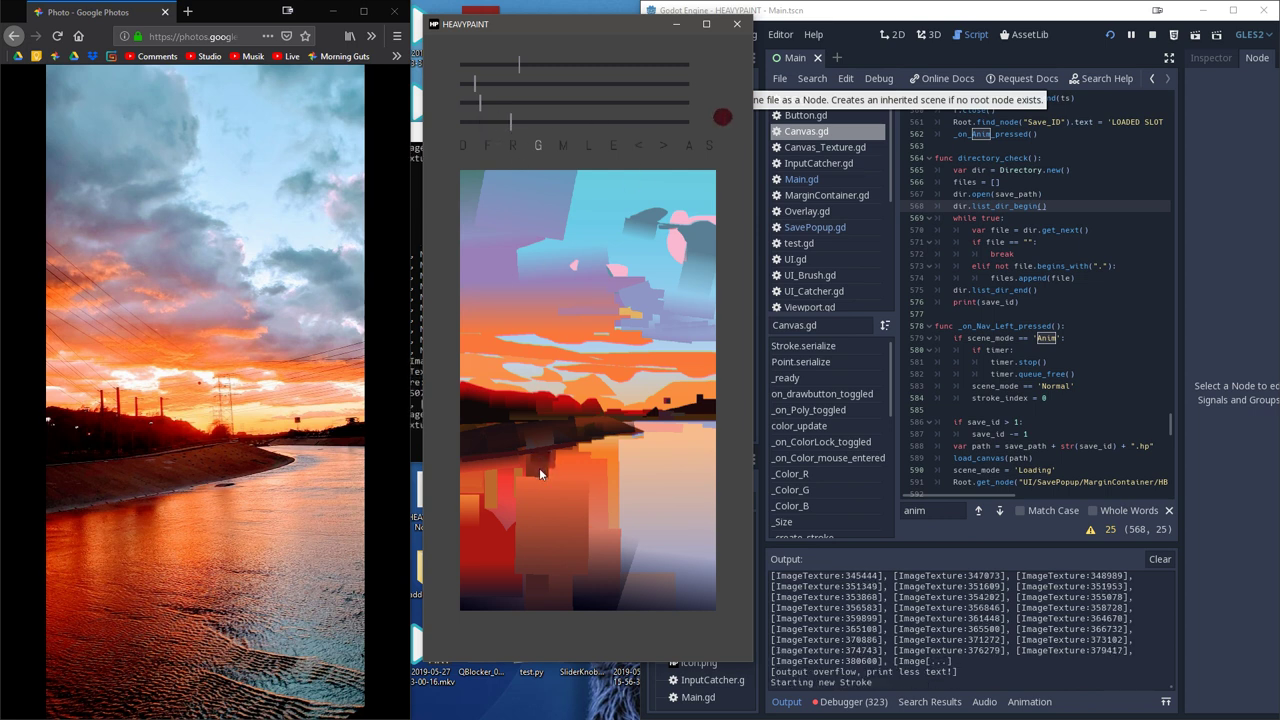
pyautogui.moveTo(540, 475); pyautogui.dragTo(542, 476)
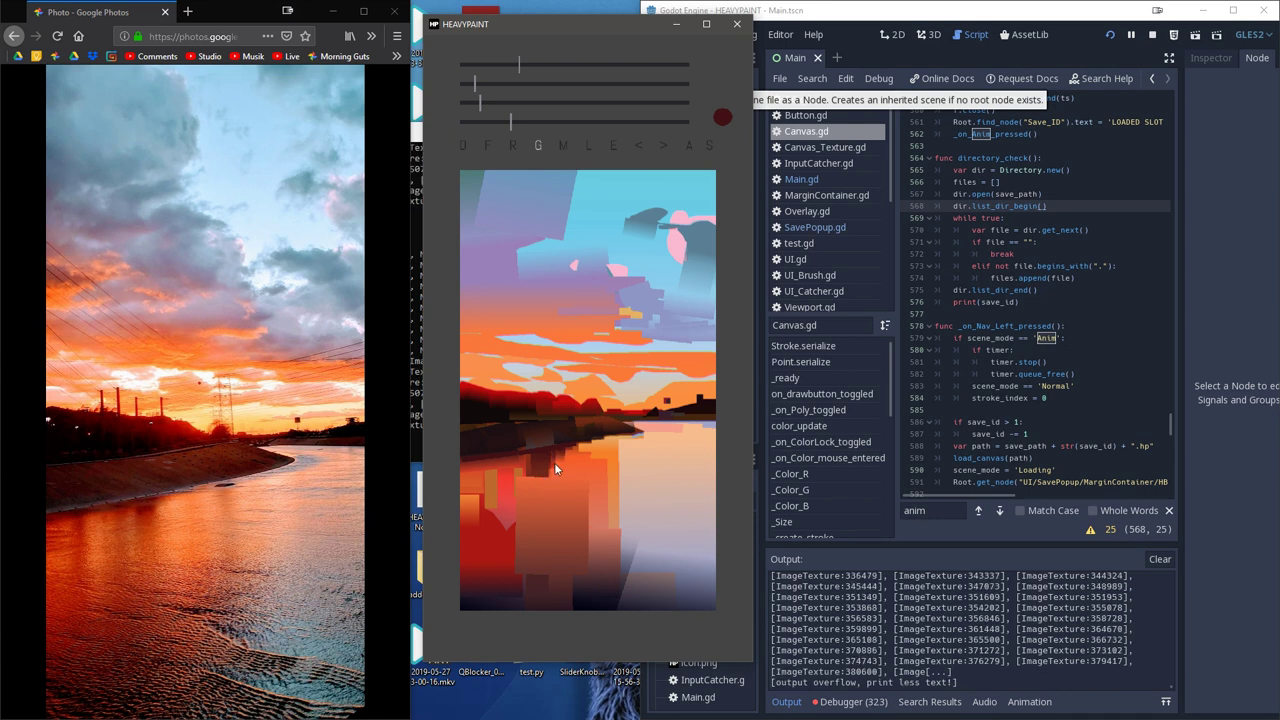
# - Extend the dark red gradient reflections towards the bank's tip and its near end, enlarging the brush for the near-end stroke
pyautogui.click(572, 447)
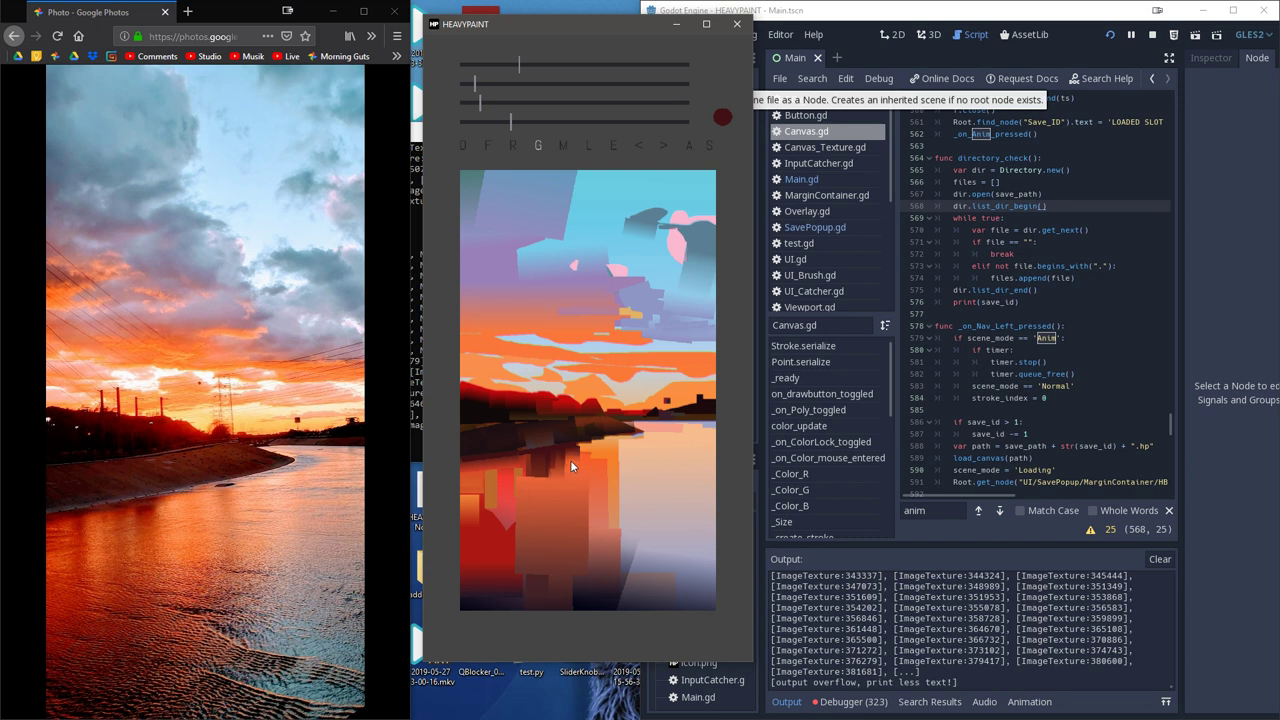
pyautogui.click(570, 461)
pyautogui.moveTo(513, 452)
pyautogui.mouseDown()
pyautogui.moveTo(514, 476)
pyautogui.moveTo(525, 464)
pyautogui.mouseUp()
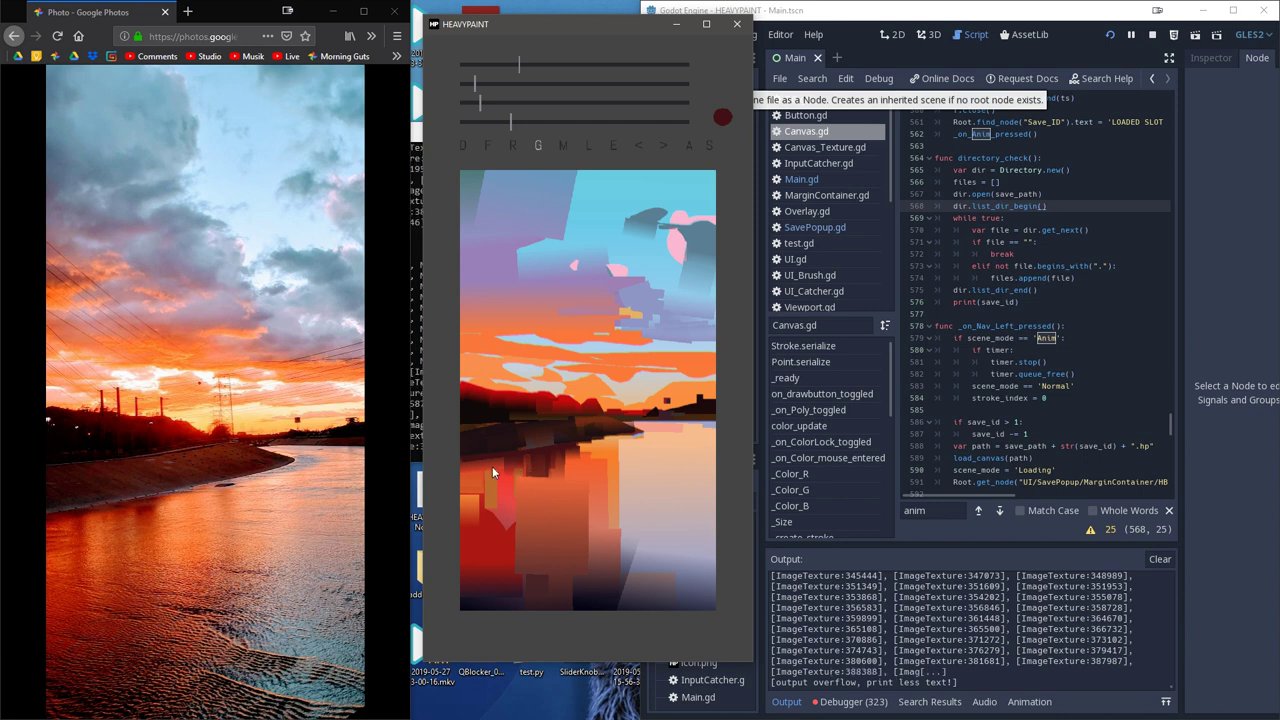
pyautogui.moveTo(523, 131); pyautogui.dragTo(537, 132)
pyautogui.moveTo(482, 460)
pyautogui.mouseDown()
pyautogui.moveTo(482, 474)
pyautogui.moveTo(472, 467)
pyautogui.mouseUp()
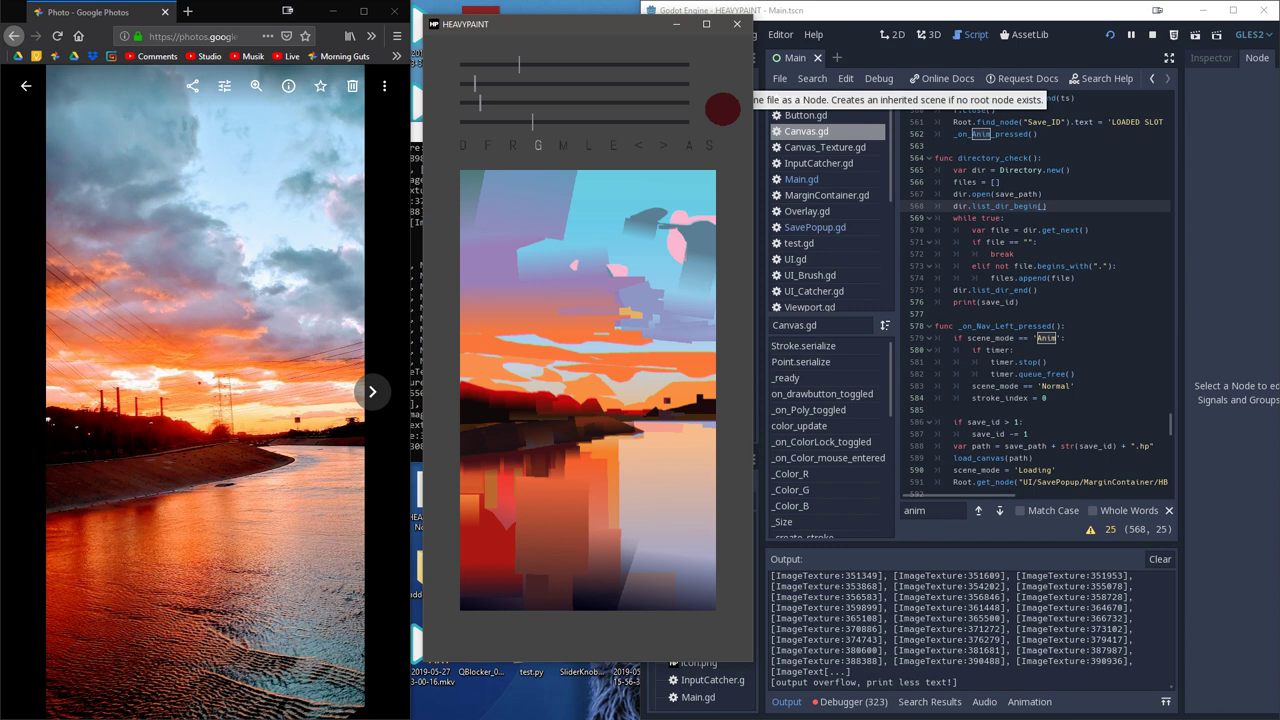
pyautogui.click(1116, 660)
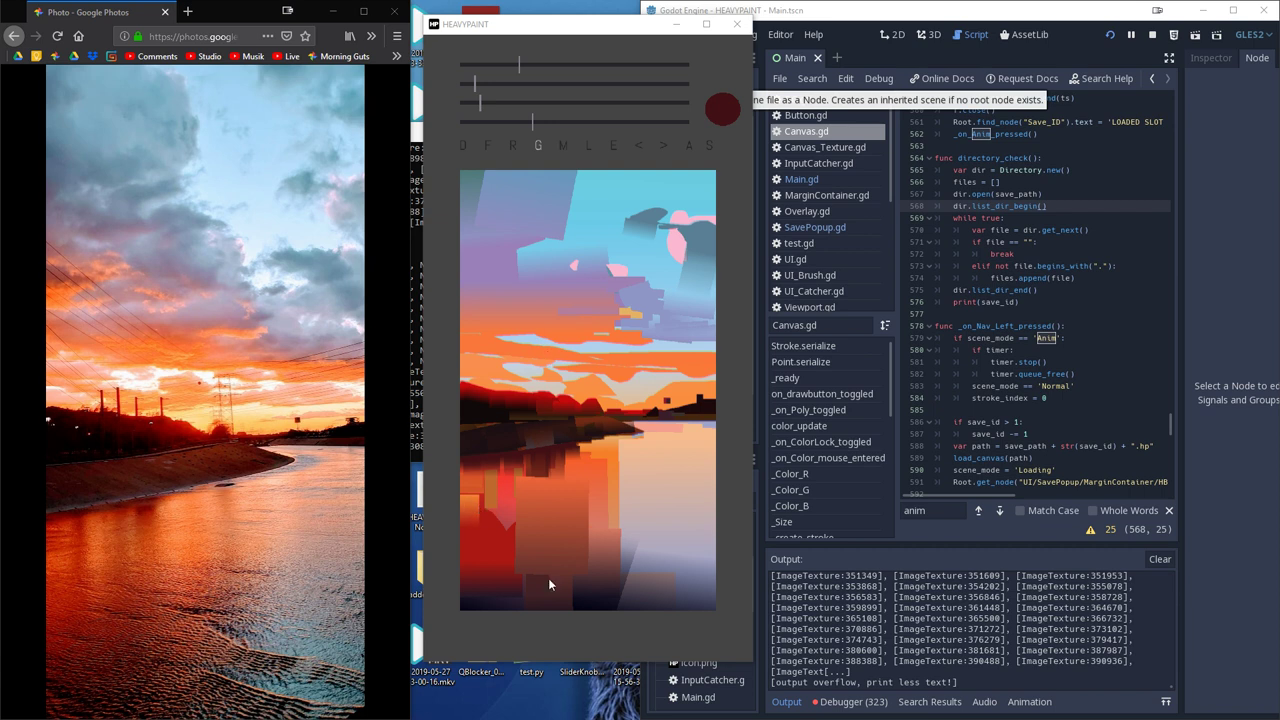
# - Sample light blue from the sky and try a small and a much larger gradient stroke over the pale foreground water
pyautogui.click(616, 145)
pyautogui.click(606, 241)
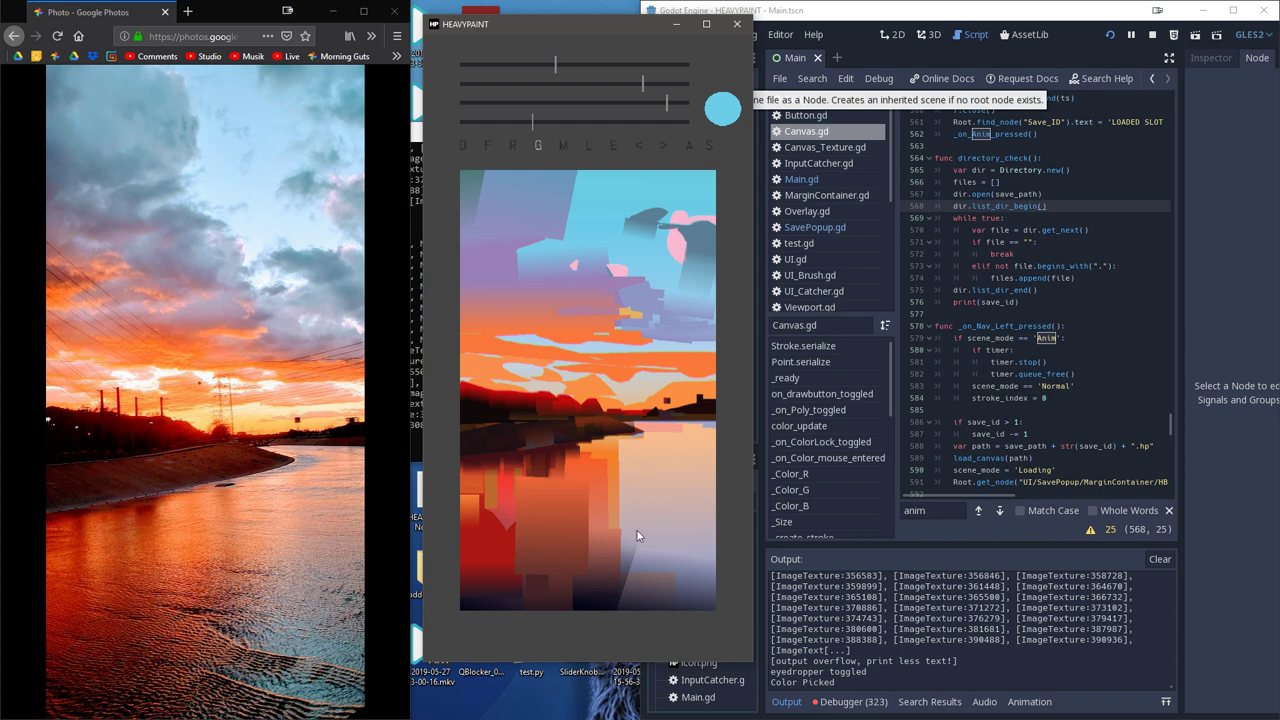
pyautogui.moveTo(649, 592); pyautogui.dragTo(662, 518)
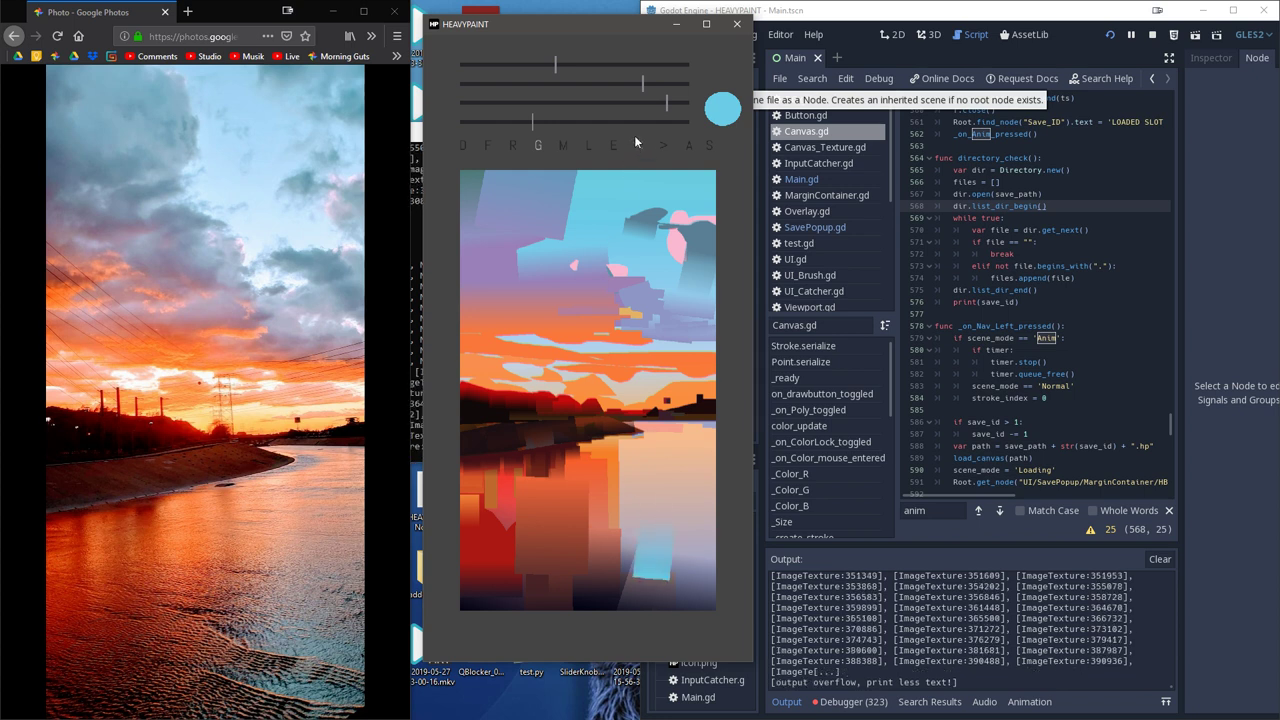
pyautogui.click(637, 122)
pyautogui.moveTo(655, 582); pyautogui.dragTo(669, 494)
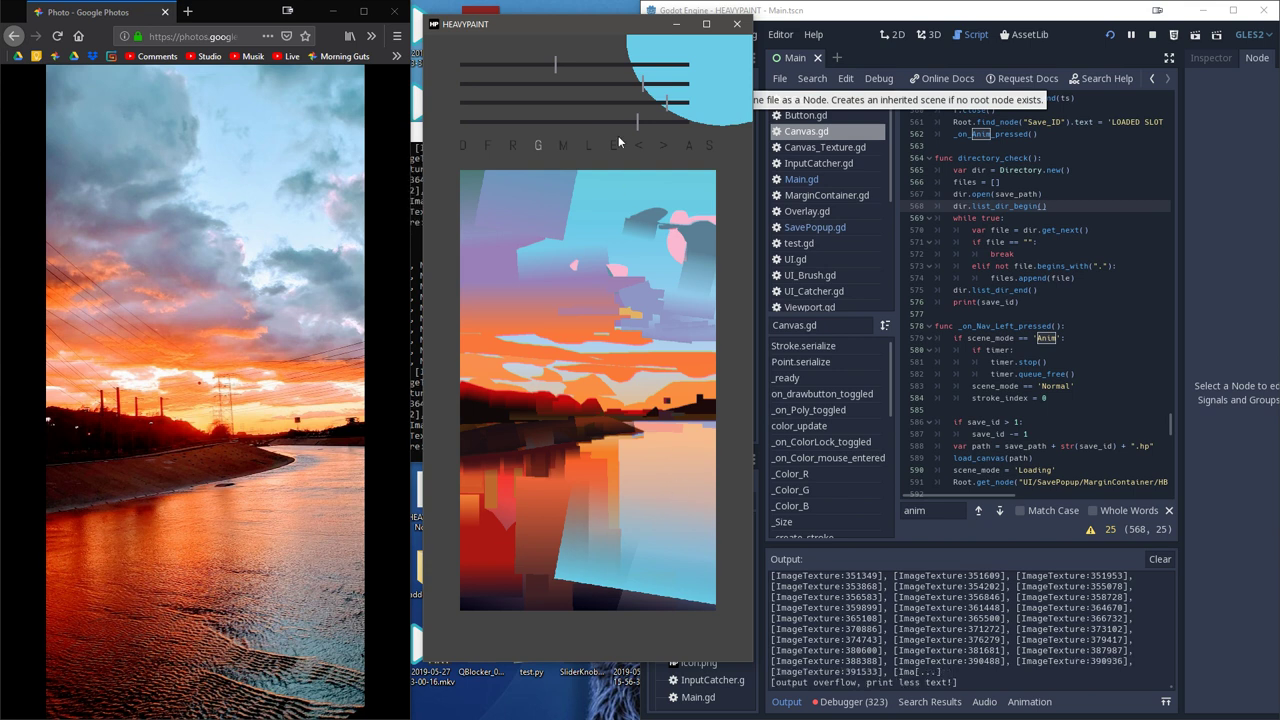
pyautogui.click(640, 145)
# - Mute the sampled sky blue and paint one broad gradient reflection across the pale foreground water
pyautogui.click(625, 103)
pyautogui.click(602, 84)
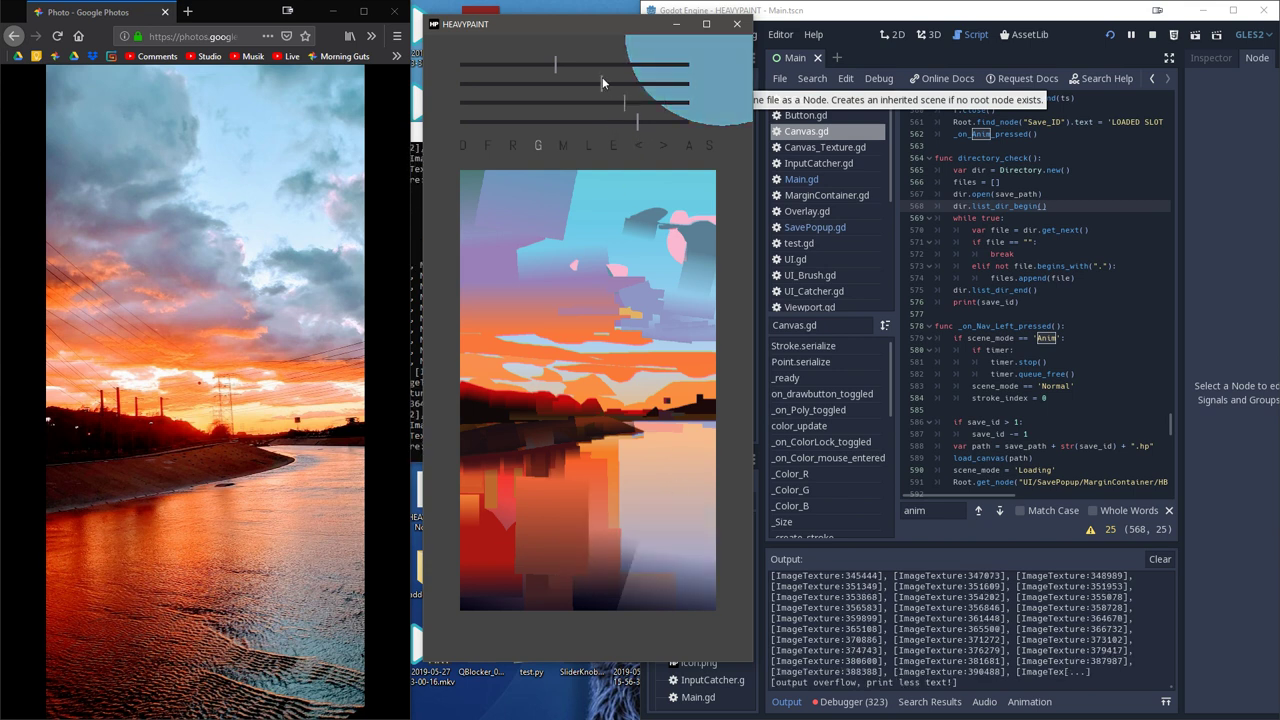
pyautogui.moveTo(637, 546)
pyautogui.mouseDown()
pyautogui.moveTo(663, 530)
pyautogui.moveTo(680, 462)
pyautogui.mouseUp()
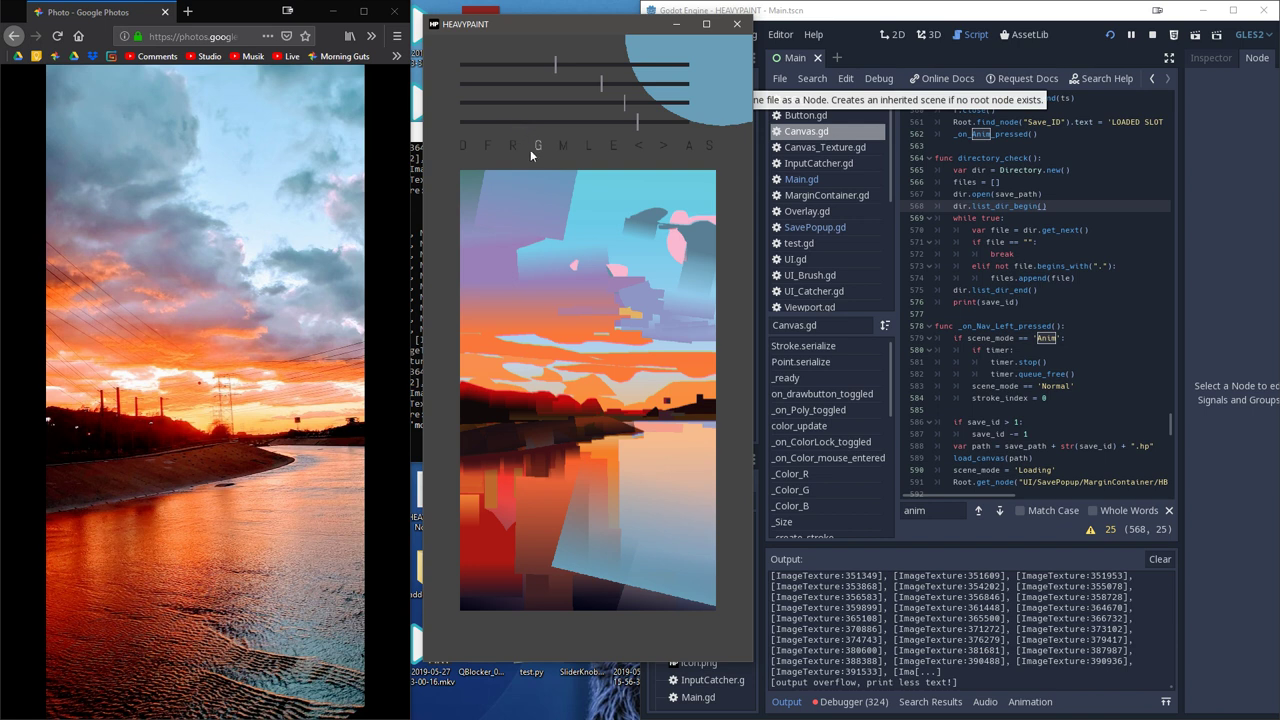
# - Sample lavender, shrink the brush and add thin Line strokes in the water along the tip of the bank
pyautogui.click(615, 146)
pyautogui.click(713, 430)
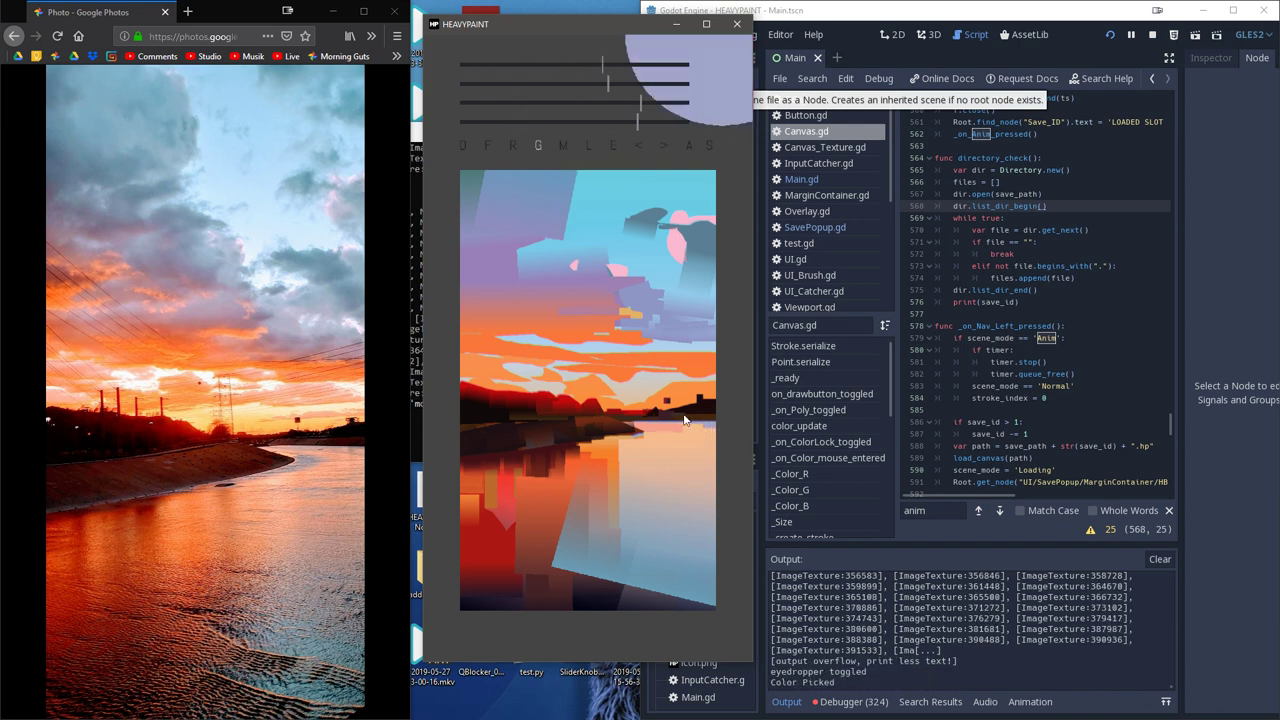
pyautogui.click(586, 146)
pyautogui.moveTo(523, 121); pyautogui.dragTo(487, 119)
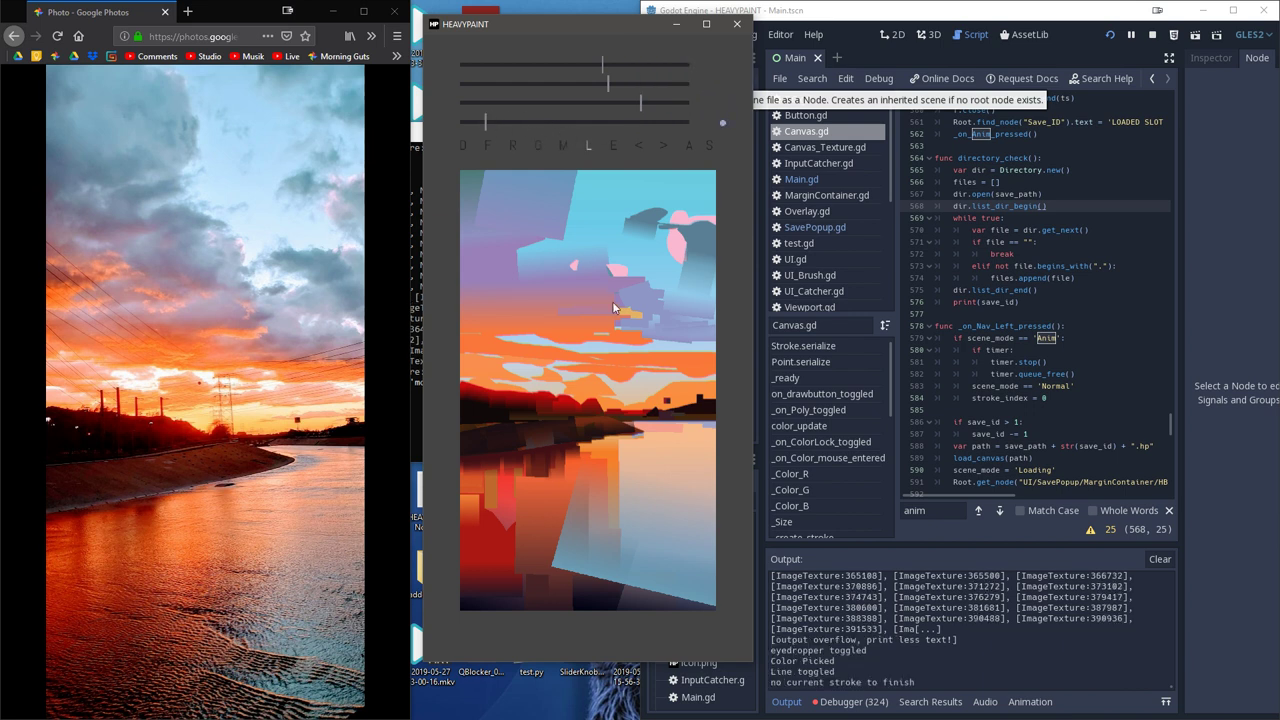
pyautogui.click(638, 438)
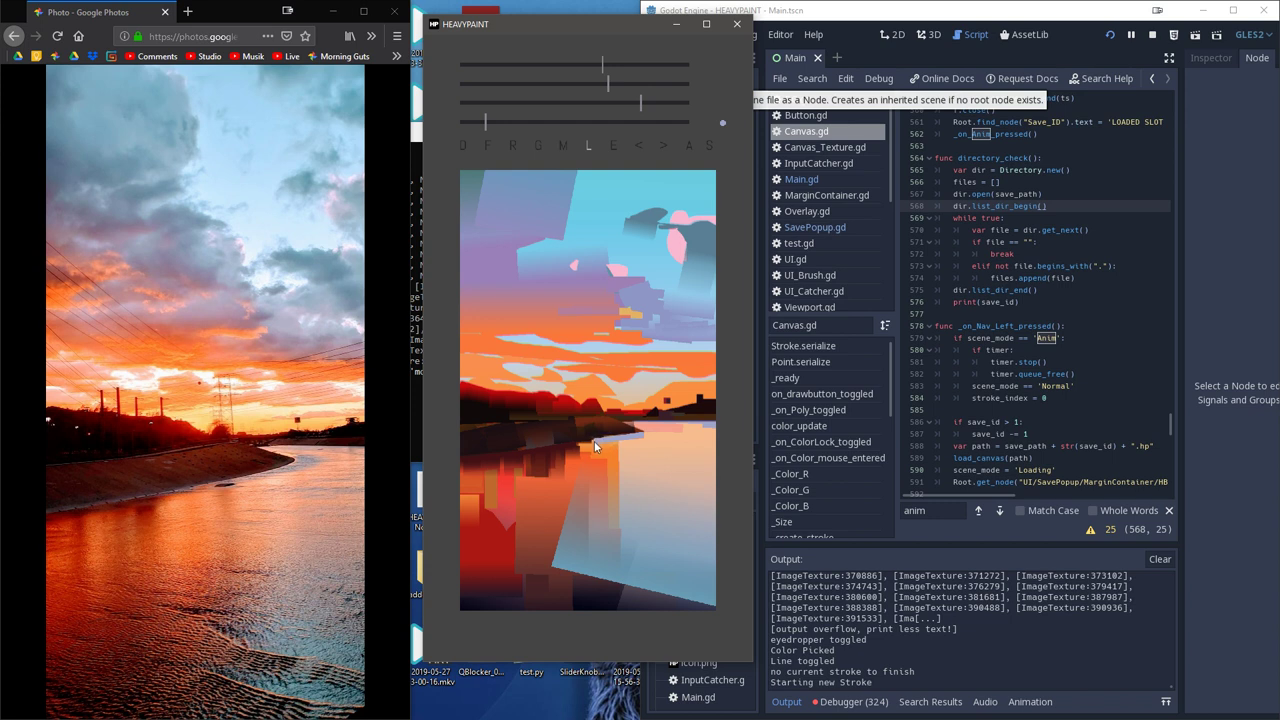
pyautogui.click(624, 437)
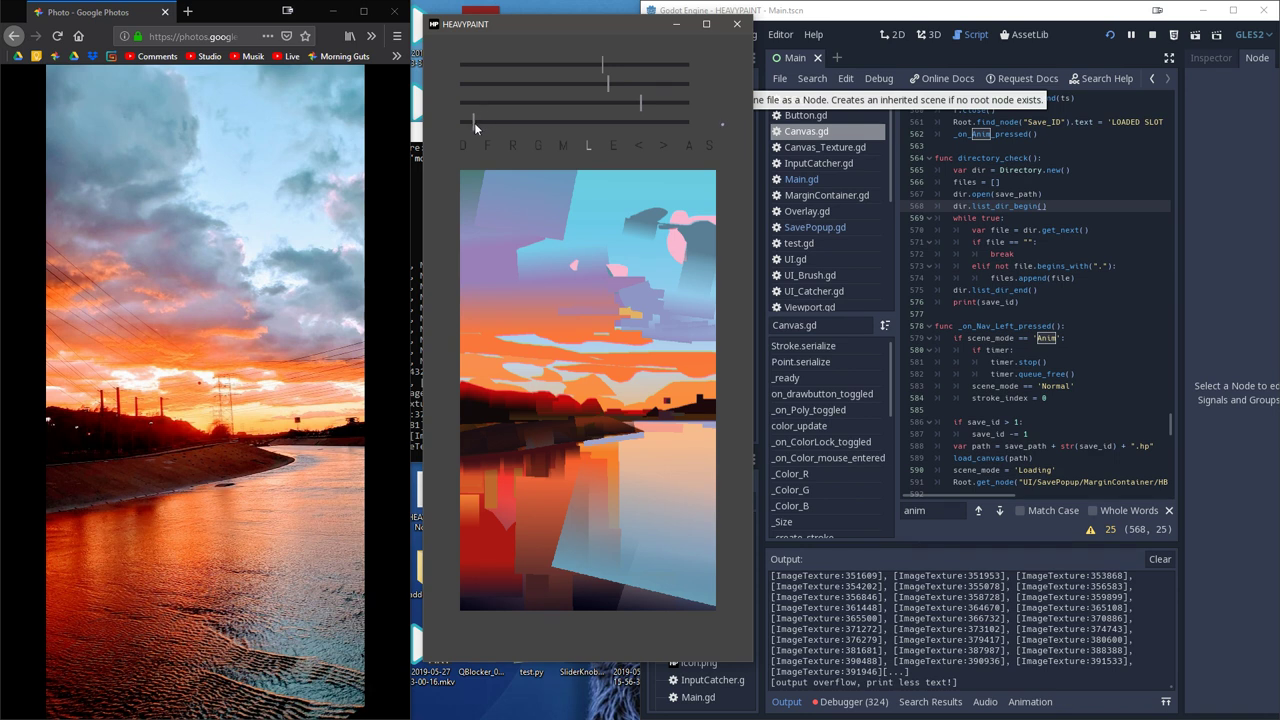
pyautogui.click(640, 438)
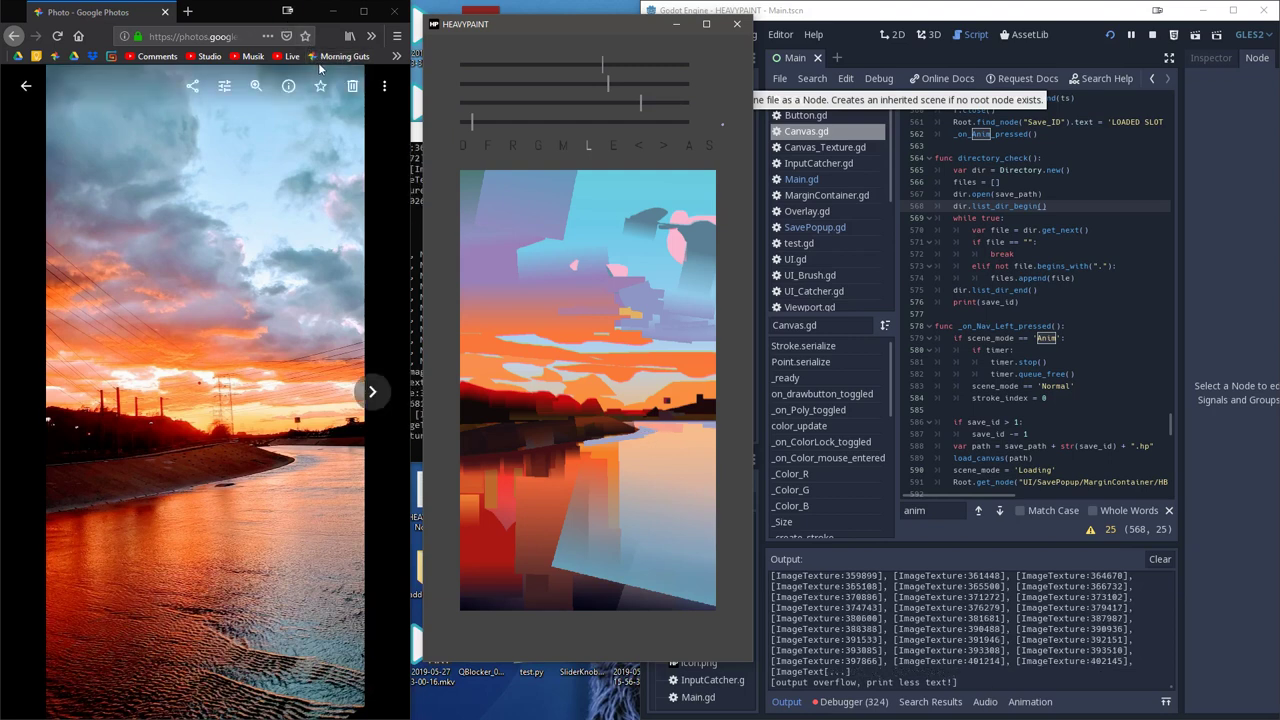
# - Sample light orange from the water near the horizon and draw hairline Line strokes along the bank's waterline with a finer brush
pyautogui.click(613, 146)
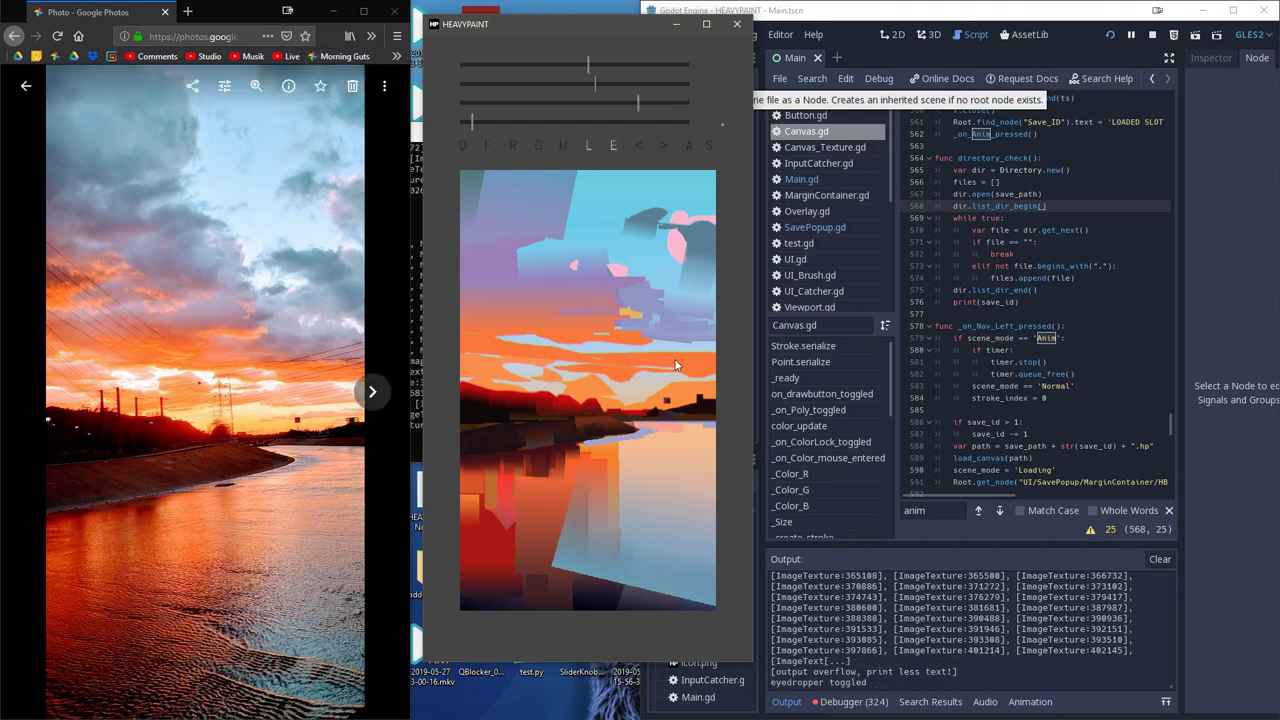
pyautogui.click(693, 434)
pyautogui.moveTo(638, 433); pyautogui.dragTo(626, 438)
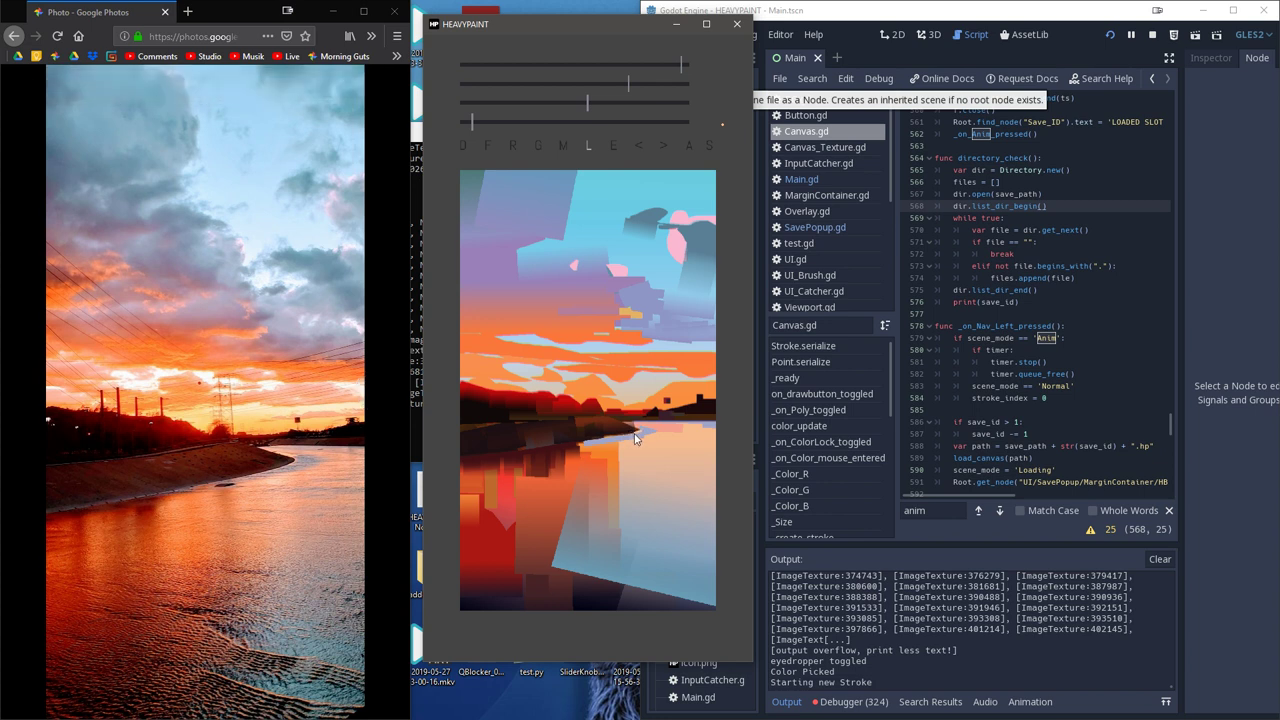
pyautogui.moveTo(637, 434); pyautogui.dragTo(630, 433)
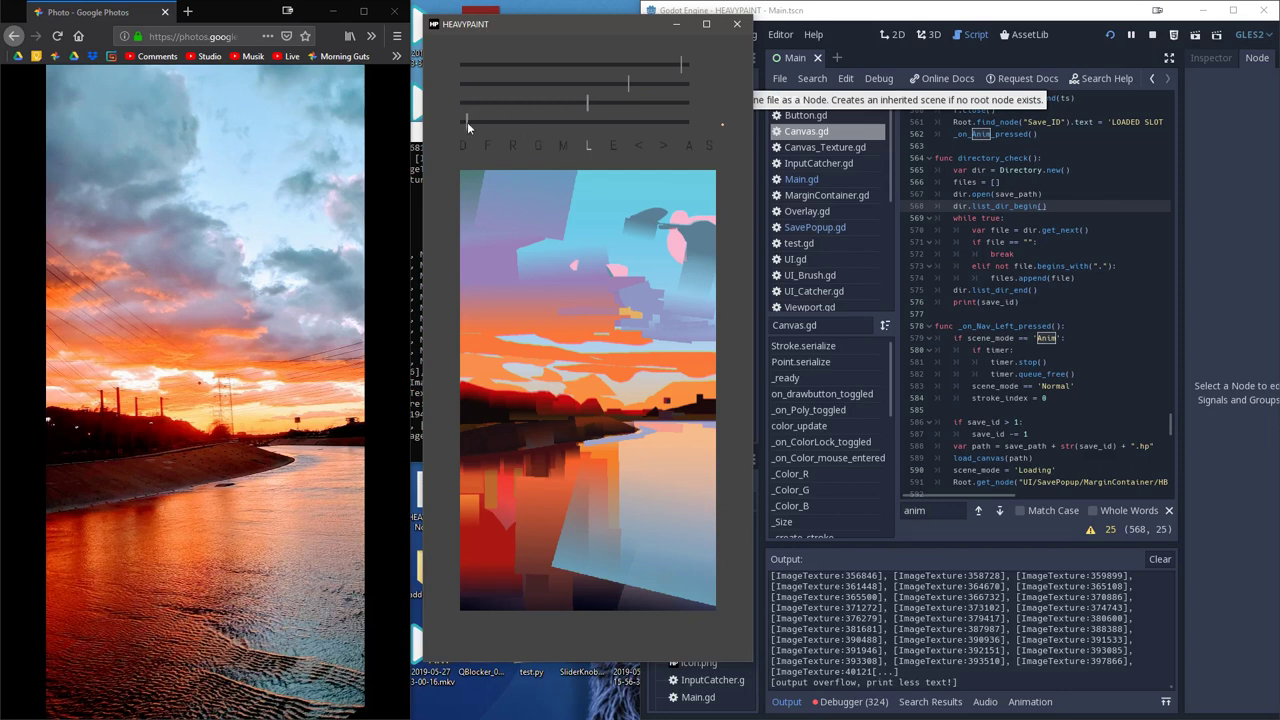
pyautogui.moveTo(638, 441); pyautogui.dragTo(580, 448)
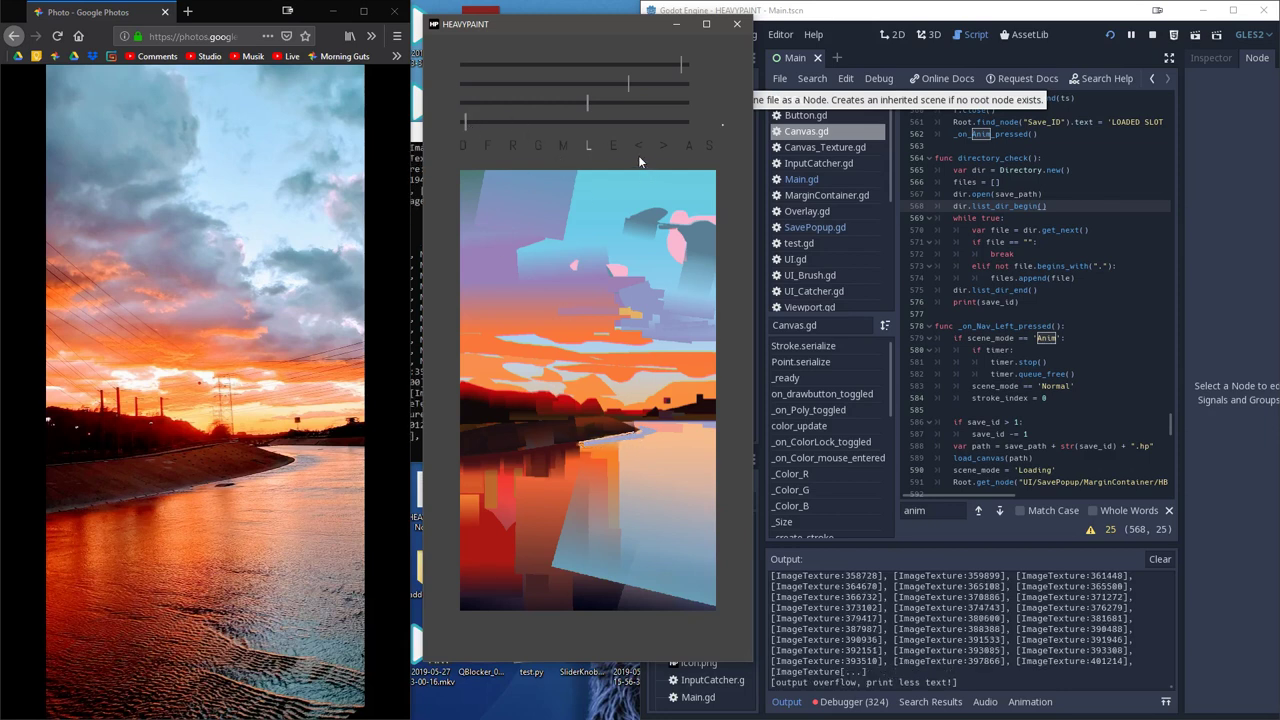
pyautogui.click(630, 440)
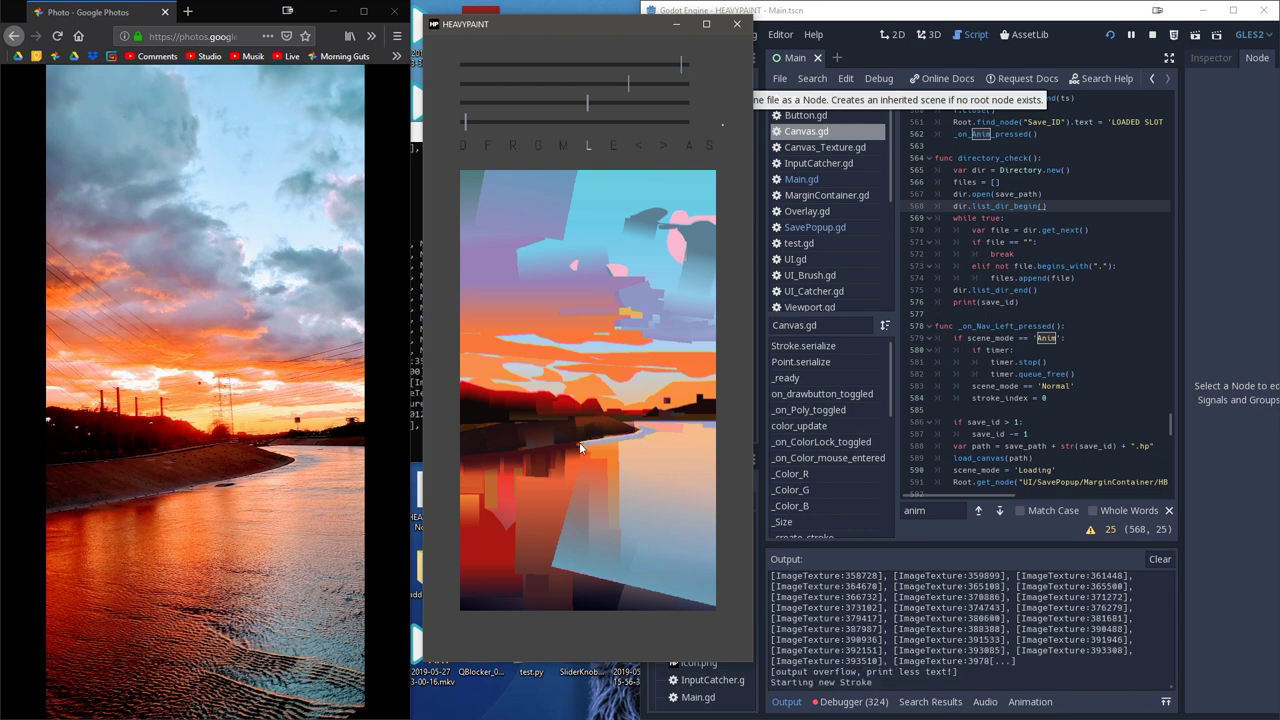
pyautogui.moveTo(580, 447); pyautogui.dragTo(534, 448)
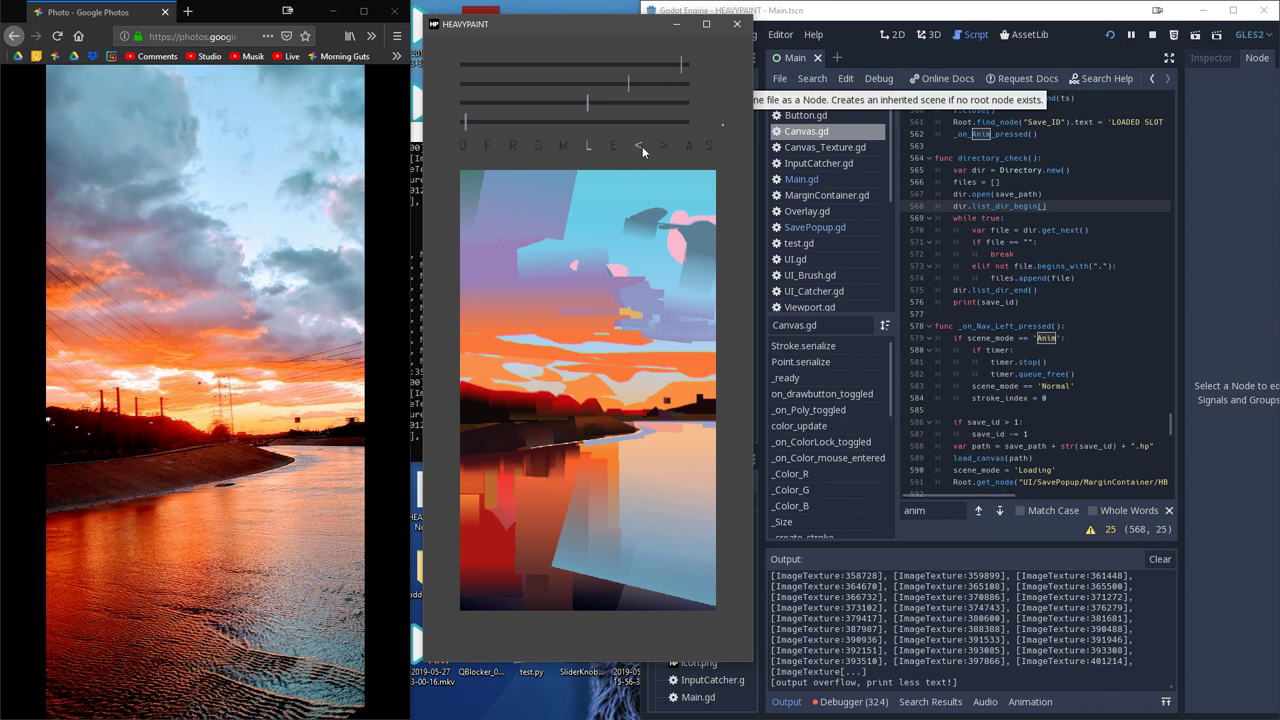
# - Sample dark brown from the bank and trace its lower edge out to the tip with hairline Line strokes
pyautogui.press('e')
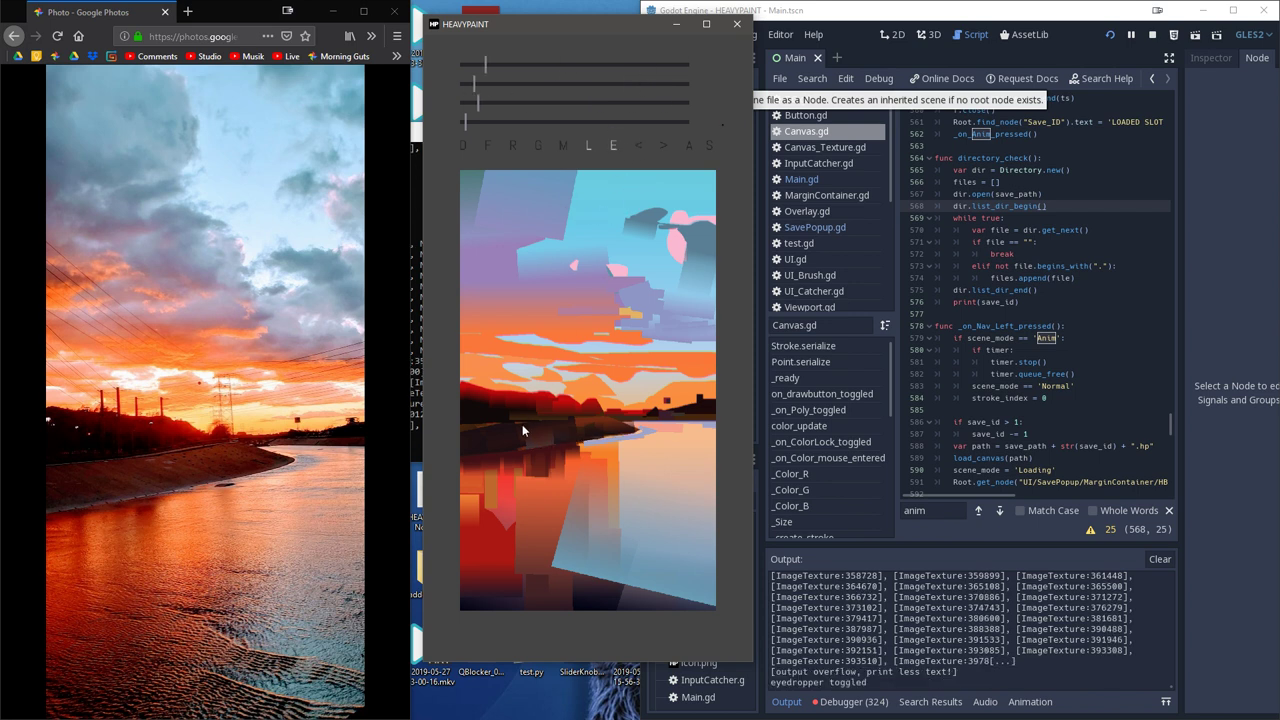
pyautogui.click(528, 448)
pyautogui.moveTo(473, 466); pyautogui.dragTo(474, 462)
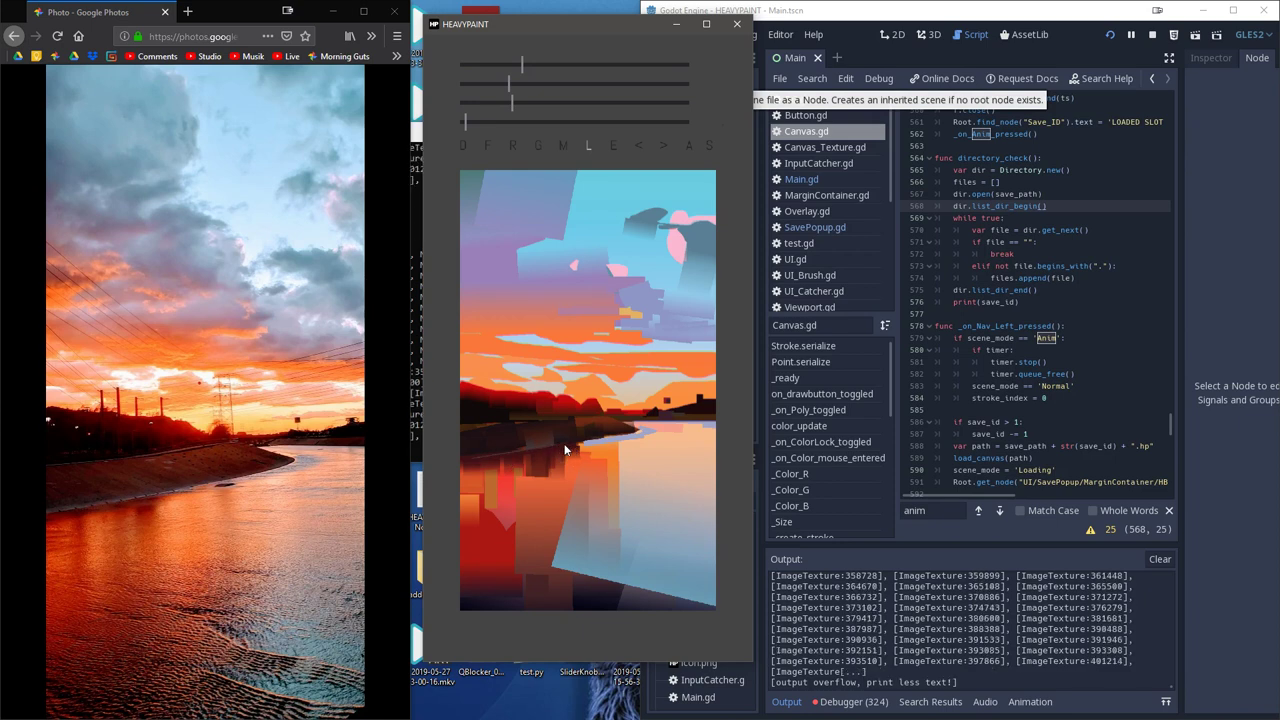
pyautogui.moveTo(552, 447); pyautogui.dragTo(616, 436)
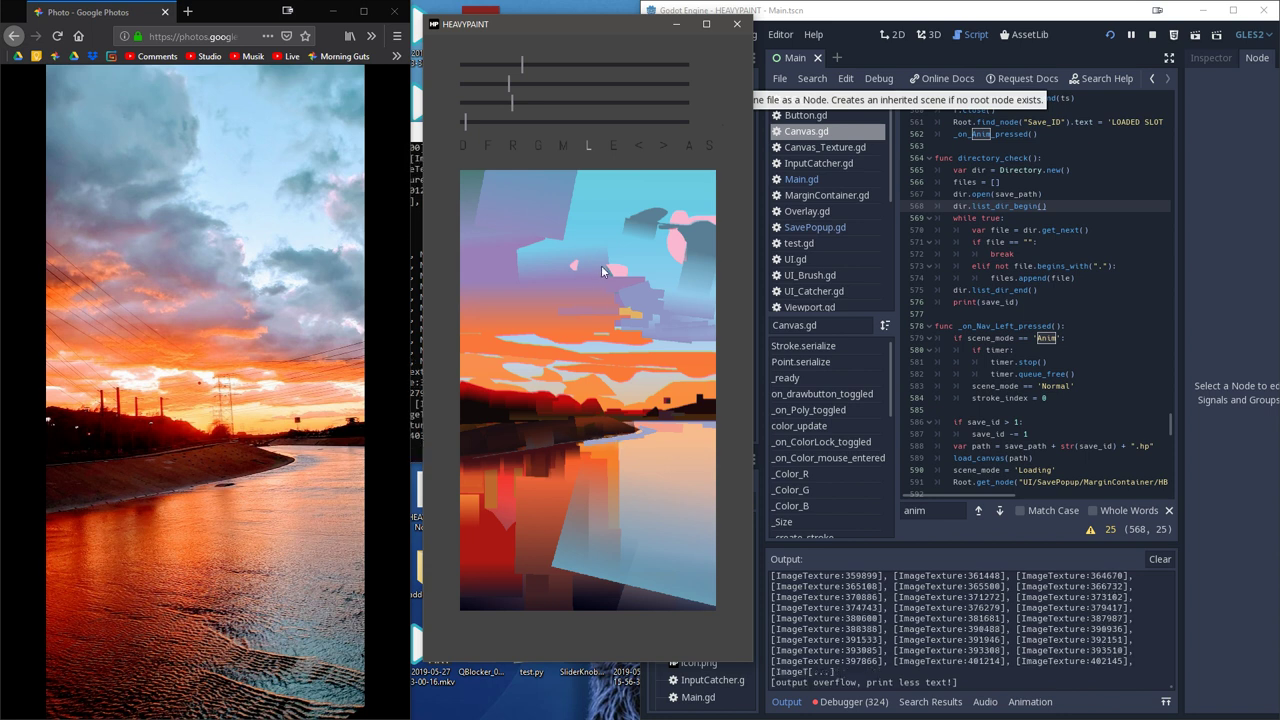
# - Blend the bank's tip with a fine Mixer stroke and touch up its edge with Line strokes in a sampled dark tone
pyautogui.click(561, 145)
pyautogui.moveTo(604, 438); pyautogui.dragTo(616, 439)
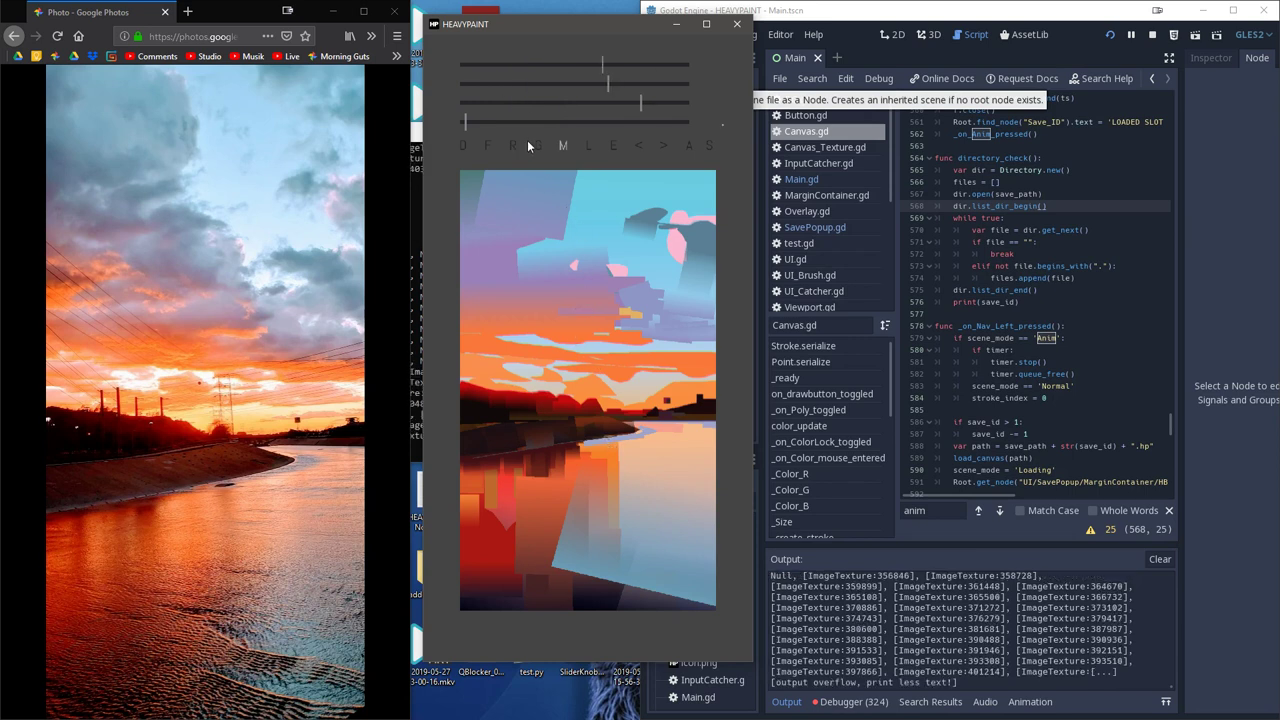
pyautogui.click(588, 145)
pyautogui.click(613, 145)
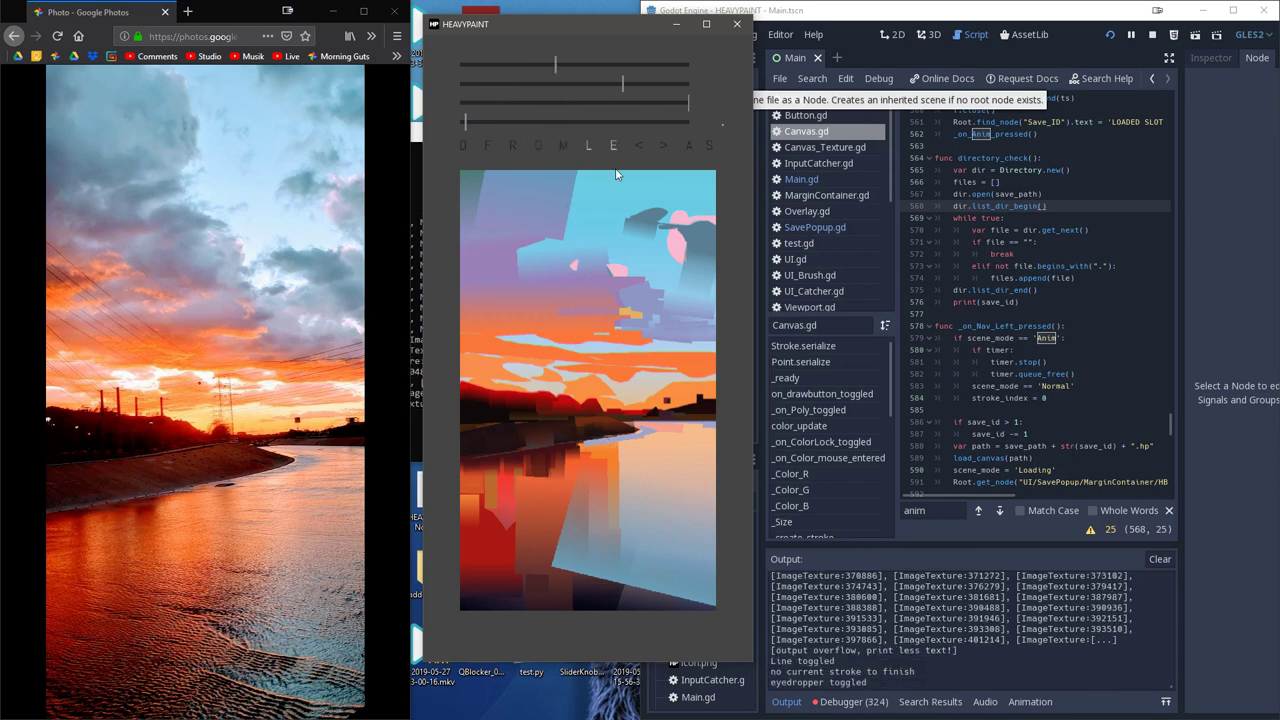
pyautogui.click(620, 438)
pyautogui.doubleClick(611, 436)
pyautogui.moveTo(613, 436); pyautogui.dragTo(600, 438)
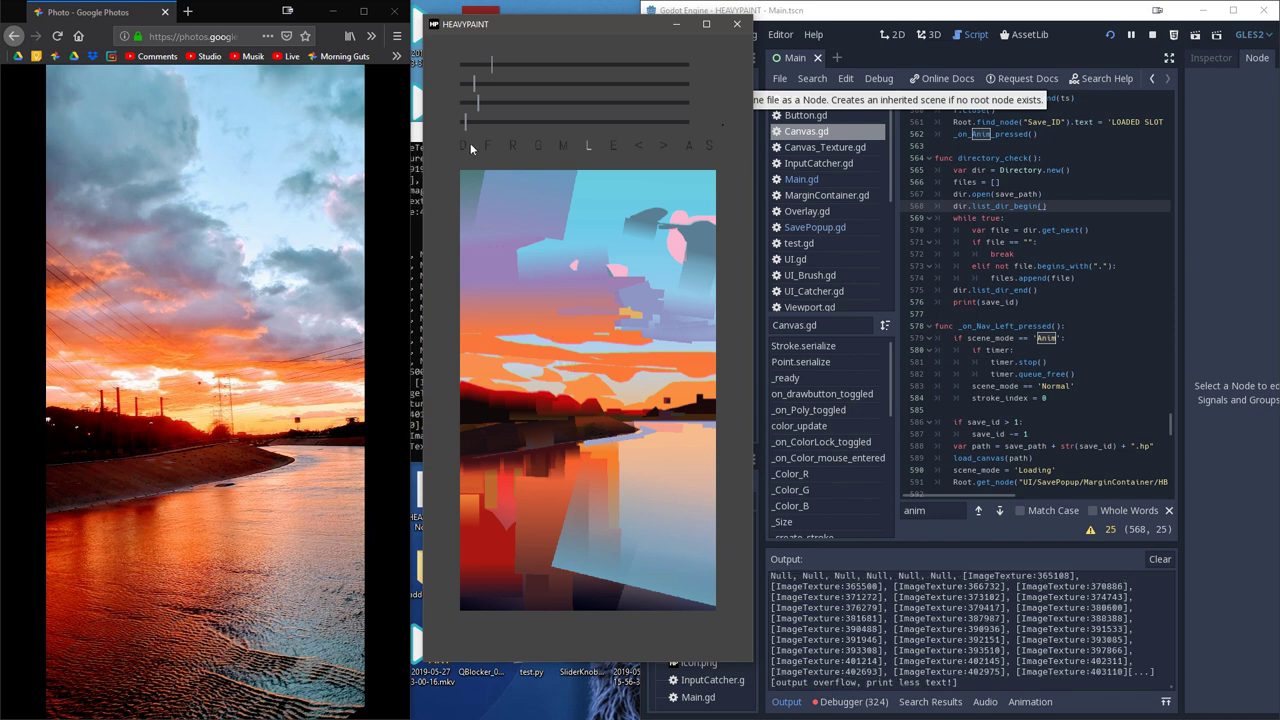
# - Move the painting window slightly farther away from the reference photo
pyautogui.moveTo(189, 147)
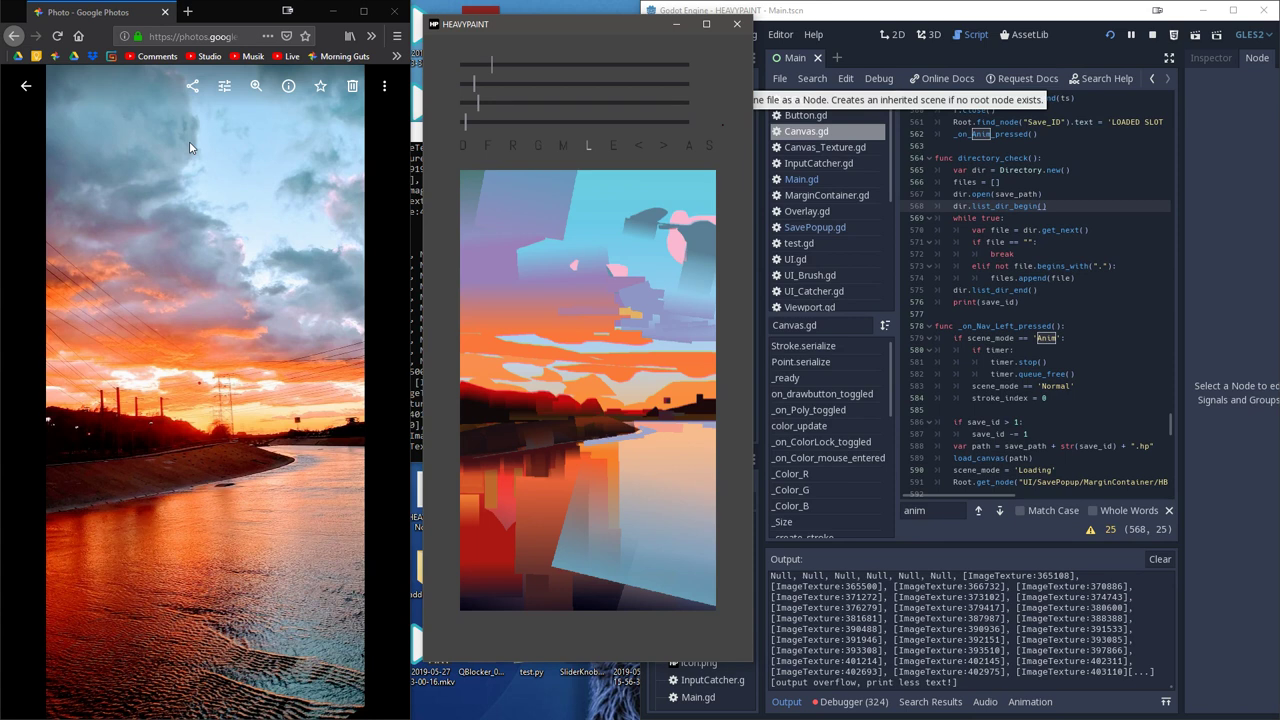
pyautogui.moveTo(524, 30)
pyautogui.mouseDown()
pyautogui.moveTo(617, 34)
pyautogui.moveTo(522, 42)
pyautogui.mouseUp()
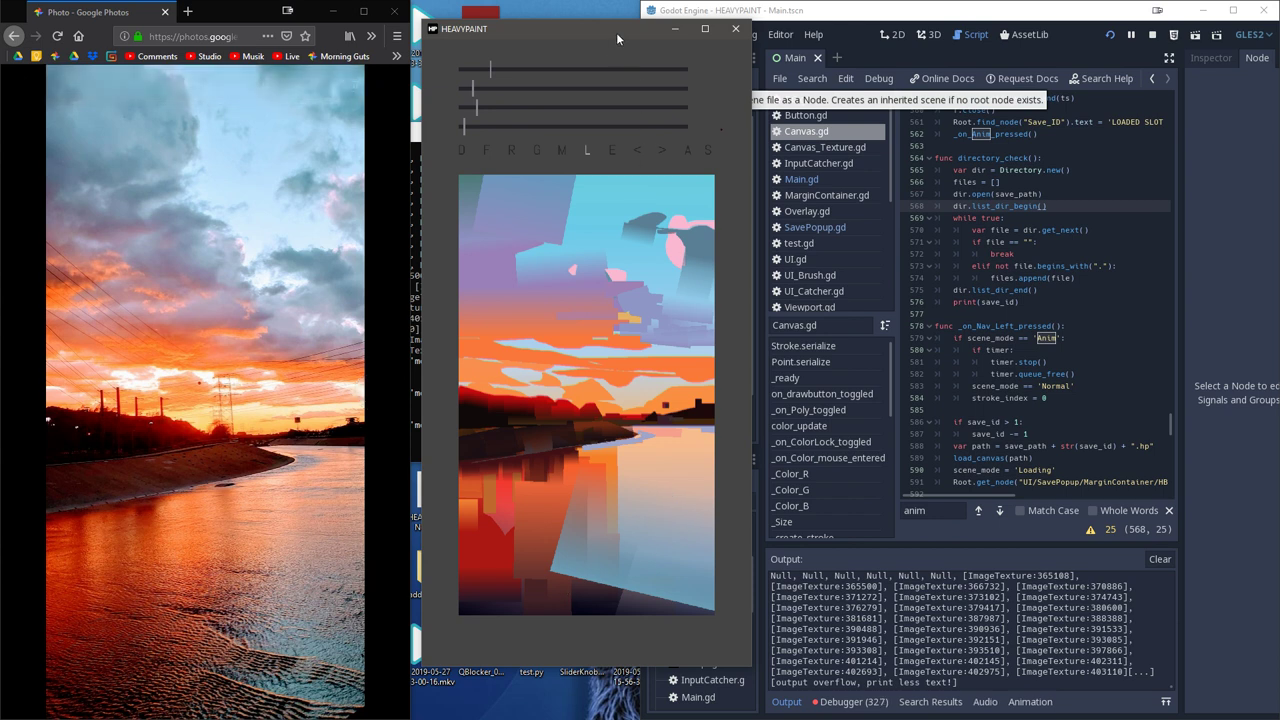
pyautogui.moveTo(616, 32); pyautogui.dragTo(642, 37)
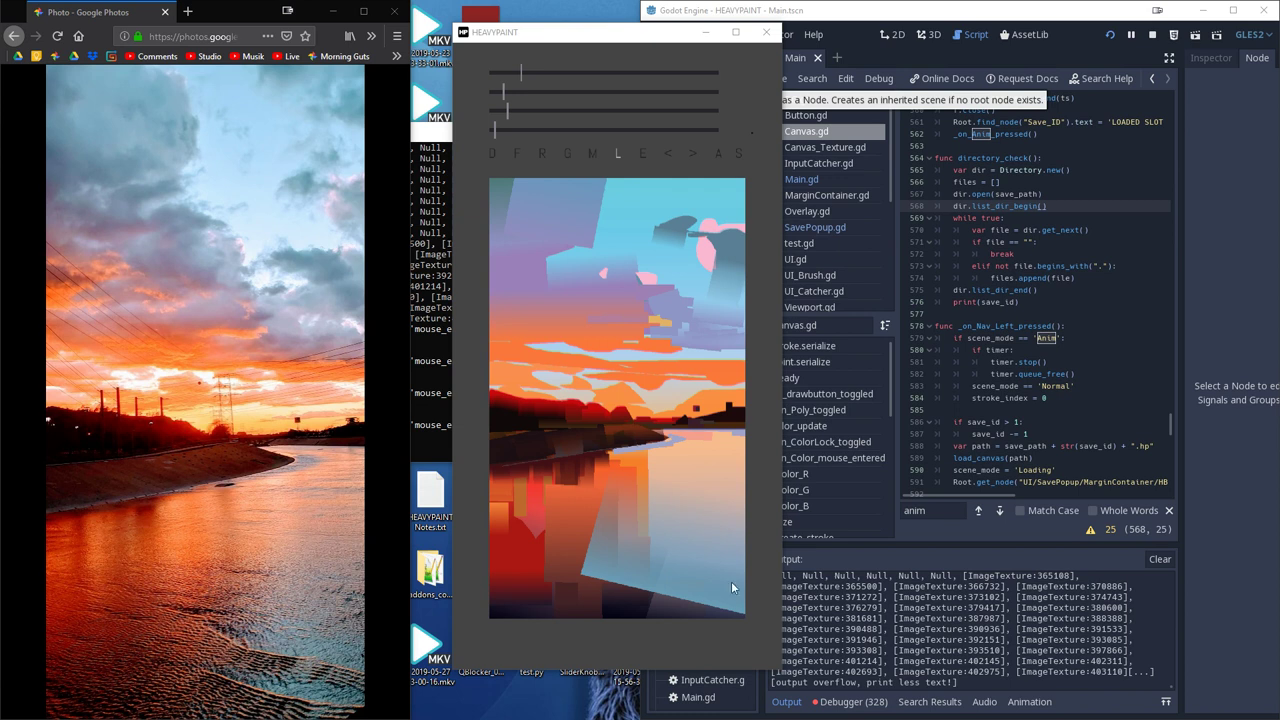
# - Sample pink from the cloud and draw a hairline diagonal Line stroke across the blue reflection in the water
pyautogui.click(640, 155)
pyautogui.click(713, 271)
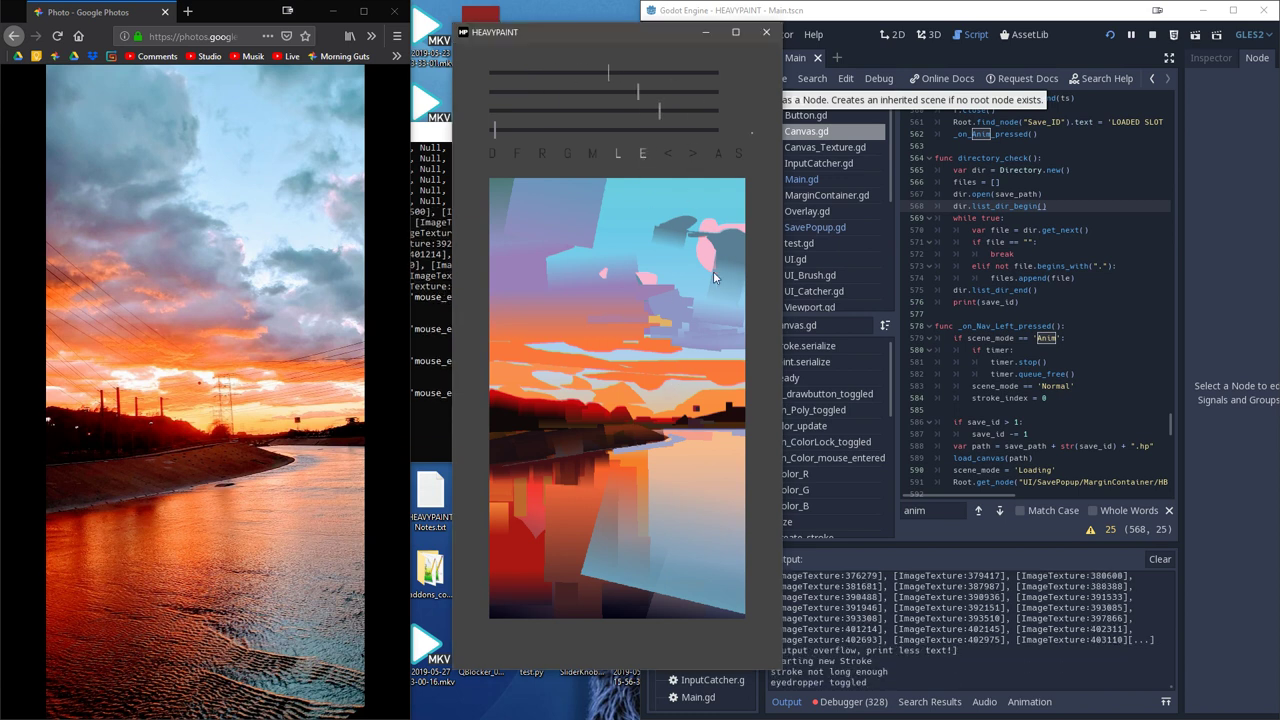
pyautogui.moveTo(700, 490); pyautogui.dragTo(623, 607)
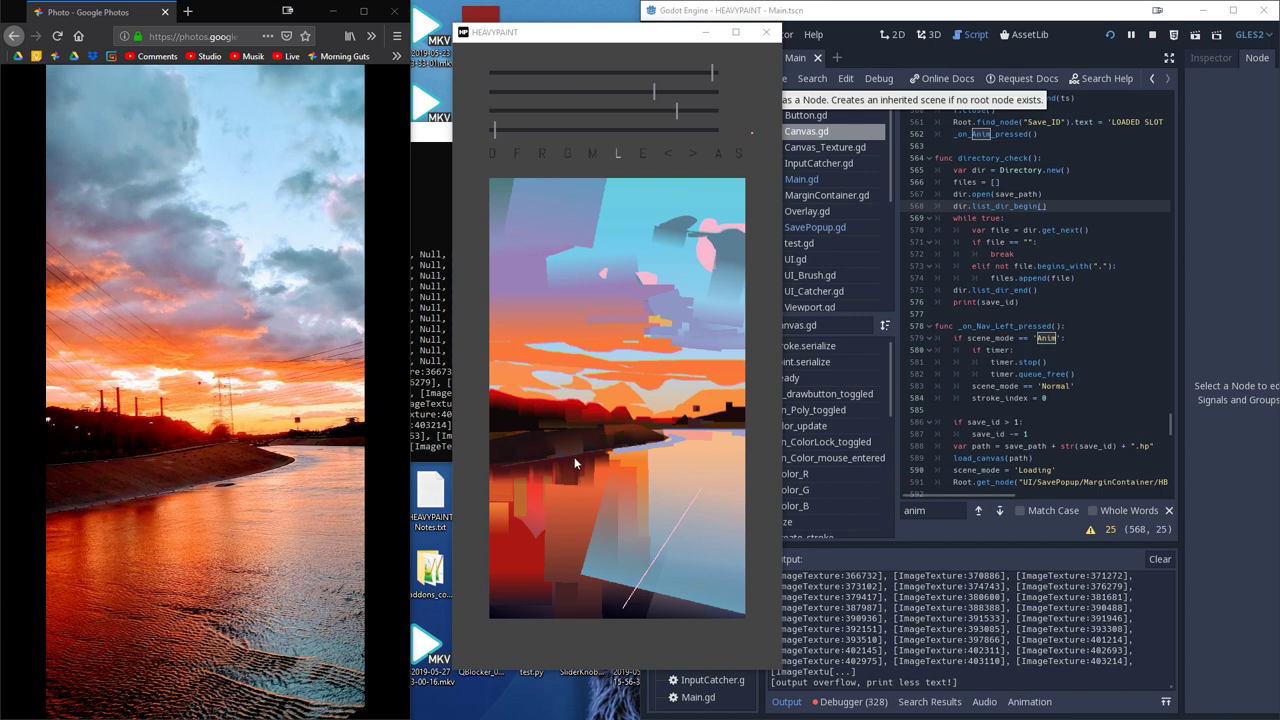
pyautogui.moveTo(372, 392)
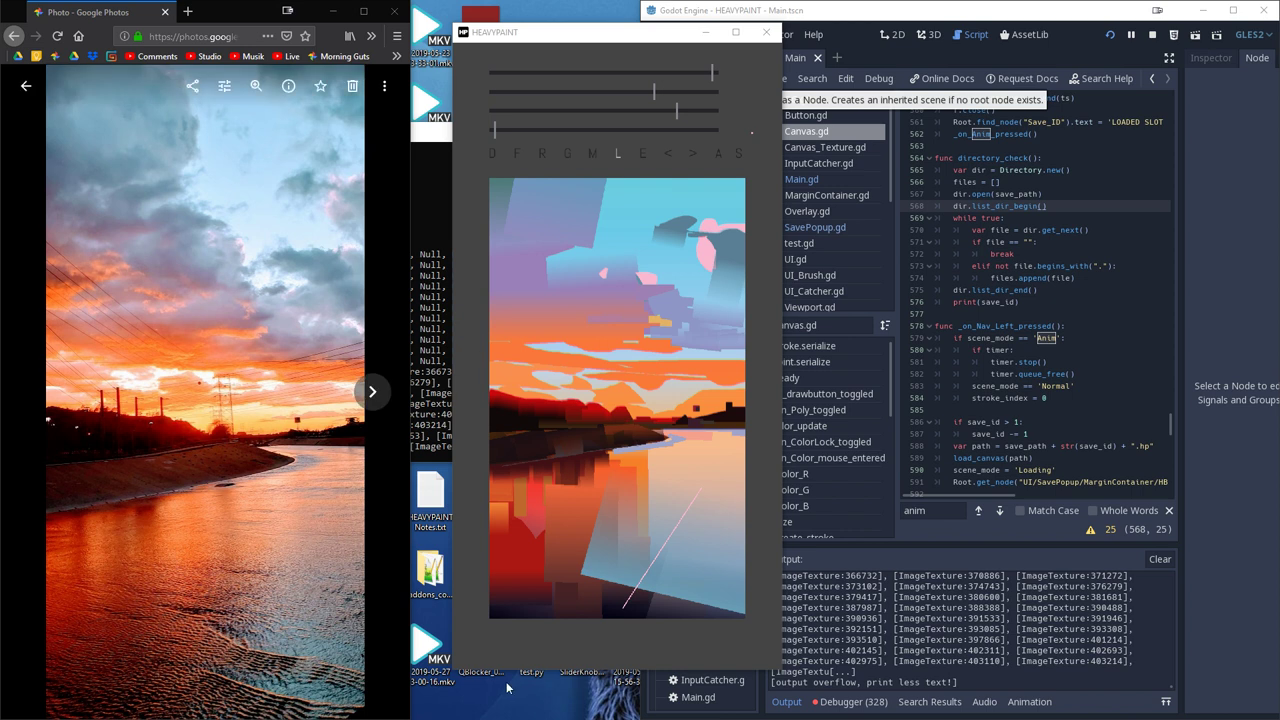